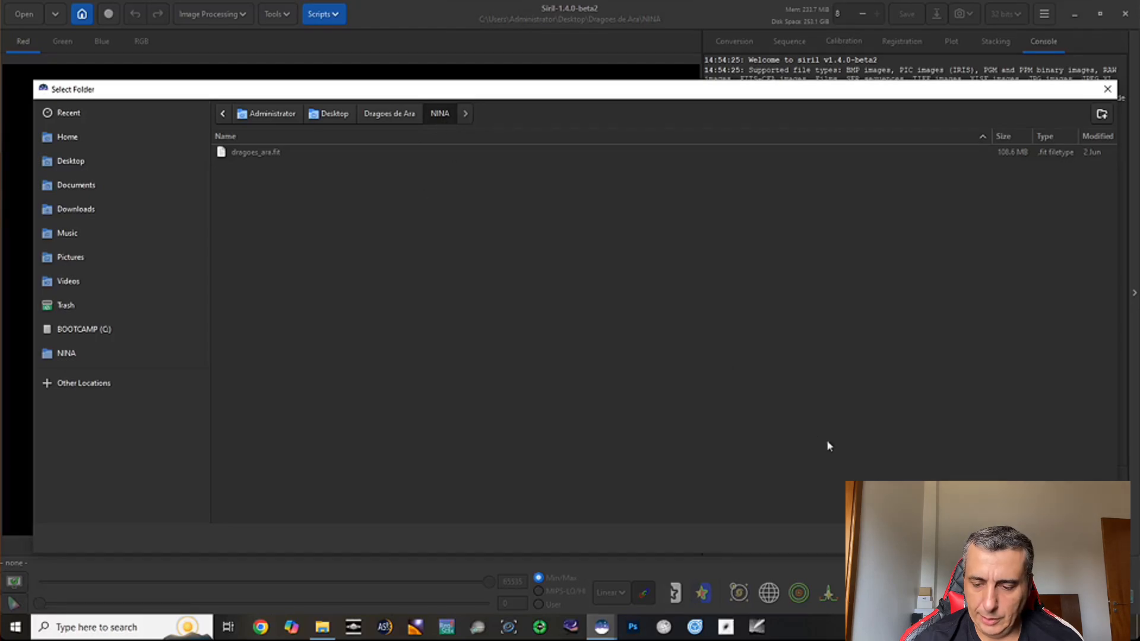
Step: Set the NINA folder as the working directory and open the image dragoes_ara.fit
left_click(1094, 539)
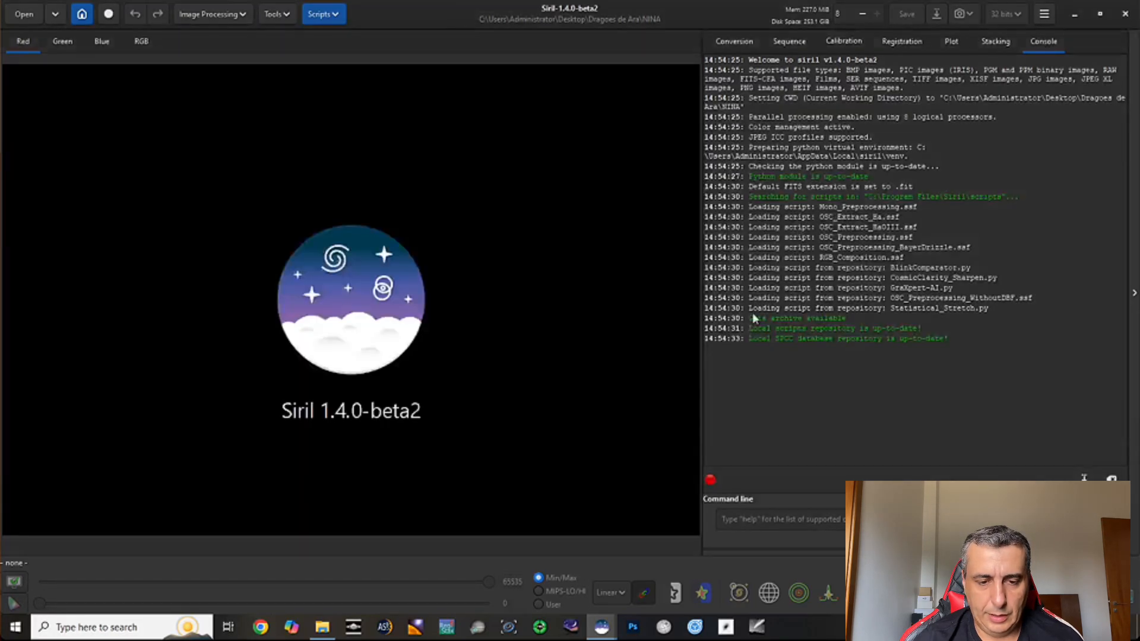
left_click(23, 14)
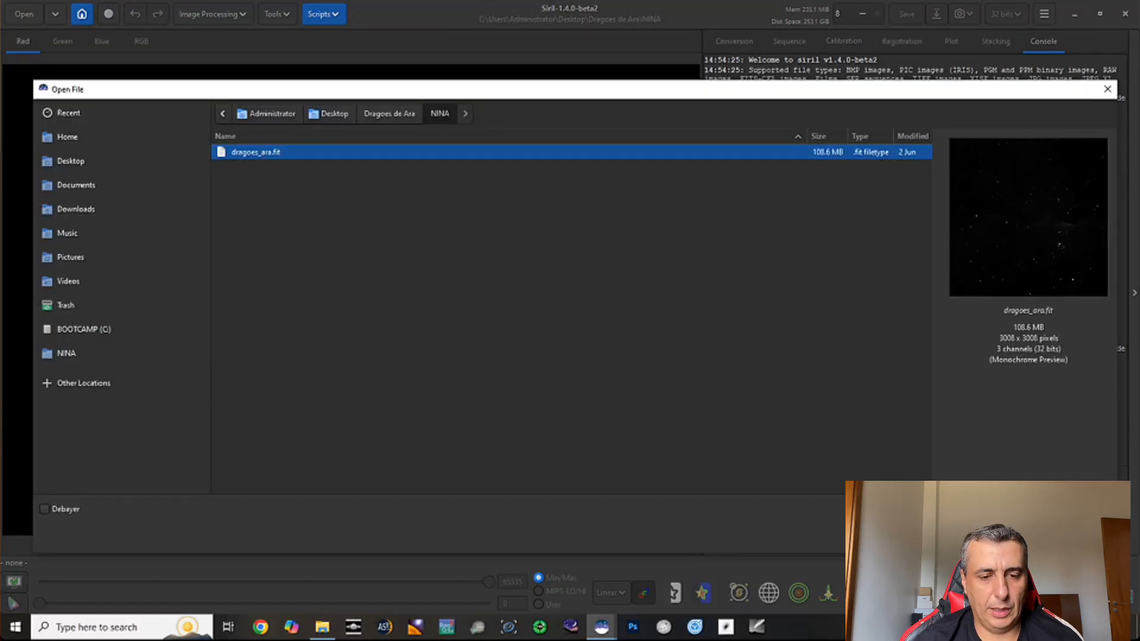
left_click(1094, 539)
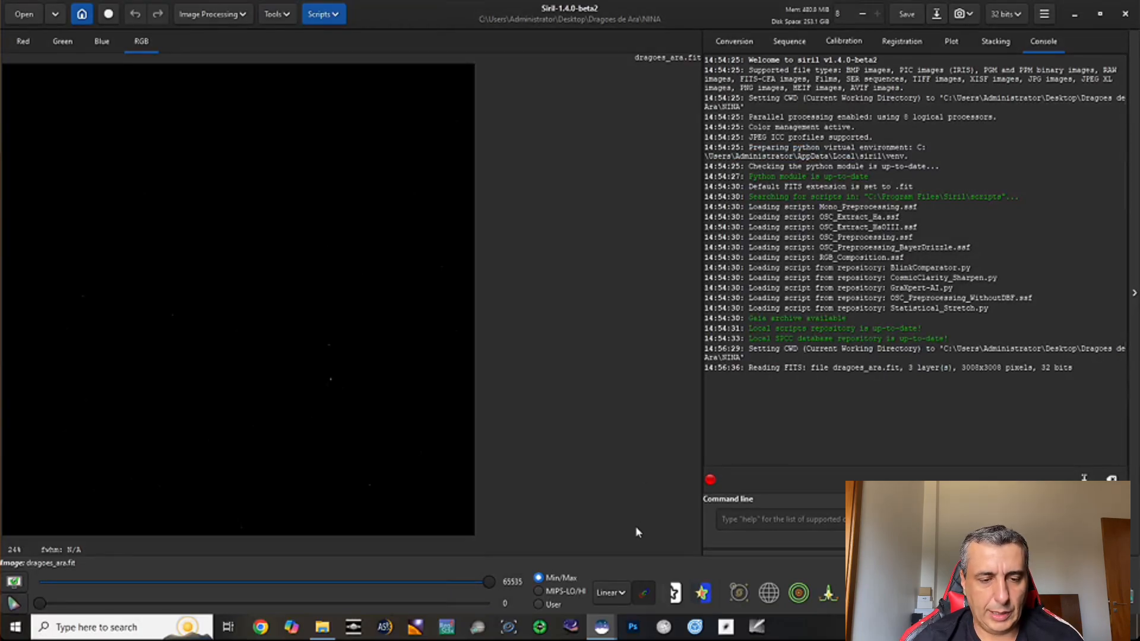
Step: Preview the image in AutoStretch mode and draw a selection of about 2436 × 2697 px over most of it
left_click(623, 594)
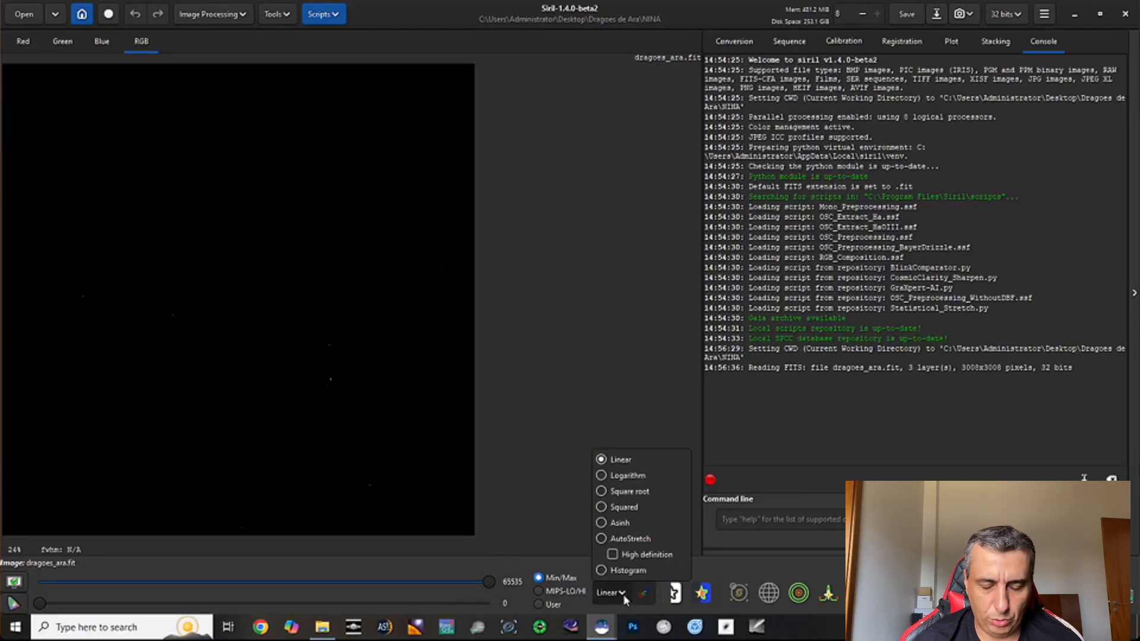
left_click(605, 540)
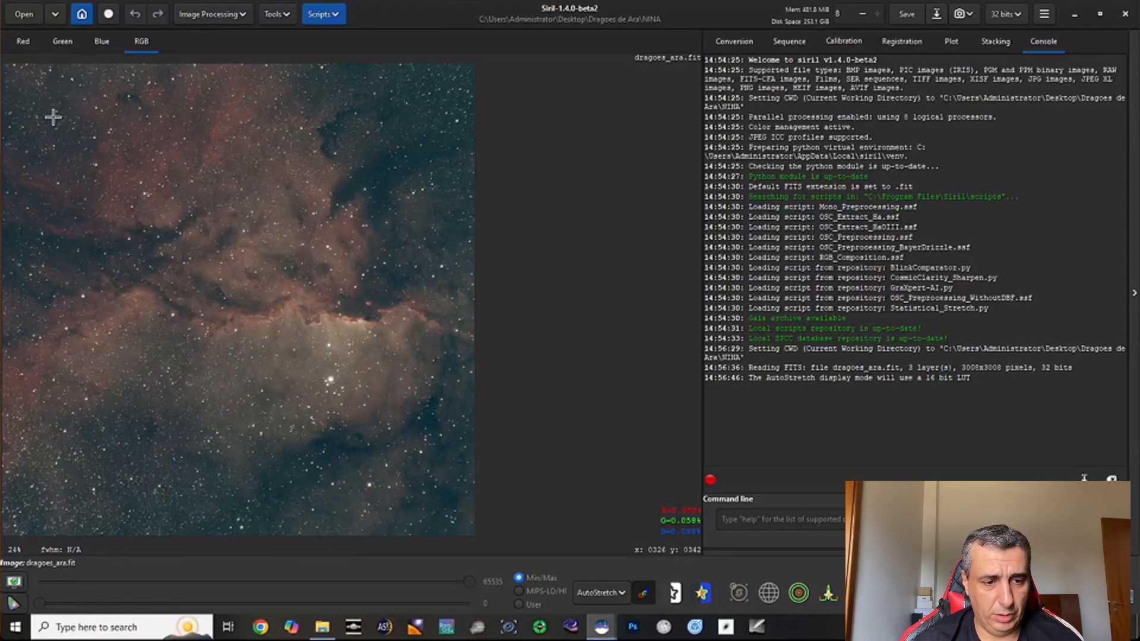
left_click_drag(53, 117, 437, 494)
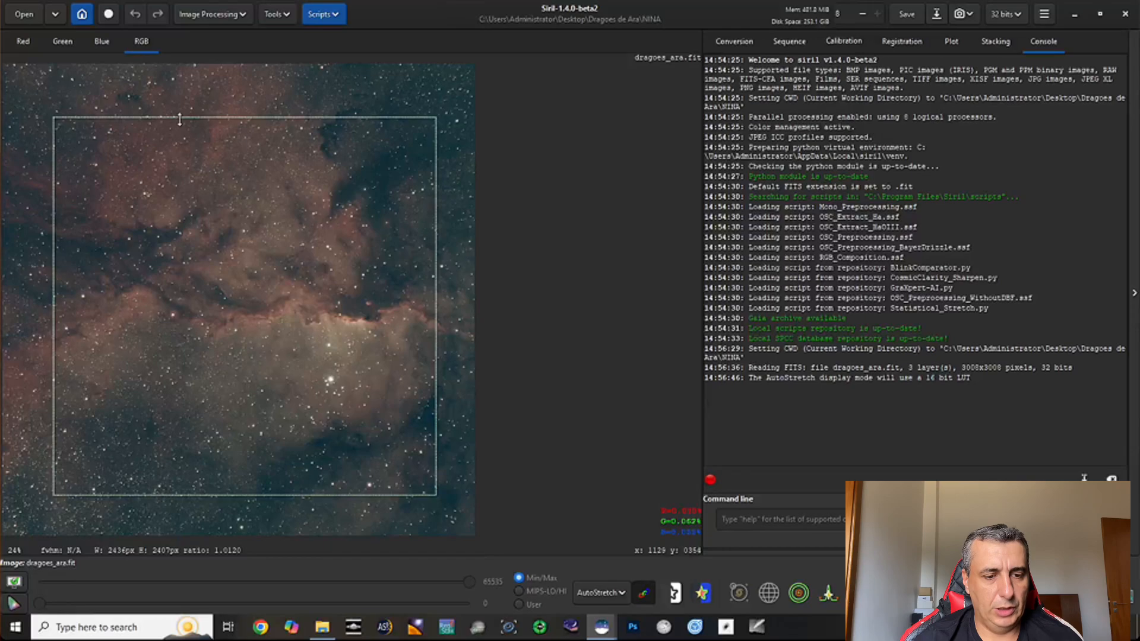
left_click_drag(179, 117, 183, 69)
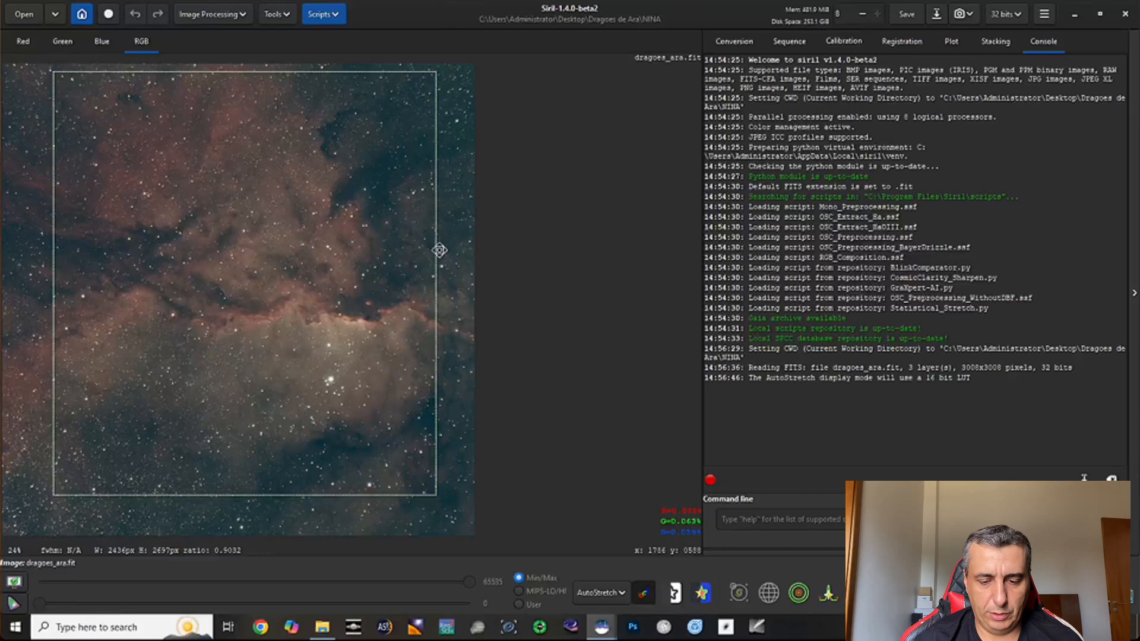
Step: Switch the preview to Histogram mode and extend the selection close to all four image borders, about 2915 × 2951 px
left_click(621, 593)
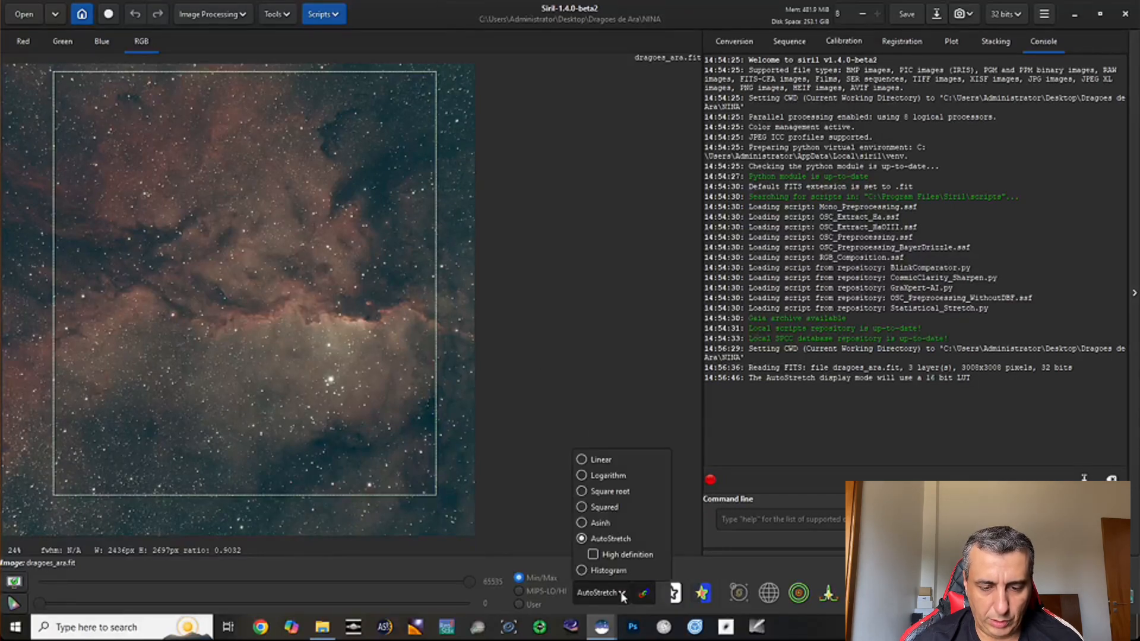
left_click(587, 570)
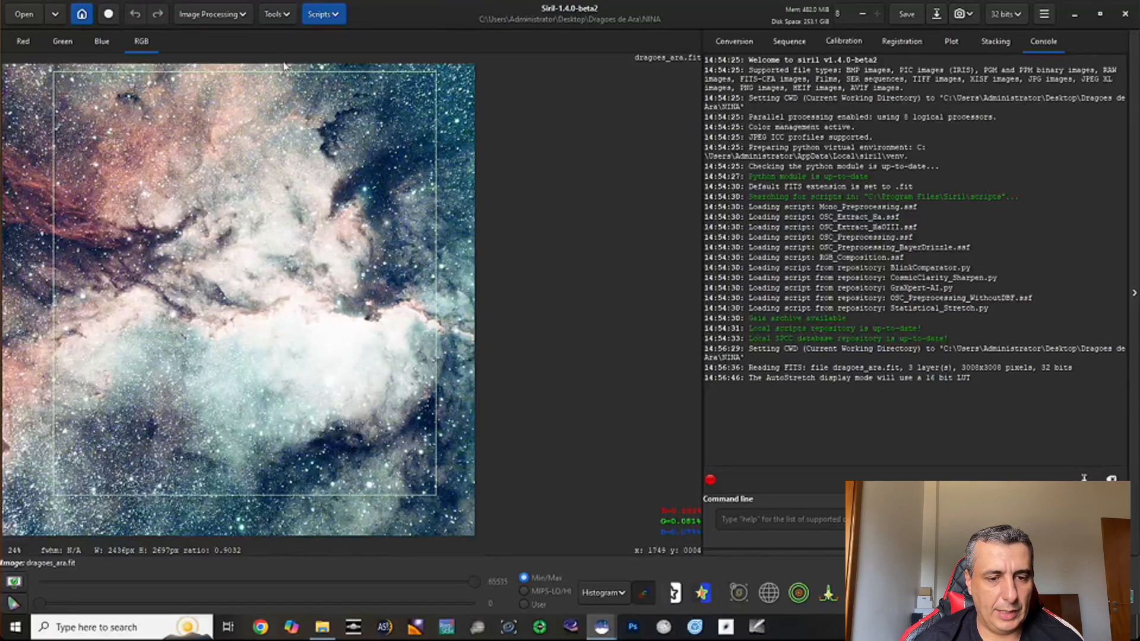
left_click_drag(271, 72, 271, 67)
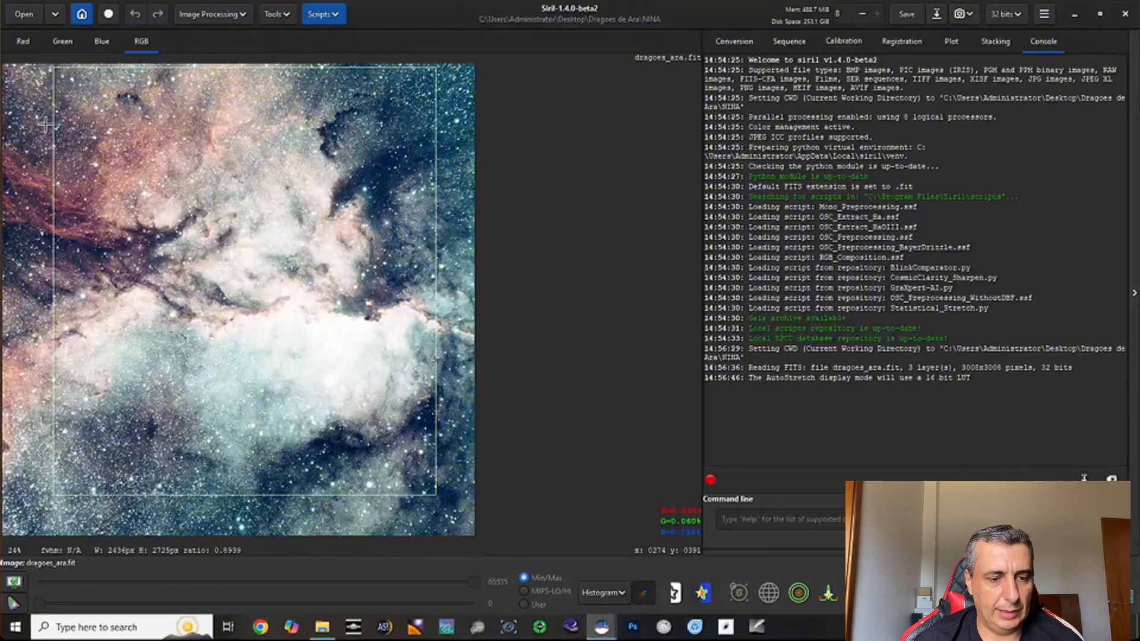
left_click_drag(52, 123, 8, 123)
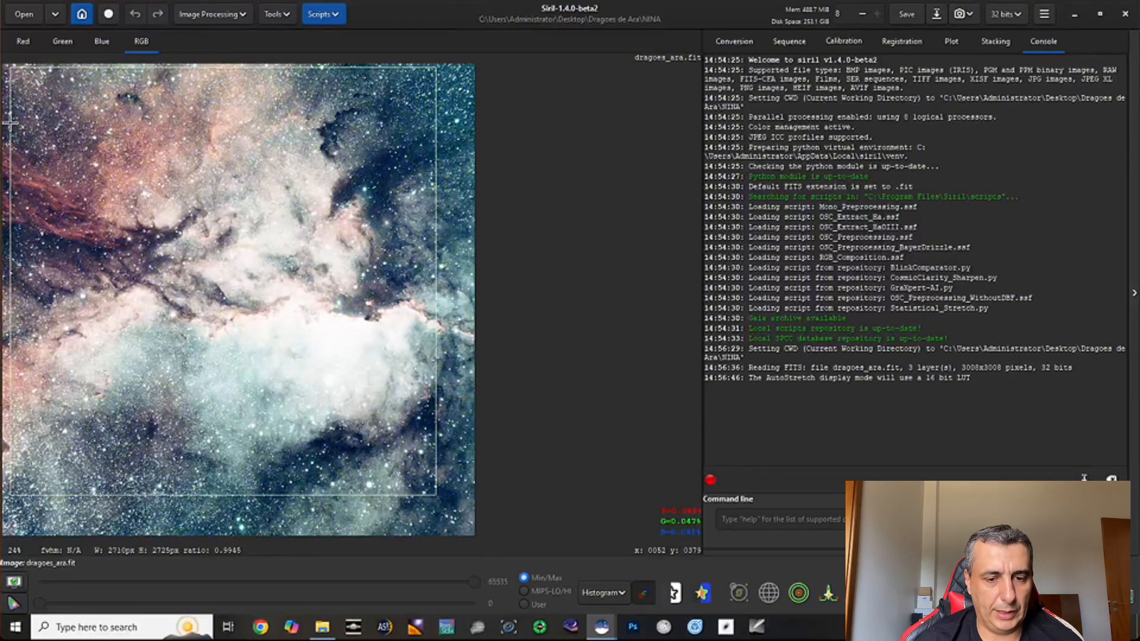
left_click_drag(436, 156, 470, 156)
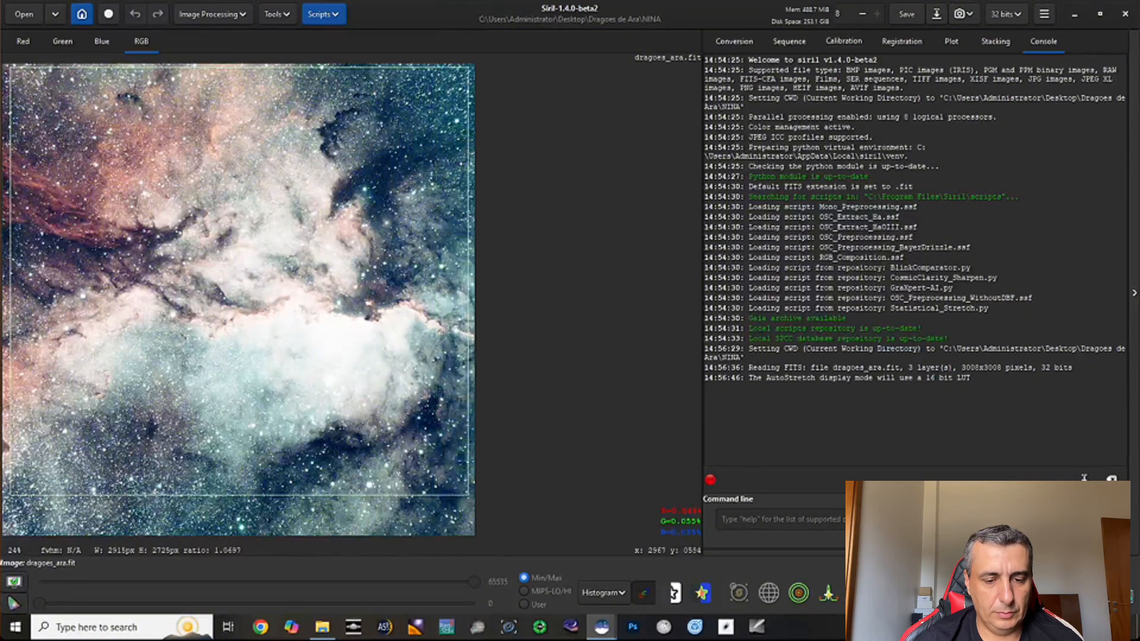
left_click_drag(315, 494, 315, 531)
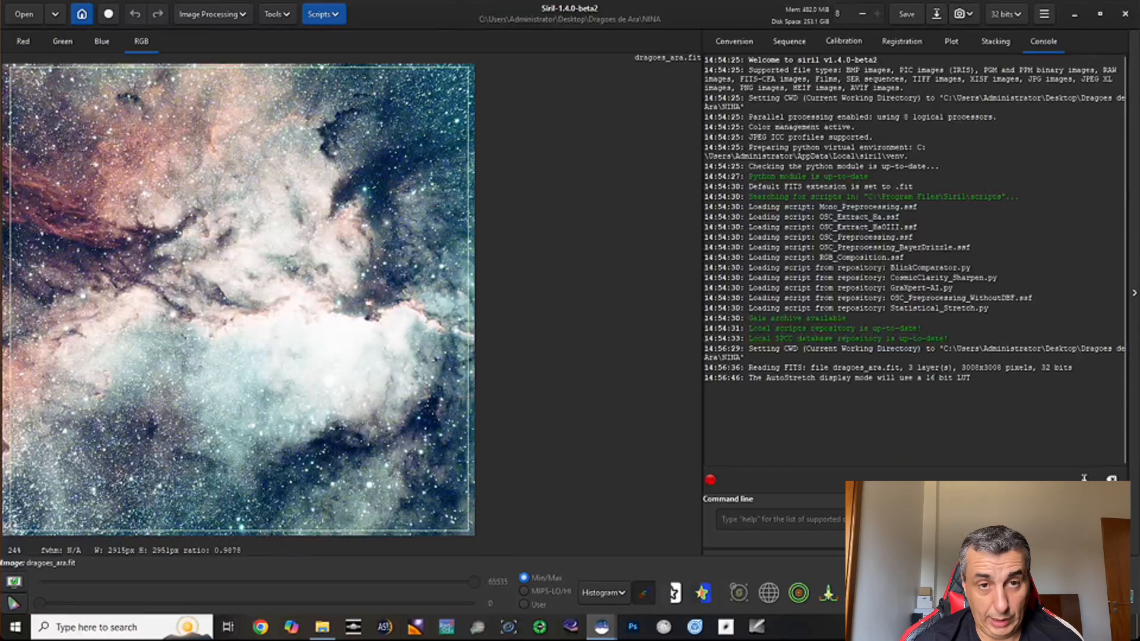
Step: Refine the selection's top edge at high magnification to sit just inside the image border, making it about 2966 px high
scroll(292, 217, "up", 6)
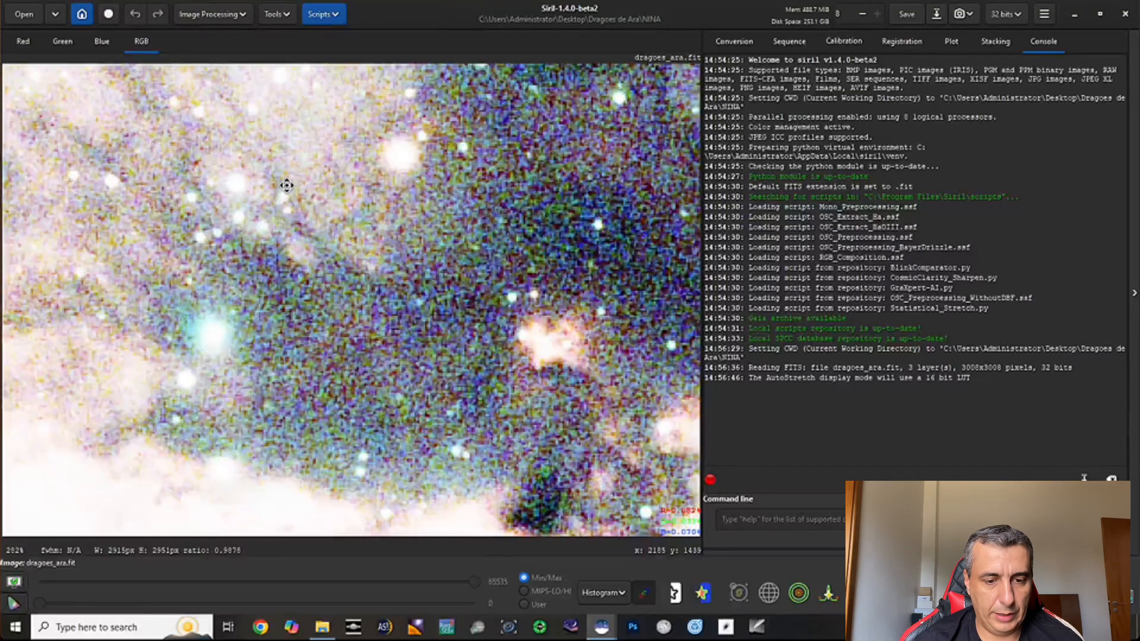
left_click_drag(274, 167, 367, 330)
left_click_drag(263, 122, 366, 291)
left_click_drag(276, 165, 341, 262)
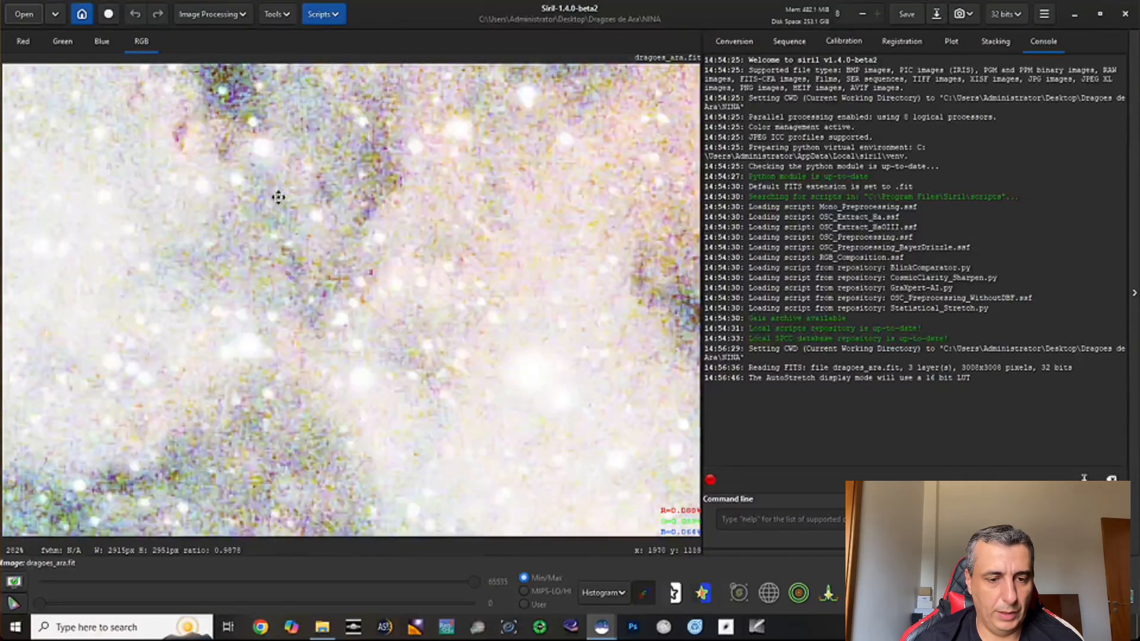
left_click_drag(277, 196, 450, 425)
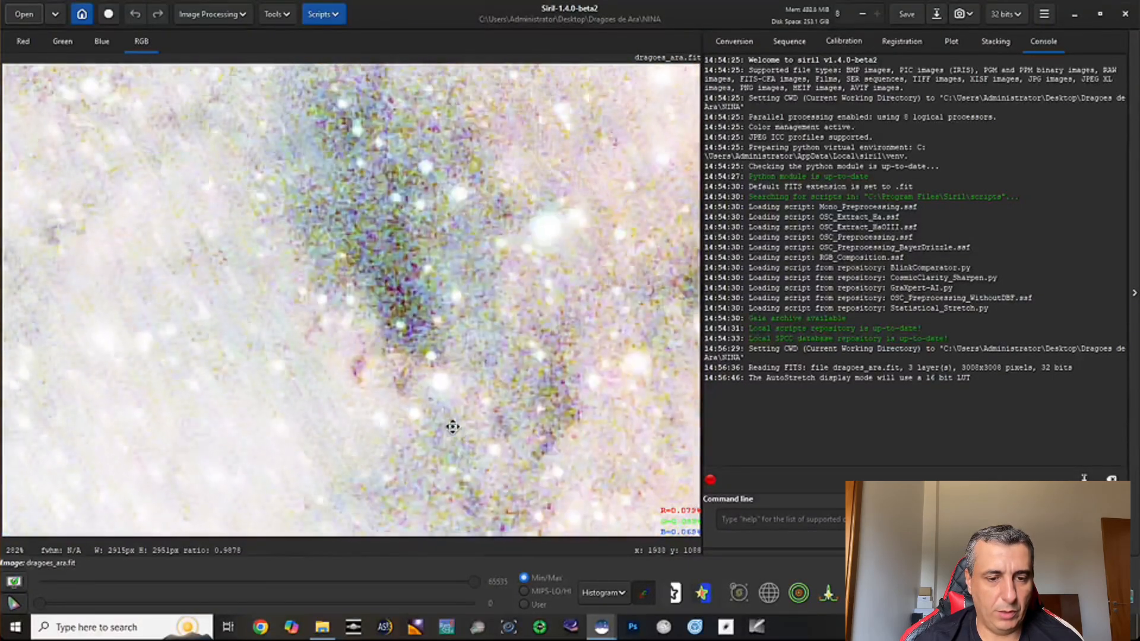
left_click_drag(257, 162, 302, 428)
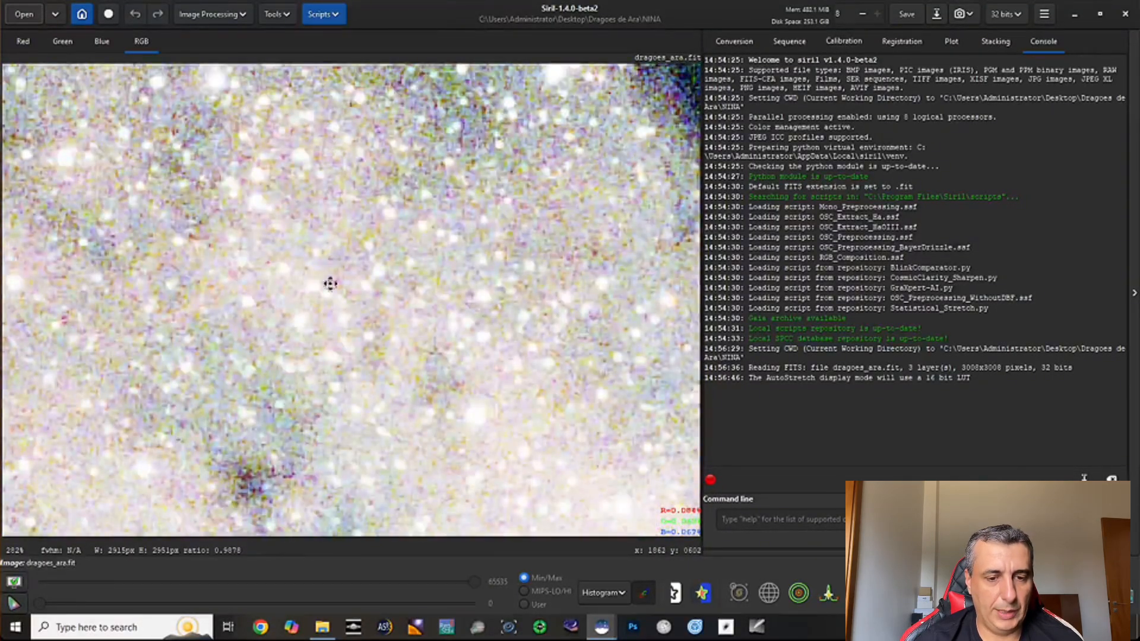
left_click_drag(329, 250, 340, 370)
left_click_drag(330, 191, 339, 439)
left_click_drag(339, 205, 345, 411)
left_click_drag(288, 149, 311, 403)
left_click_drag(300, 213, 303, 242)
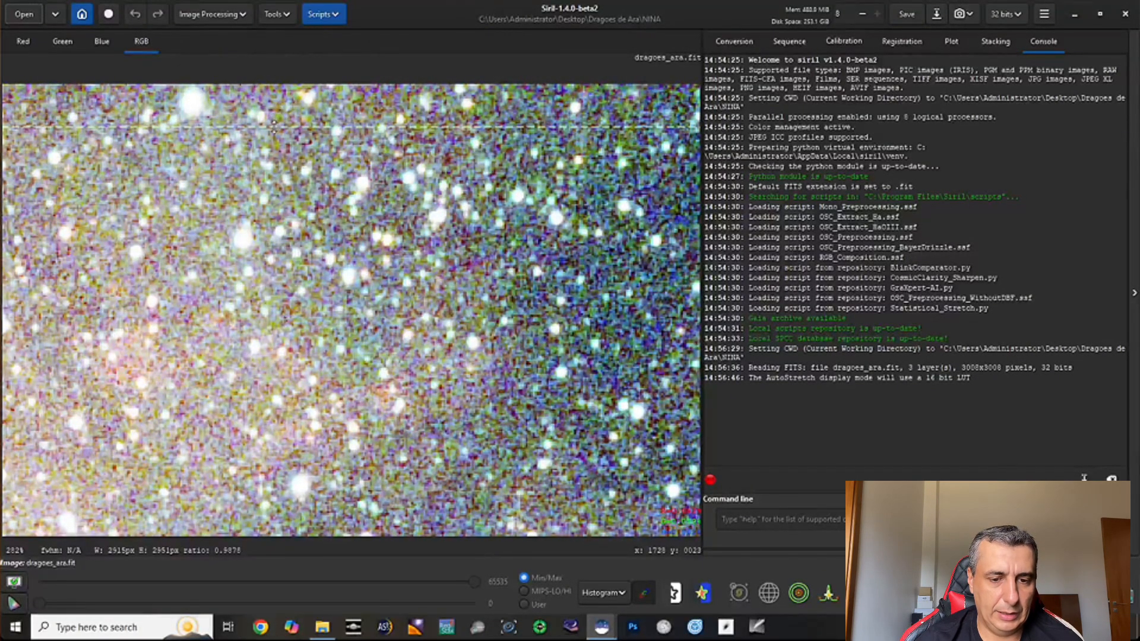
left_click_drag(274, 118, 279, 102)
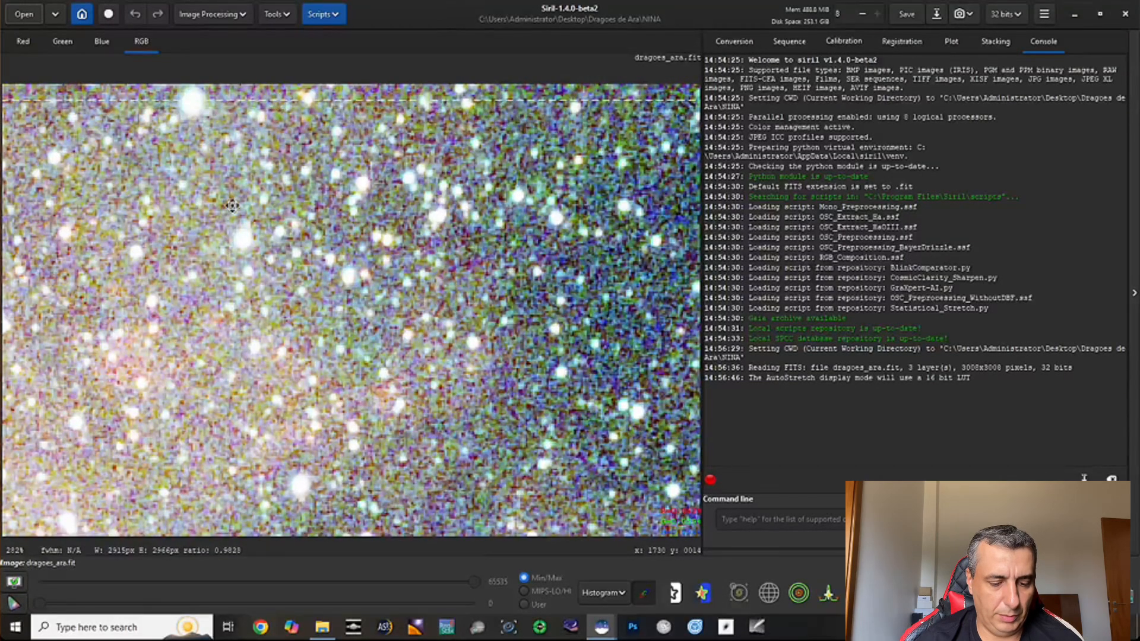
Step: Move the selection's left edge closer to the image's left border, widening the selection to about 2953 px
left_click_drag(226, 202, 493, 204)
left_click_drag(262, 198, 528, 200)
left_click_drag(157, 197, 494, 203)
left_click_drag(212, 185, 567, 202)
left_click_drag(225, 193, 570, 205)
left_click_drag(190, 200, 567, 181)
left_click_drag(244, 188, 602, 198)
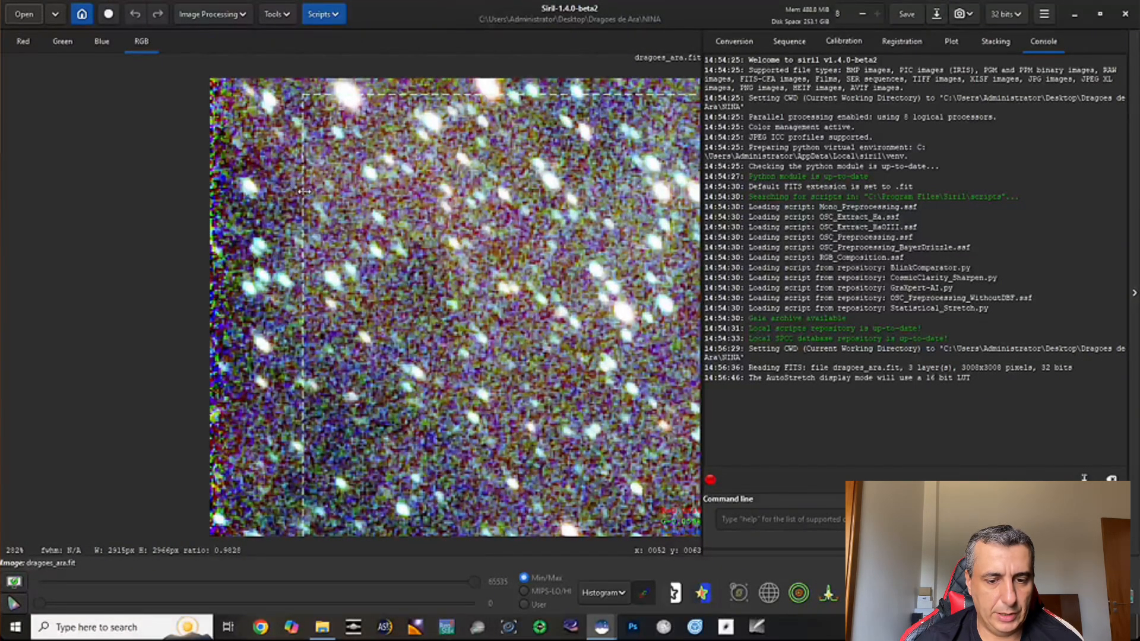
left_click_drag(296, 191, 241, 197)
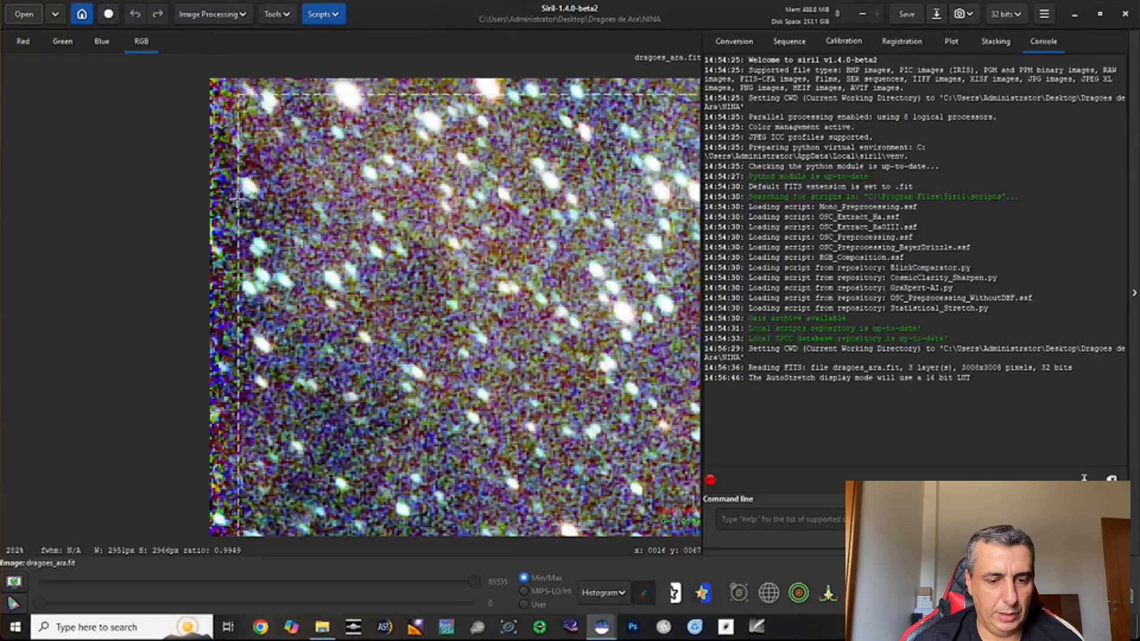
Step: Extend the selection's bottom edge to just inside the image's lower border, making the selection about 2991 px high
left_click_drag(530, 375, 497, 72)
left_click_drag(467, 374, 476, 62)
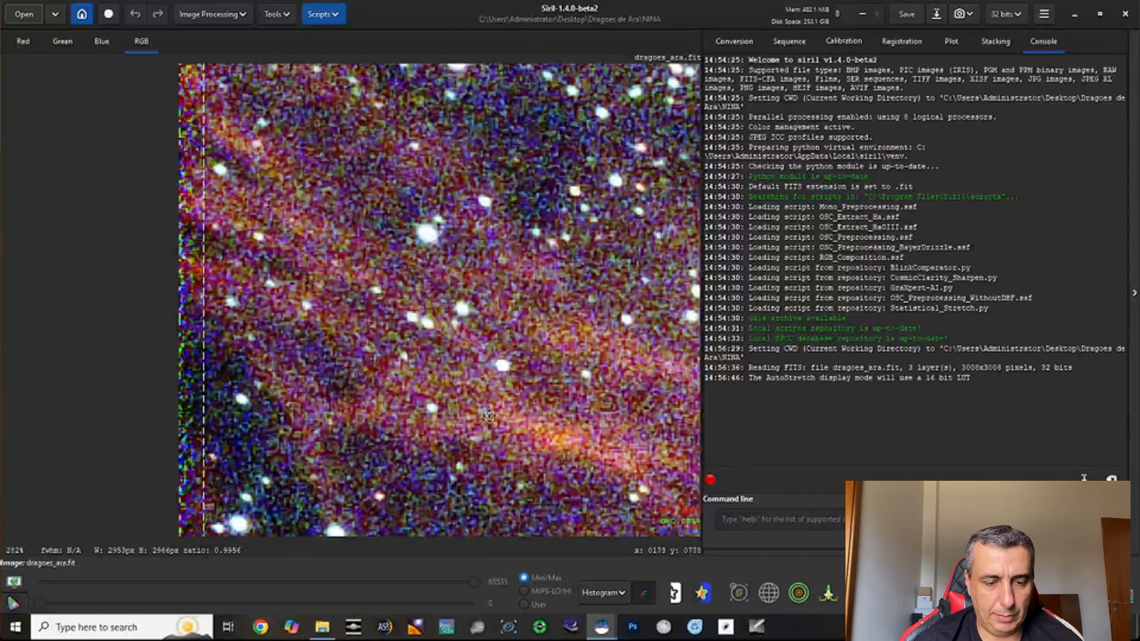
left_click_drag(489, 431, 484, 200)
left_click_drag(387, 376, 396, 101)
left_click_drag(366, 139, 368, 88)
left_click_drag(378, 416, 363, 77)
left_click_drag(344, 220, 346, 60)
left_click_drag(370, 419, 376, 89)
left_click_drag(371, 399, 373, 60)
left_click_drag(386, 506, 388, 208)
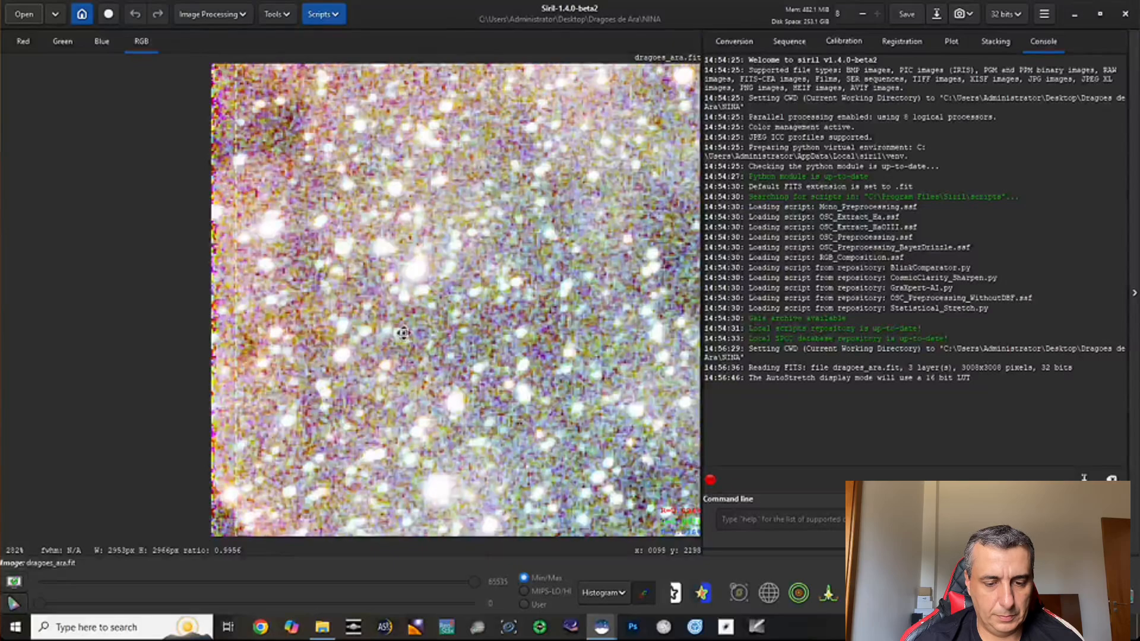
left_click_drag(422, 454, 429, 261)
left_click_drag(424, 366, 430, 101)
left_click_drag(453, 423, 444, 104)
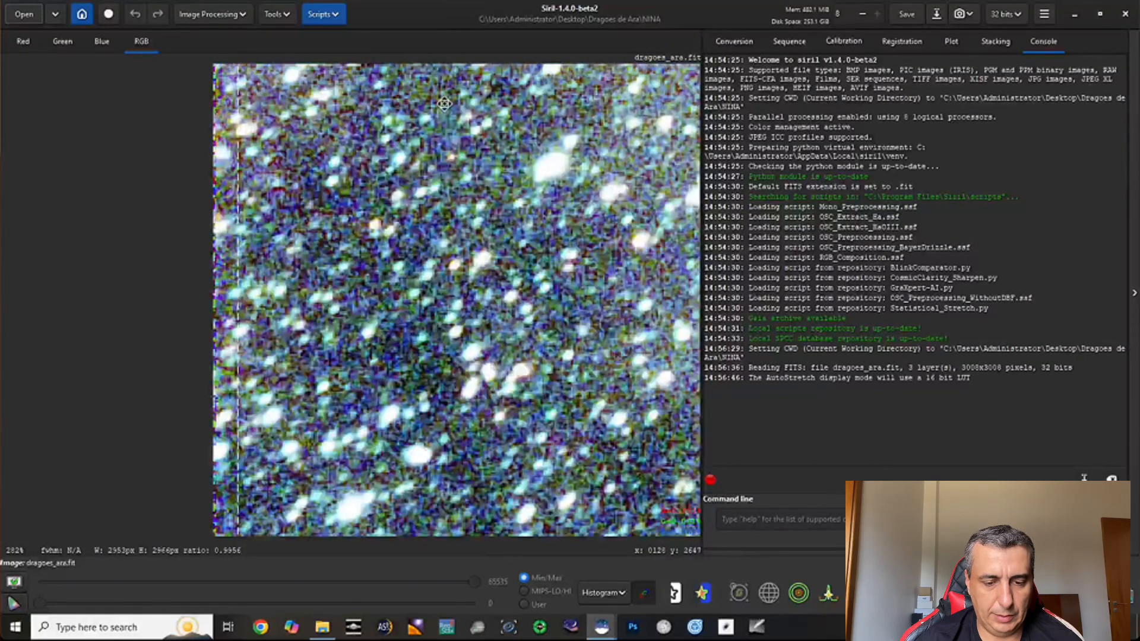
left_click_drag(448, 463, 449, 94)
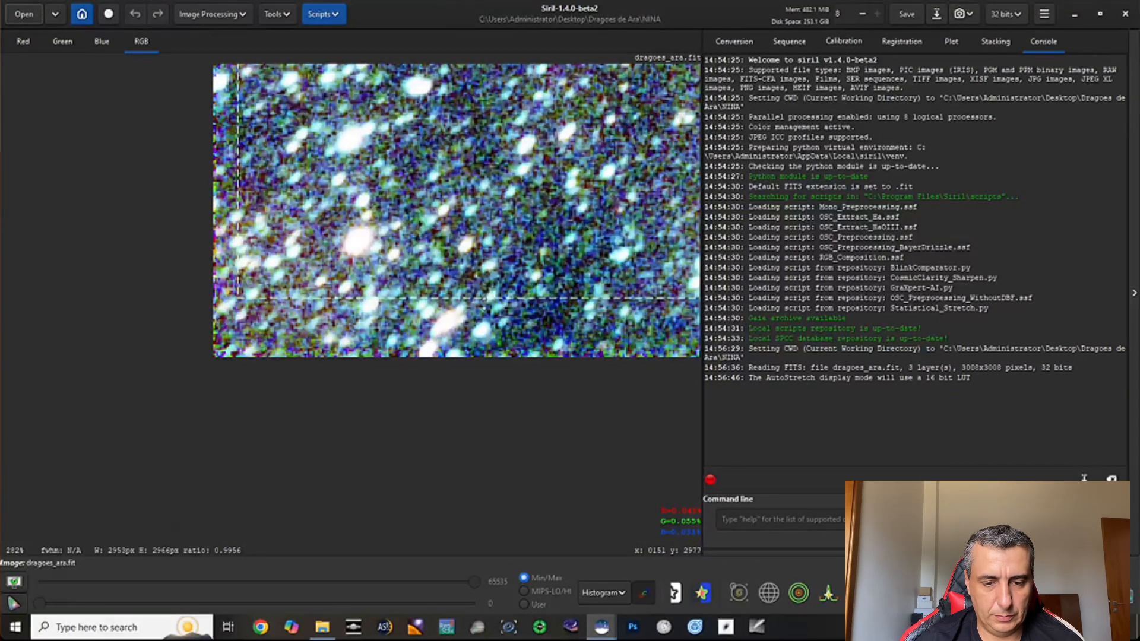
left_click_drag(484, 301, 486, 342)
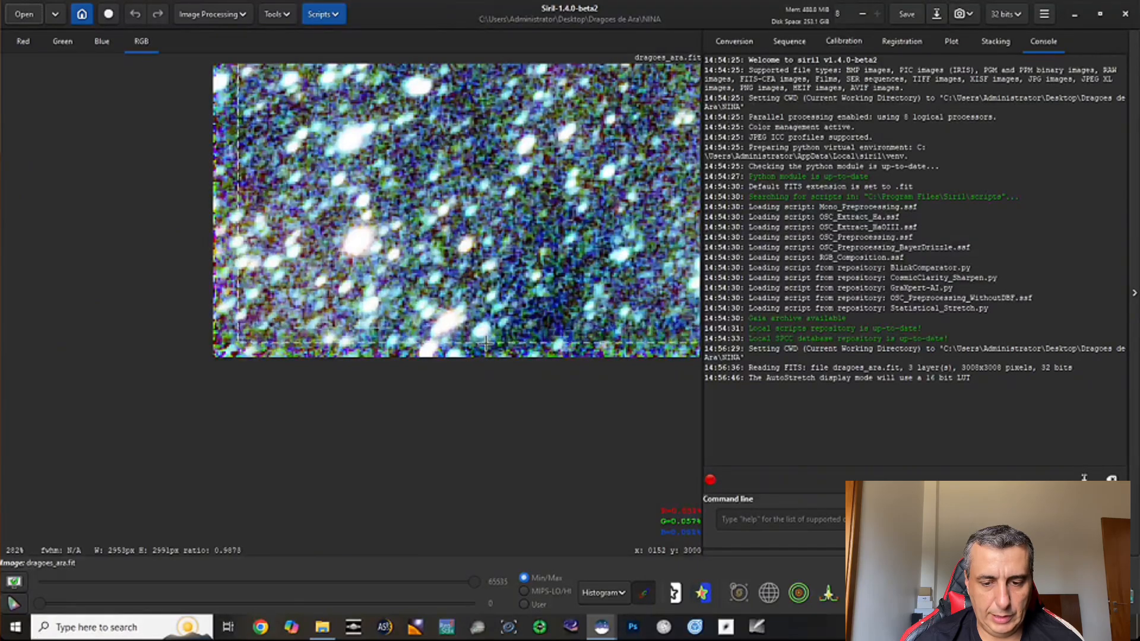
Step: Extend the selection's right edge to just inside the image's right border, making the selection about 2985 px wide
scroll(521, 222, "right", 10)
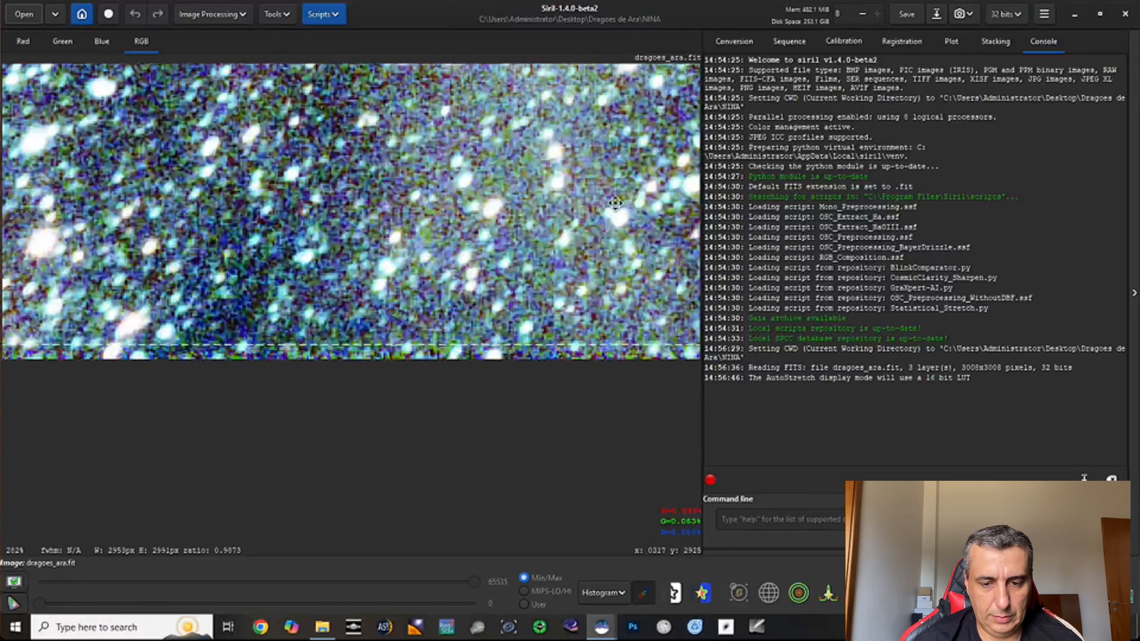
scroll(521, 191, "right", 10)
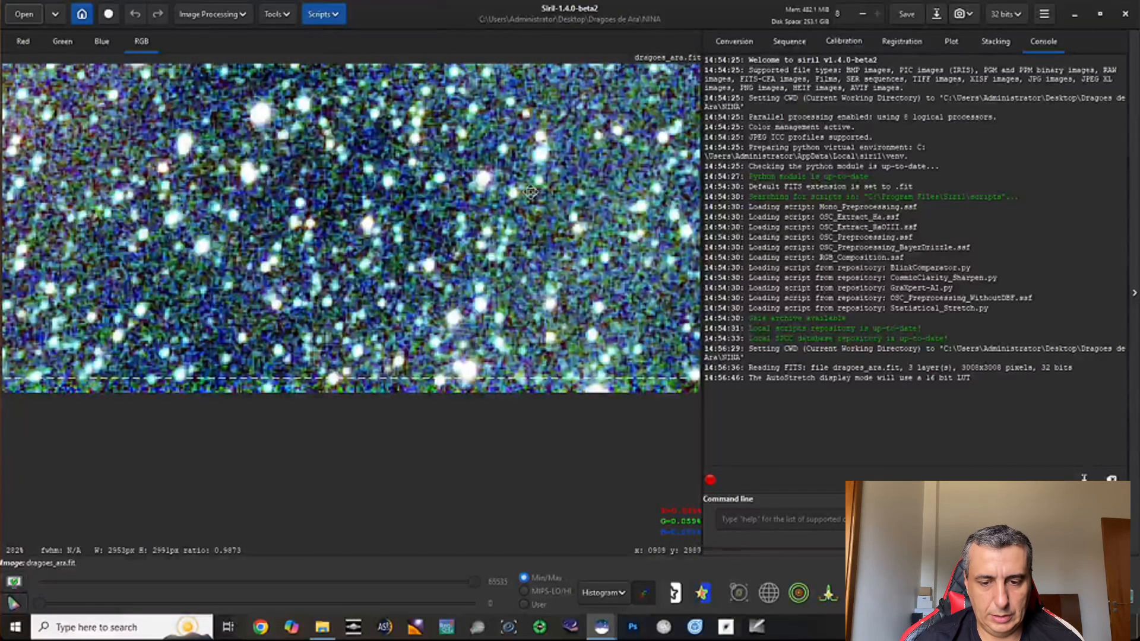
scroll(477, 197, "right", 10)
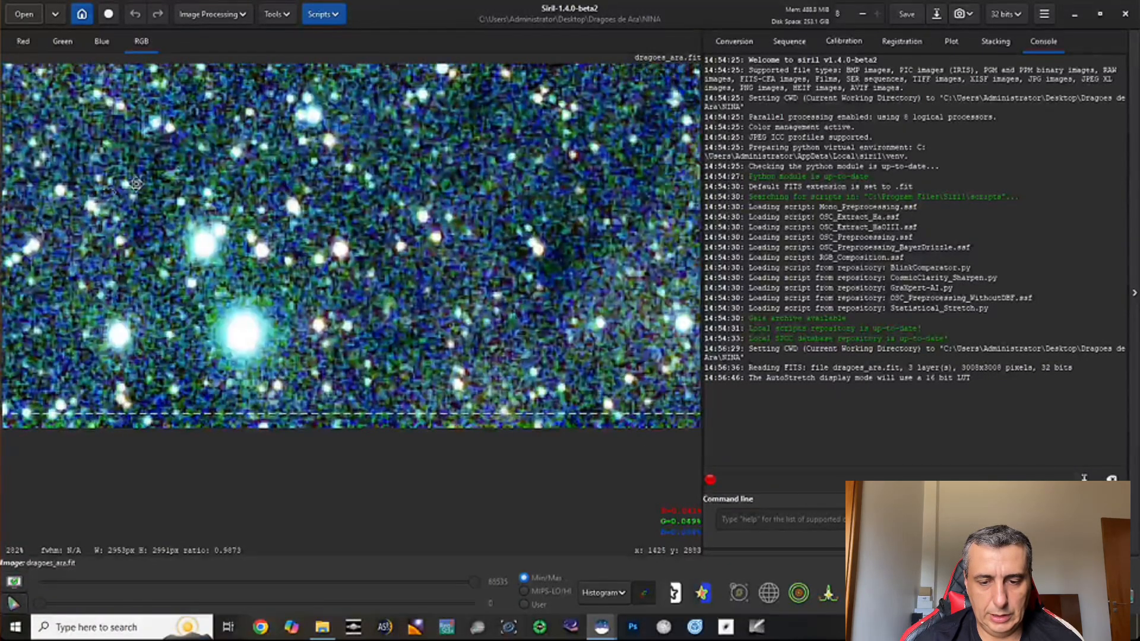
scroll(118, 175, "right", 10)
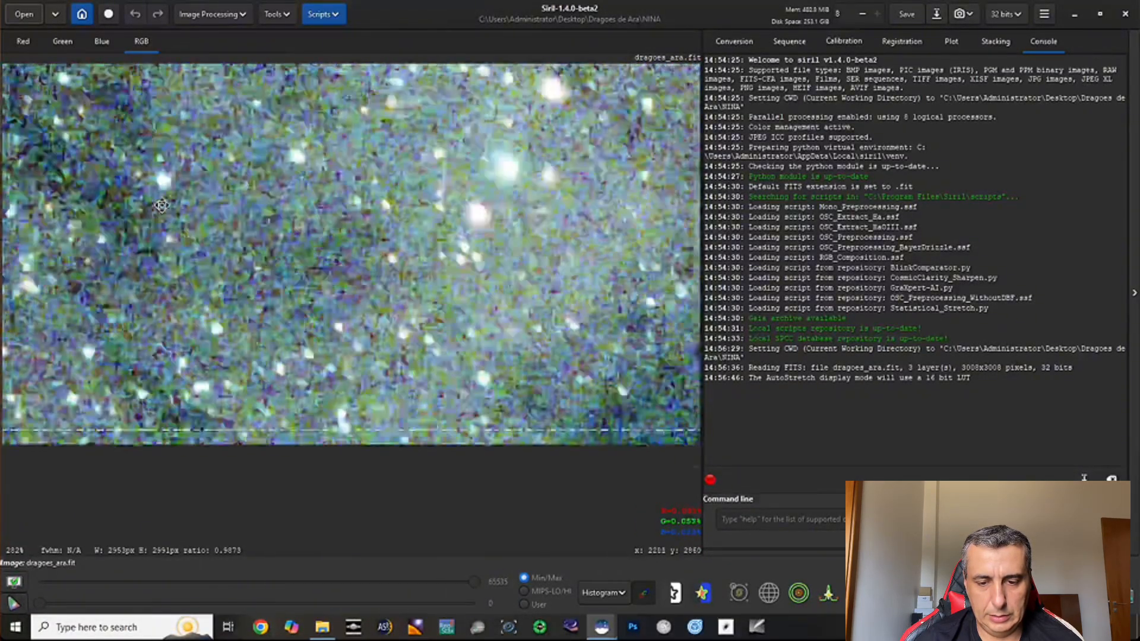
scroll(127, 230, "right", 6)
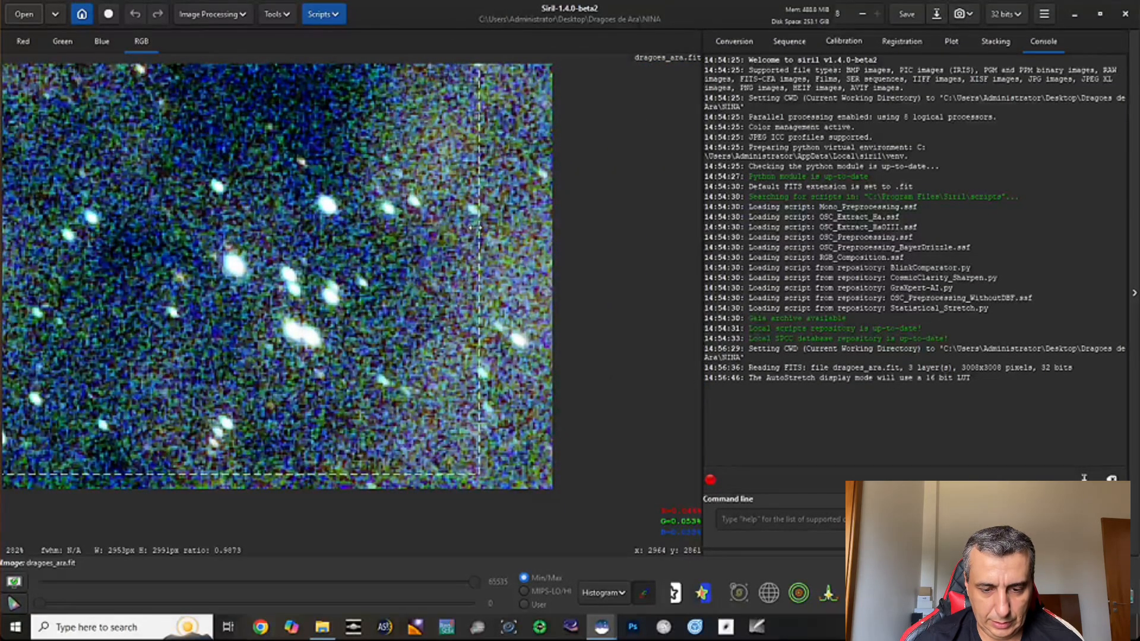
left_click_drag(481, 226, 538, 226)
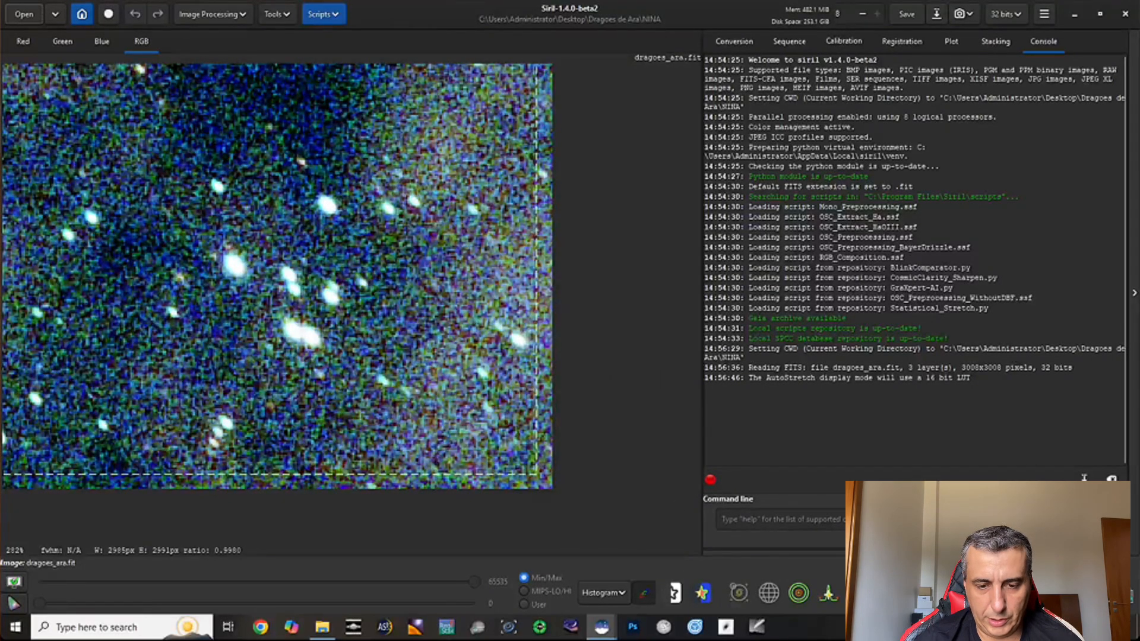
Step: Fit the whole image in view and switch its preview back to AutoStretch mode
key("ctrl+0")
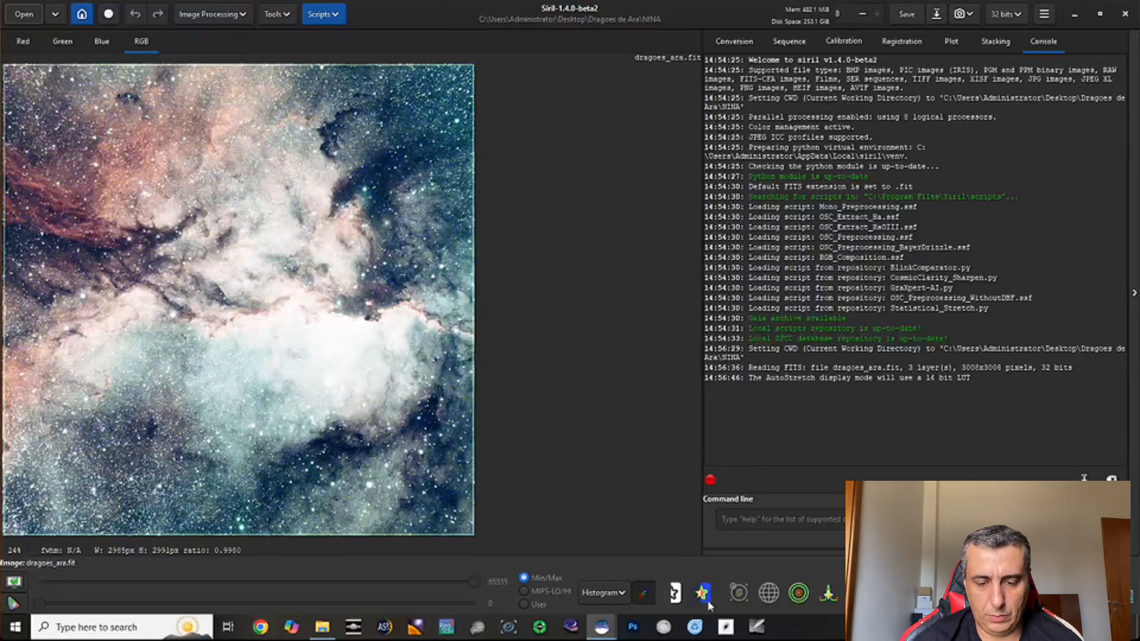
left_click(619, 595)
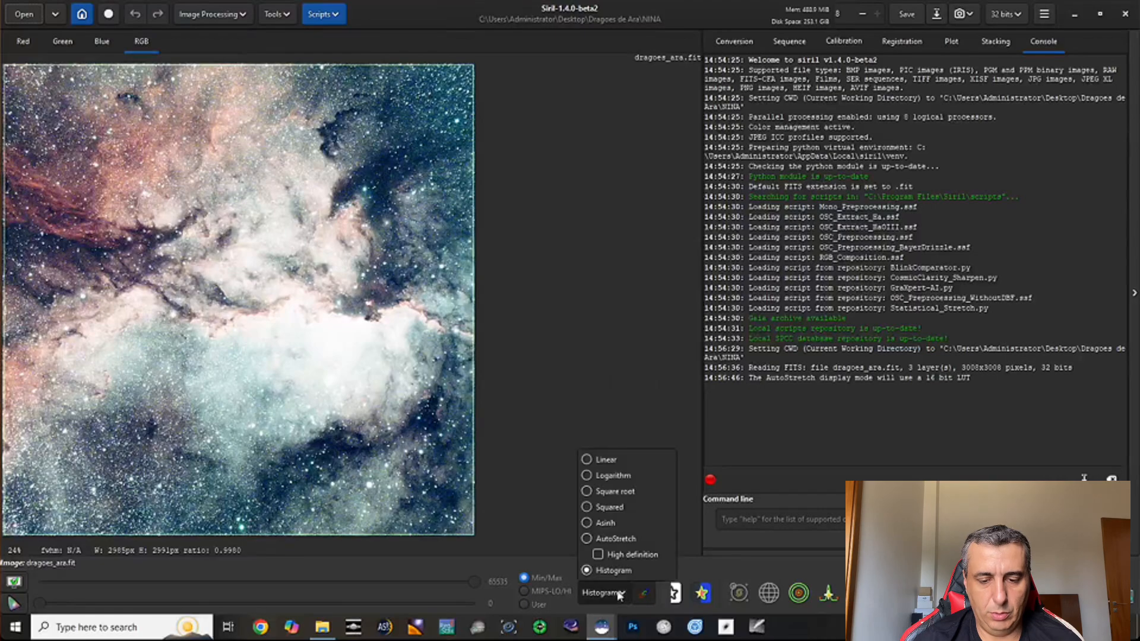
left_click(612, 539)
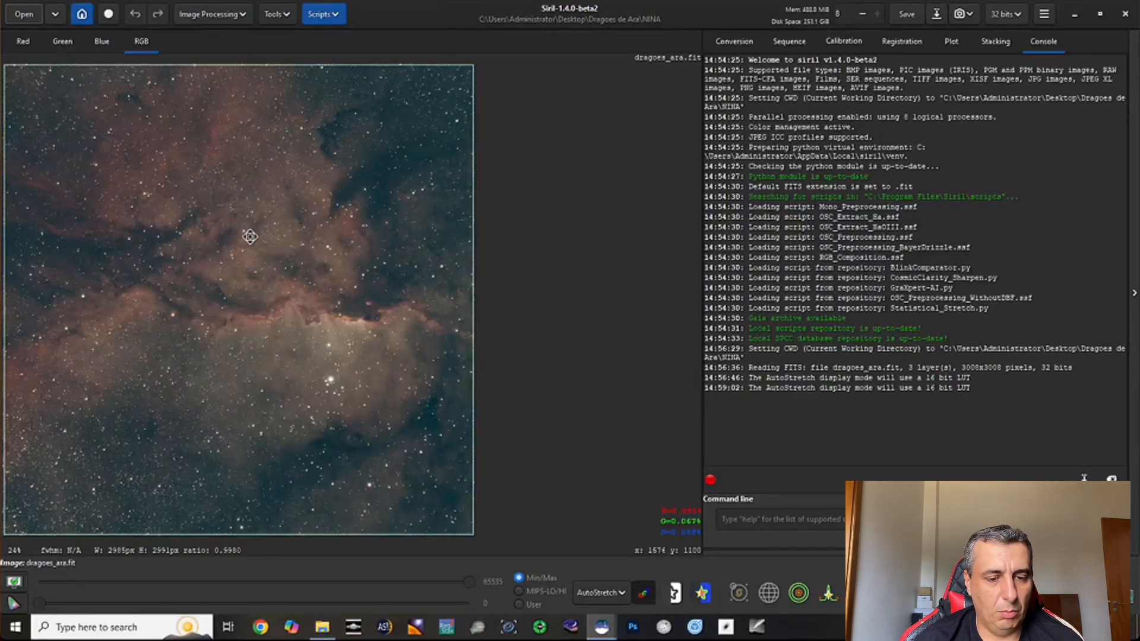
Step: Crop the image to the current selection to remove its noisy borders
right_click(250, 242)
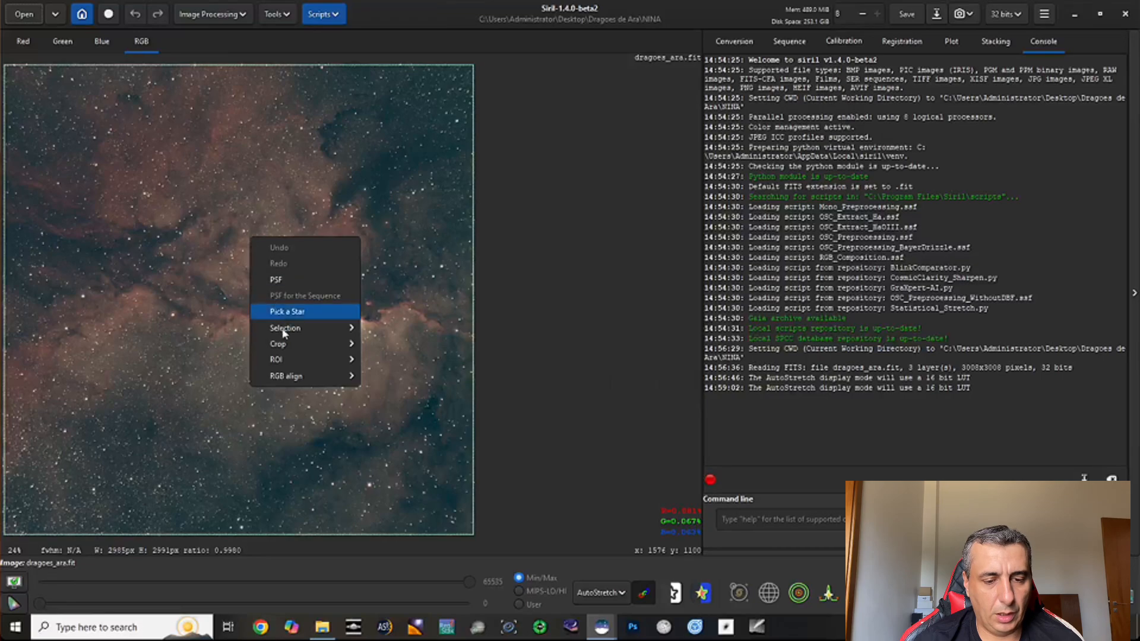
mouse_move(284, 346)
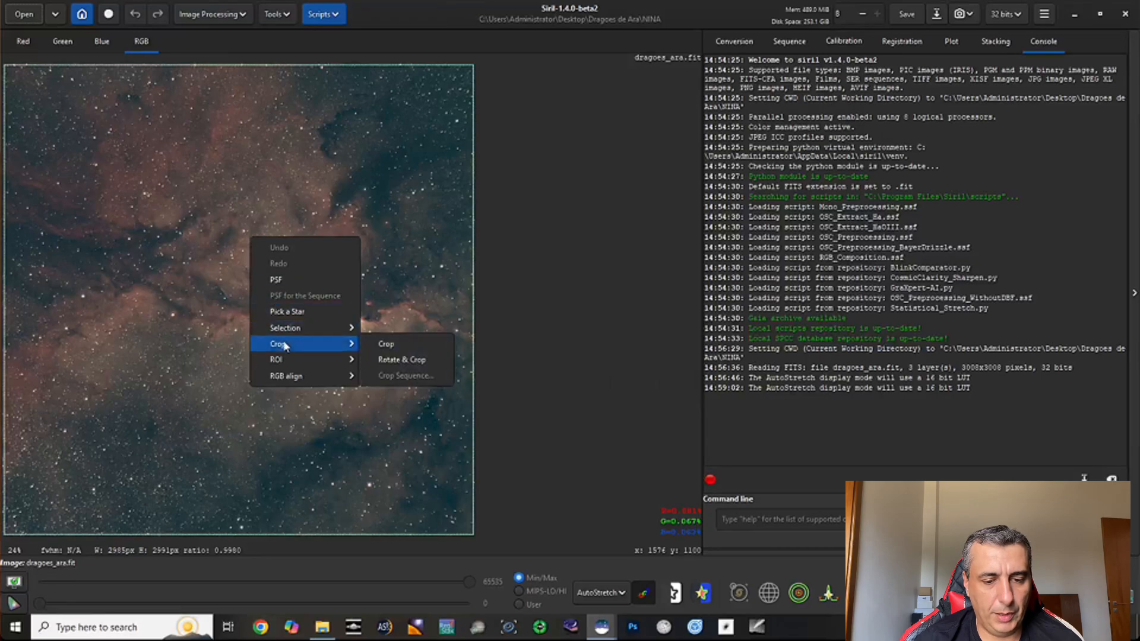
left_click(385, 344)
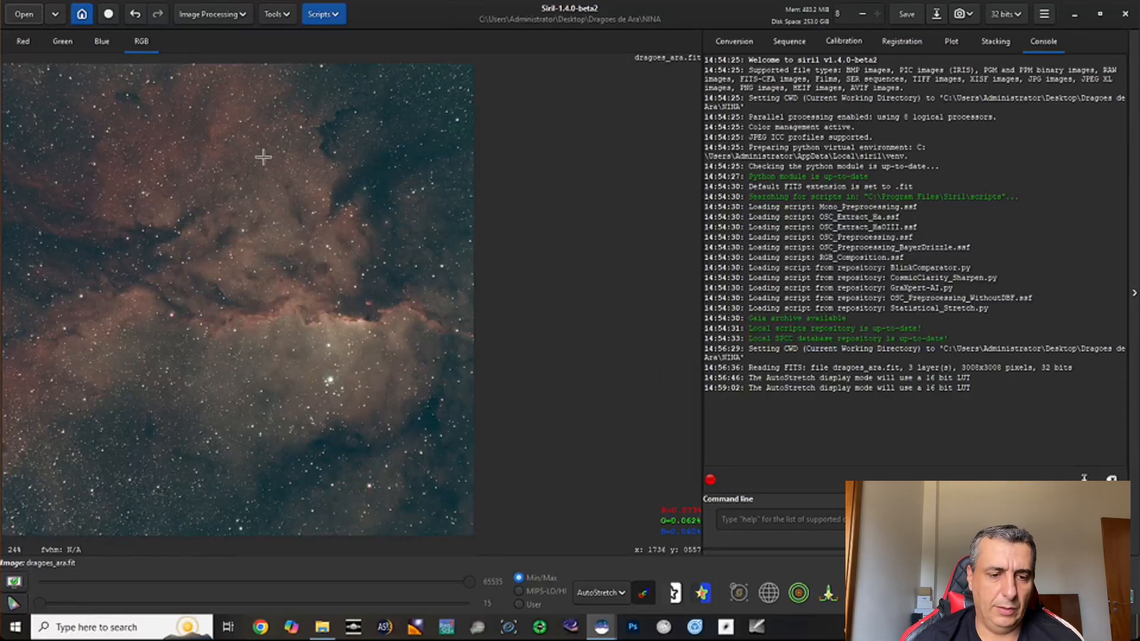
Step: Try cropping to an area about 1307 by 999 px in the image's upper part, and undo that crop
left_click_drag(119, 111, 325, 269)
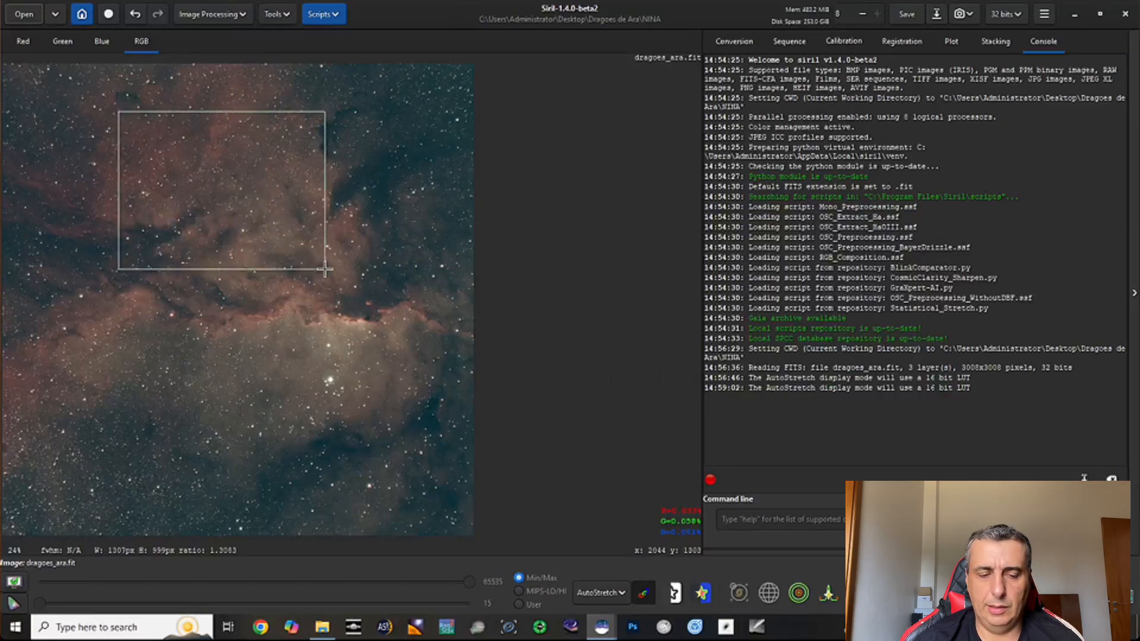
right_click(249, 181)
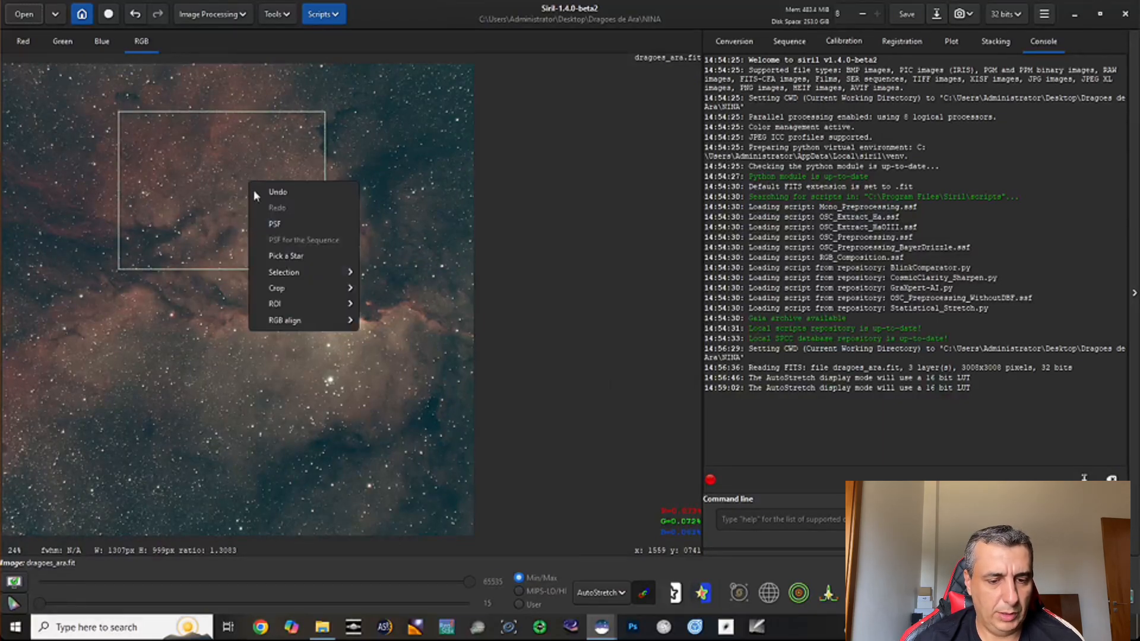
mouse_move(285, 283)
left_click(370, 285)
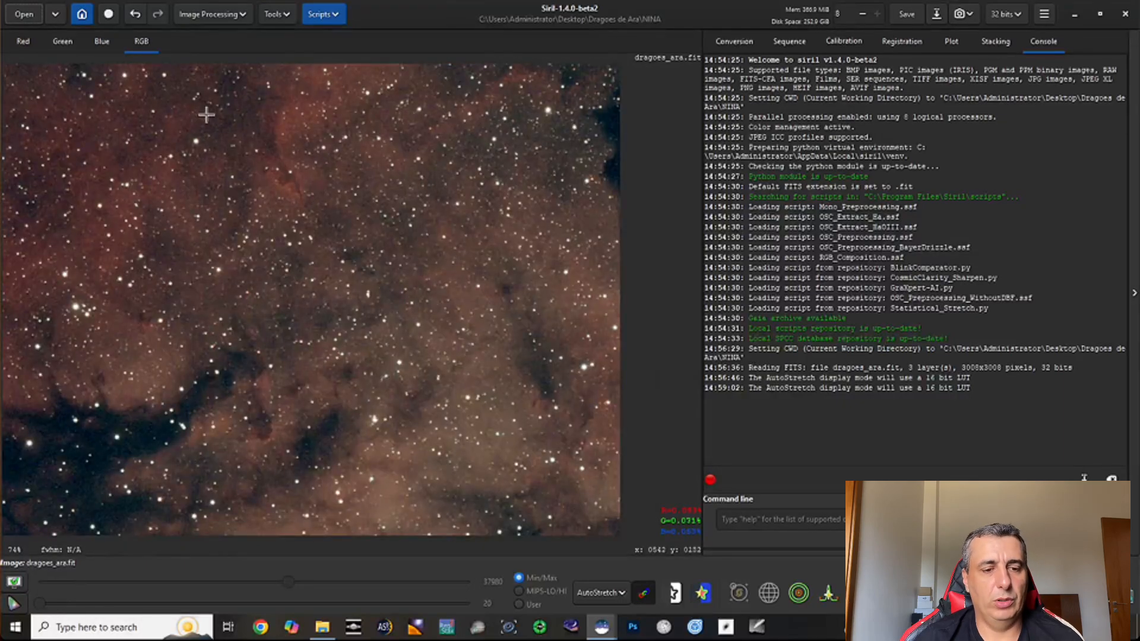
left_click(135, 15)
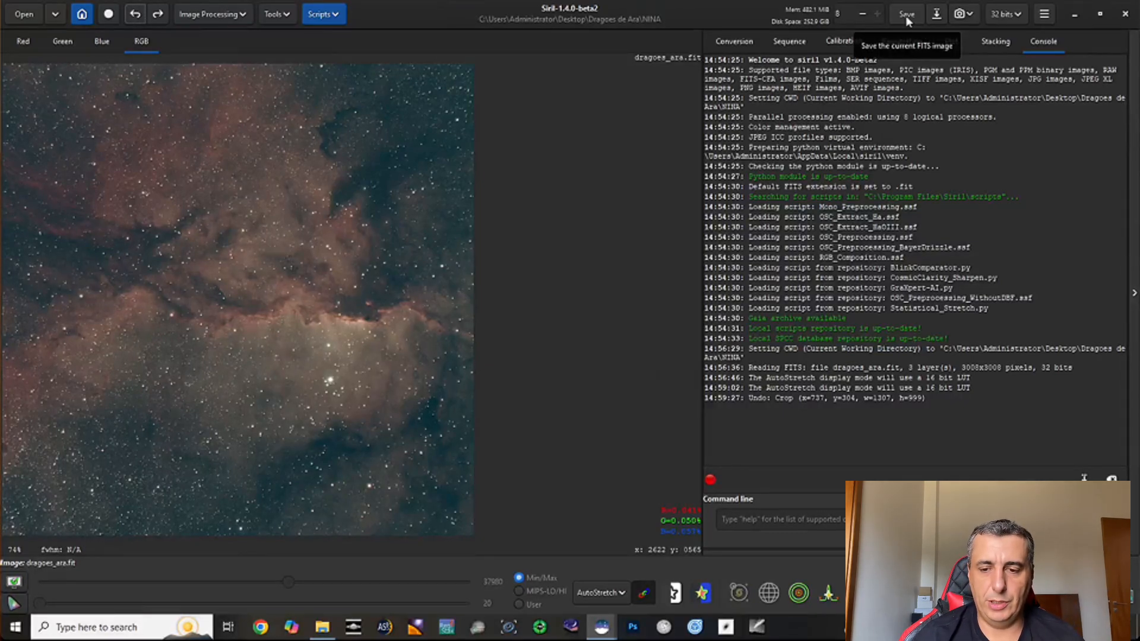
Step: Save the cropped image under the new name dragoes_ara-crop.fit in the NINA folder as 32-bit floating point FITS
left_click(937, 14)
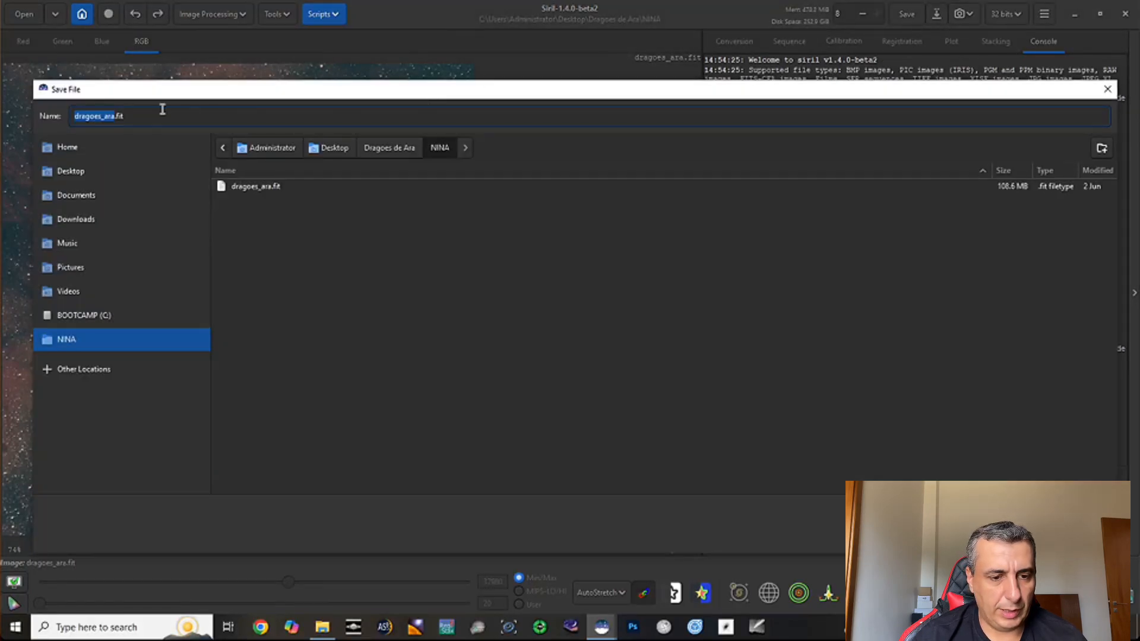
left_click(111, 116)
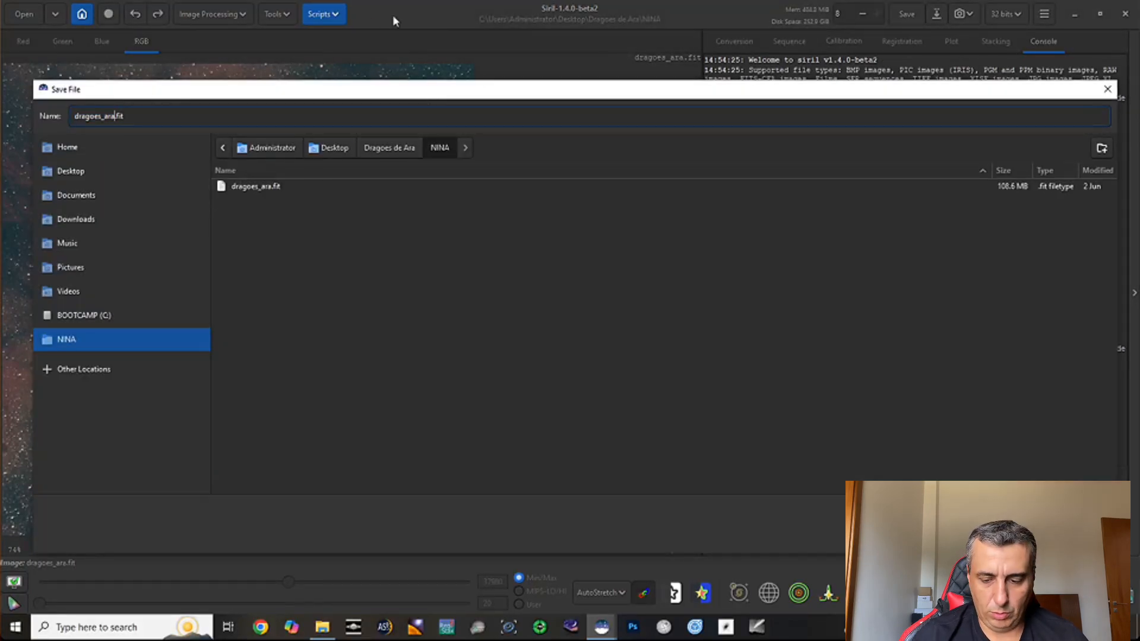
type("-crop")
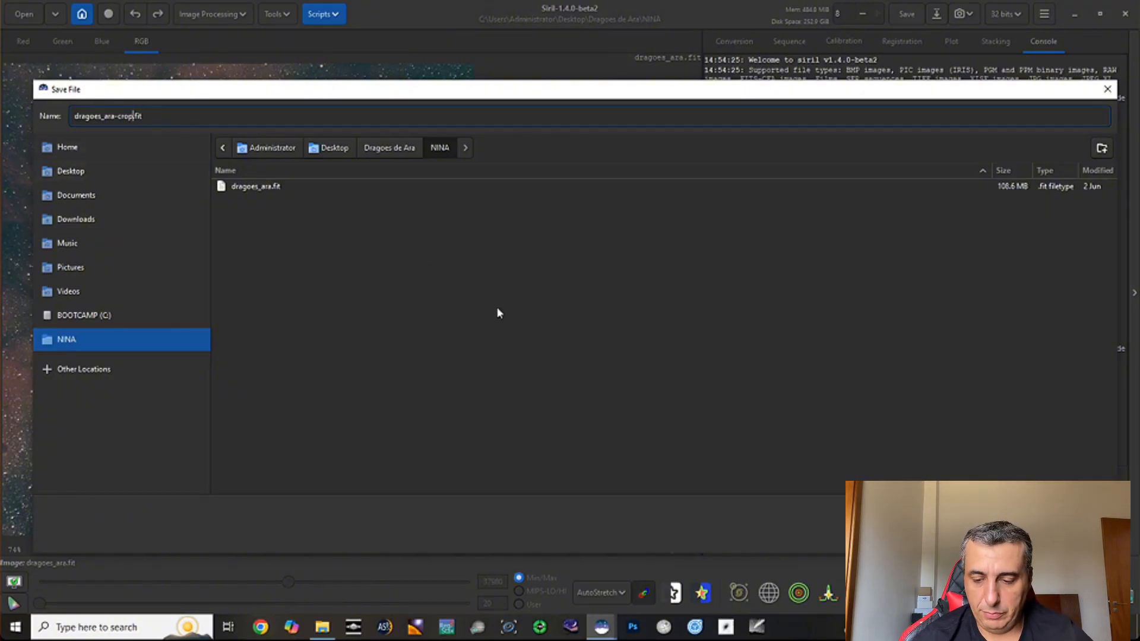
key("Return")
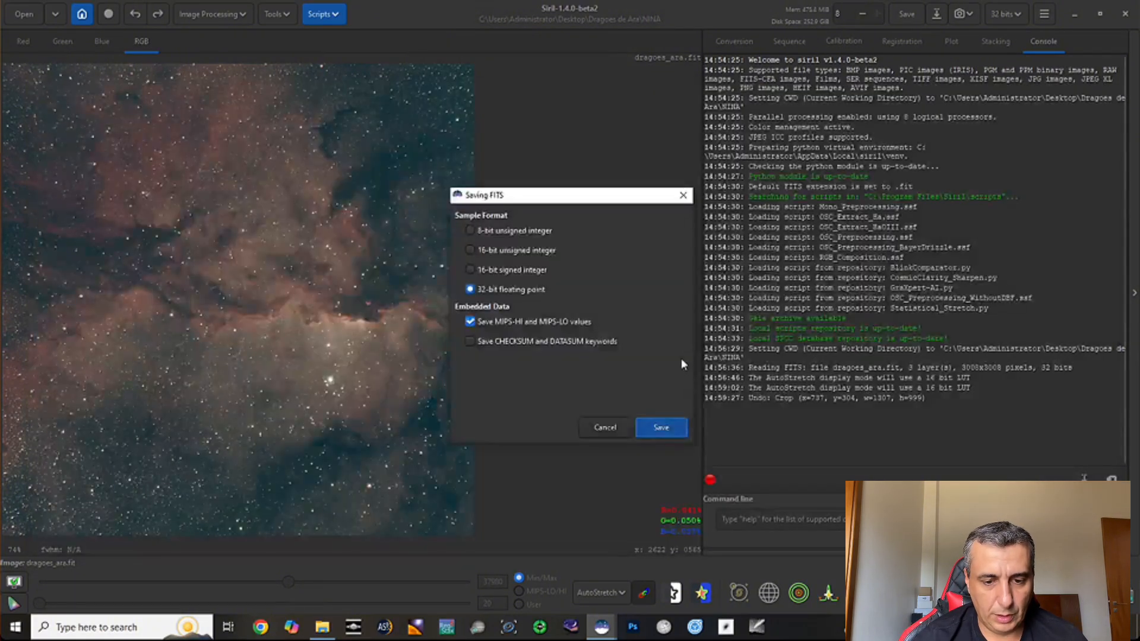
left_click(656, 427)
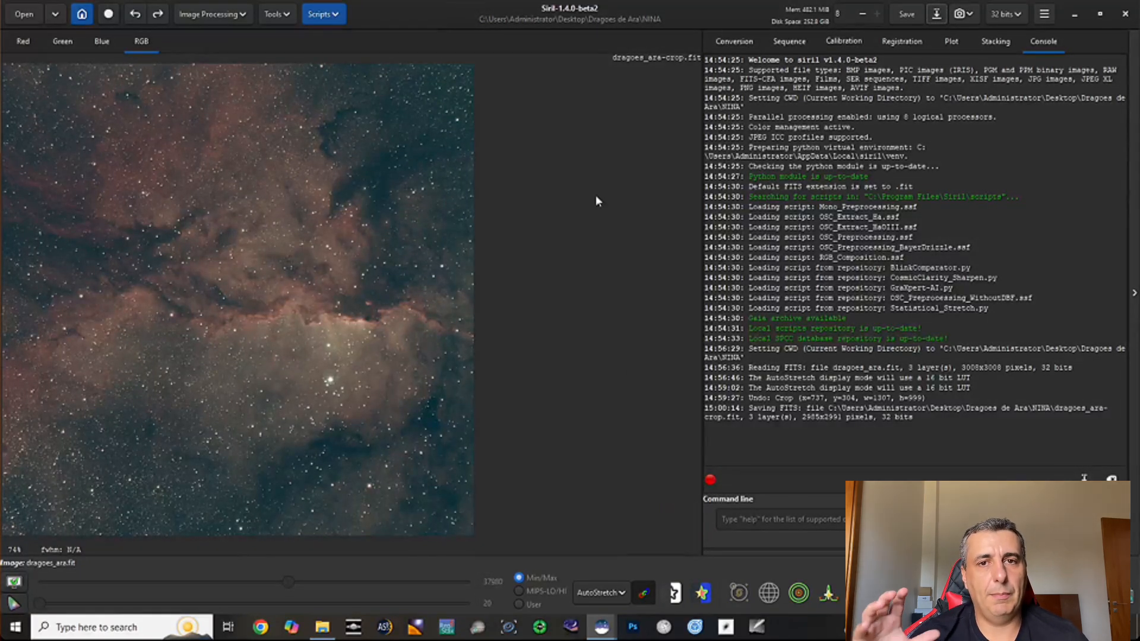
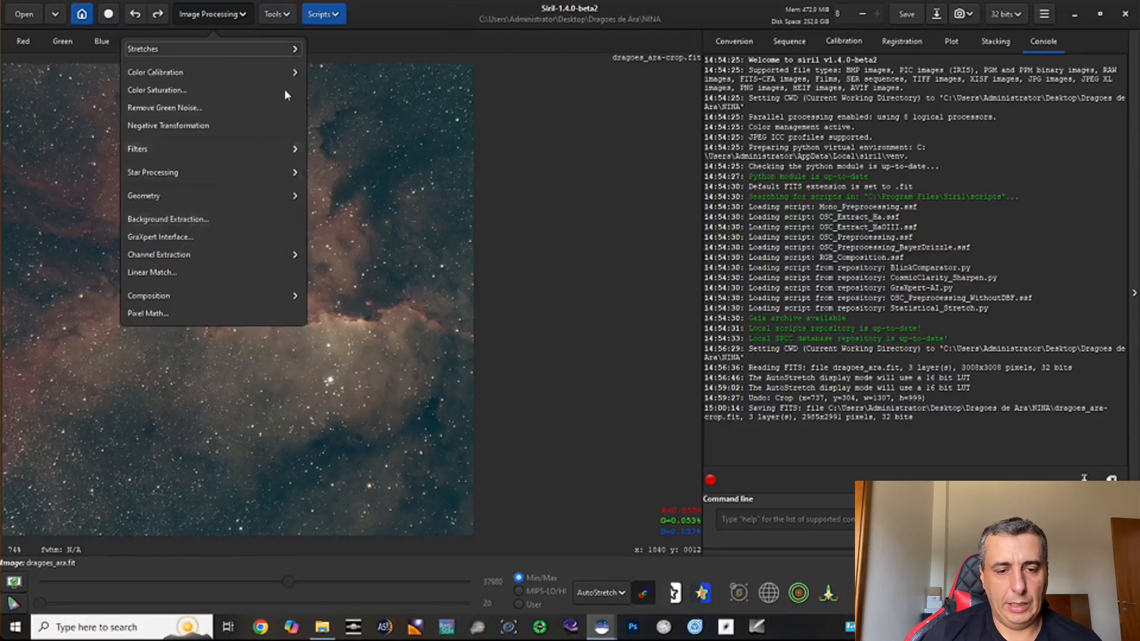
Step: Run the GraXpert-AI.py Python script and move its window off most of the image
left_click(341, 17)
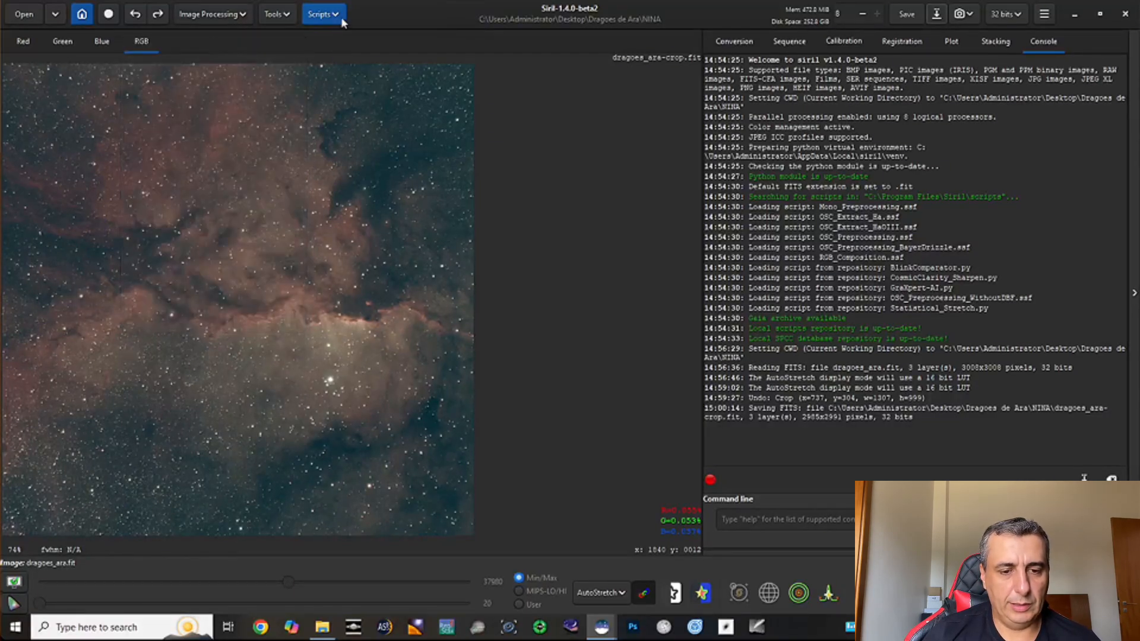
left_click(341, 18)
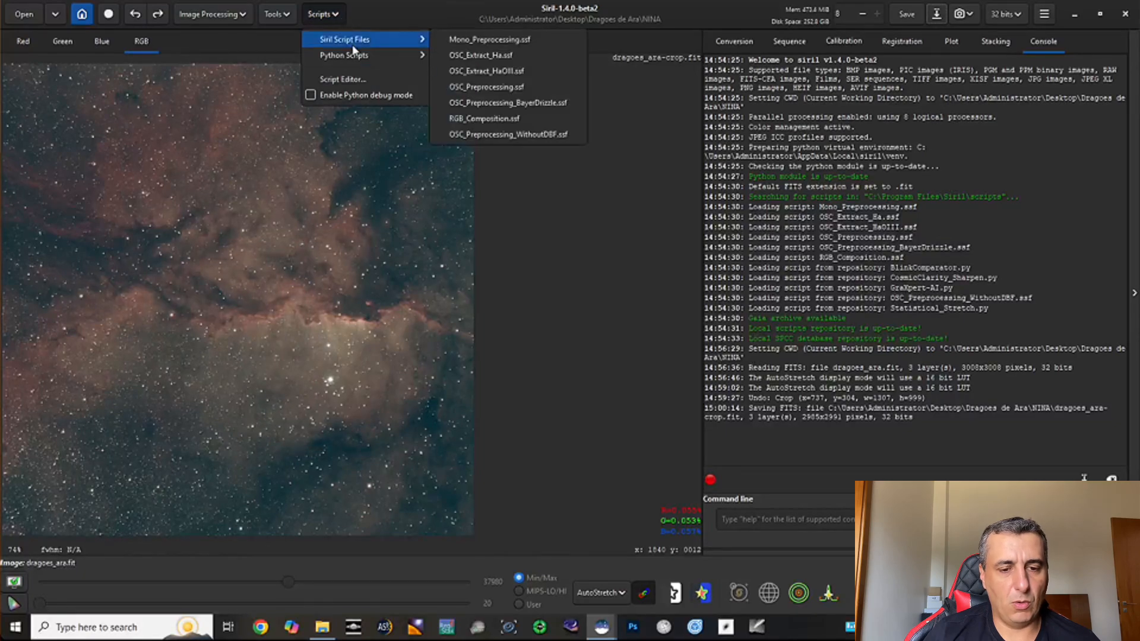
mouse_move(352, 55)
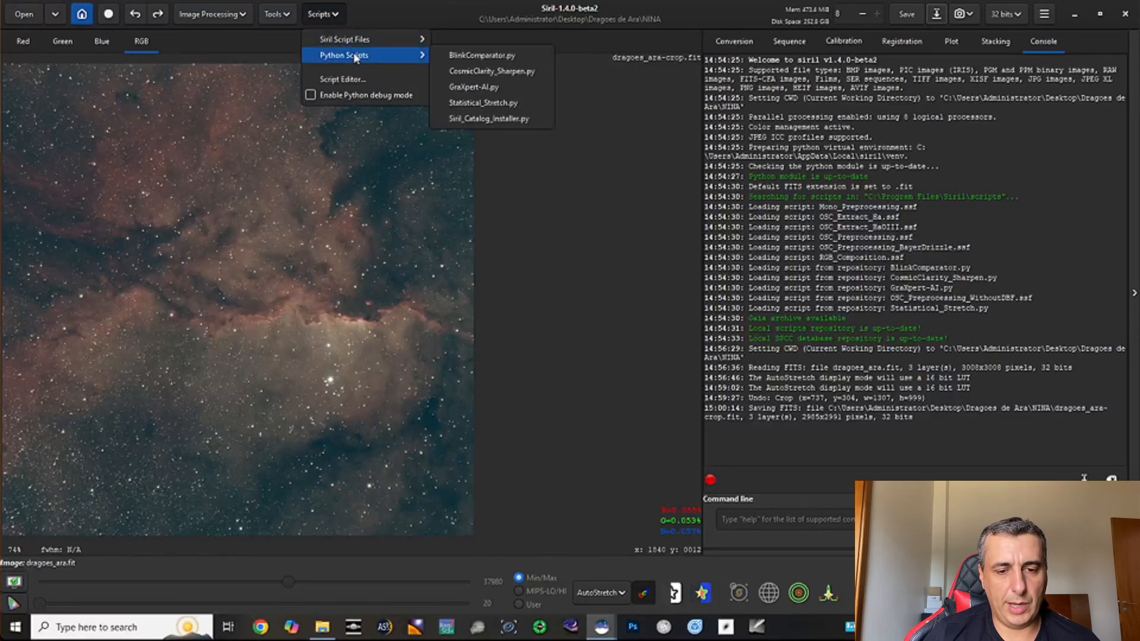
left_click(536, 87)
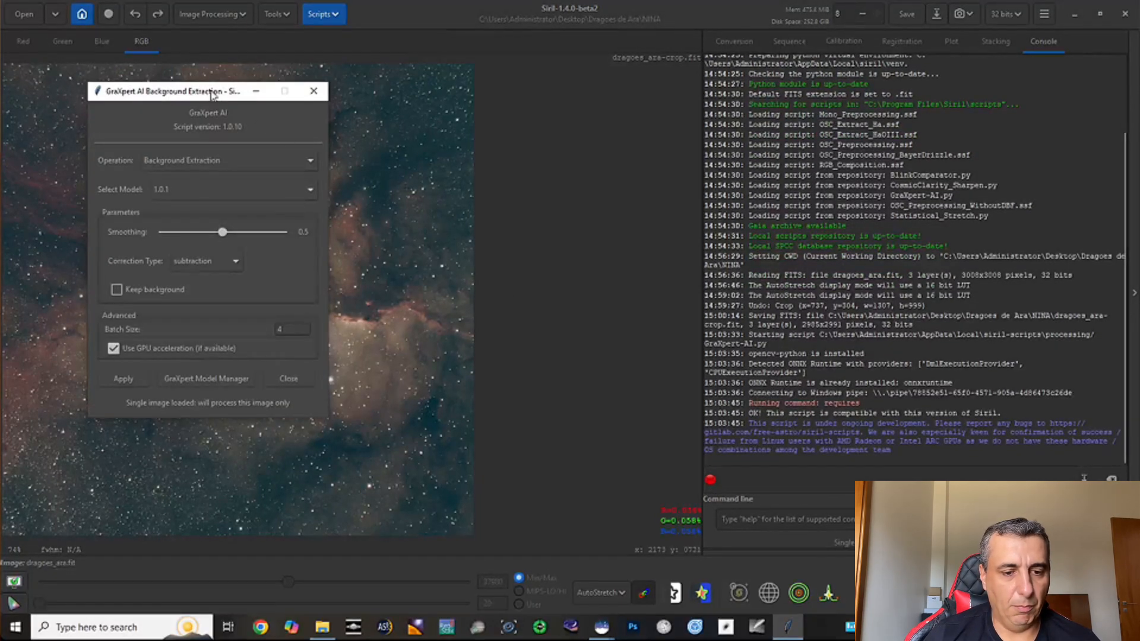
left_click_drag(212, 95, 579, 74)
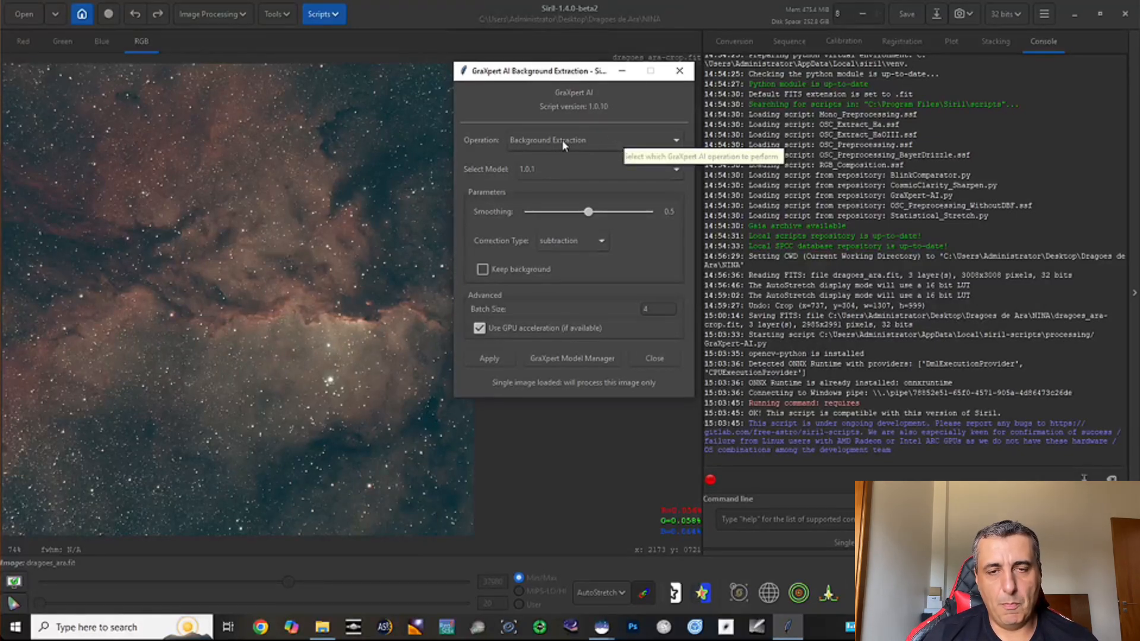
Step: Look through the GraXpert operations, keep Background Extraction, and choose model 1.0.1
left_click(624, 143)
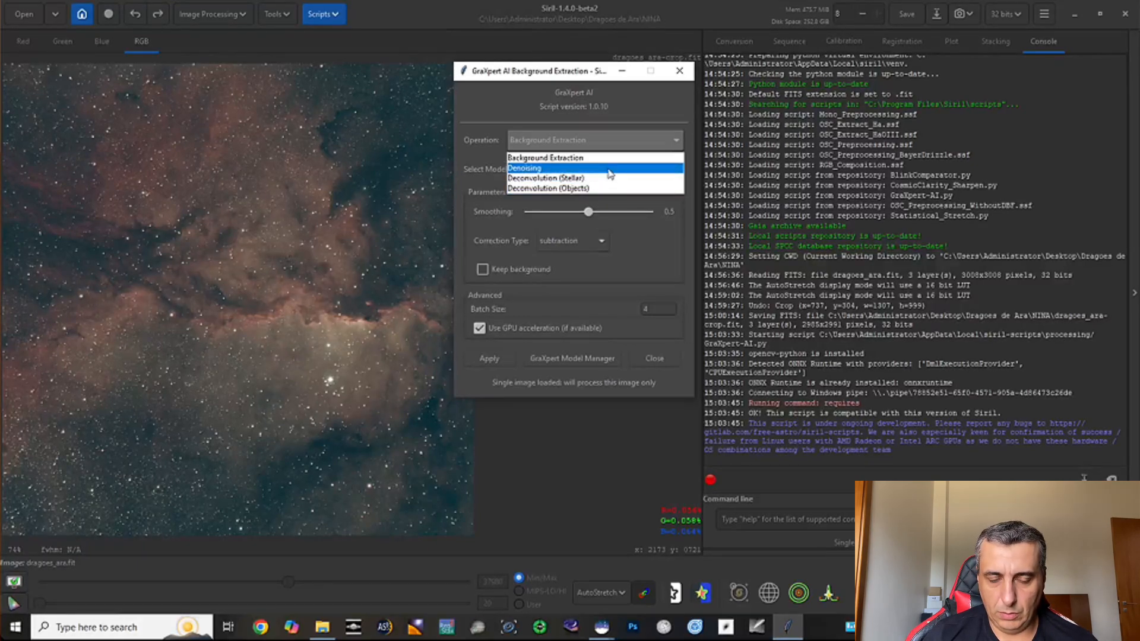
left_click(624, 112)
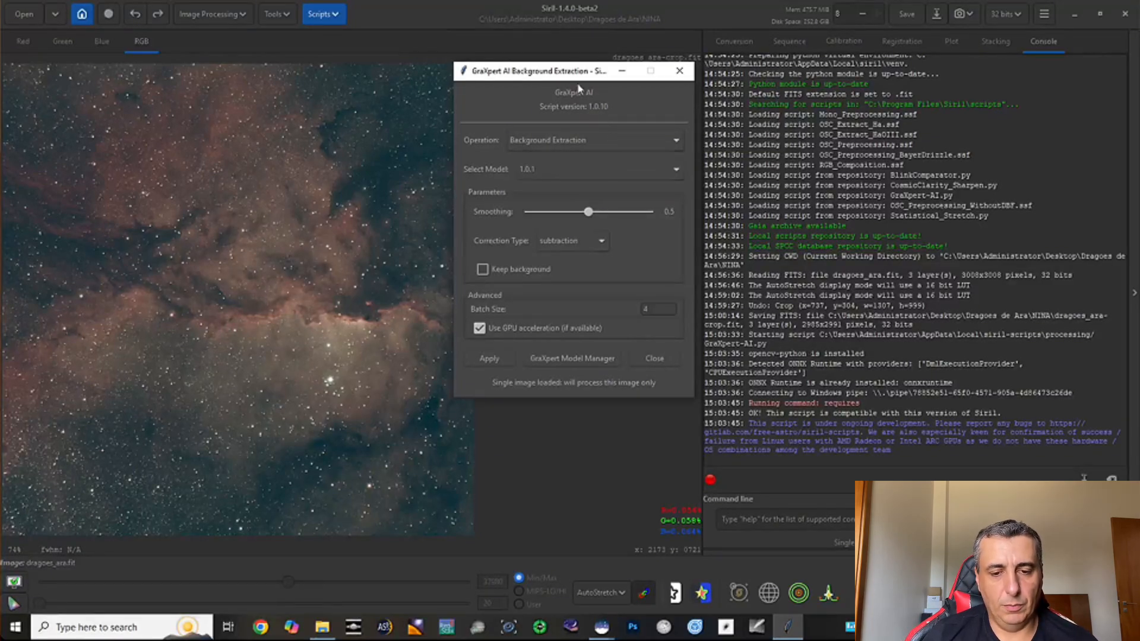
left_click_drag(584, 71, 601, 68)
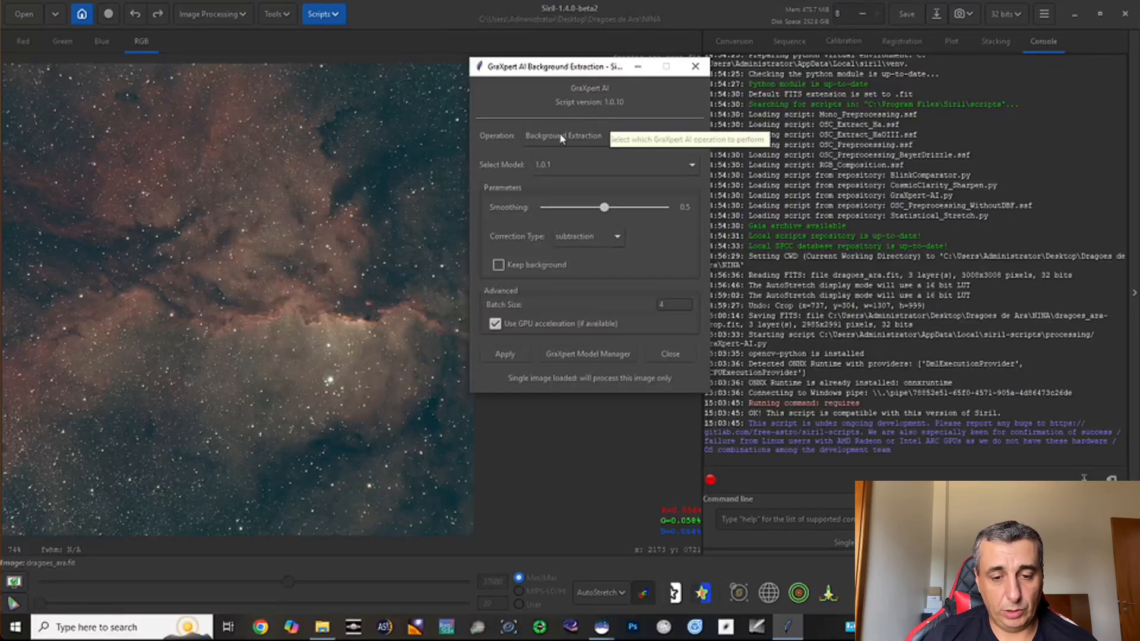
left_click(692, 166)
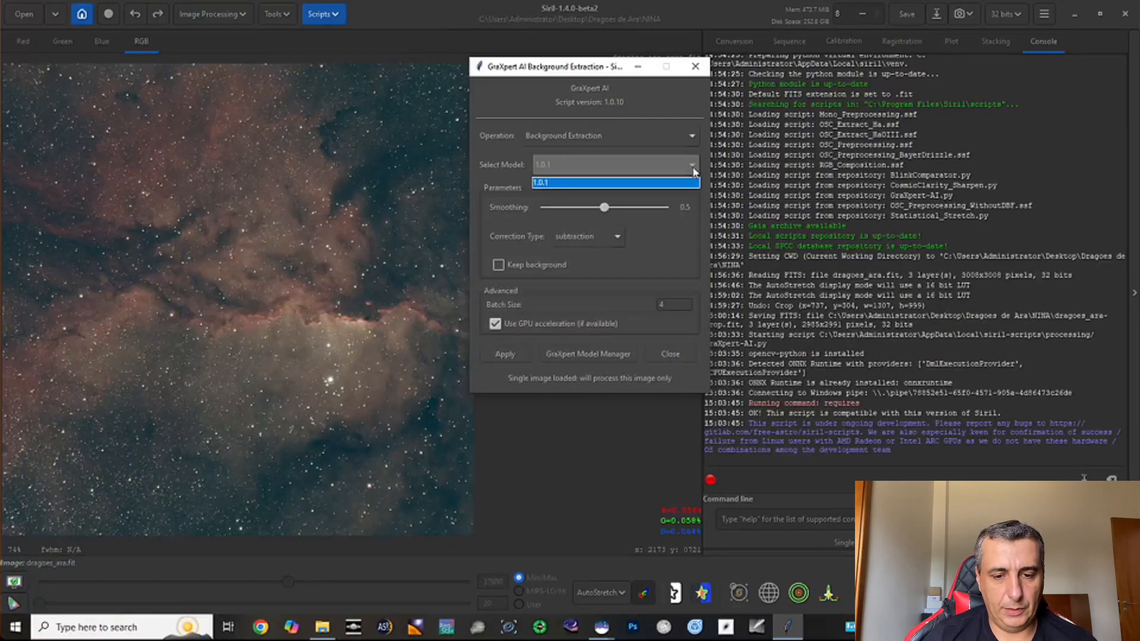
left_click(555, 184)
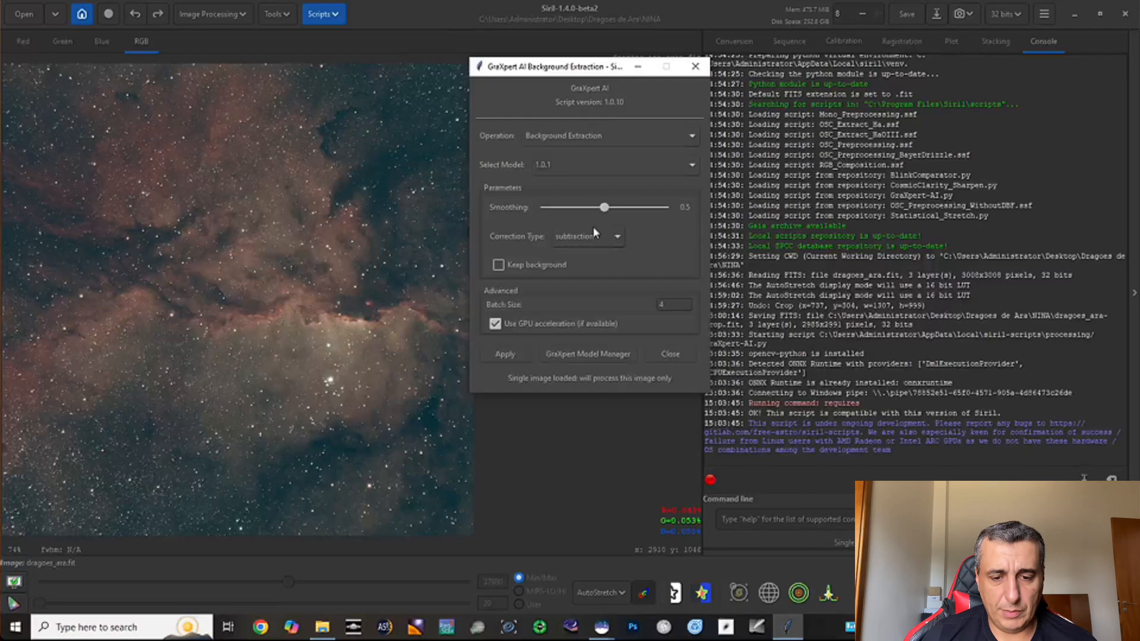
Step: Run the background extraction with smoothing 1.00 and subtraction as the correction type, and close the script window
left_click_drag(604, 208, 680, 209)
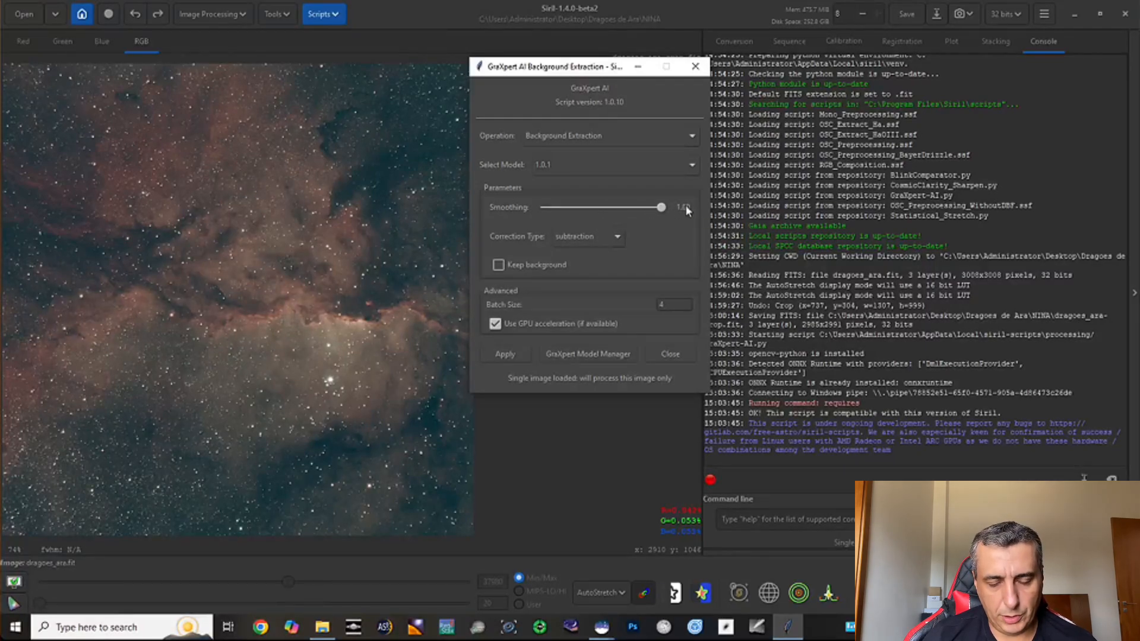
left_click(618, 237)
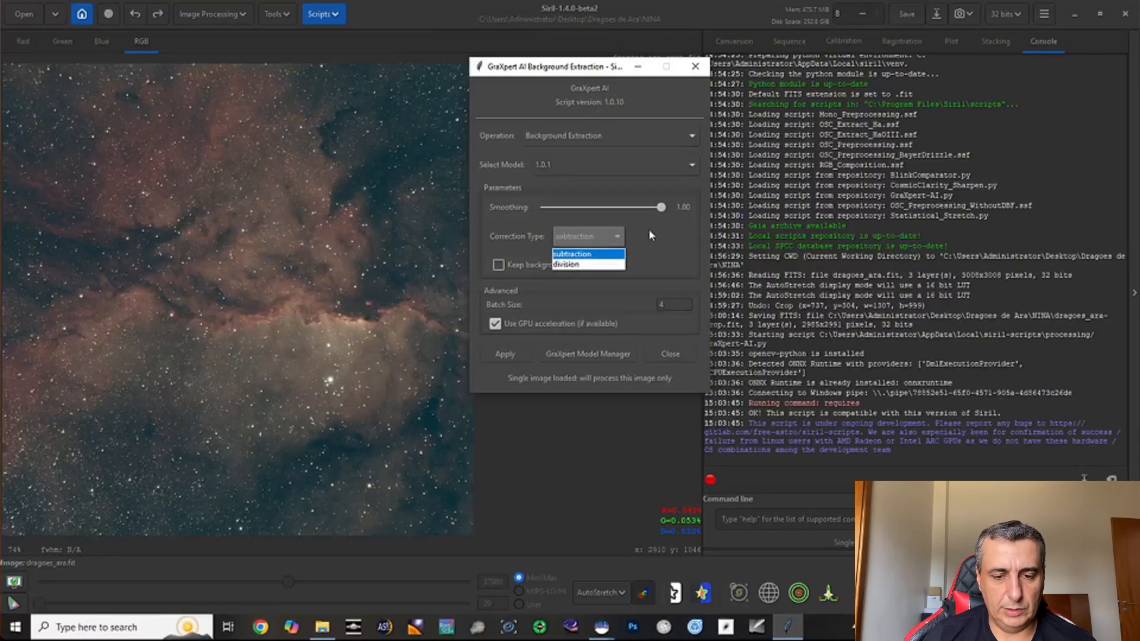
left_click(615, 253)
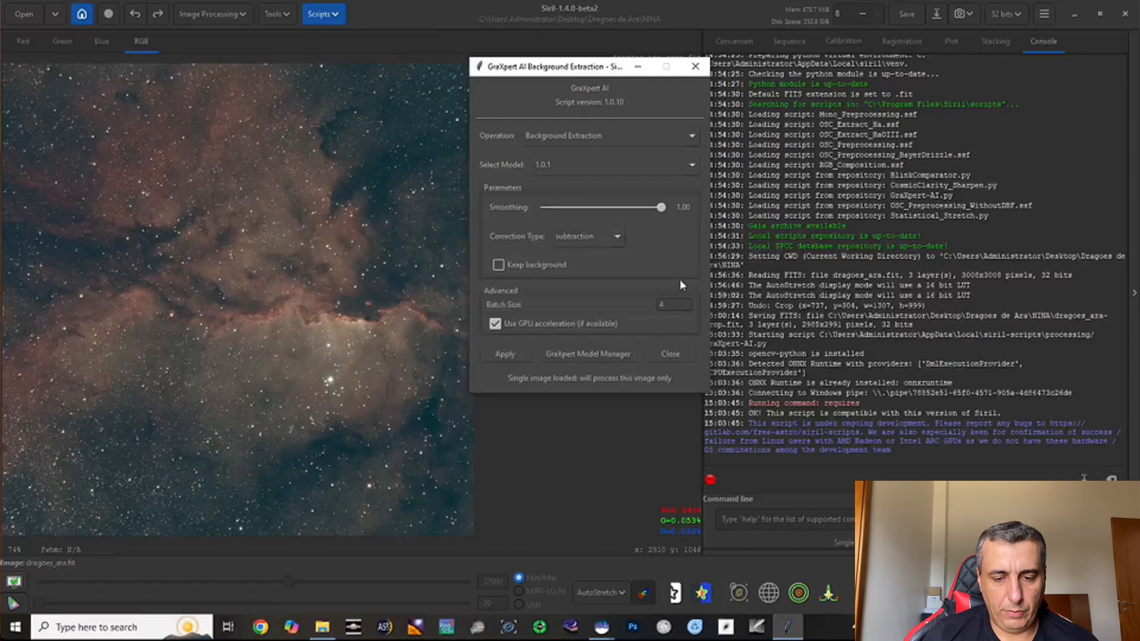
left_click(515, 353)
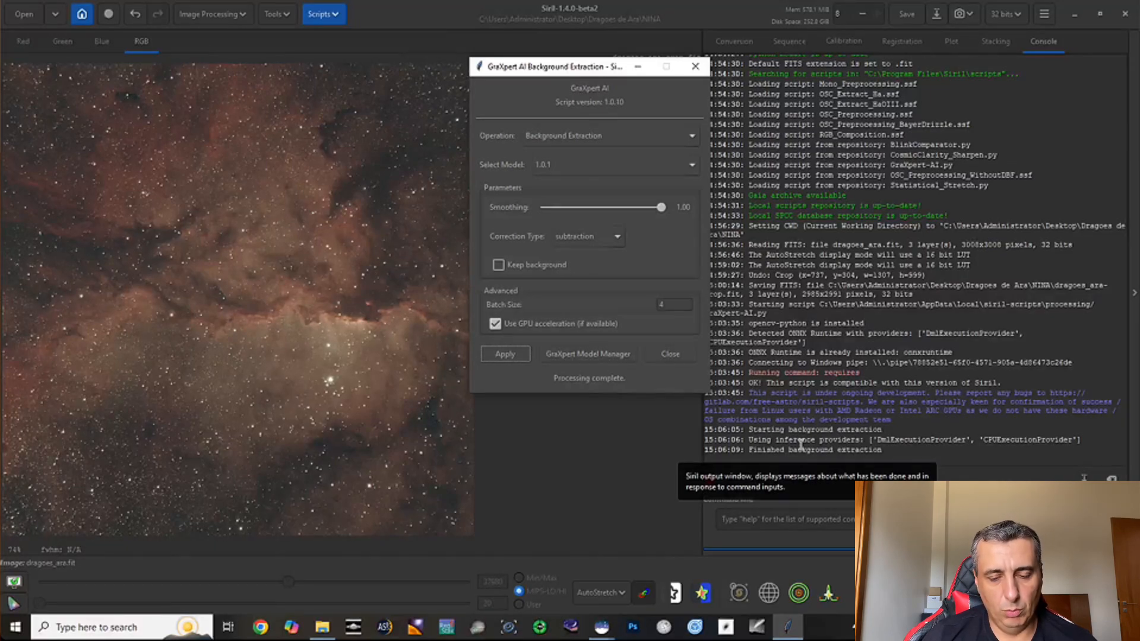
left_click(670, 355)
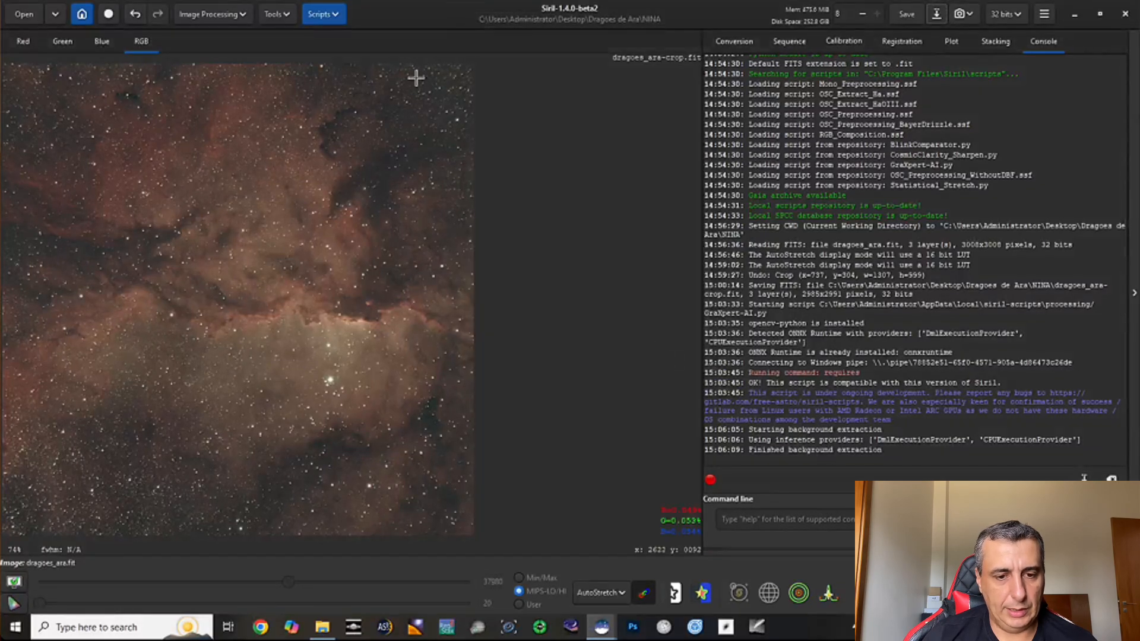
Step: Undo and redo the background extraction to compare the image before and after, and save the extracted version to the current file
left_click(134, 14)
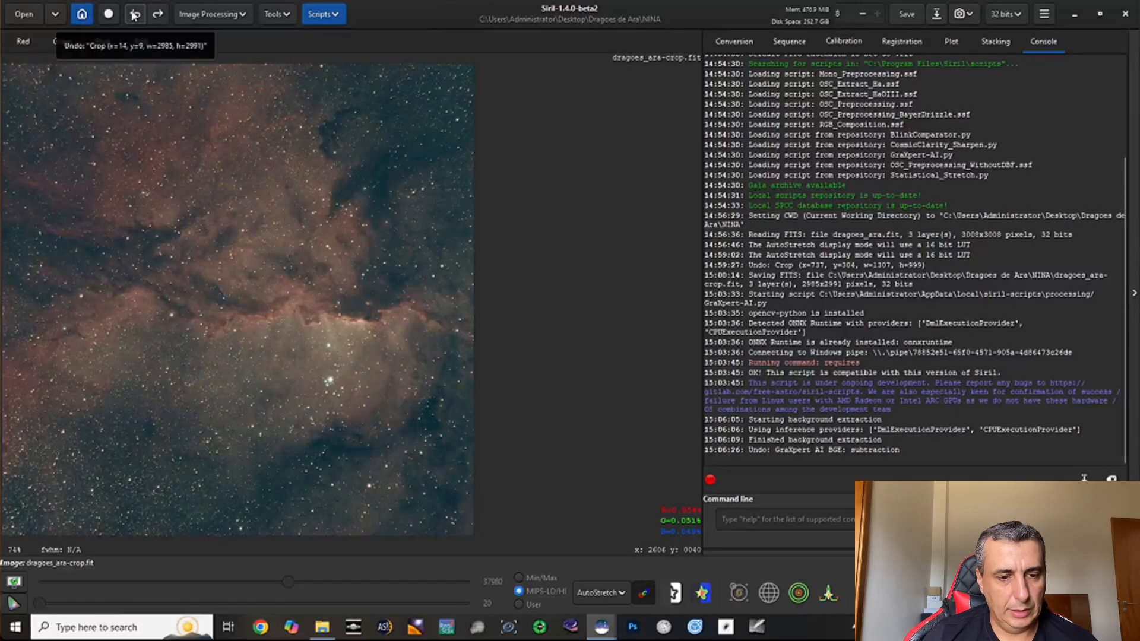
left_click(157, 14)
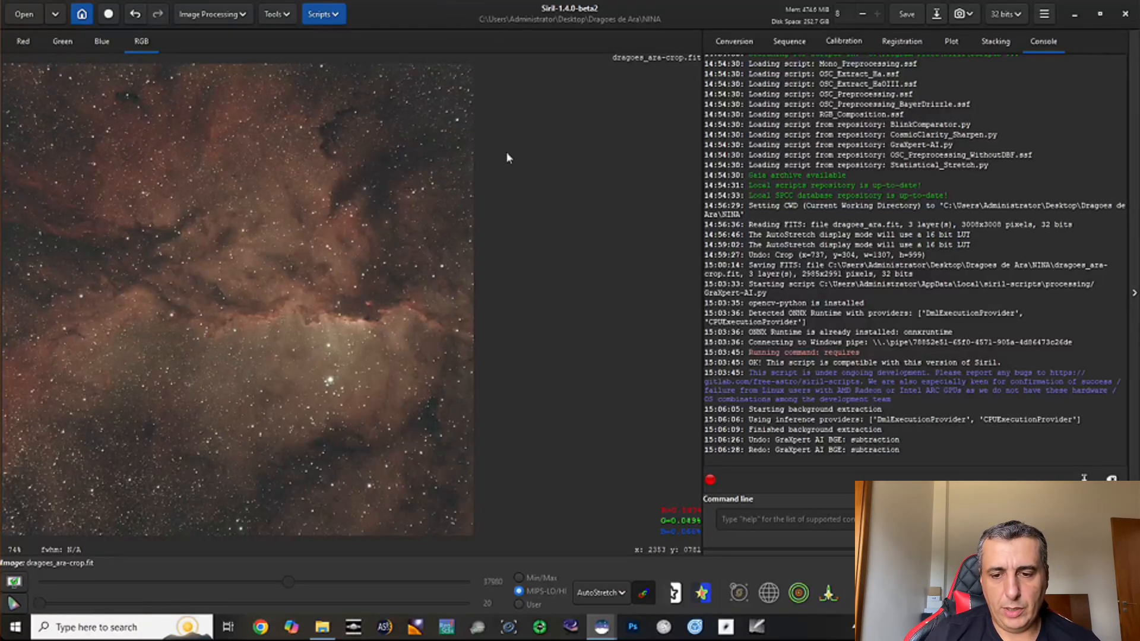
left_click(911, 18)
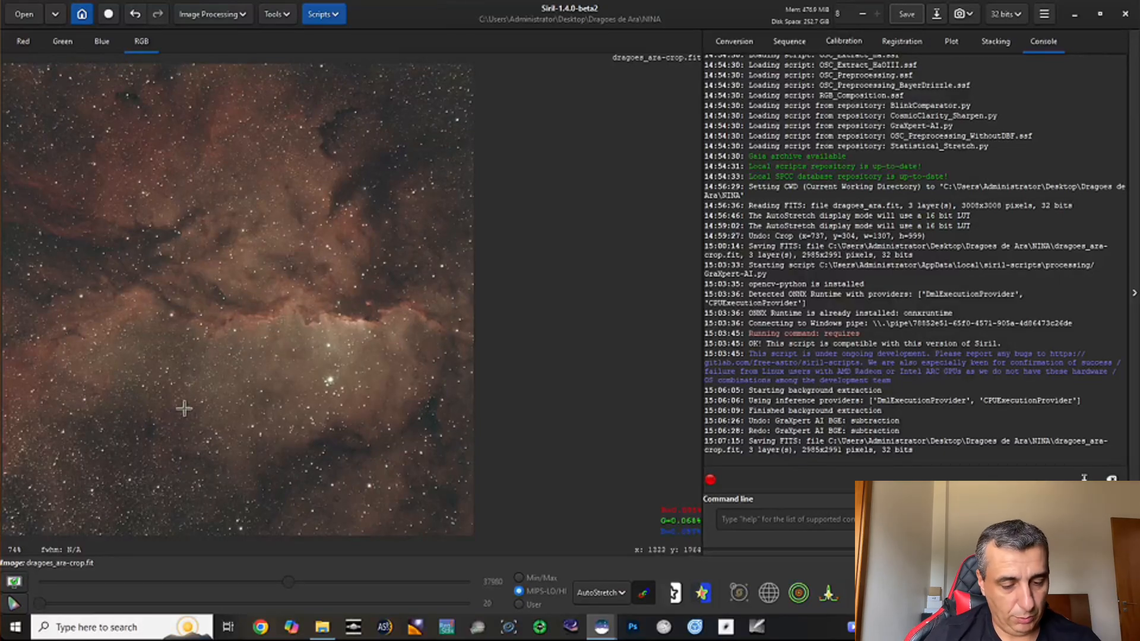
Step: Find the standalone GraXpert 3.0.2 application on the computer and launch it
left_click(109, 629)
type("gra")
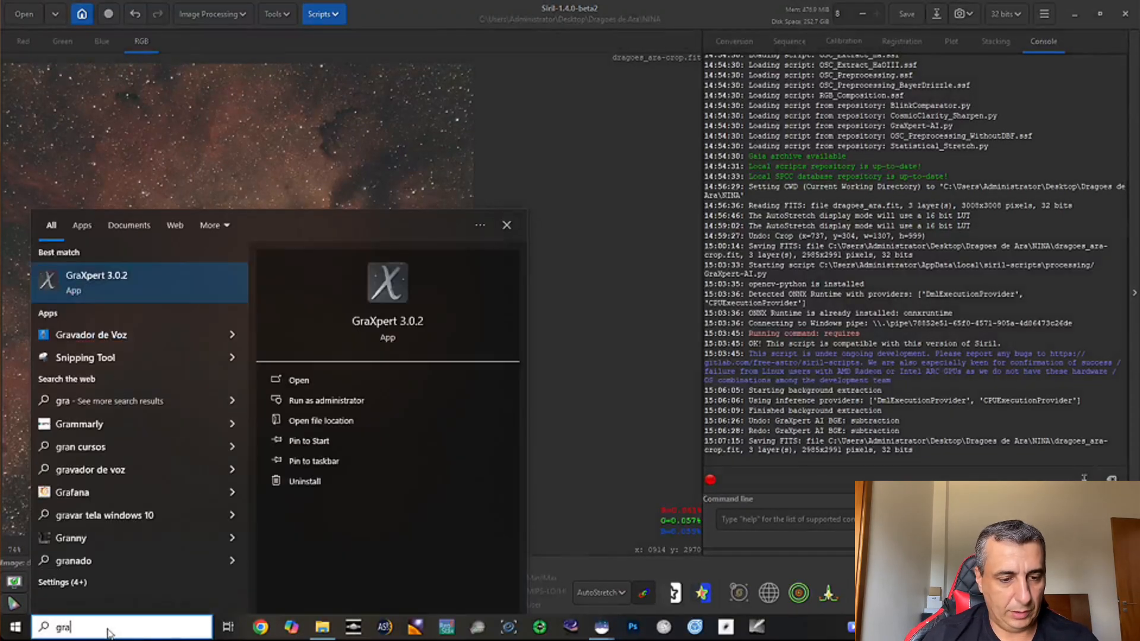
left_click(115, 290)
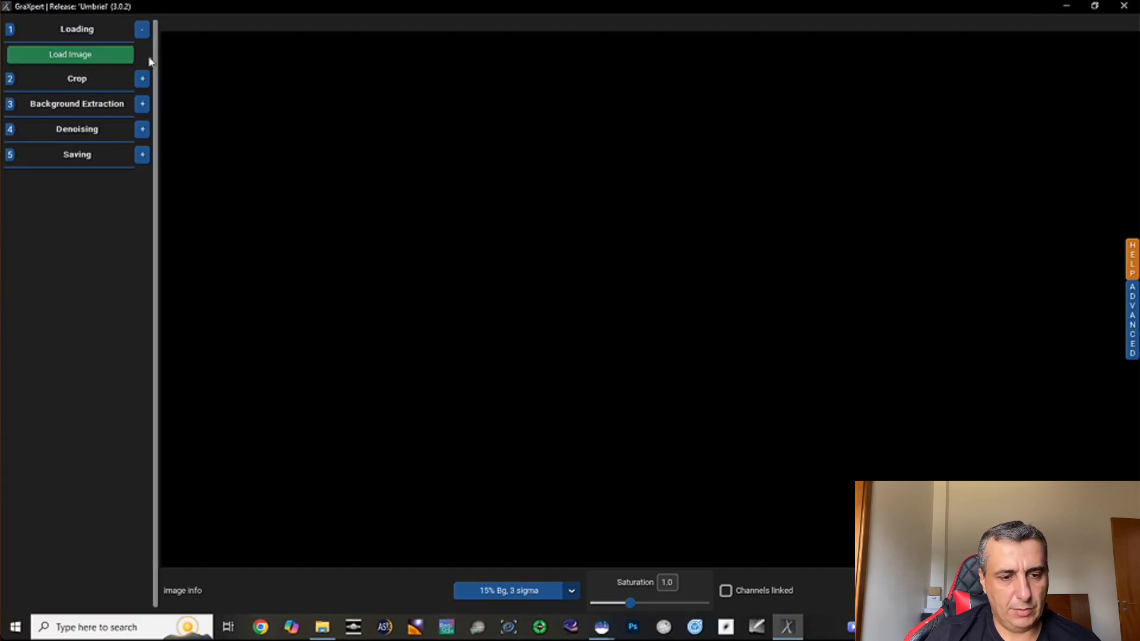
Step: Load dragoes_ara.fit from the NINA folder inside Dragoes de Ara on the Desktop
left_click(97, 60)
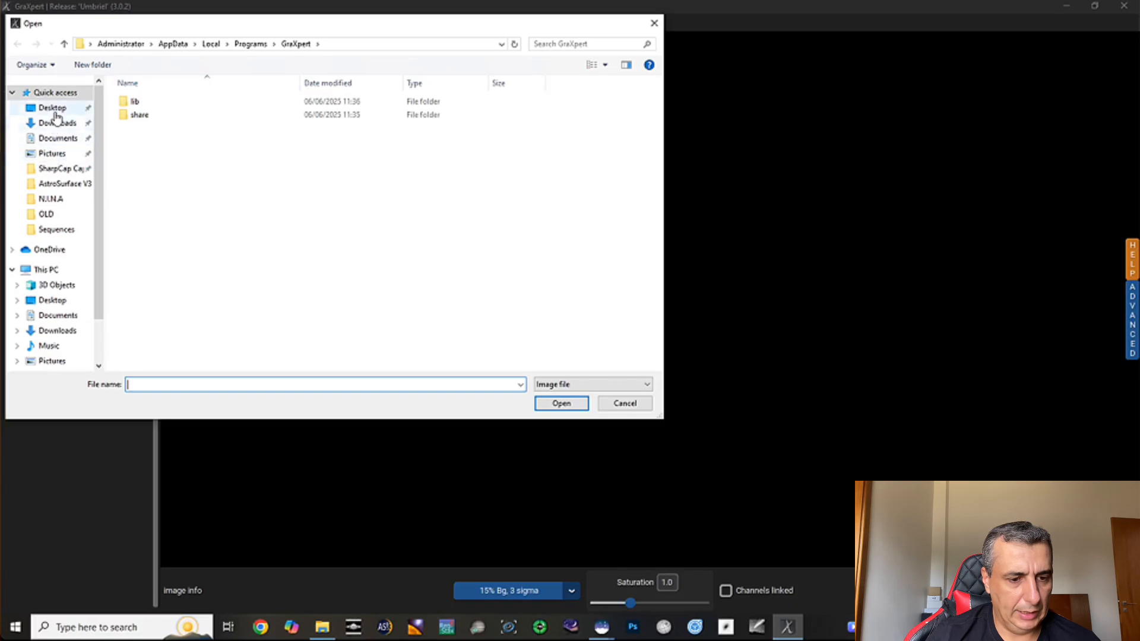
left_click(53, 109)
double_click(143, 132)
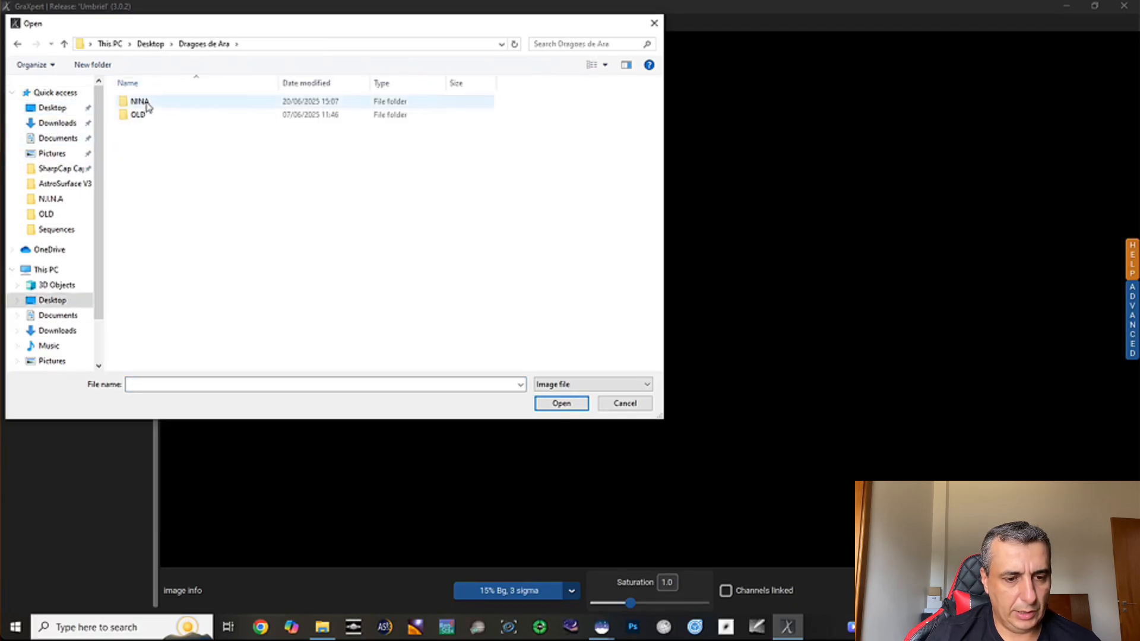
double_click(145, 104)
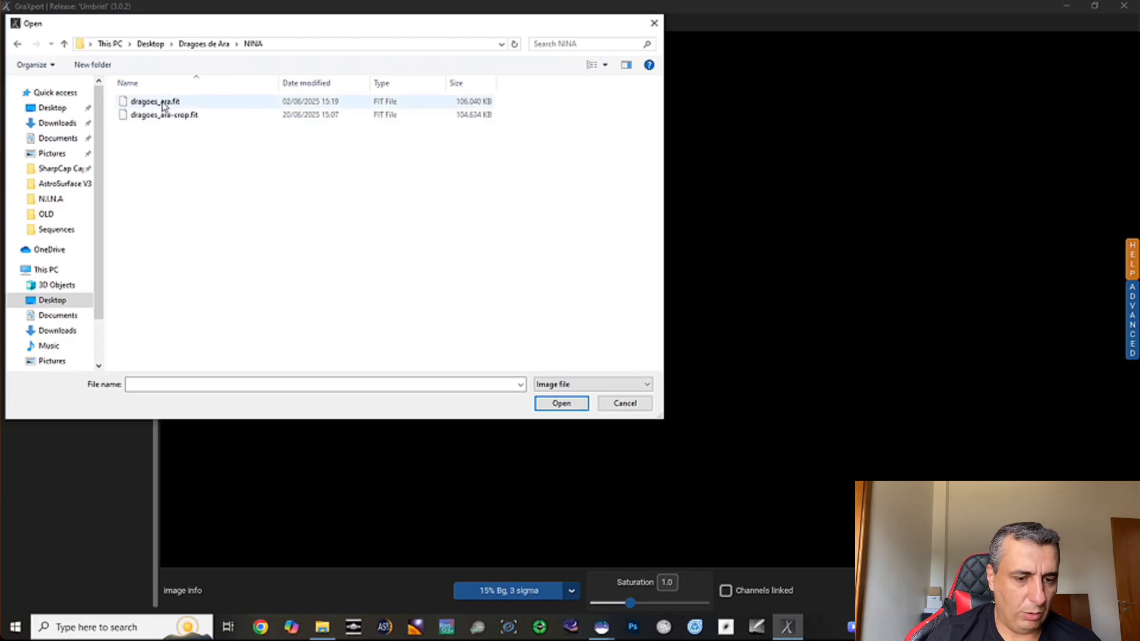
double_click(156, 101)
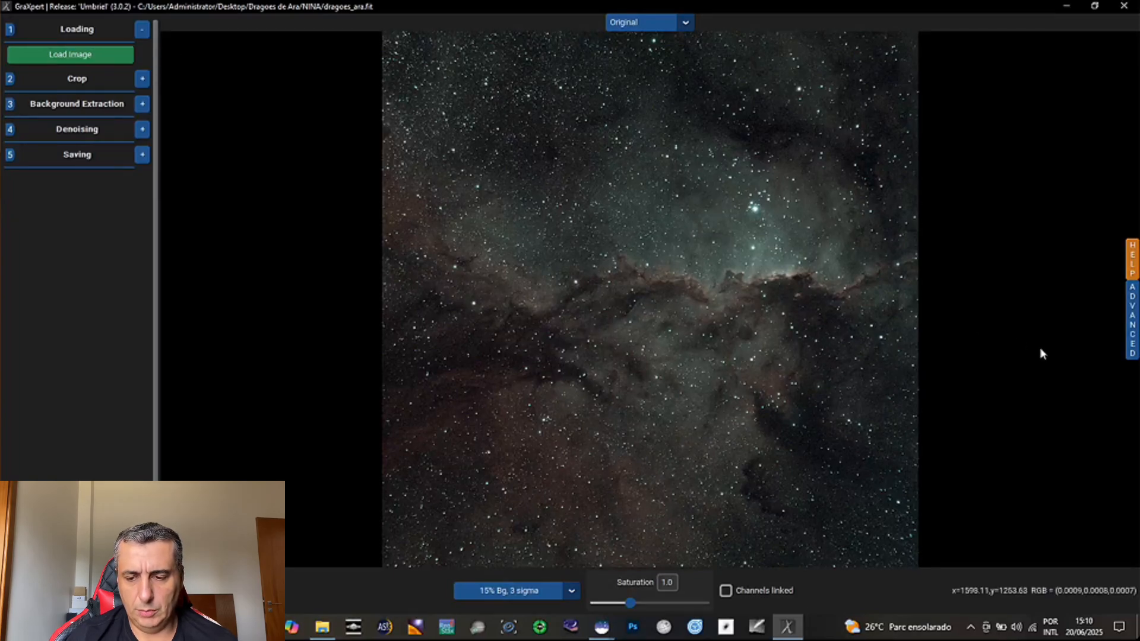
Step: Open the advanced settings and look through the available background extraction and denoising AI model versions
left_click(1133, 321)
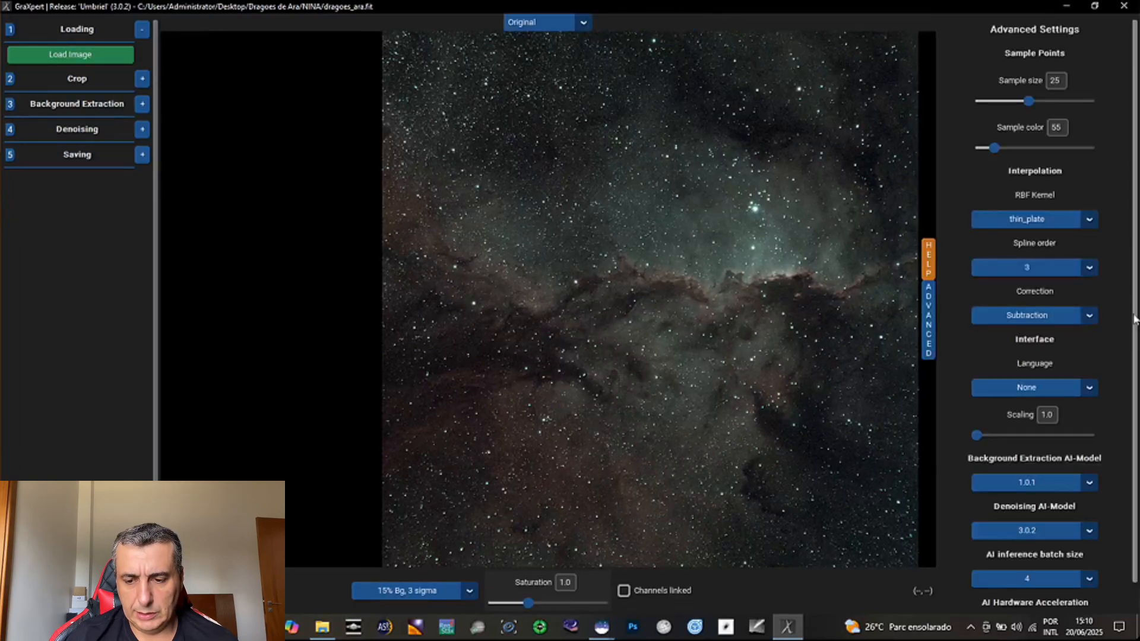
scroll(1086, 315, "down", 1)
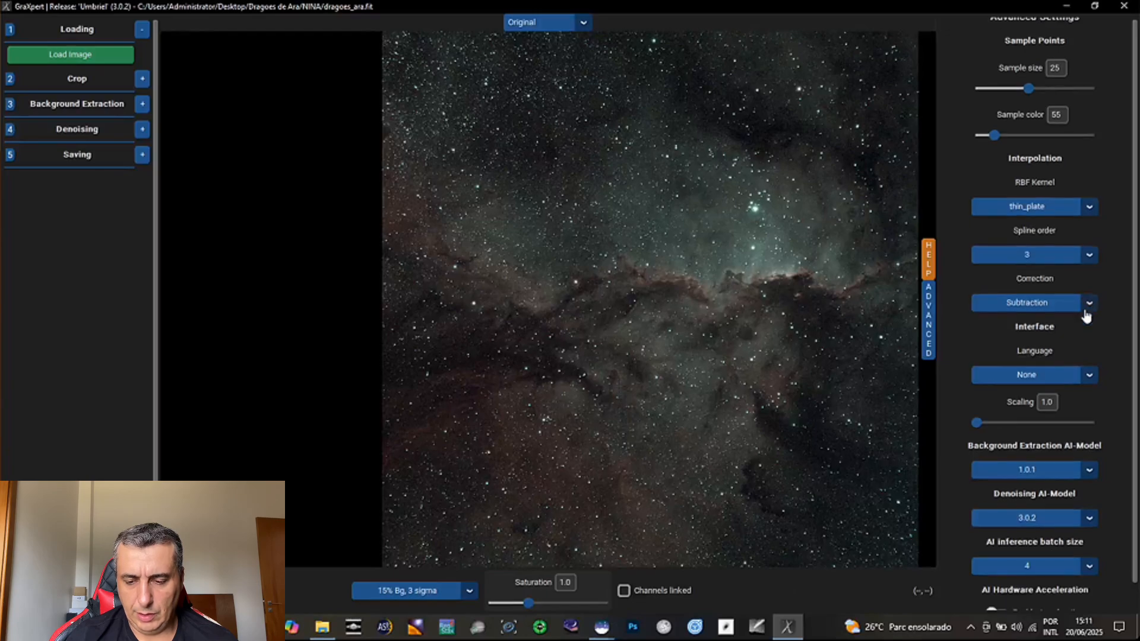
scroll(1076, 405, "down", 1)
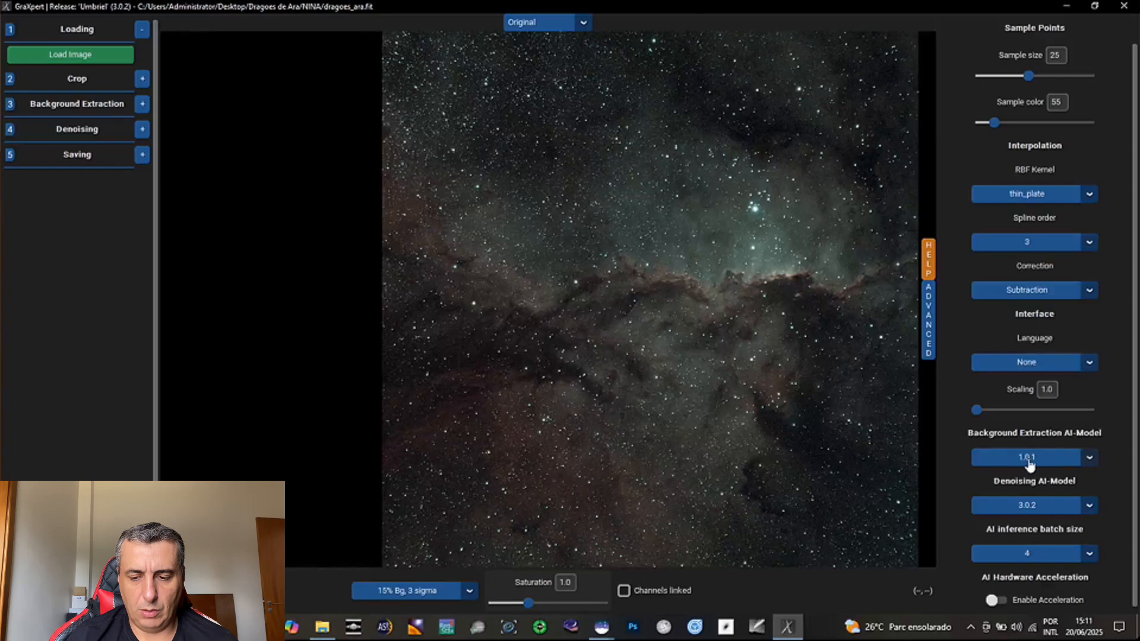
left_click(1090, 458)
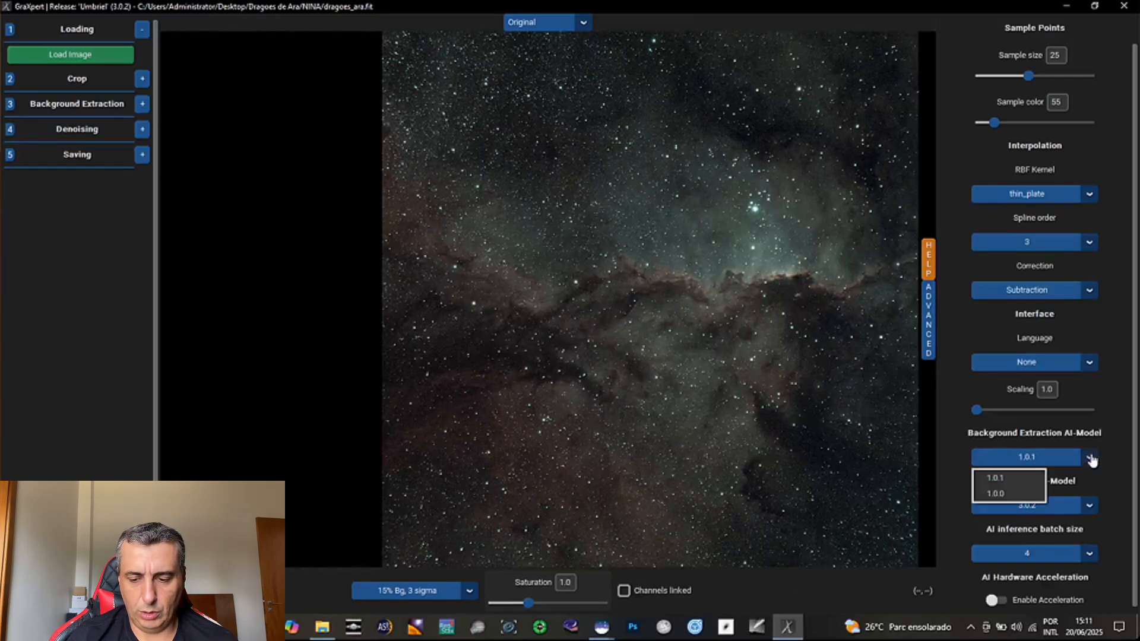
left_click_drag(1134, 457, 1138, 510)
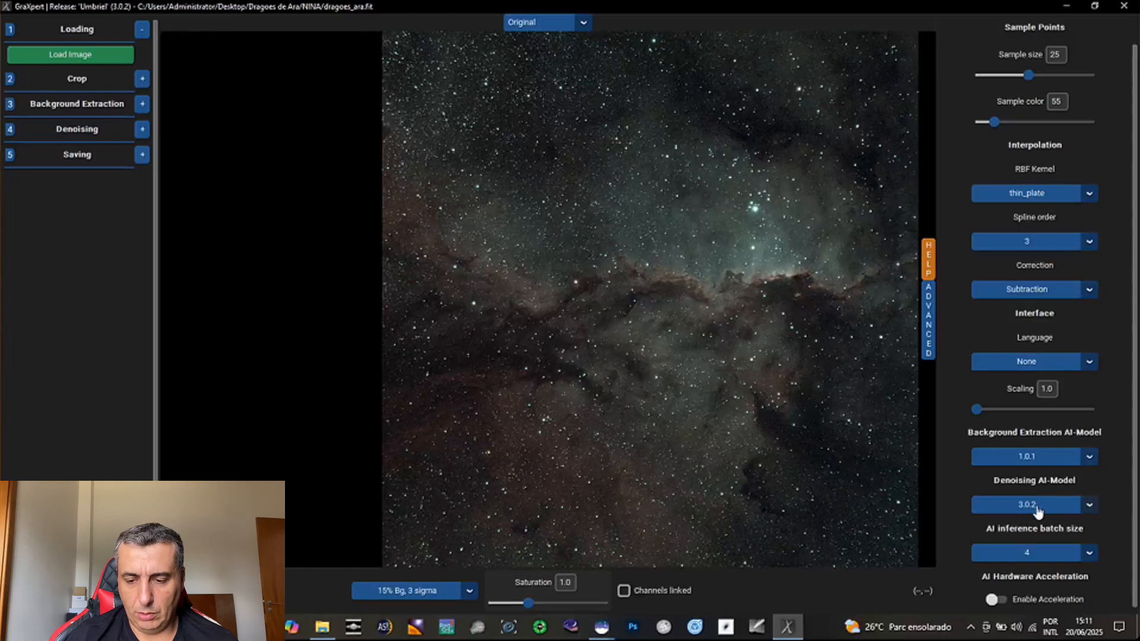
left_click(1090, 508)
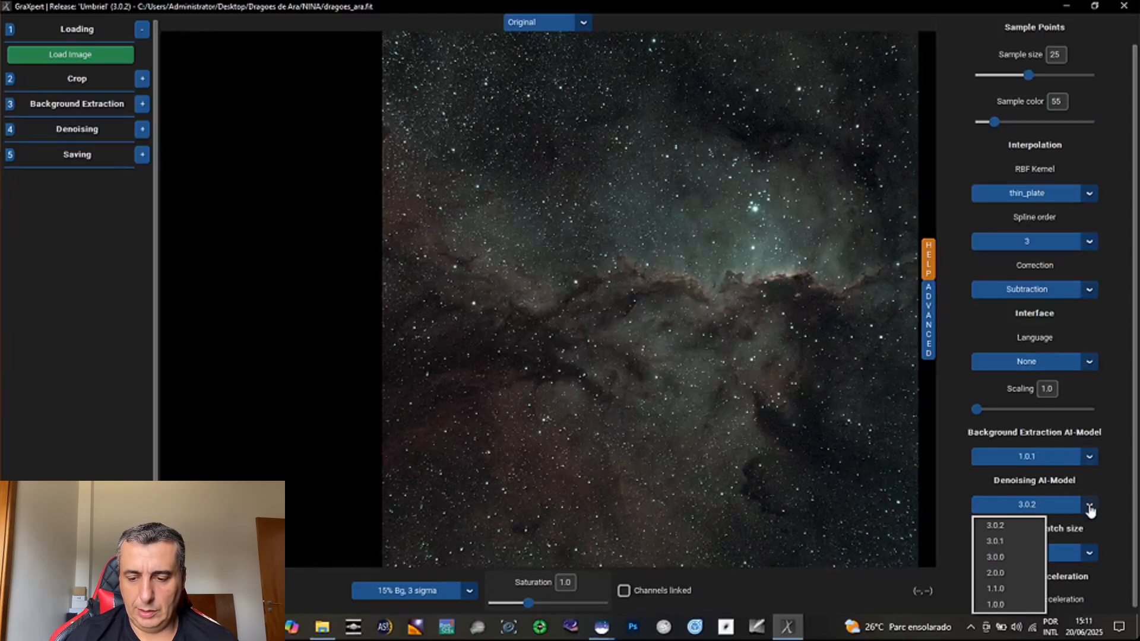
left_click(1109, 497)
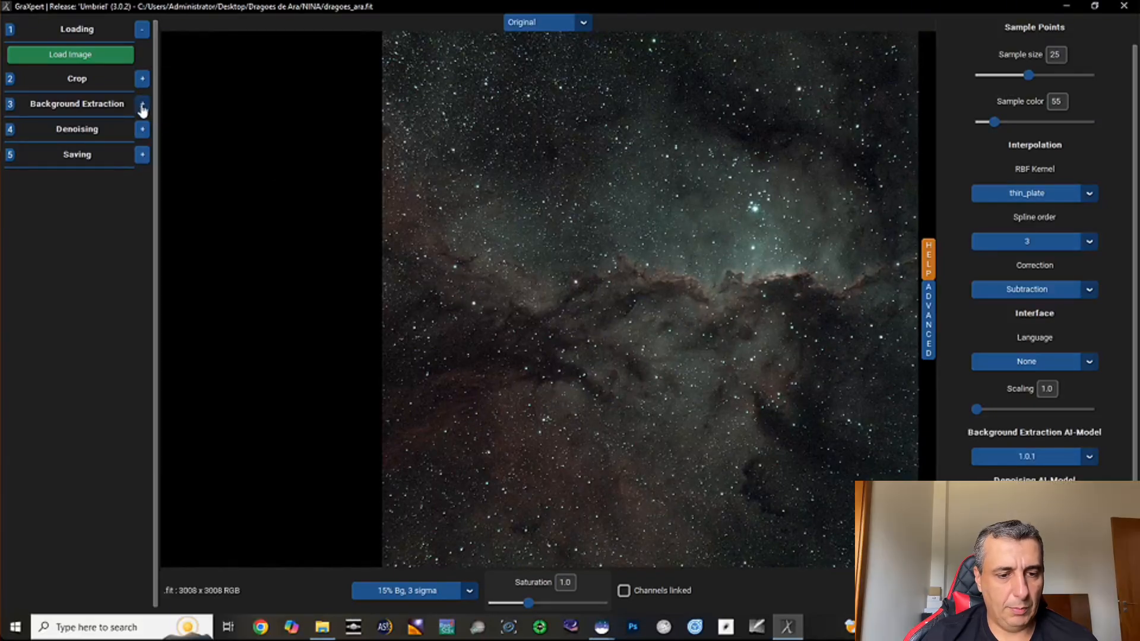
Step: Calculate the background with AI interpolation and smoothing 1.0, and compare the original with the gradient-corrected image
left_click(142, 105)
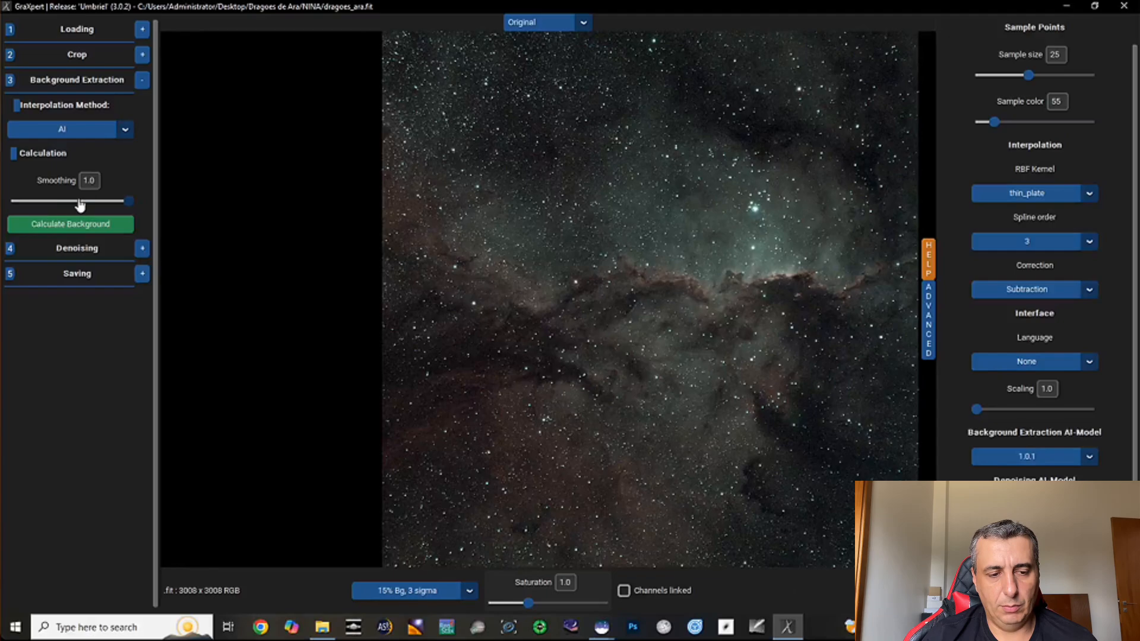
left_click(107, 225)
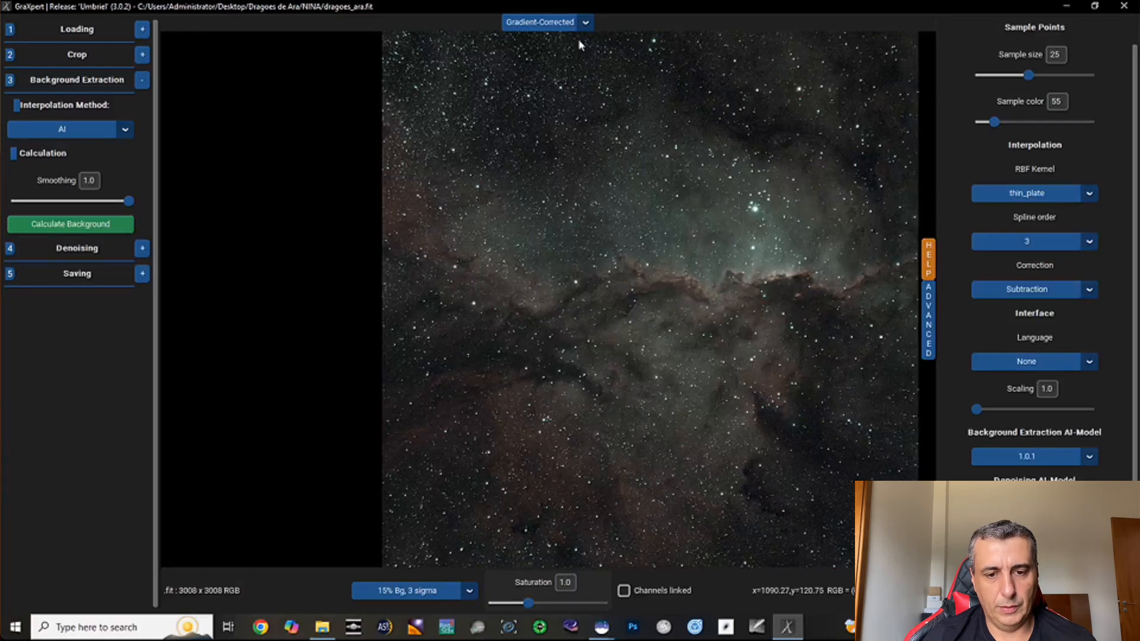
left_click(586, 24)
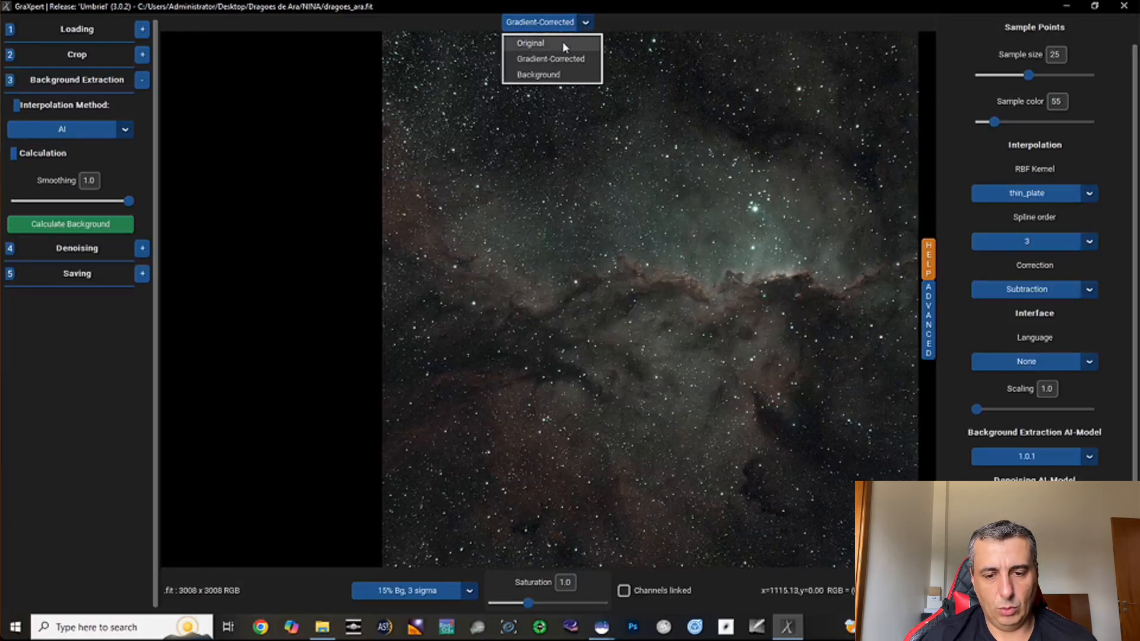
left_click(561, 42)
left_click(583, 22)
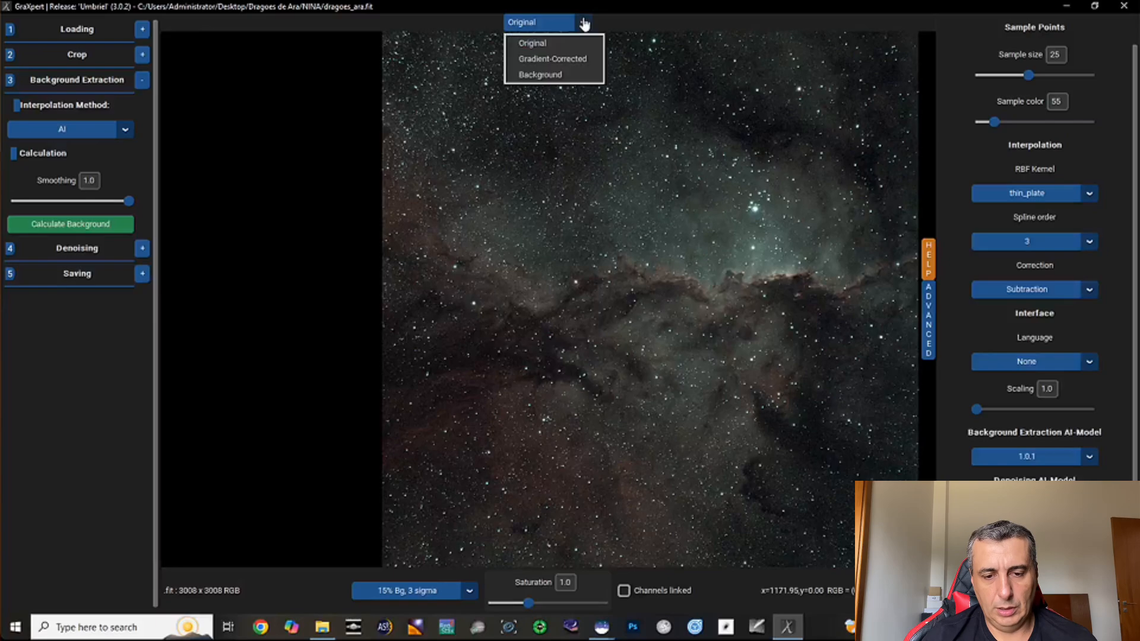
left_click(572, 58)
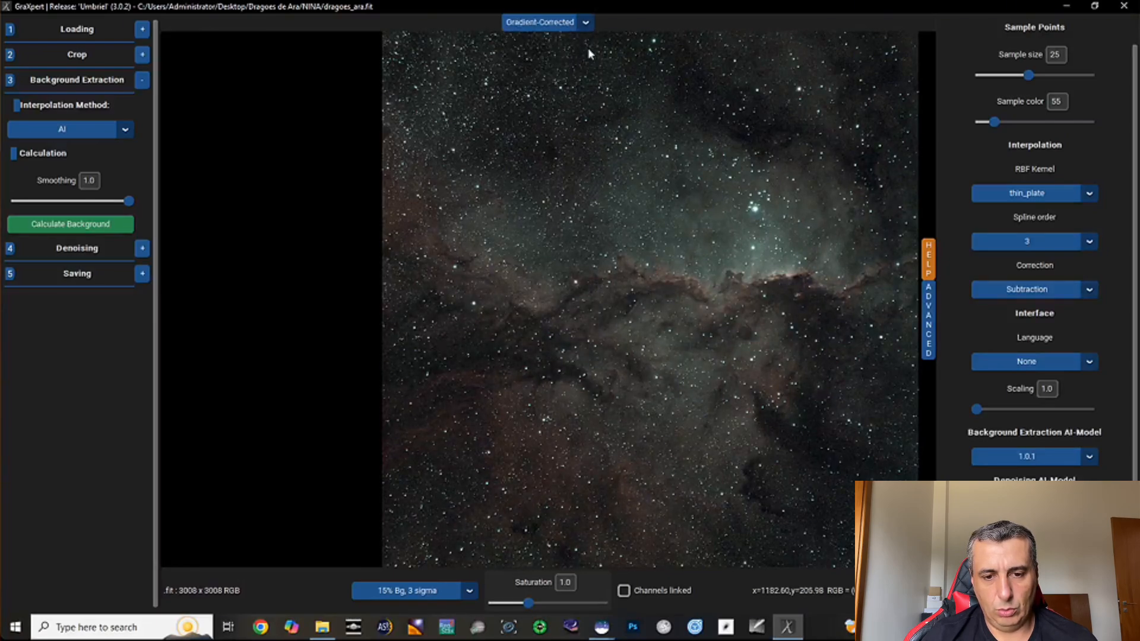
Step: View the extracted background, link the colour channels, and return to the gradient-corrected image
left_click(585, 24)
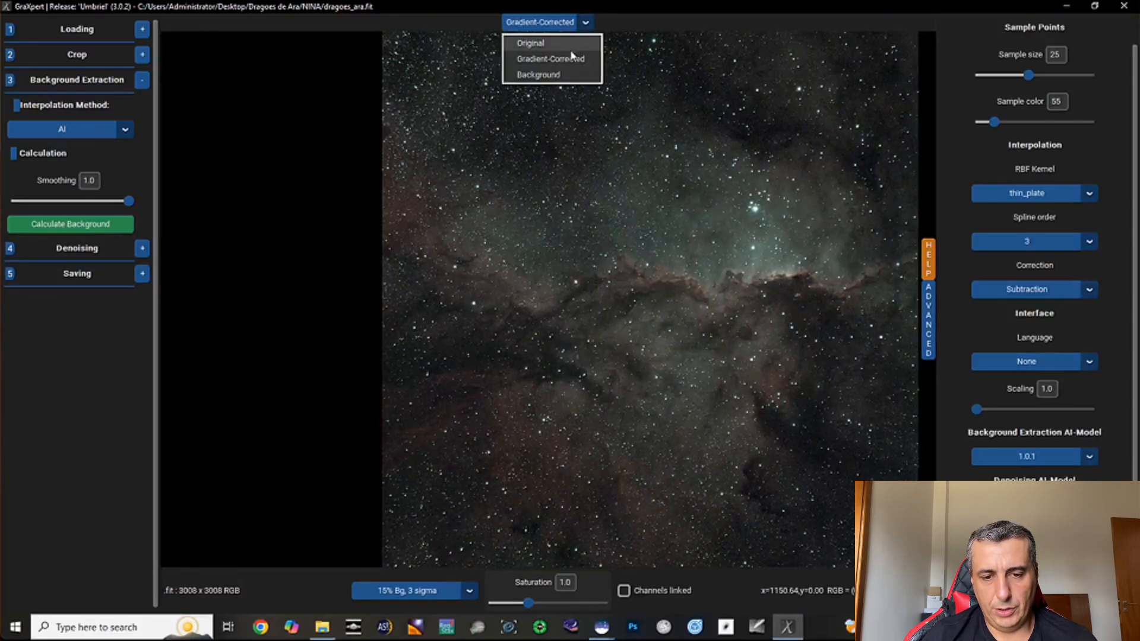
left_click(552, 75)
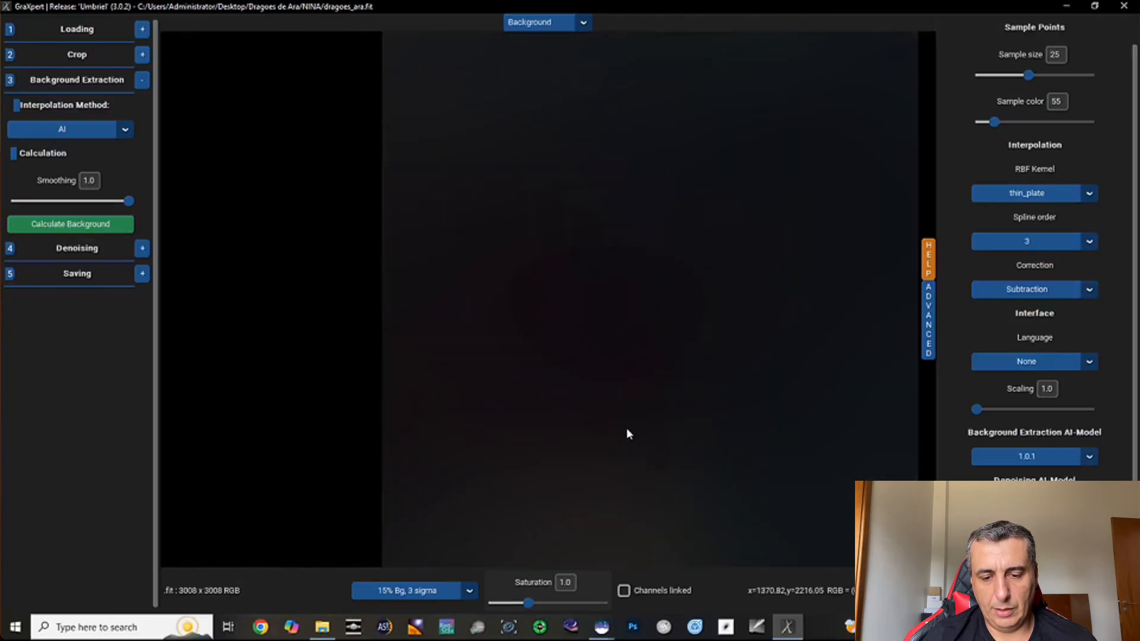
left_click(624, 591)
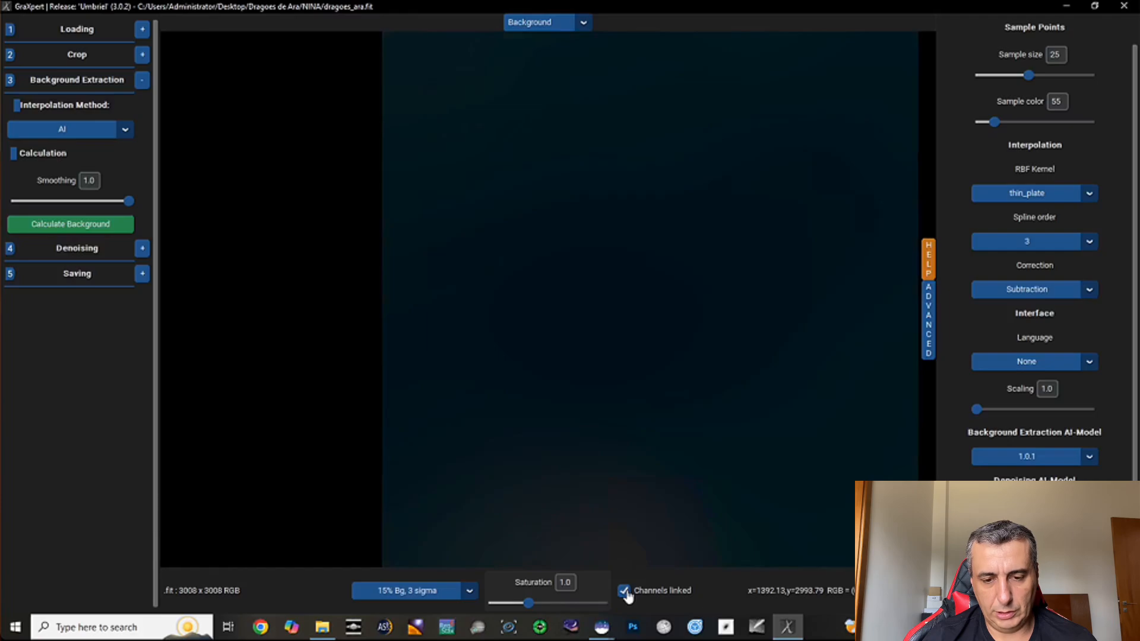
left_click(583, 24)
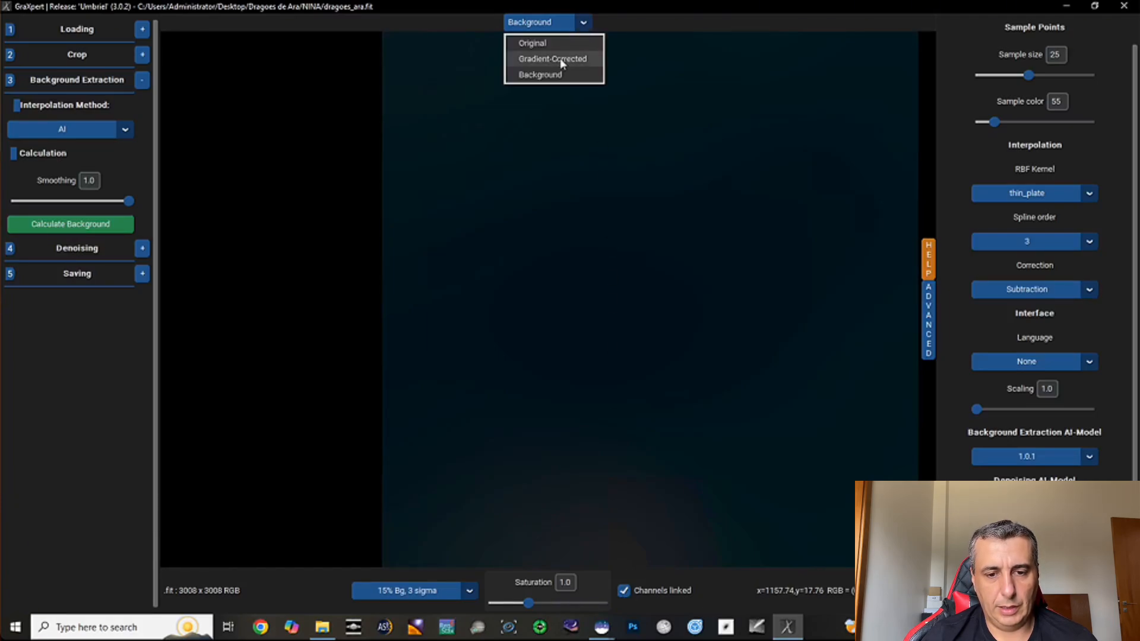
left_click(561, 58)
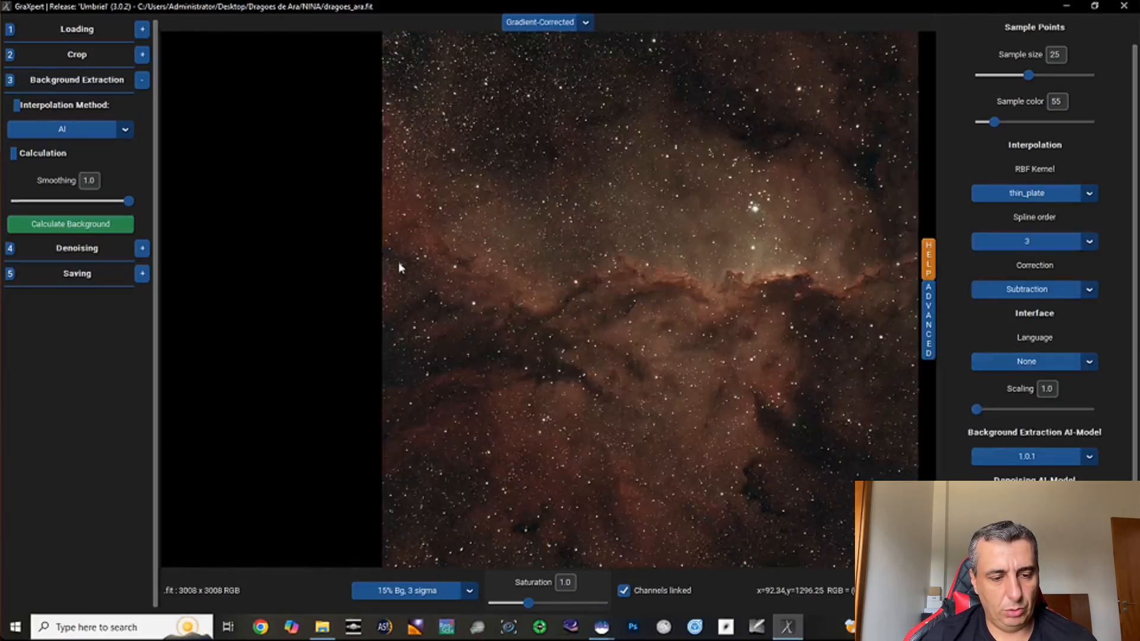
left_click(143, 274)
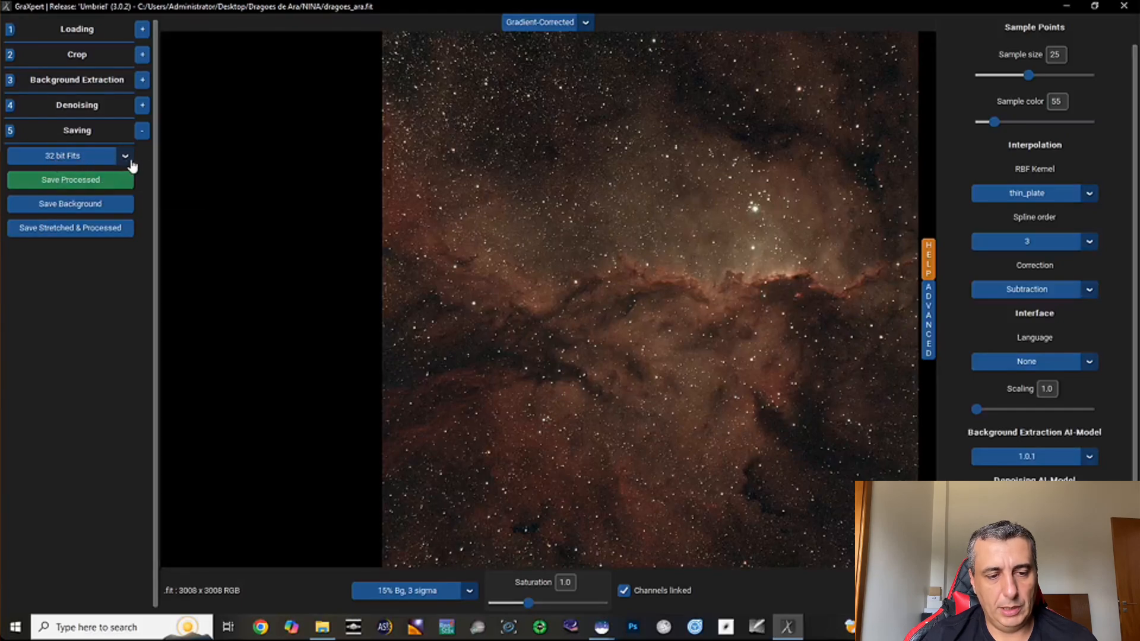
left_click(98, 180)
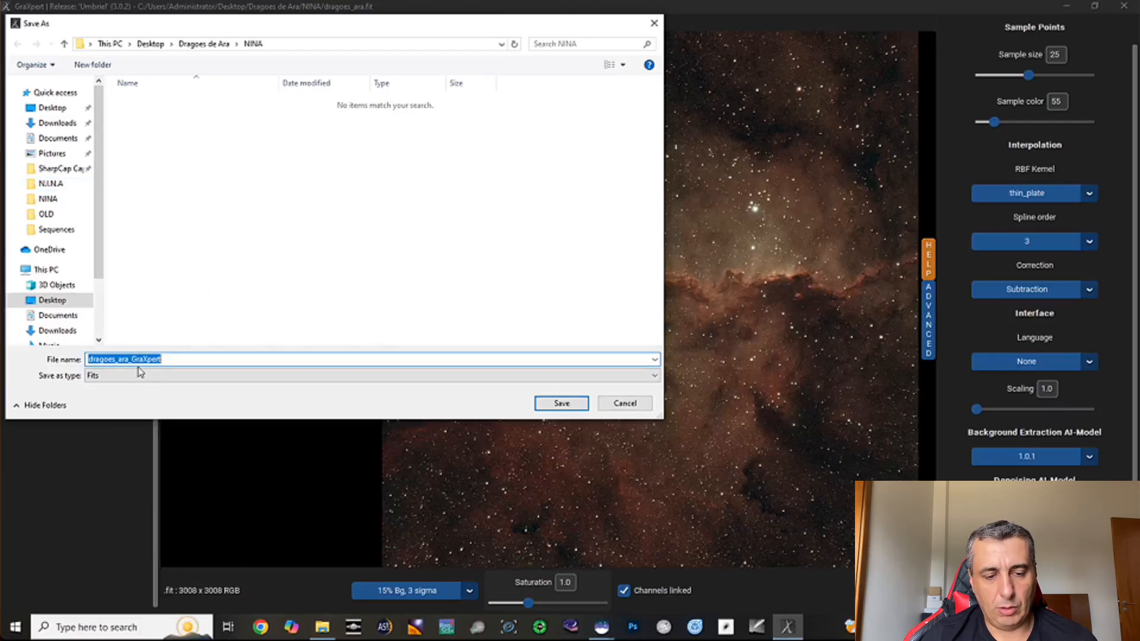
left_click(162, 360)
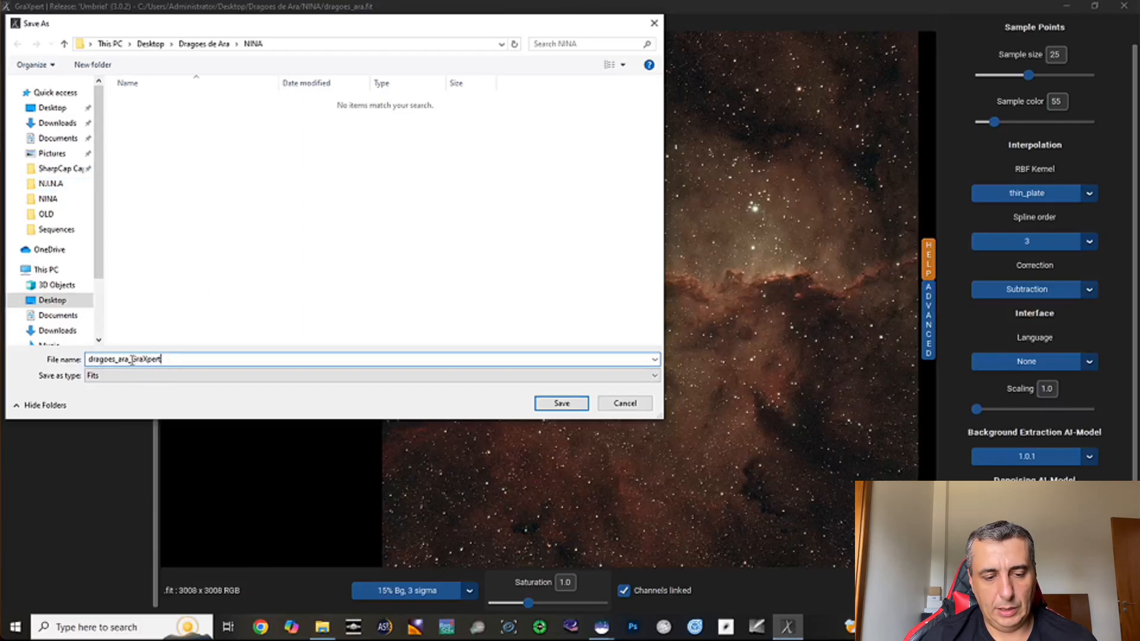
left_click_drag(131, 360, 186, 361)
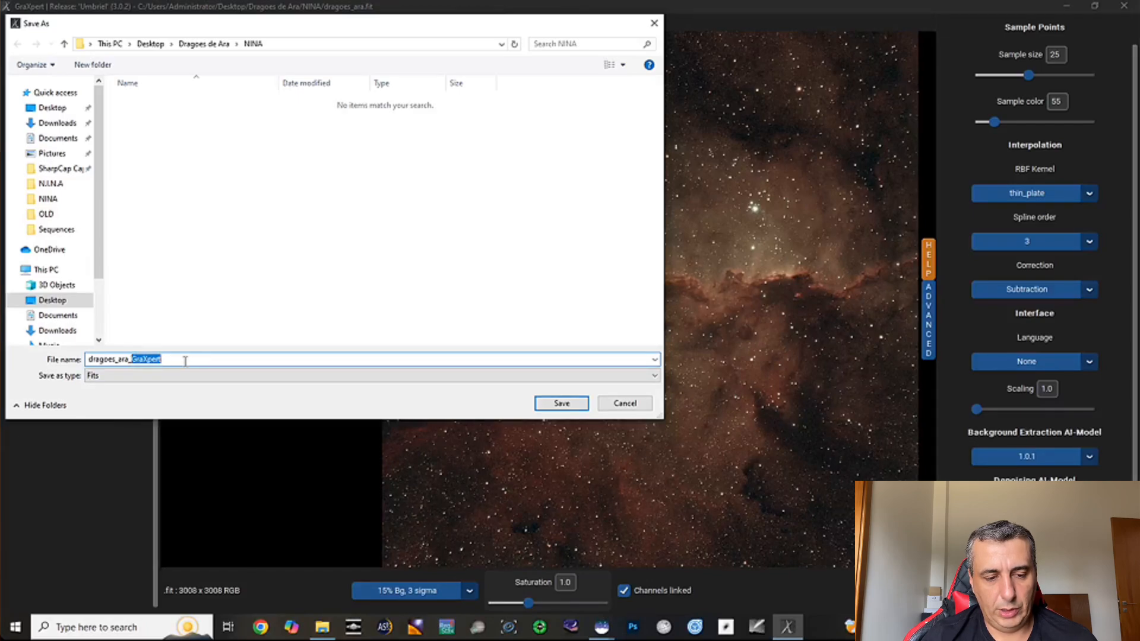
left_click(176, 361)
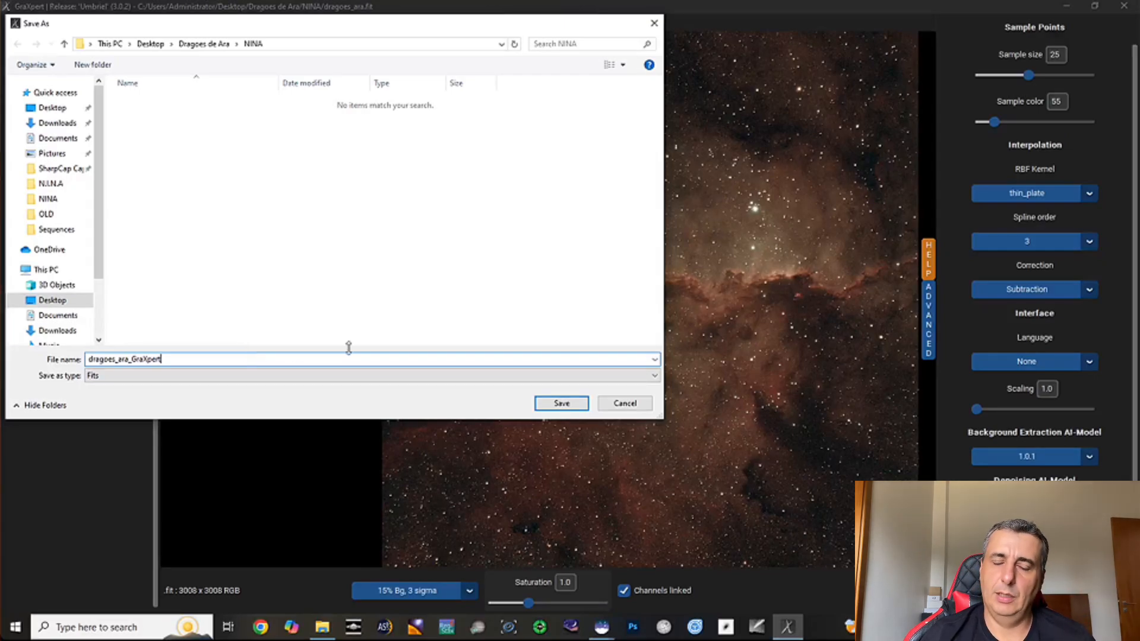
left_click(625, 404)
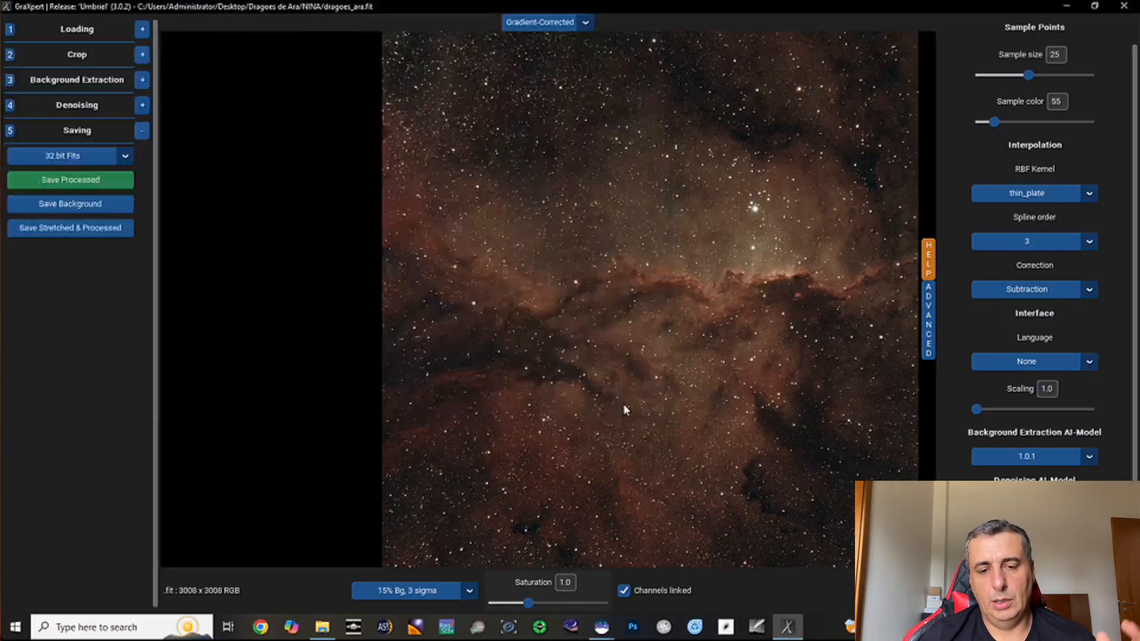
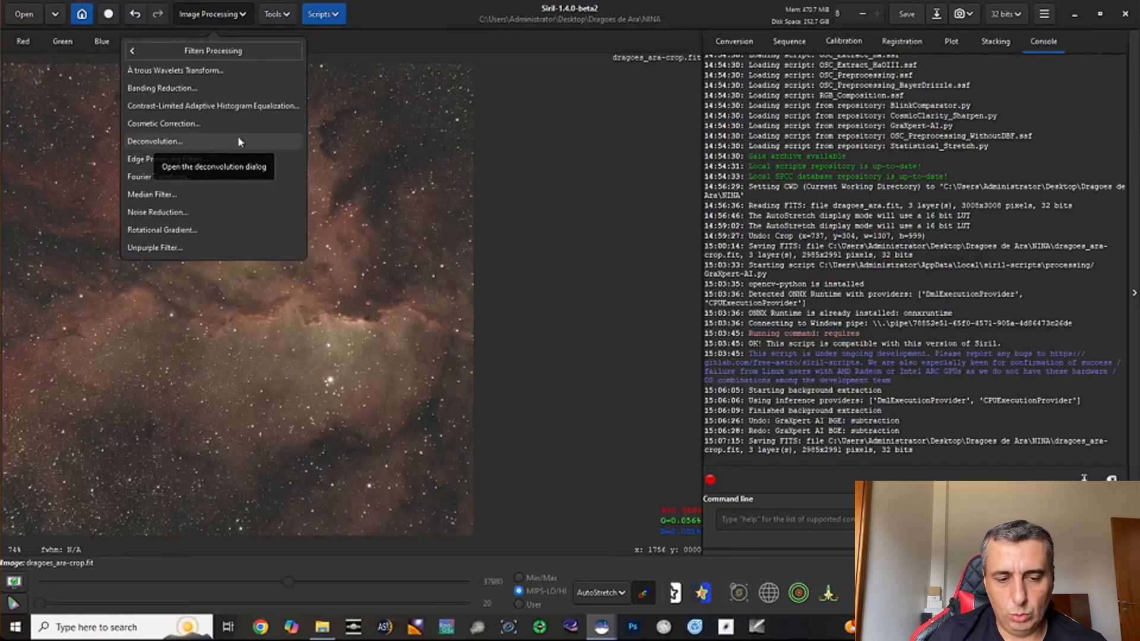
Step: In Siril, launch the CosmicClarity_Sharpen.py Python script and set its sharpening mode to Both
left_click(550, 156)
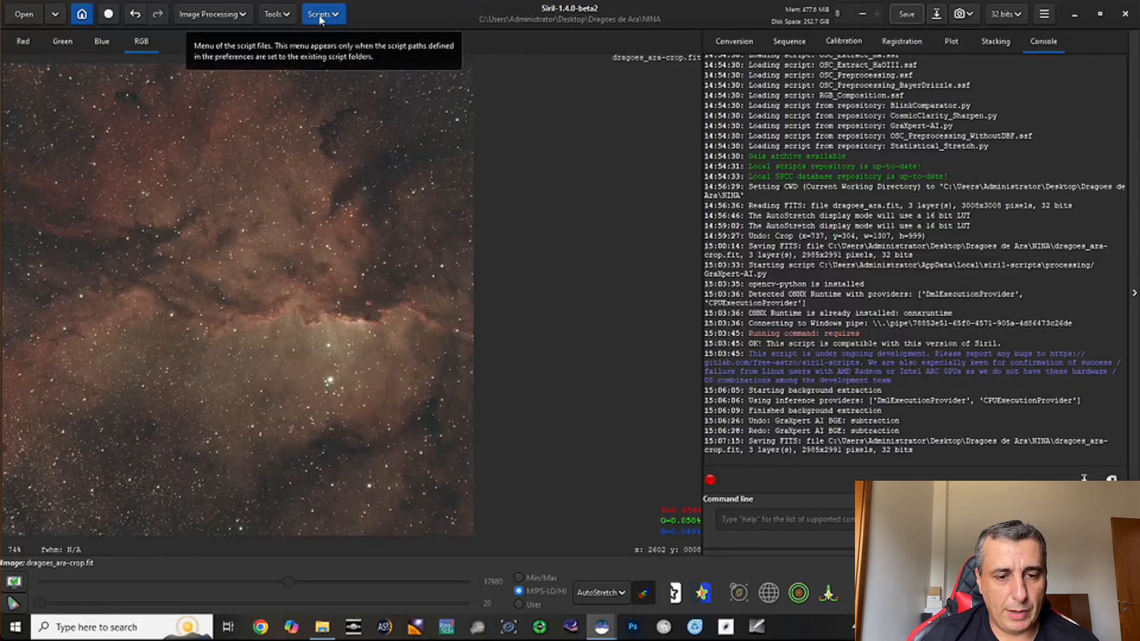
left_click(338, 18)
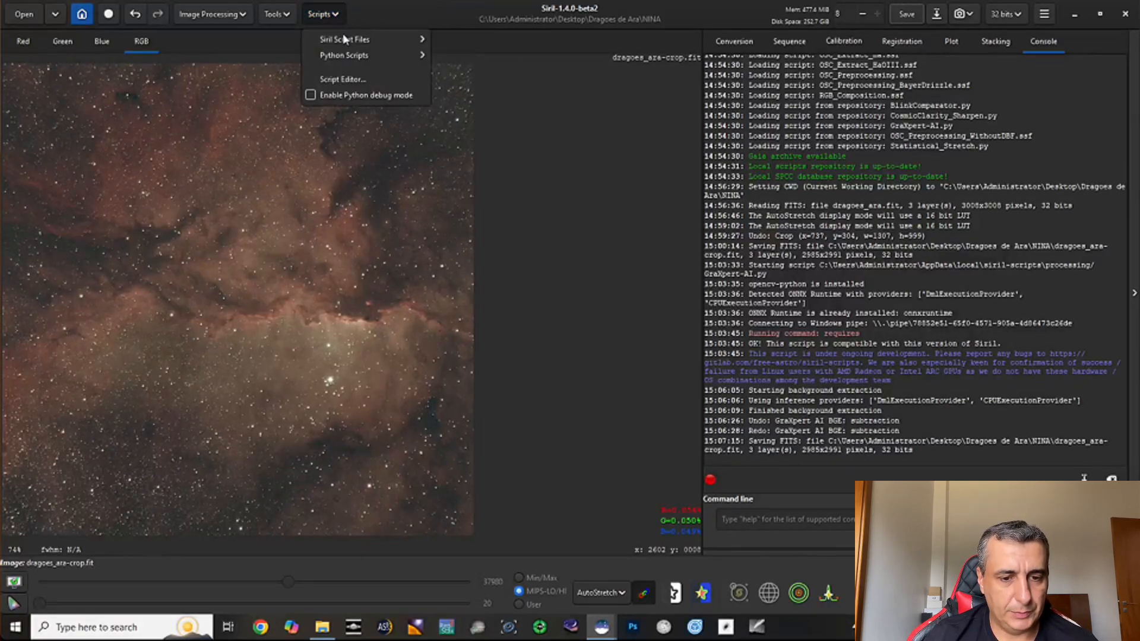
mouse_move(354, 57)
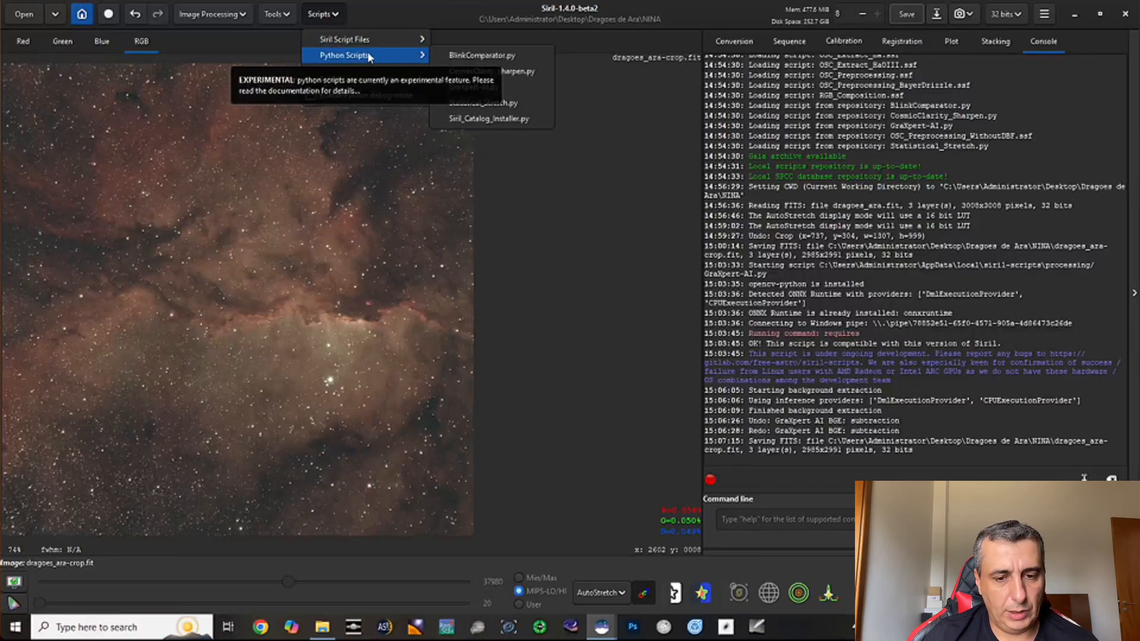
left_click(526, 74)
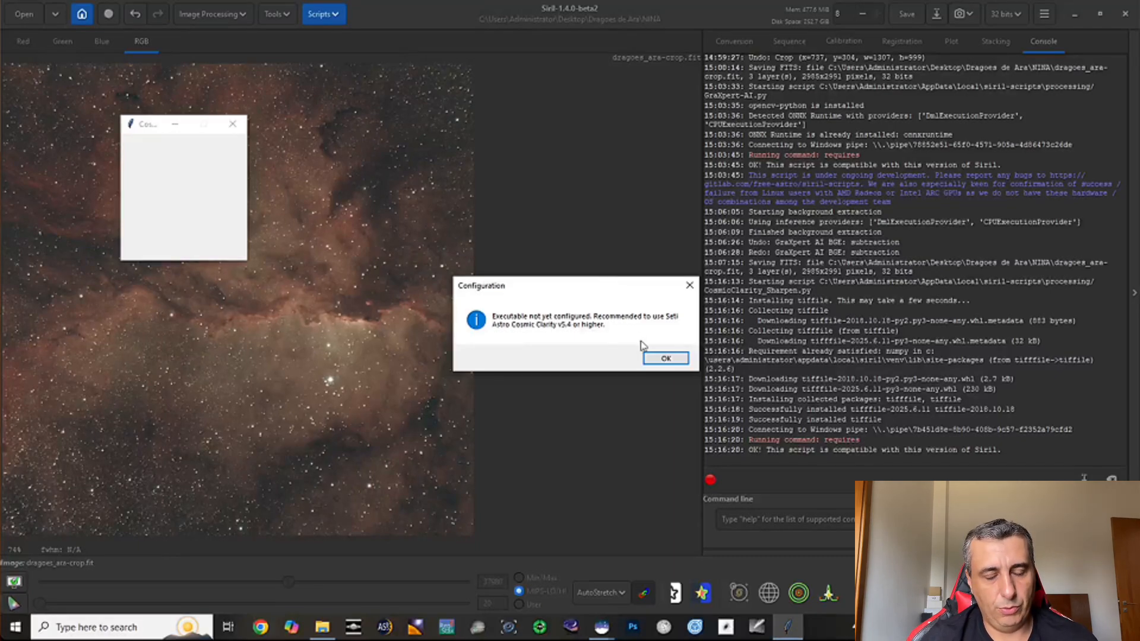
left_click(653, 358)
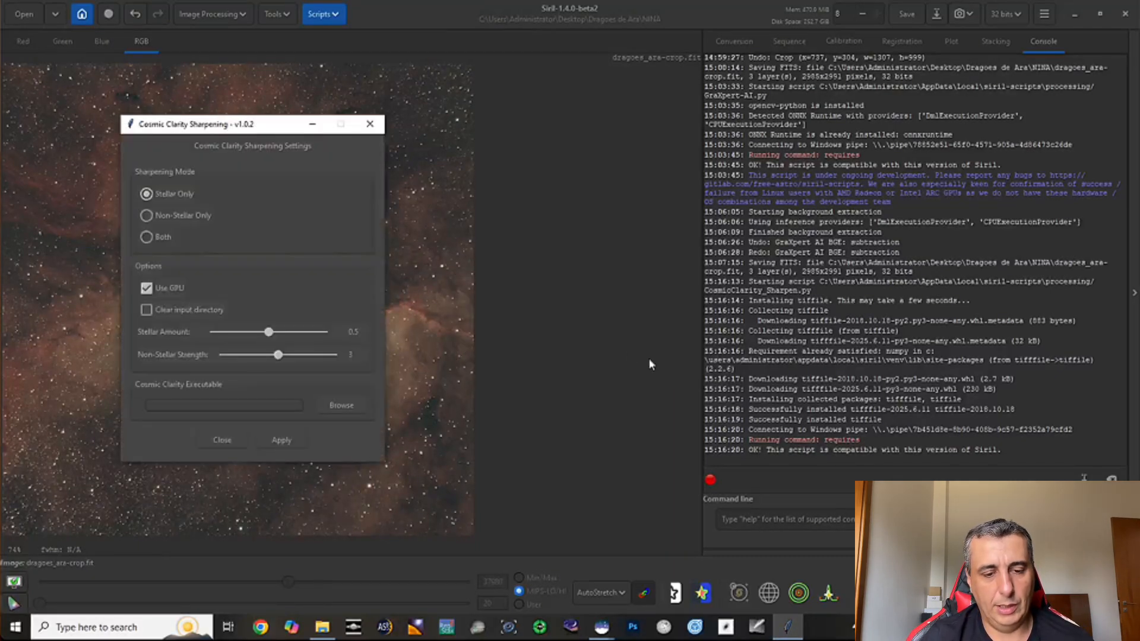
left_click_drag(264, 124, 628, 92)
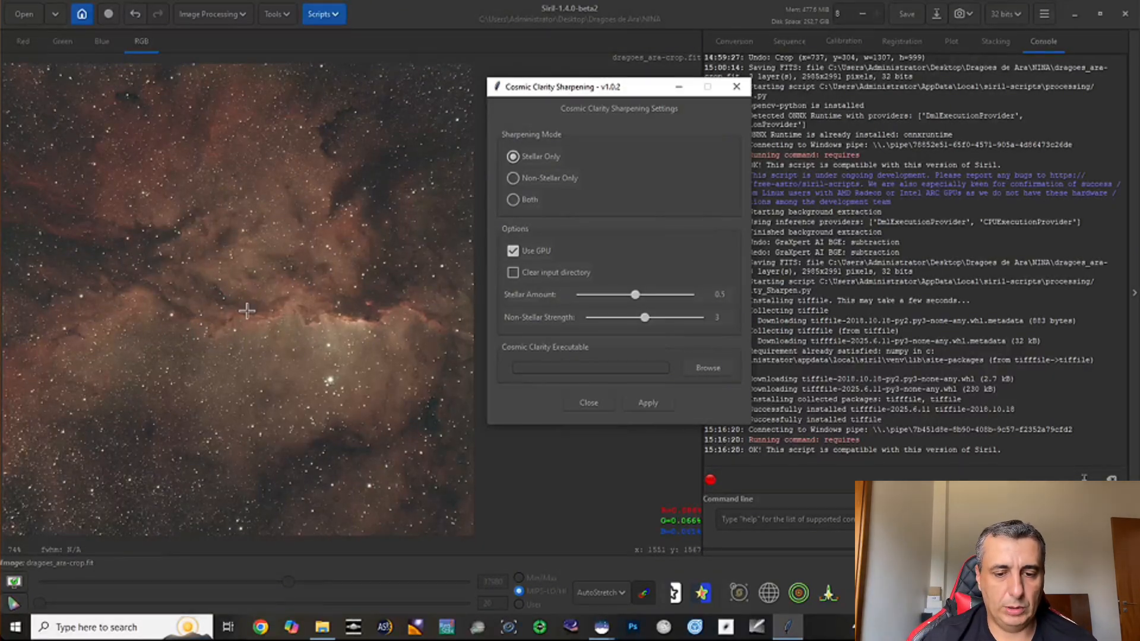
left_click(512, 200)
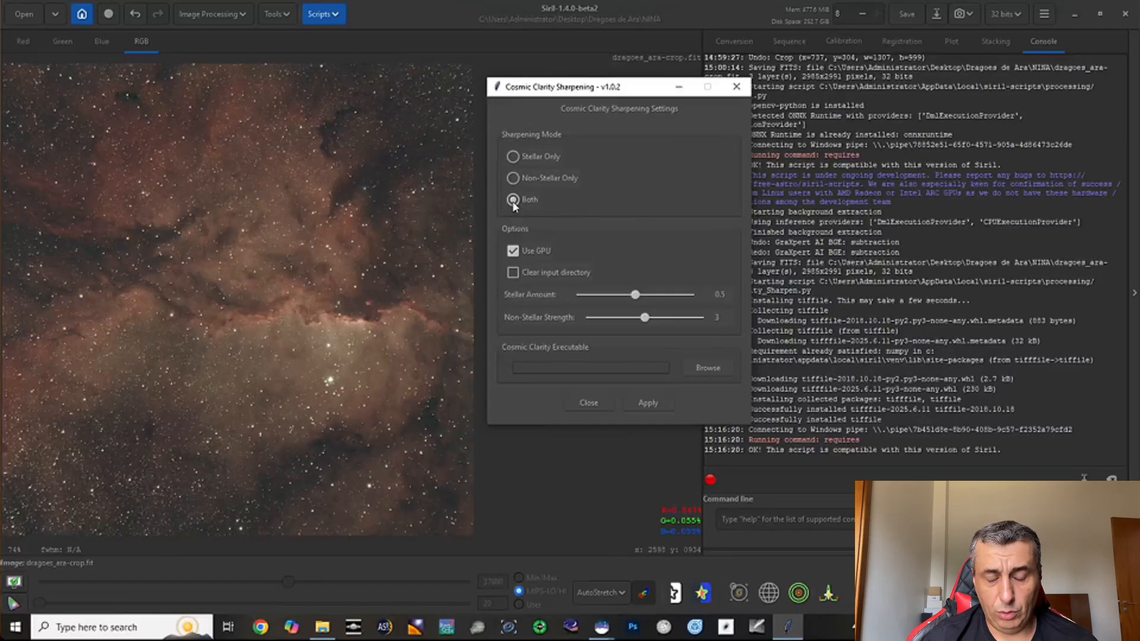
Step: Set the sharpening mode to Both, enable clearing the input directory, and set the non-stellar strength to 4
left_click(511, 159)
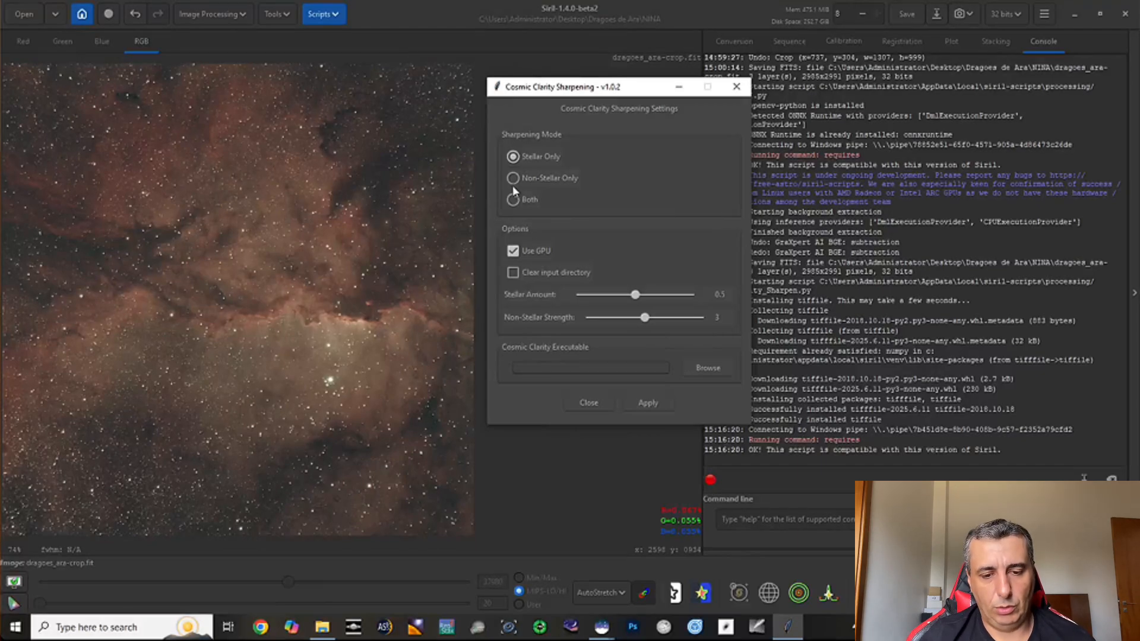
left_click(512, 200)
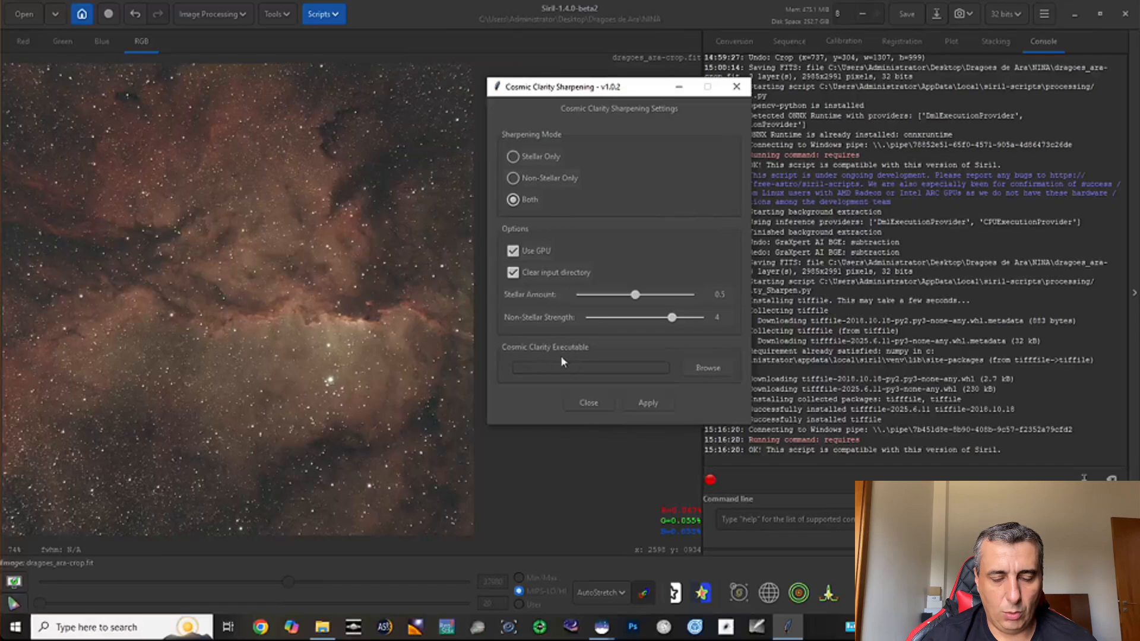
Step: Choose the setiastrocosmicclarity application in Documents > SetiAstro > CosmicClaritySuite_Windows as the Cosmic Clarity executable
left_click(708, 370)
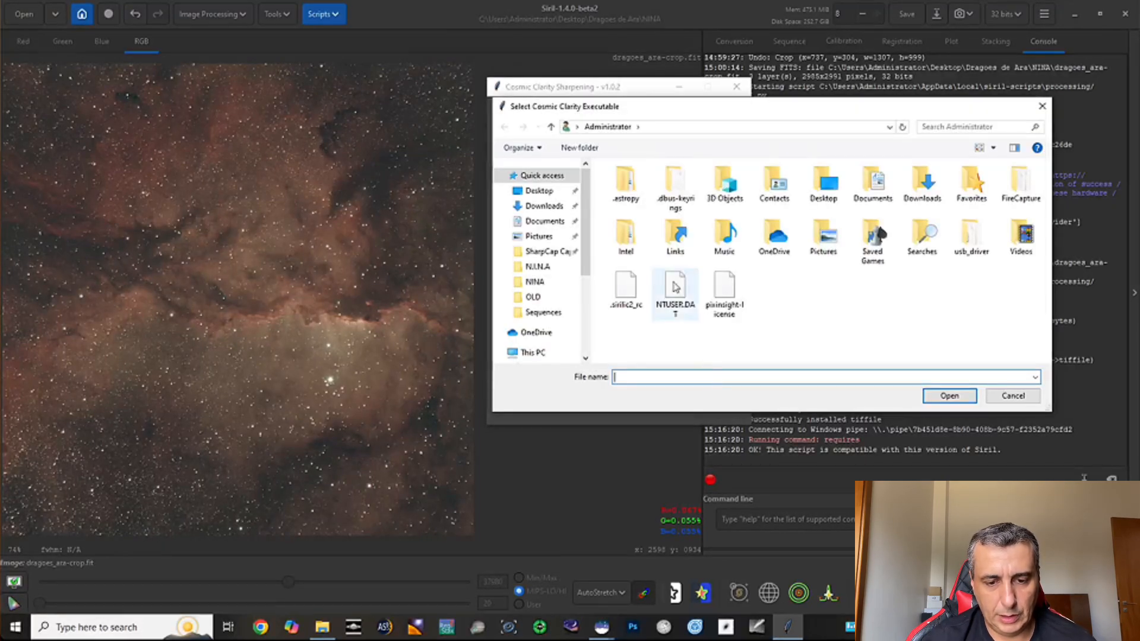
left_click(545, 223)
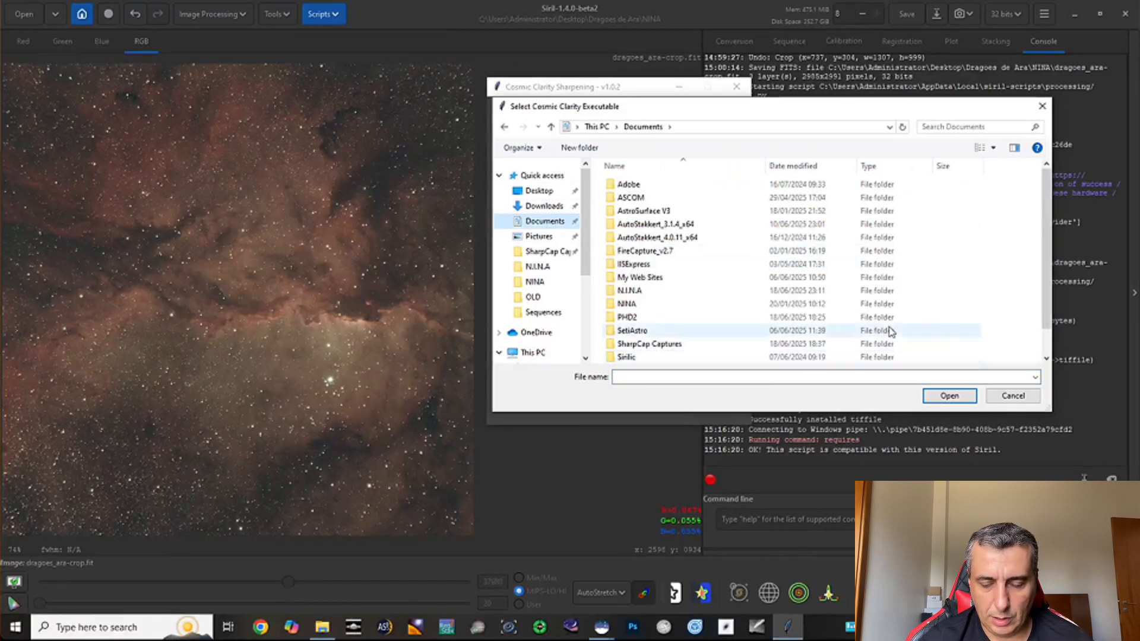
left_click(1047, 339)
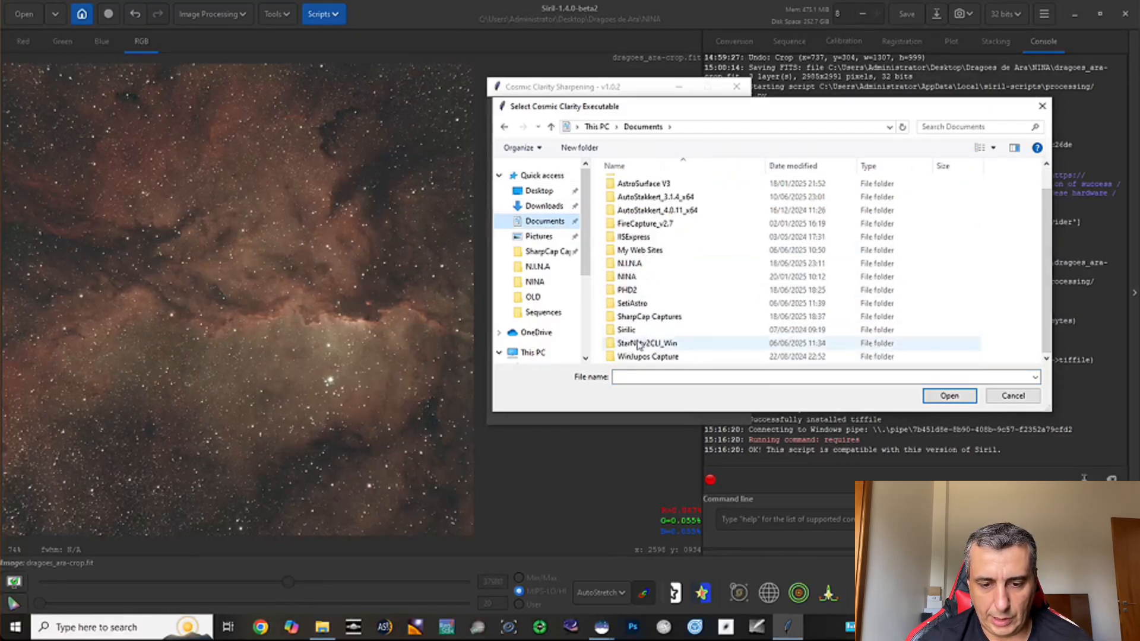
double_click(634, 303)
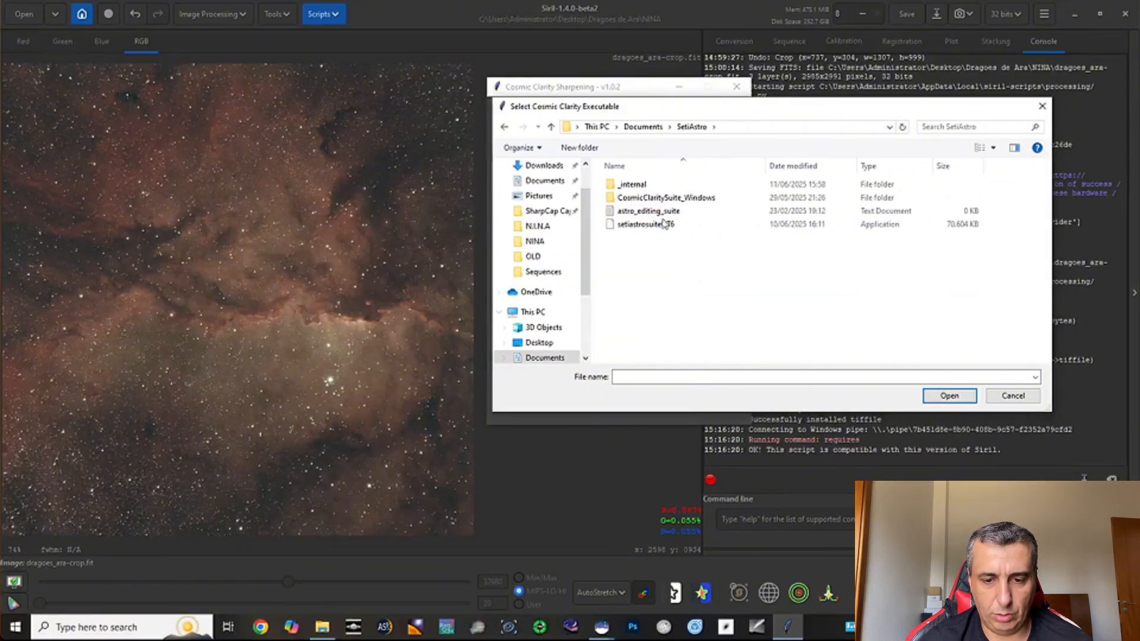
double_click(674, 199)
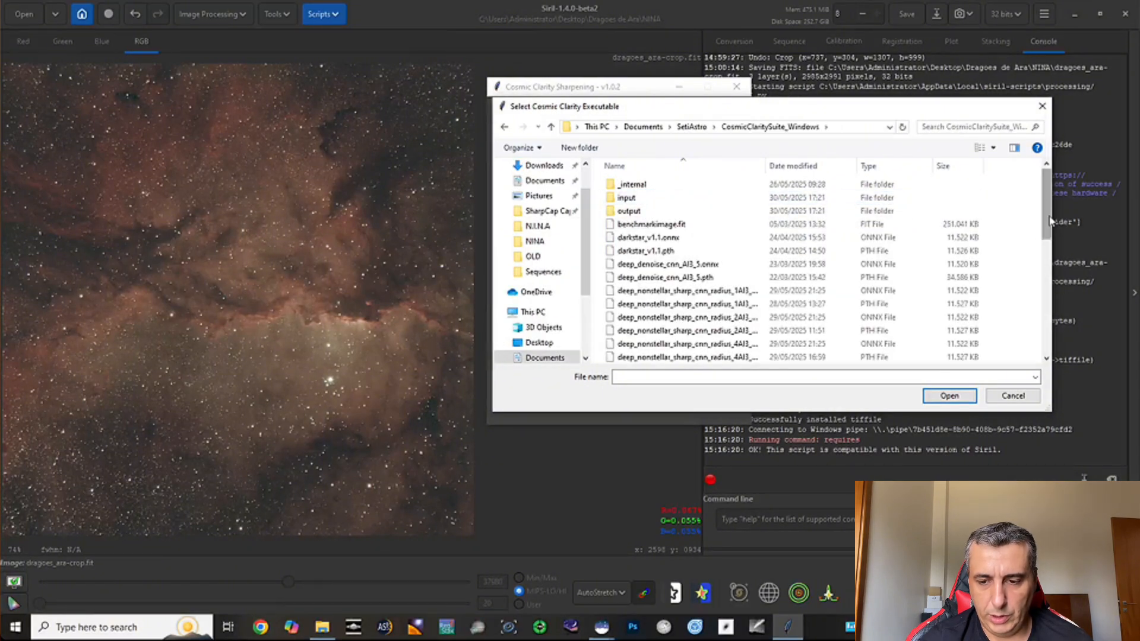
left_click_drag(1049, 221, 1049, 307)
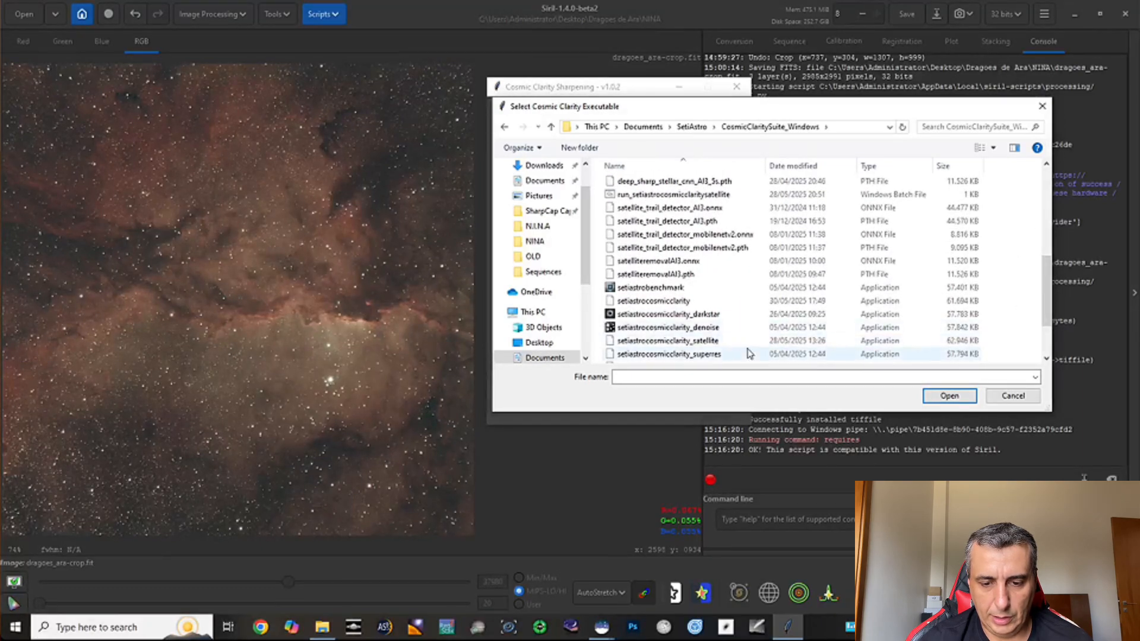
left_click_drag(1048, 319, 1050, 330)
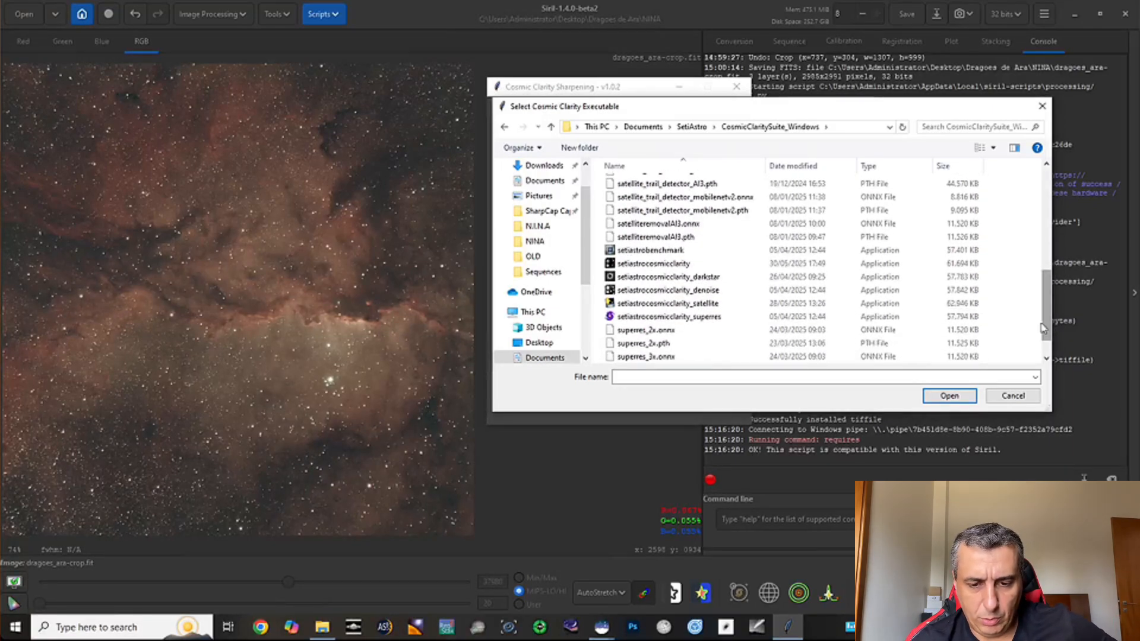
left_click(675, 269)
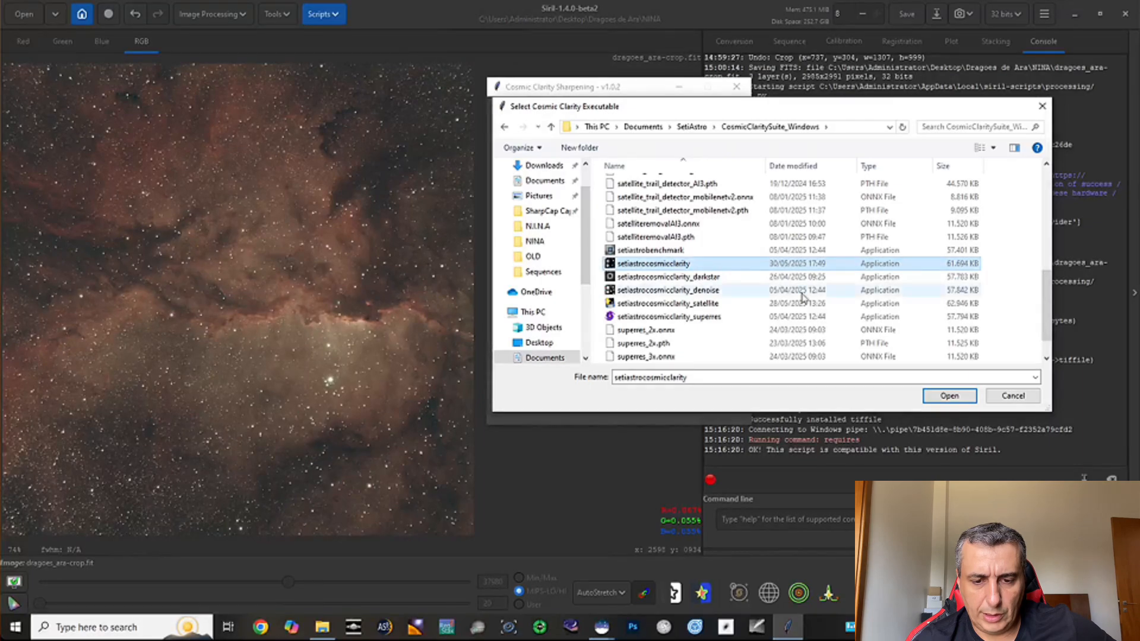
left_click(948, 396)
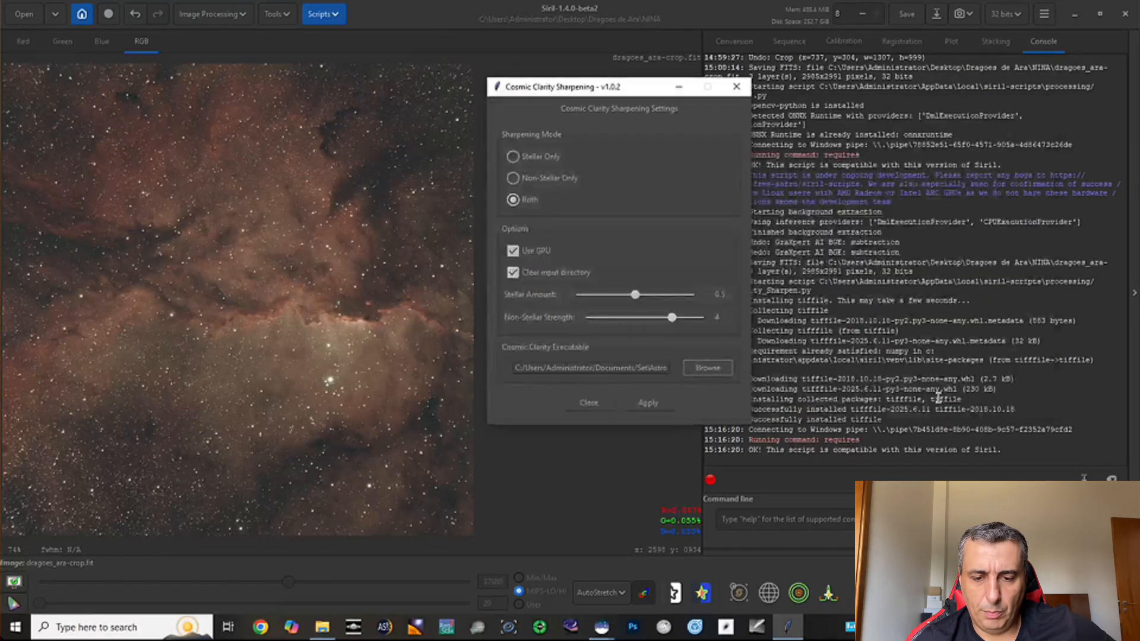
Step: Run the Cosmic Clarity sharpening on the cropped image and save the result to dragoes_ara-crop.fit
left_click(647, 403)
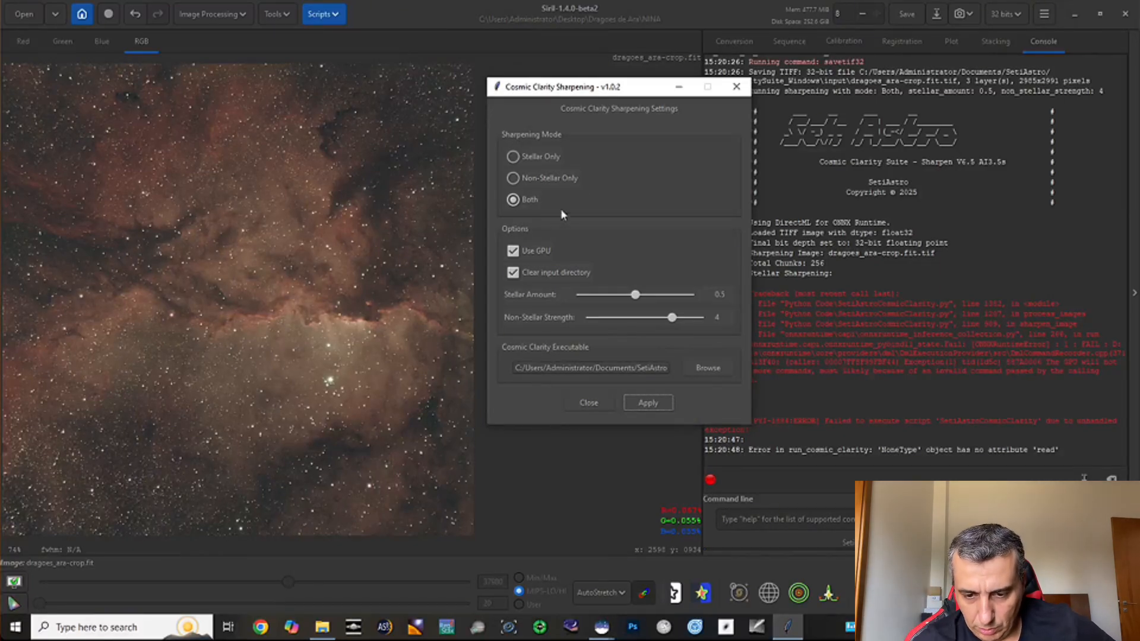
left_click_drag(624, 90, 543, 91)
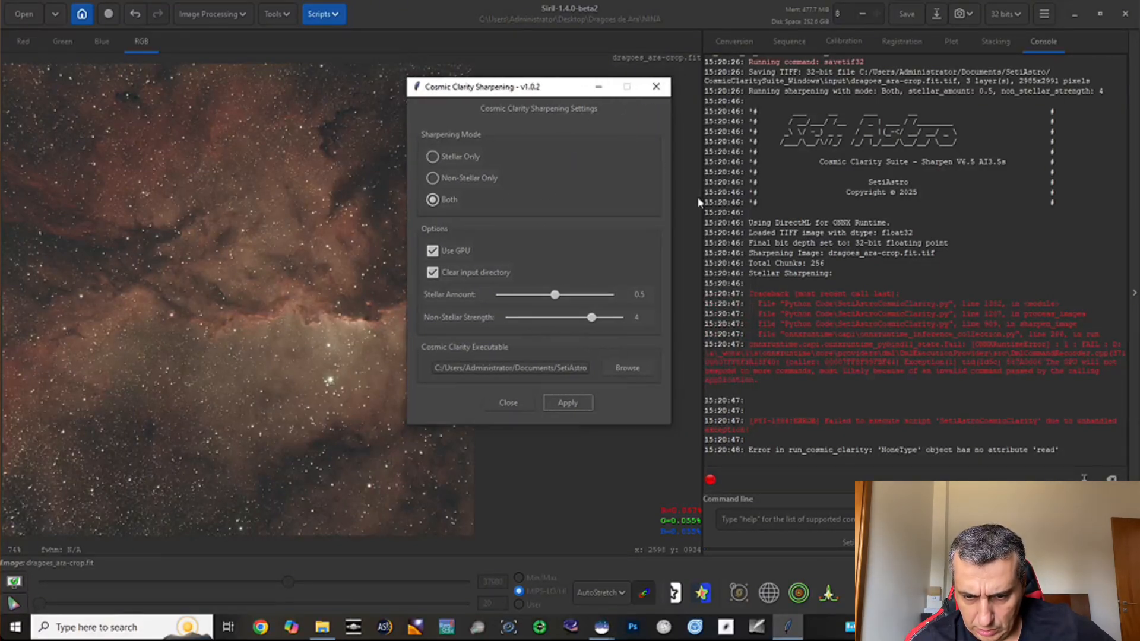
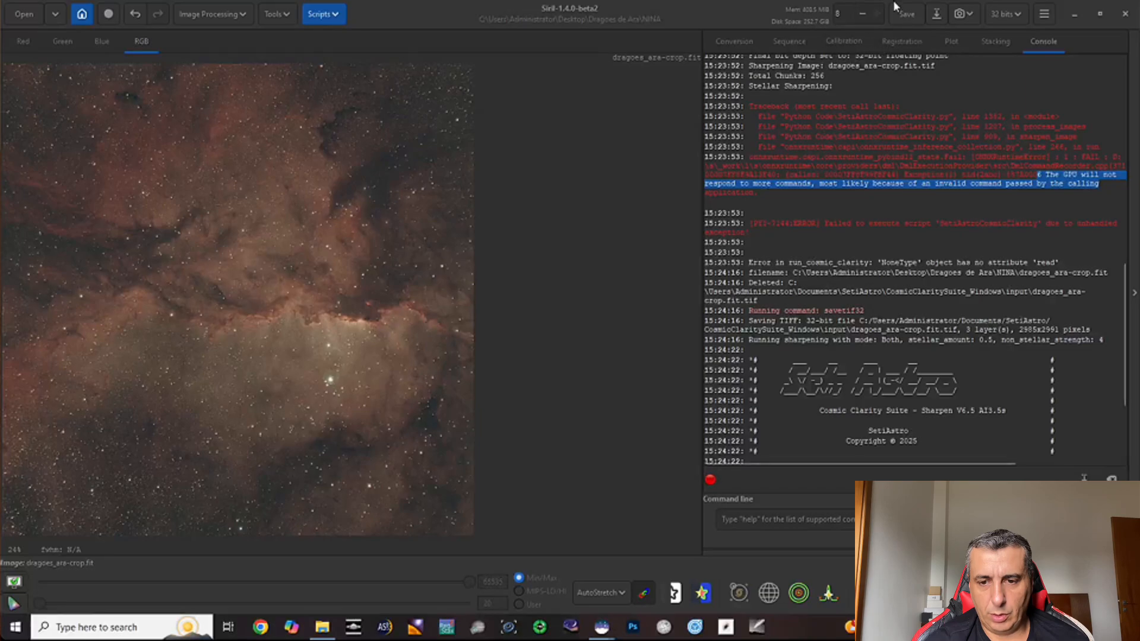
left_click(905, 14)
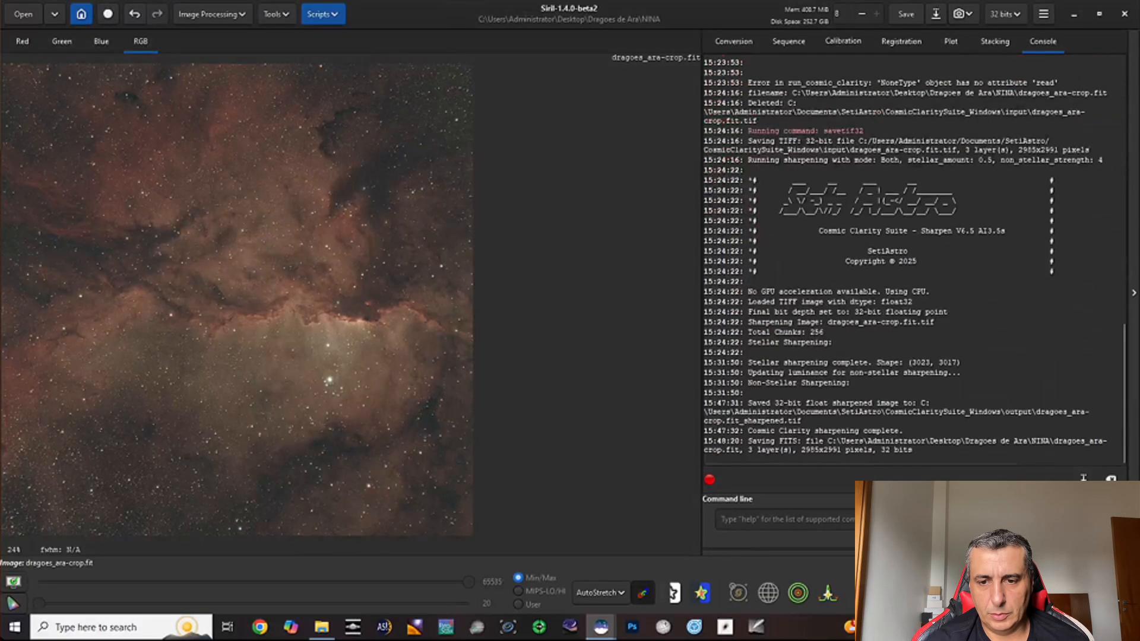
left_click(894, 15)
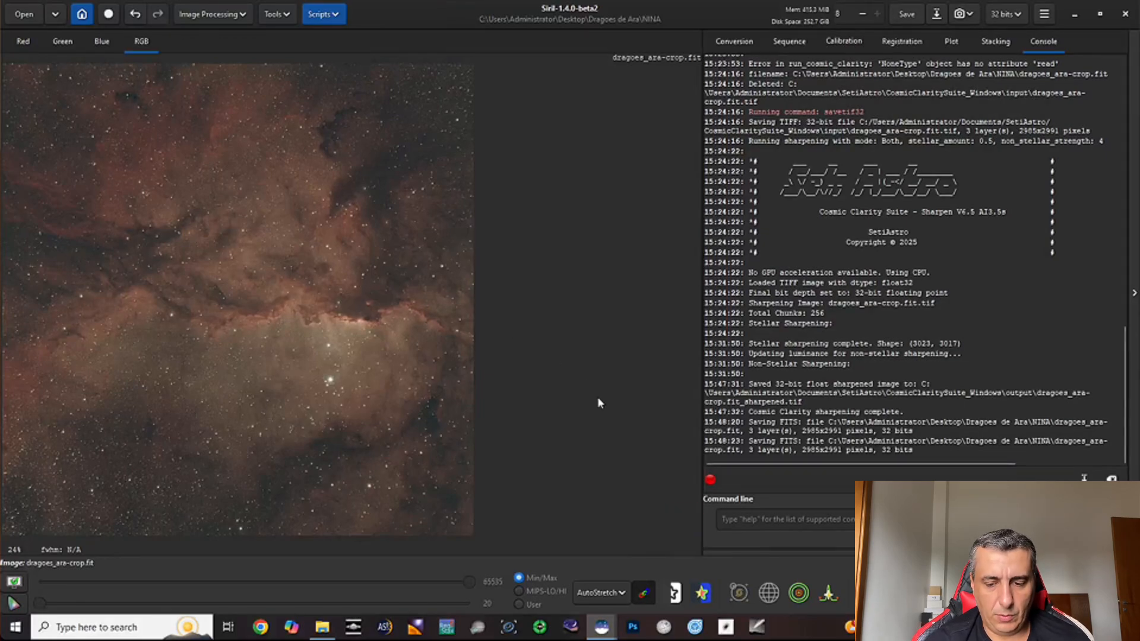
Step: Compare the nebula and stars up close before and after sharpening by undoing and redoing the Cosmic Clarity result
scroll(415, 291, "up", 2)
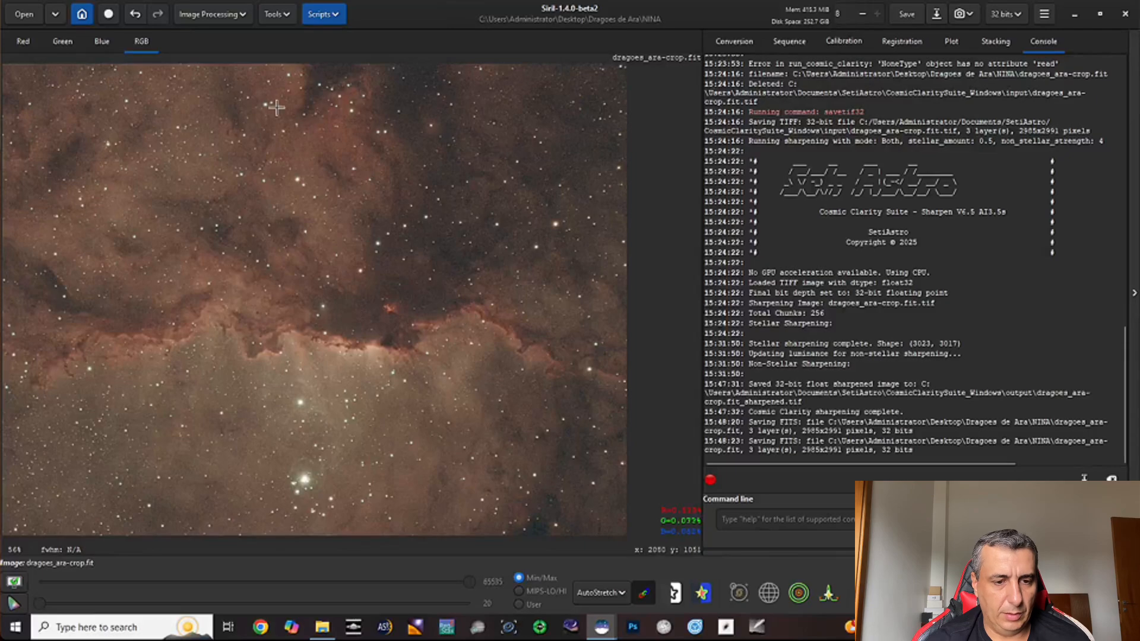
left_click(134, 15)
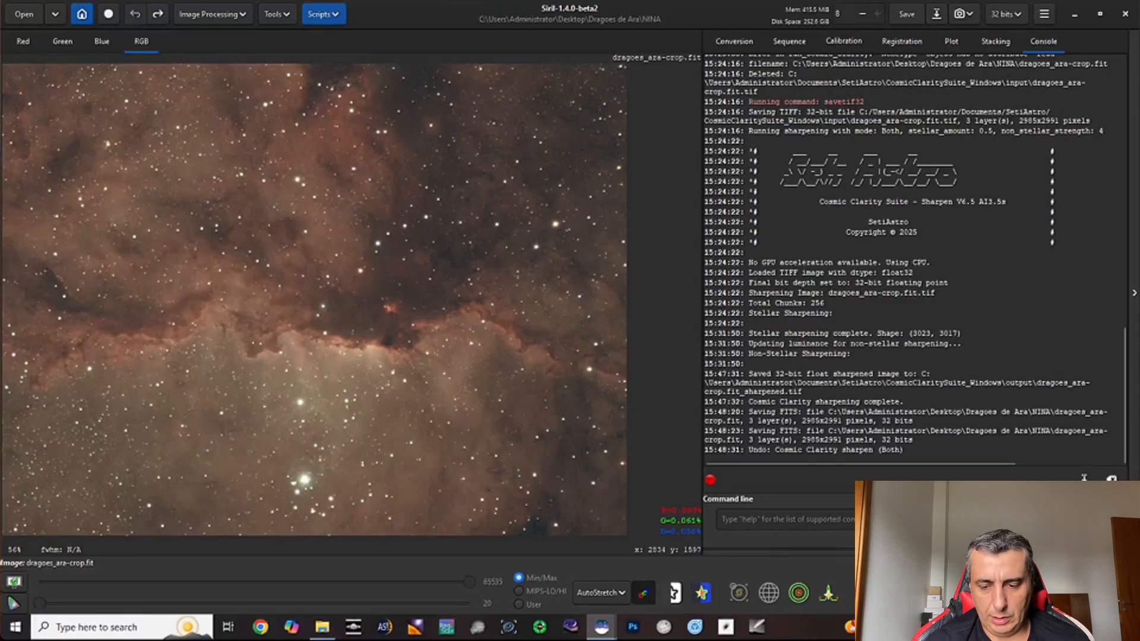
scroll(290, 289, "up", 2)
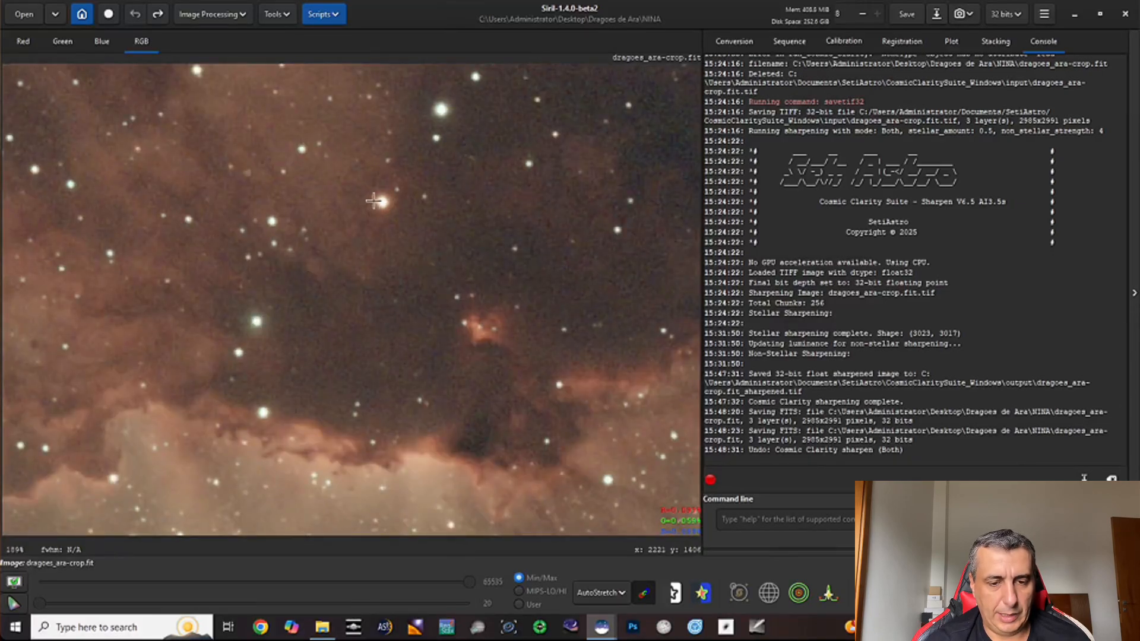
left_click(159, 14)
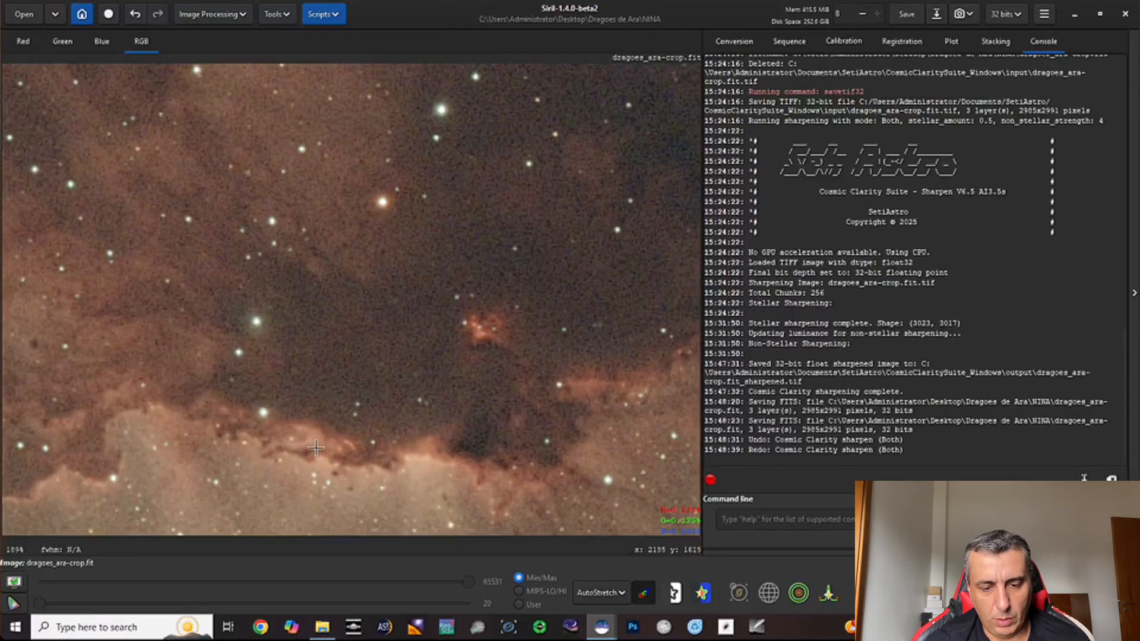
left_click(135, 15)
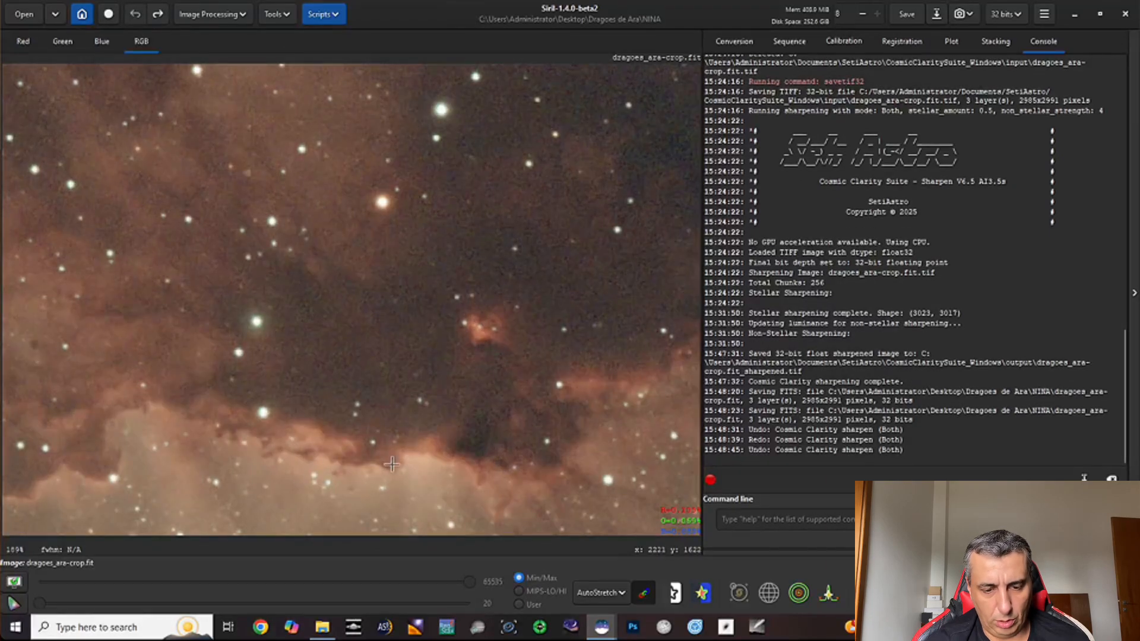
left_click(158, 14)
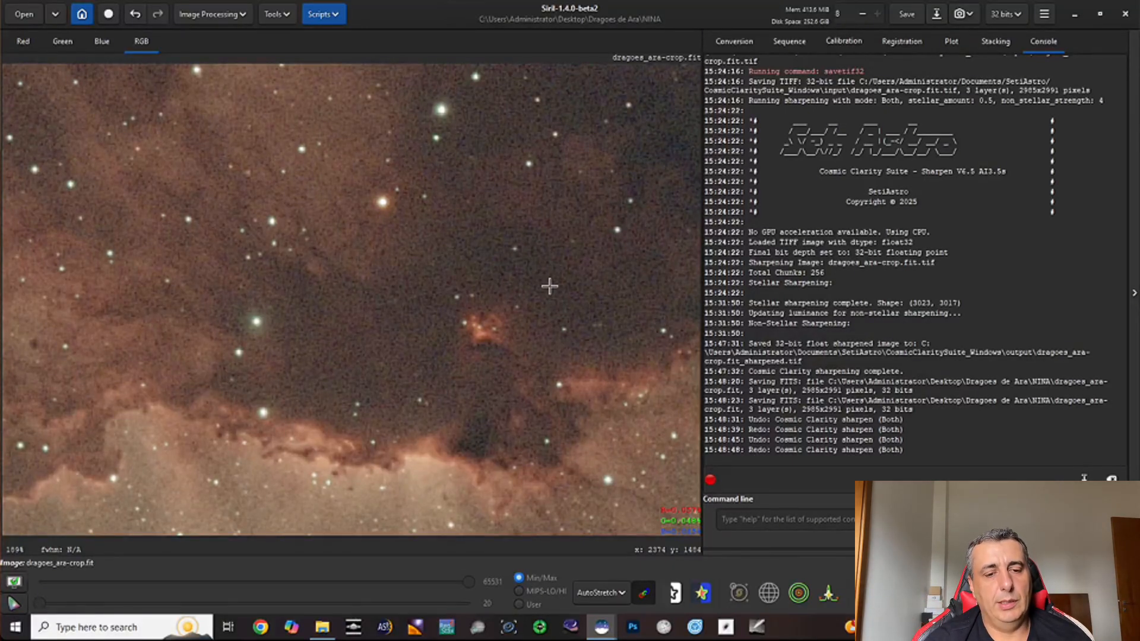
Step: Launch the GraXpert-AI.py Python script and set it to Denoising with strength 1.00
left_click(323, 14)
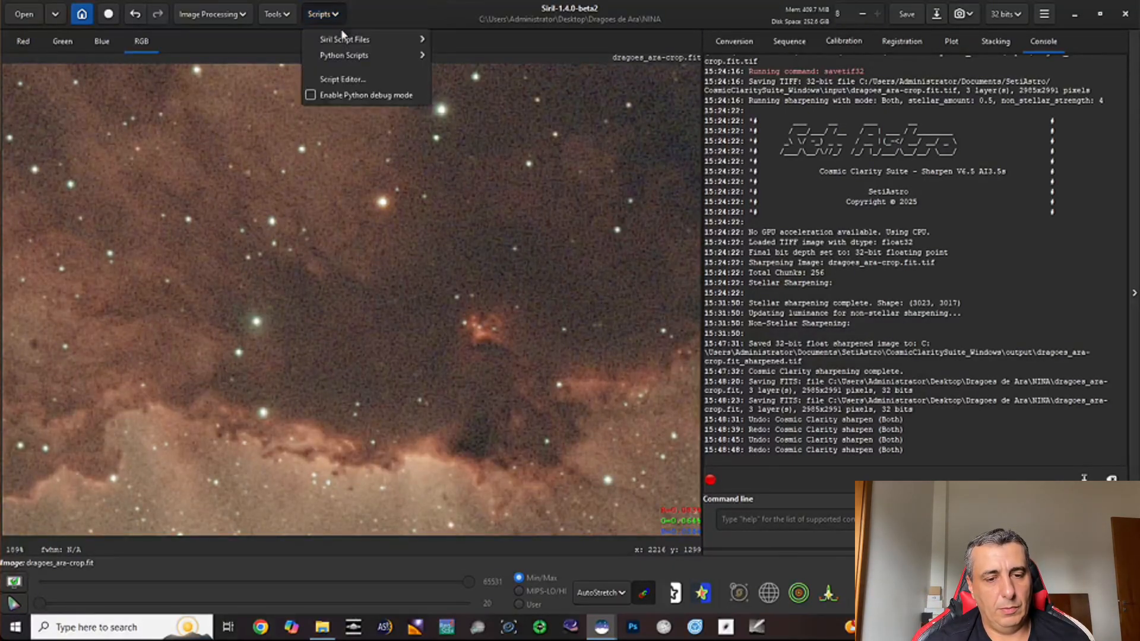
mouse_move(353, 59)
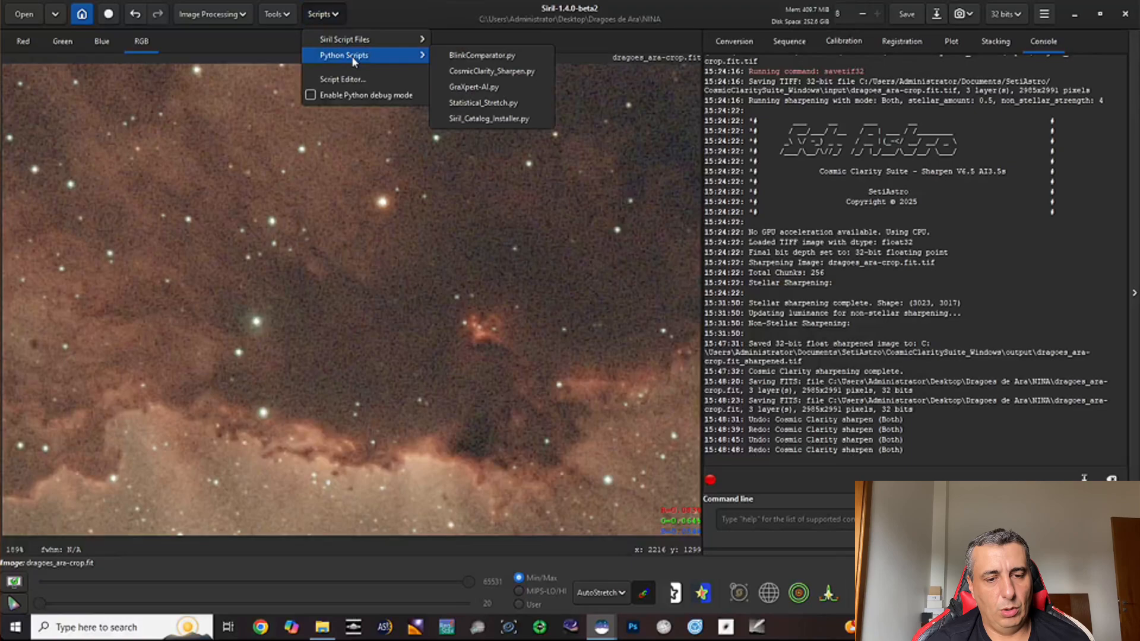
left_click(476, 88)
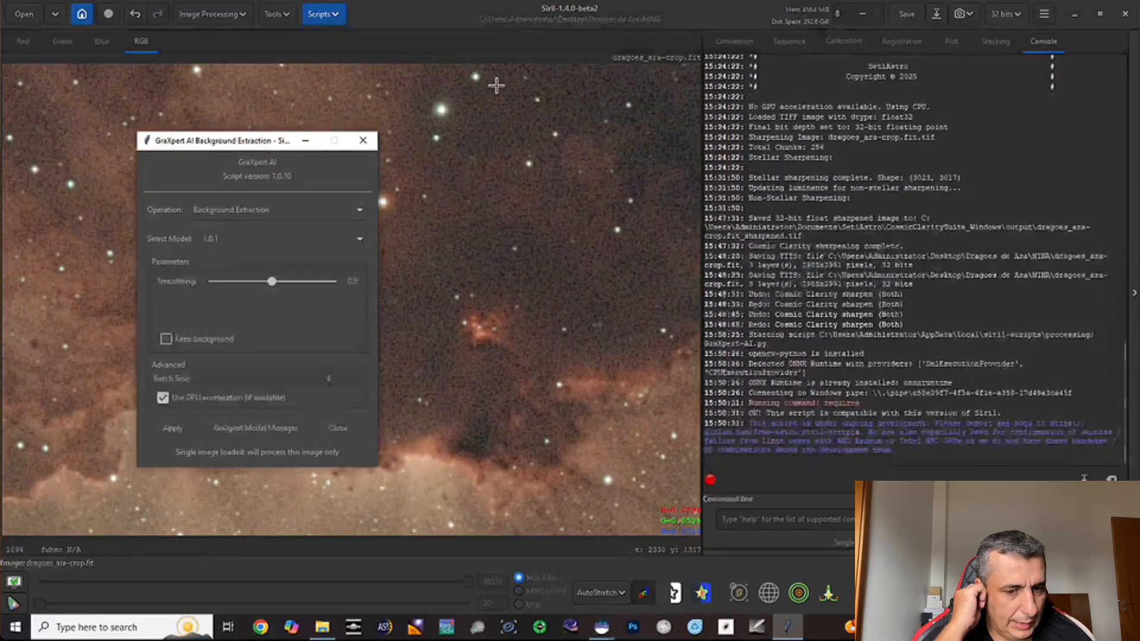
left_click_drag(256, 148, 534, 102)
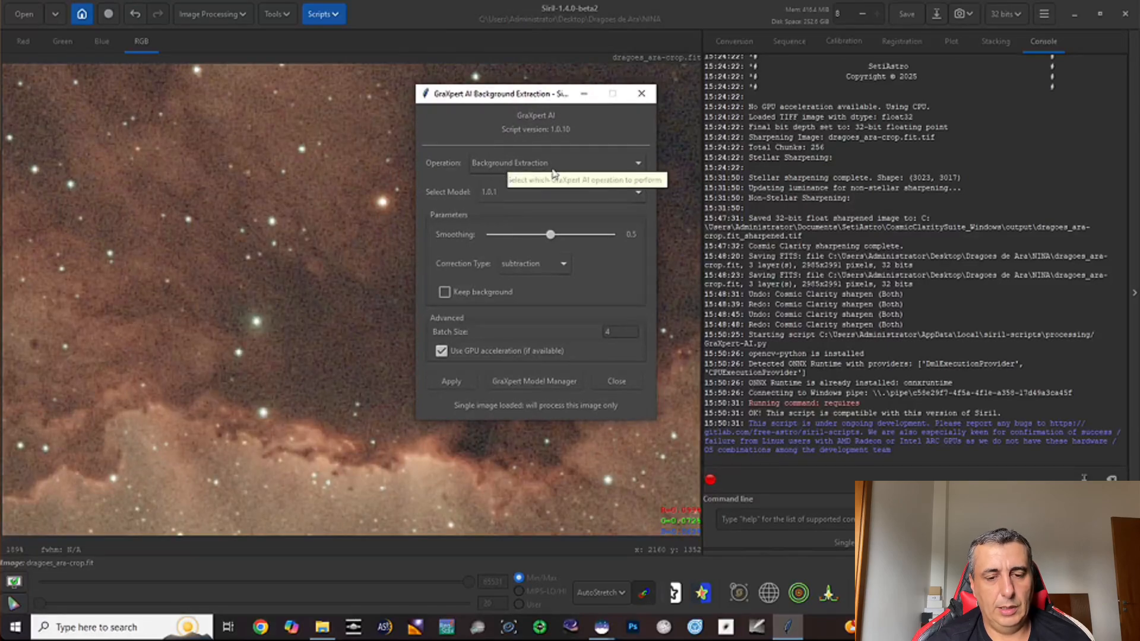
left_click(638, 164)
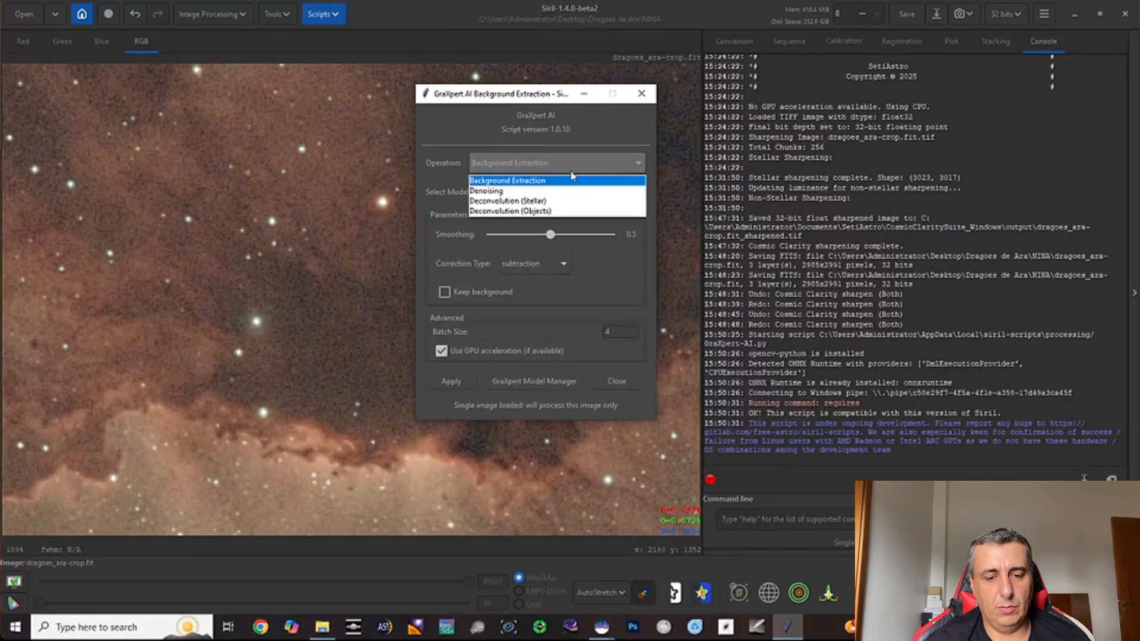
left_click(523, 190)
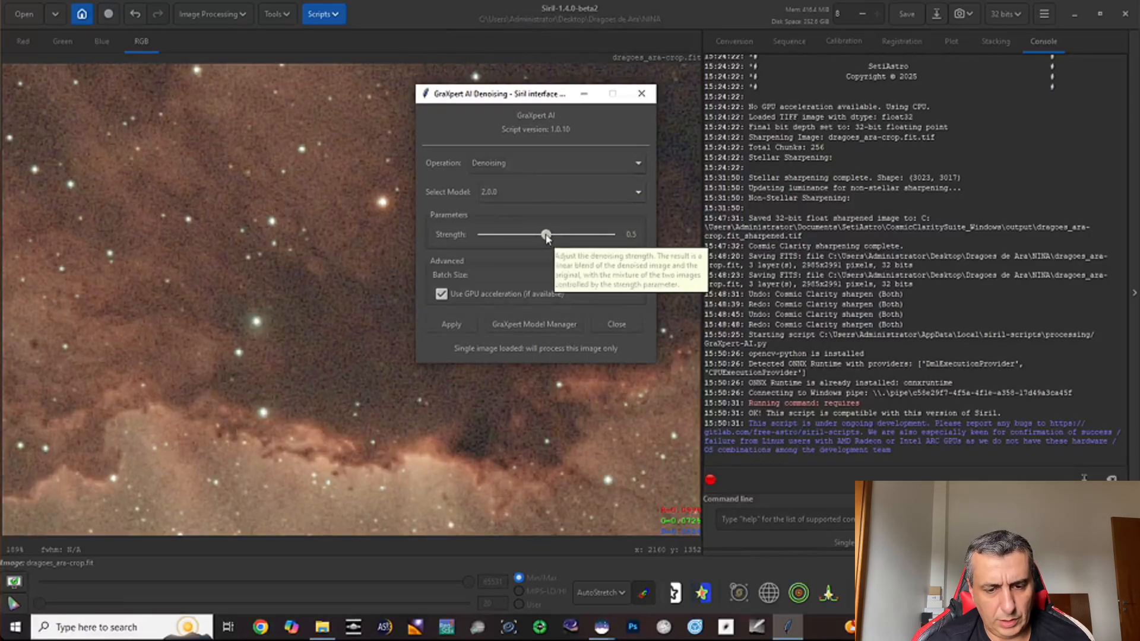
left_click_drag(546, 235, 636, 237)
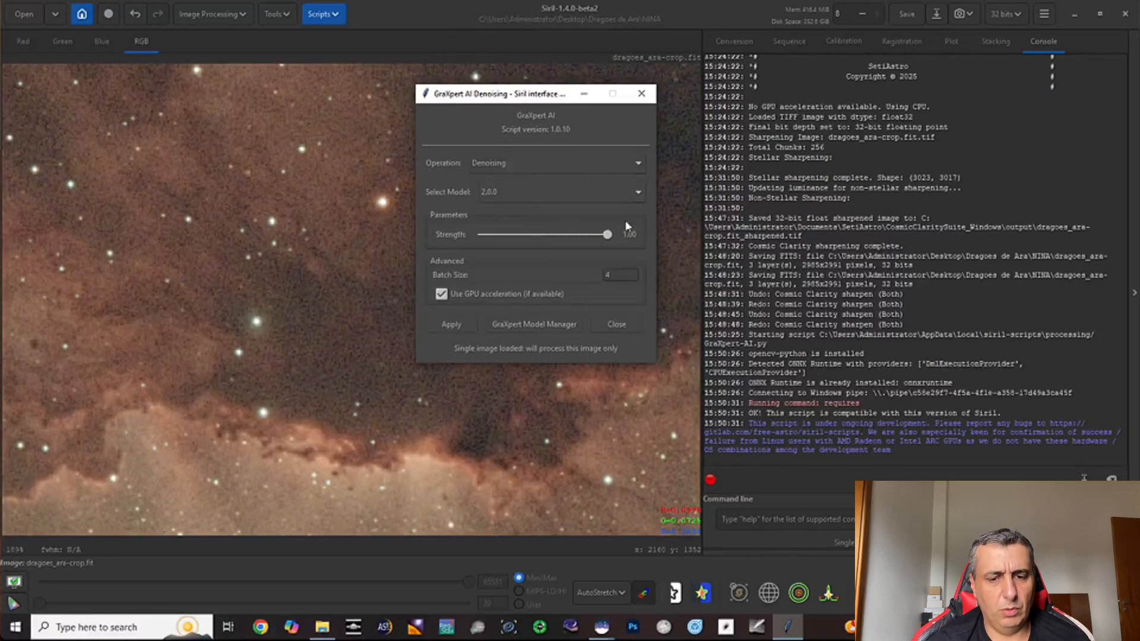
Step: Apply the GraXpert AI denoising with model 2.0.0 to the sharpened image and close the script window
left_click_drag(580, 100, 802, 95)
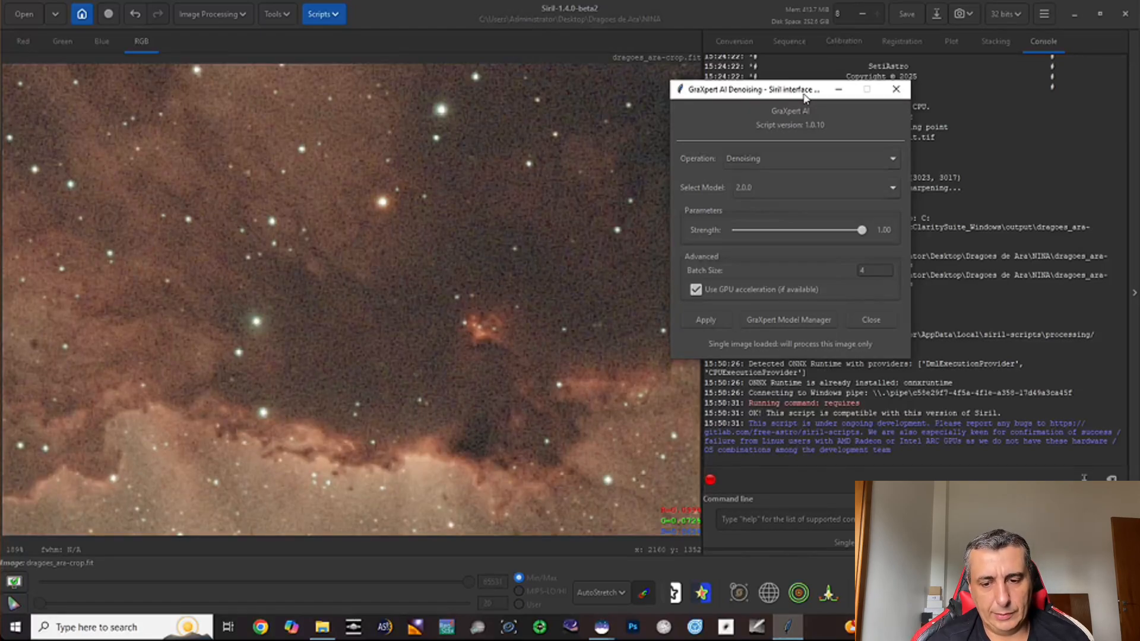
left_click_drag(804, 97, 739, 98)
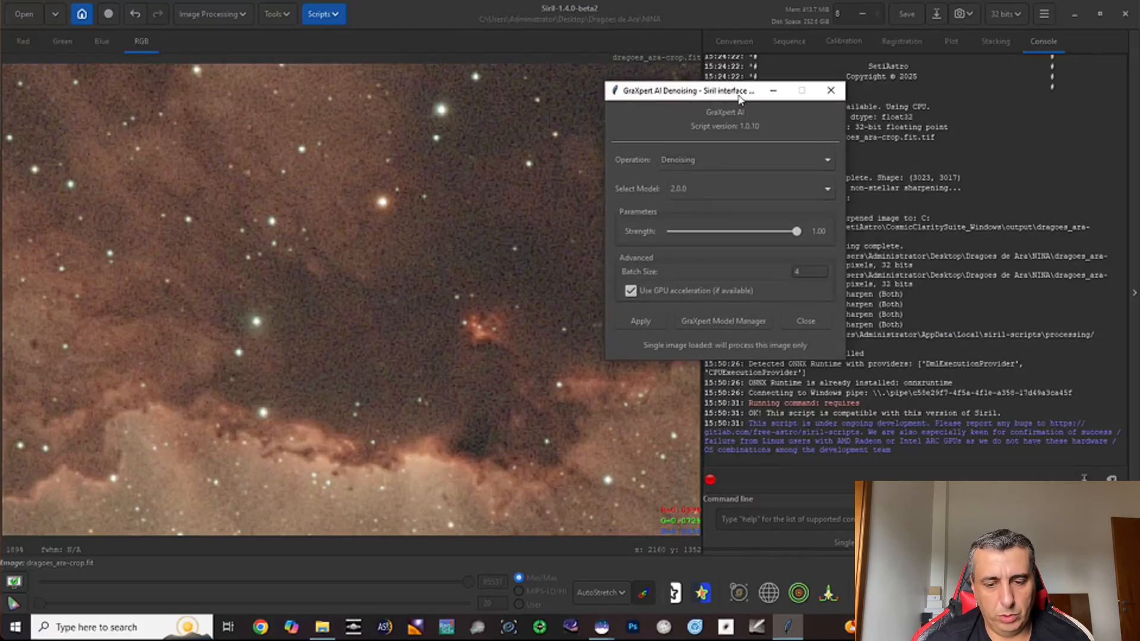
left_click(640, 324)
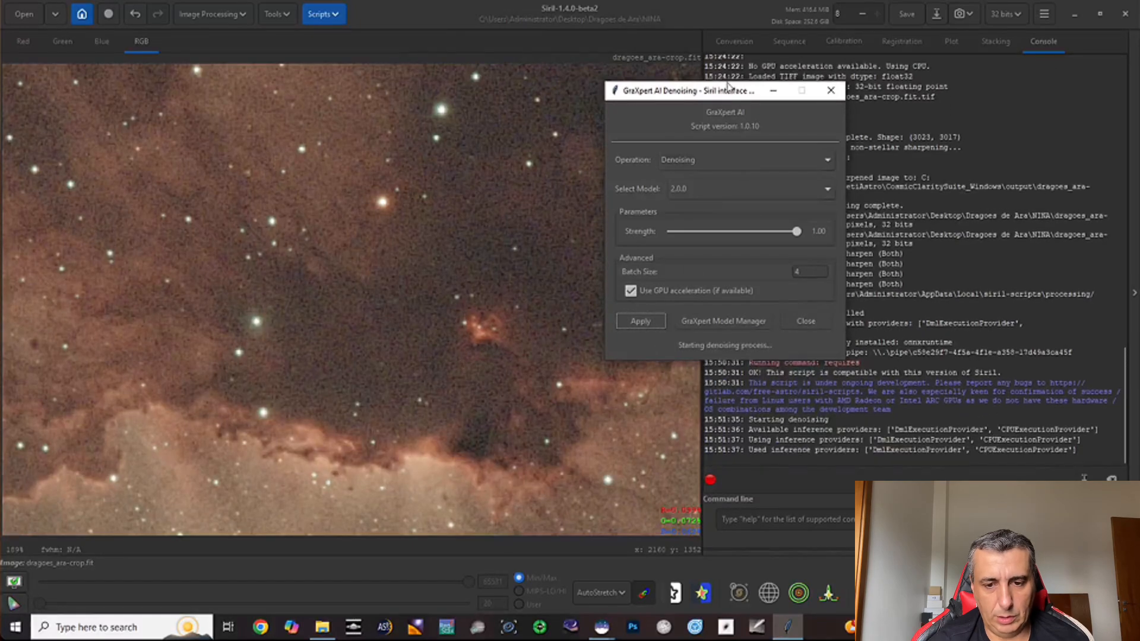
left_click_drag(649, 94, 451, 91)
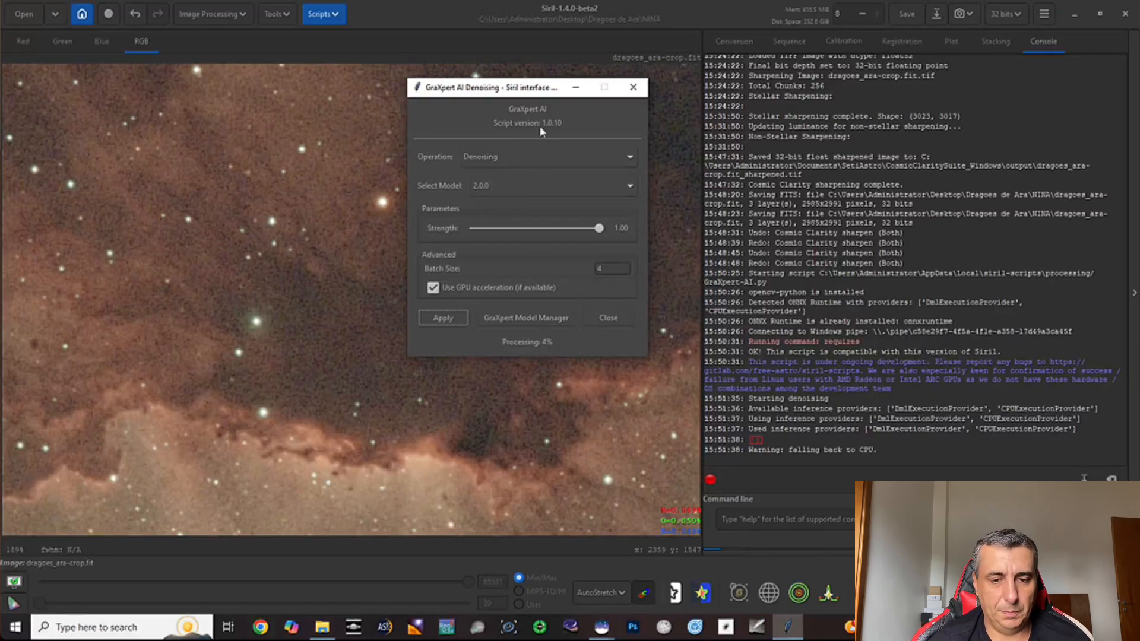
left_click_drag(540, 83, 673, 88)
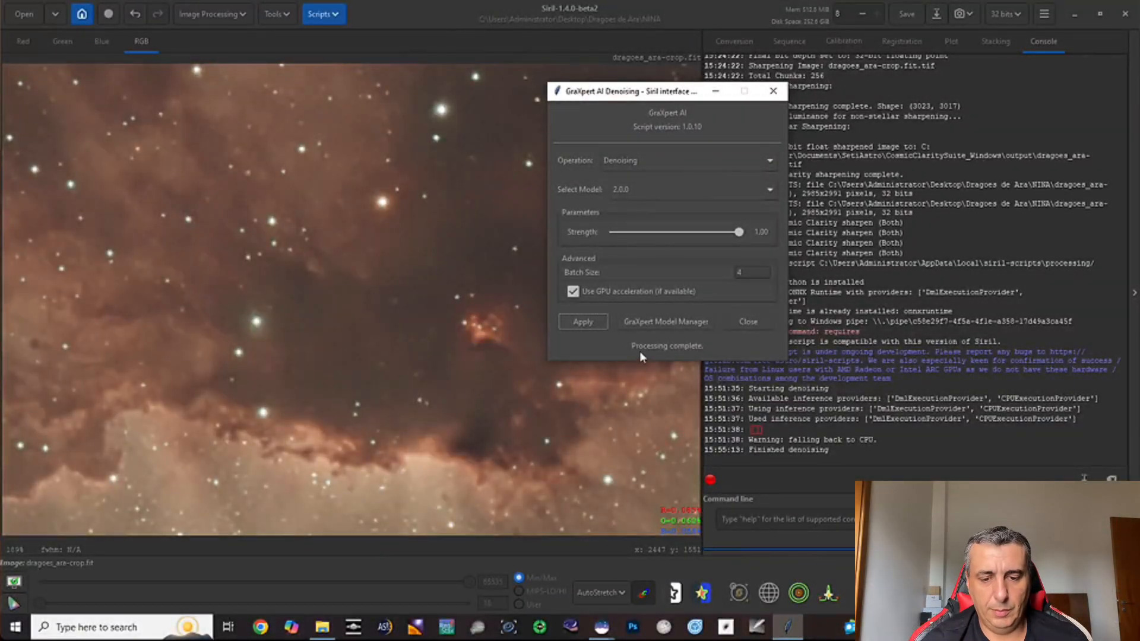
left_click(772, 93)
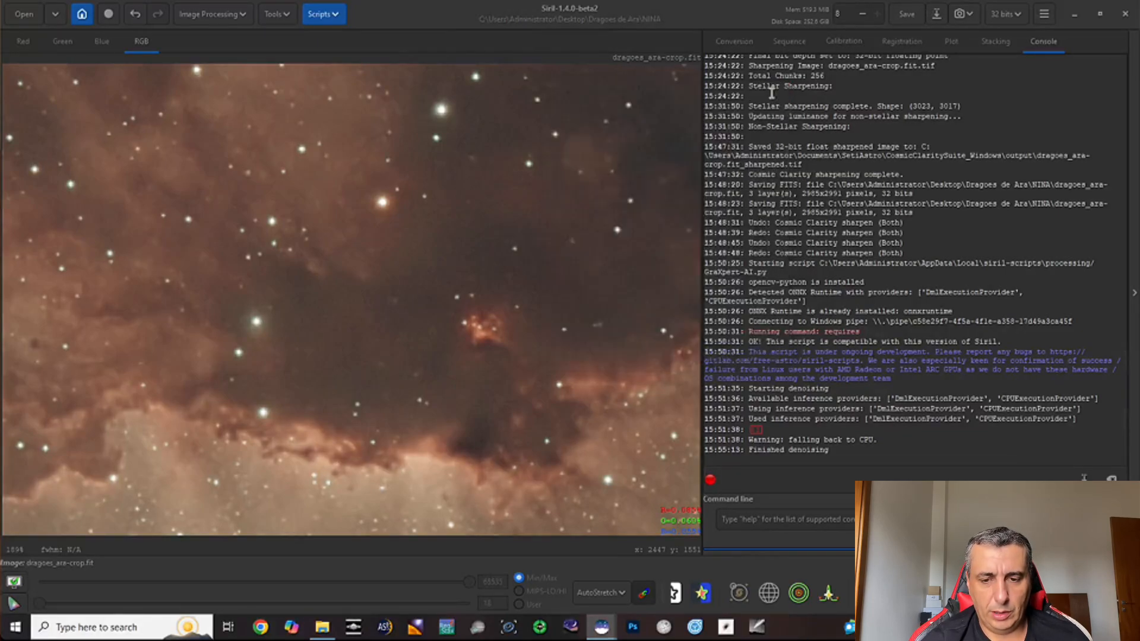
Step: Save the denoised image and compare the dark nebula region by undoing and redoing the GraXpert AI denoise
left_click(907, 14)
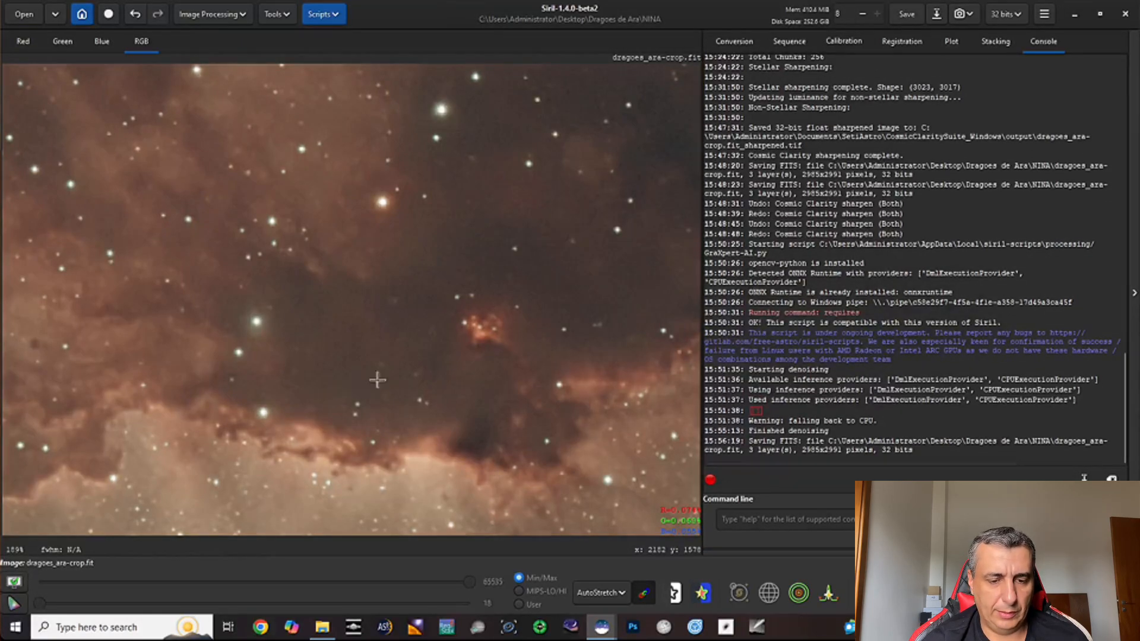
left_click(134, 17)
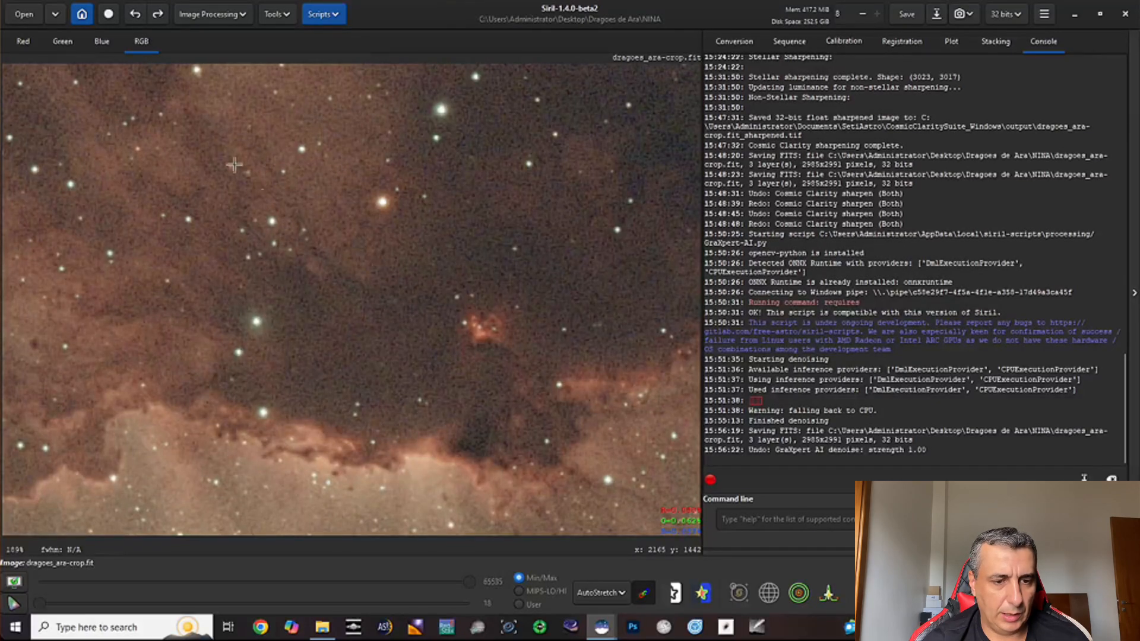
left_click(157, 15)
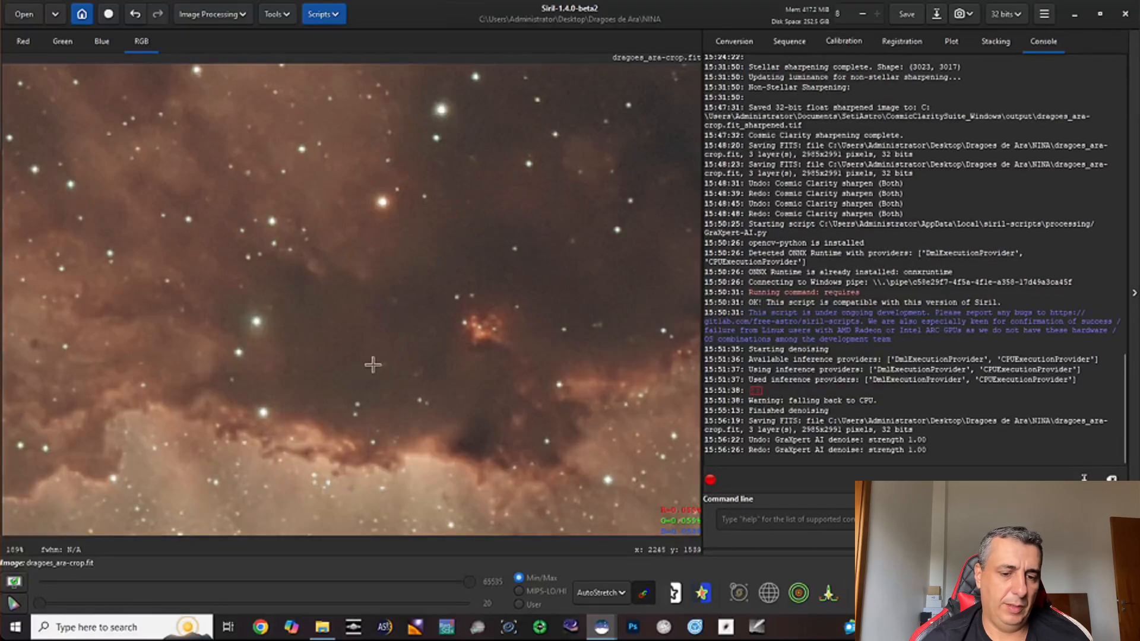
left_click_drag(341, 371, 333, 214)
left_click_drag(292, 361, 291, 260)
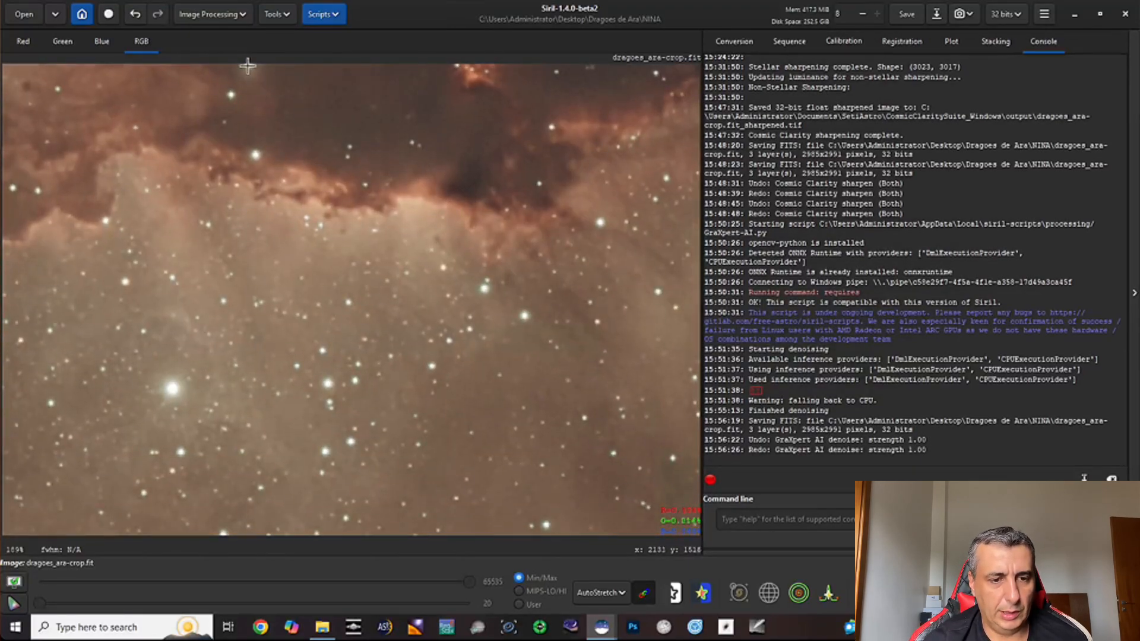
Step: Compare the star field around the bright cluster with denoising undone and redone, and save dragoes_ara-crop.fit again
left_click(133, 20)
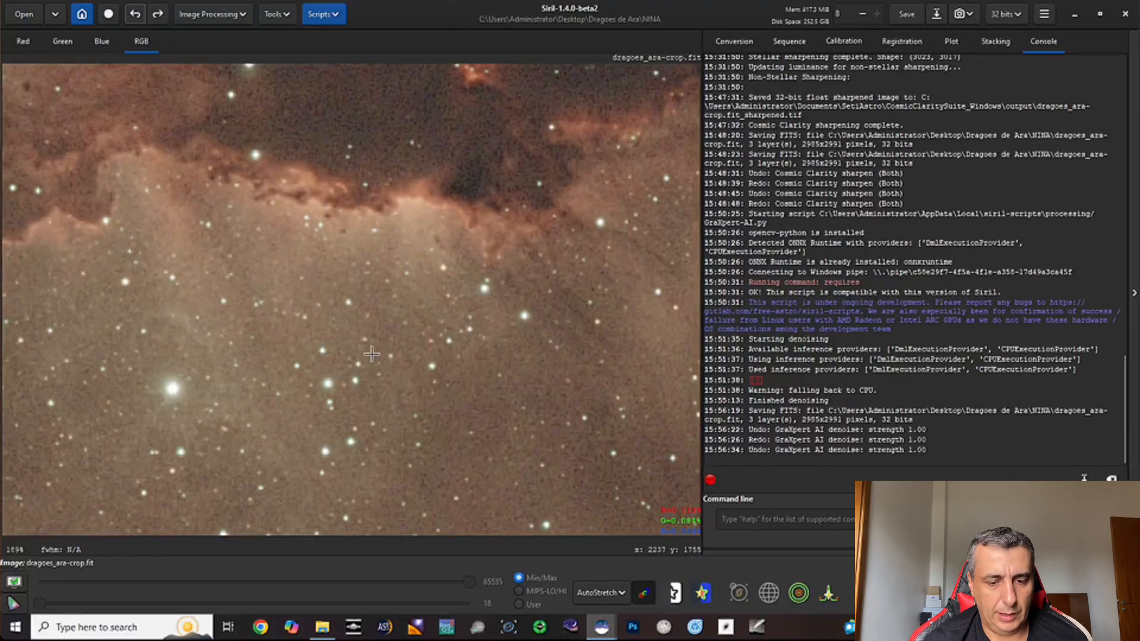
left_click_drag(372, 354, 250, 158)
left_click_drag(415, 365, 340, 351)
left_click_drag(469, 342, 588, 329)
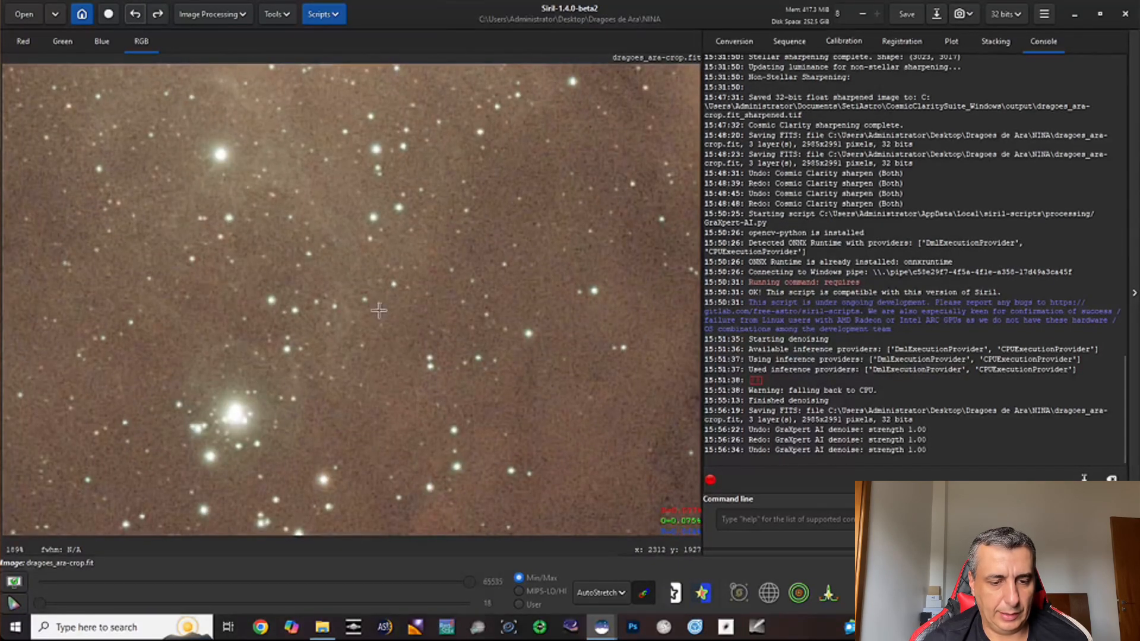
left_click_drag(379, 309, 498, 313)
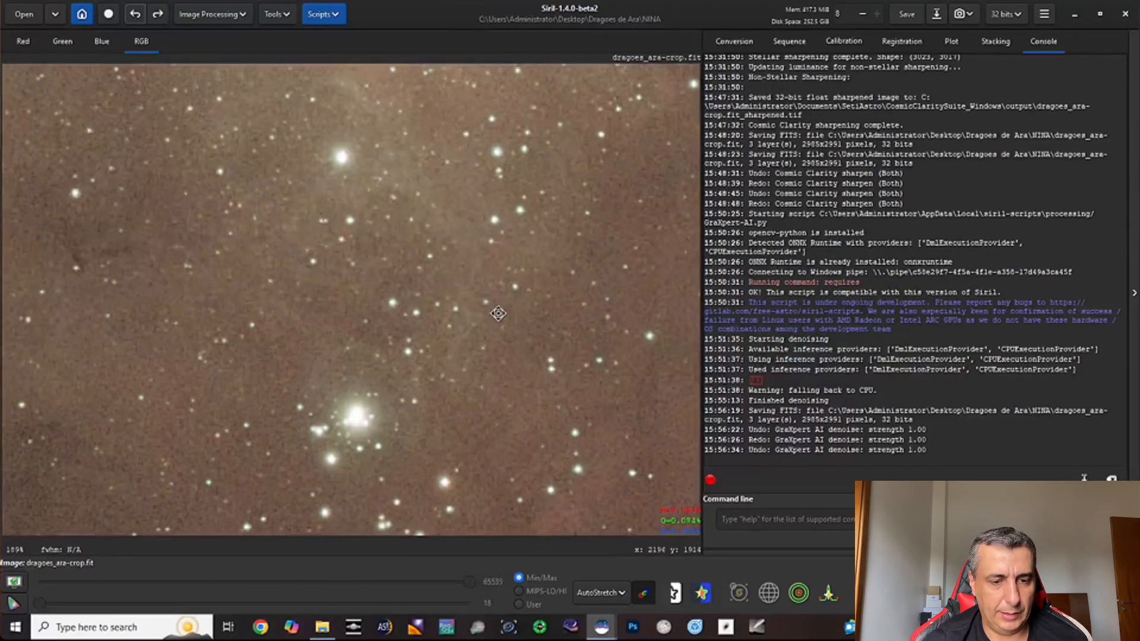
left_click(158, 15)
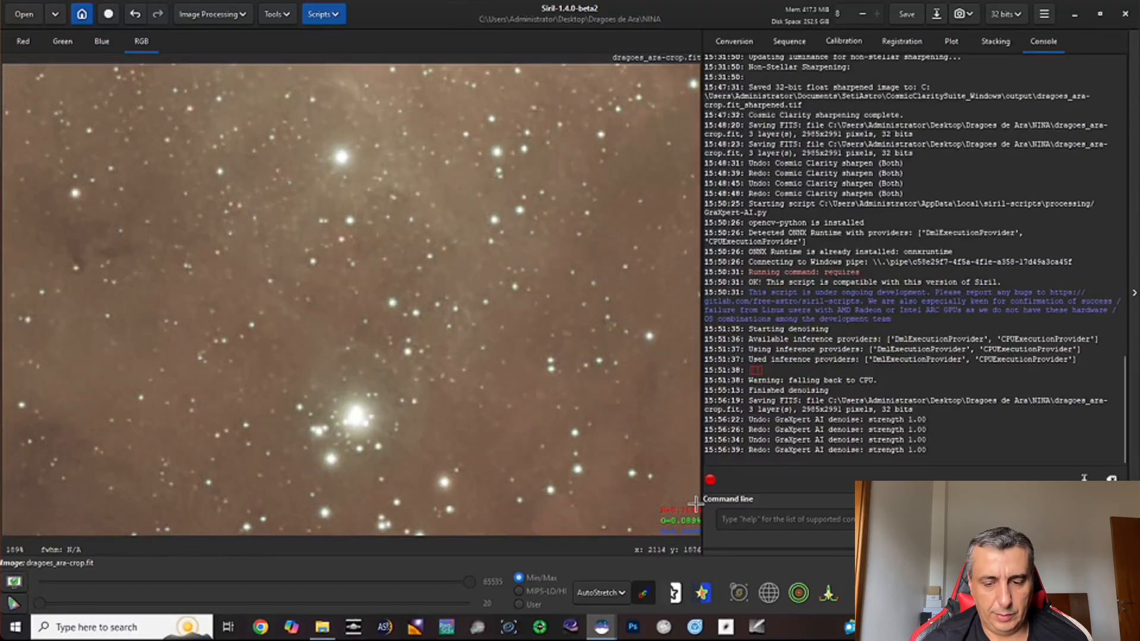
scroll(350, 297, "up", 1)
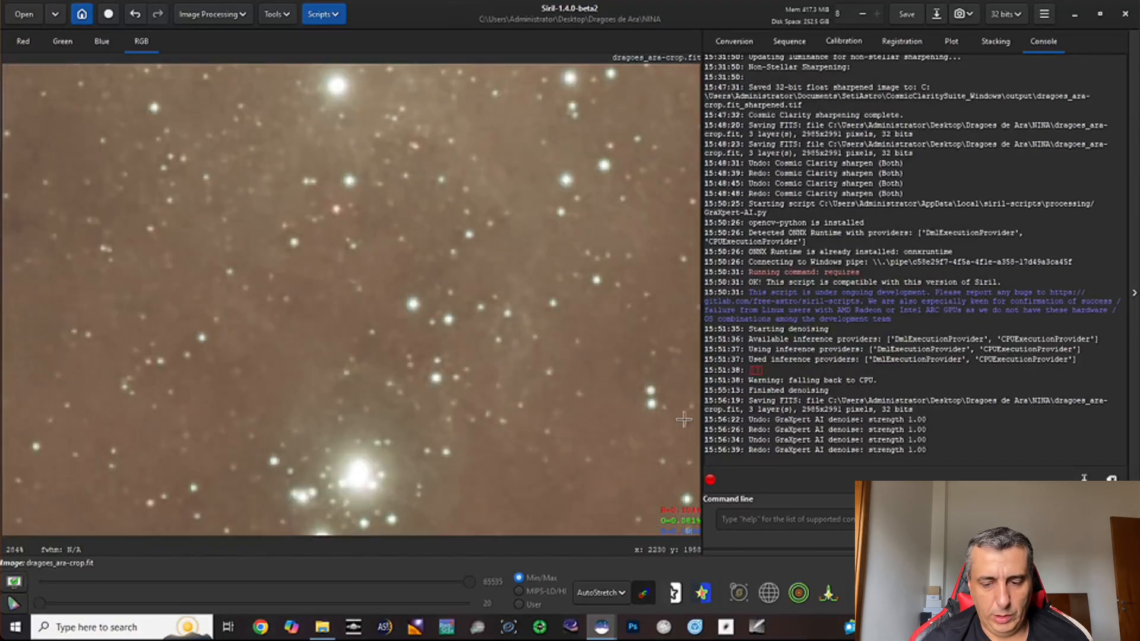
left_click(925, 592)
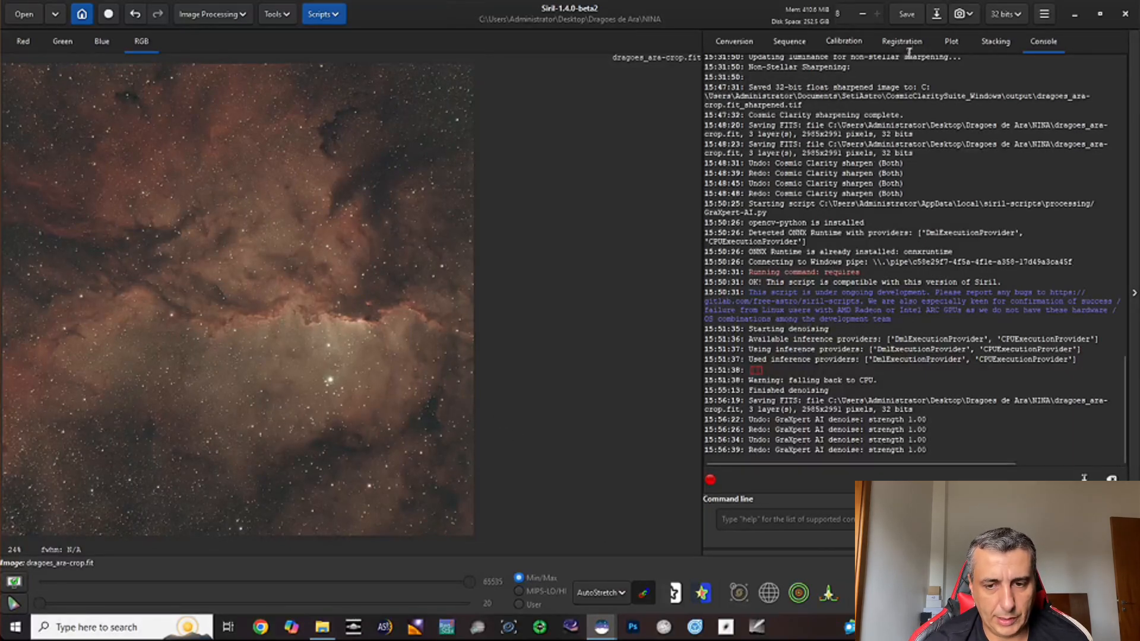
left_click(910, 17)
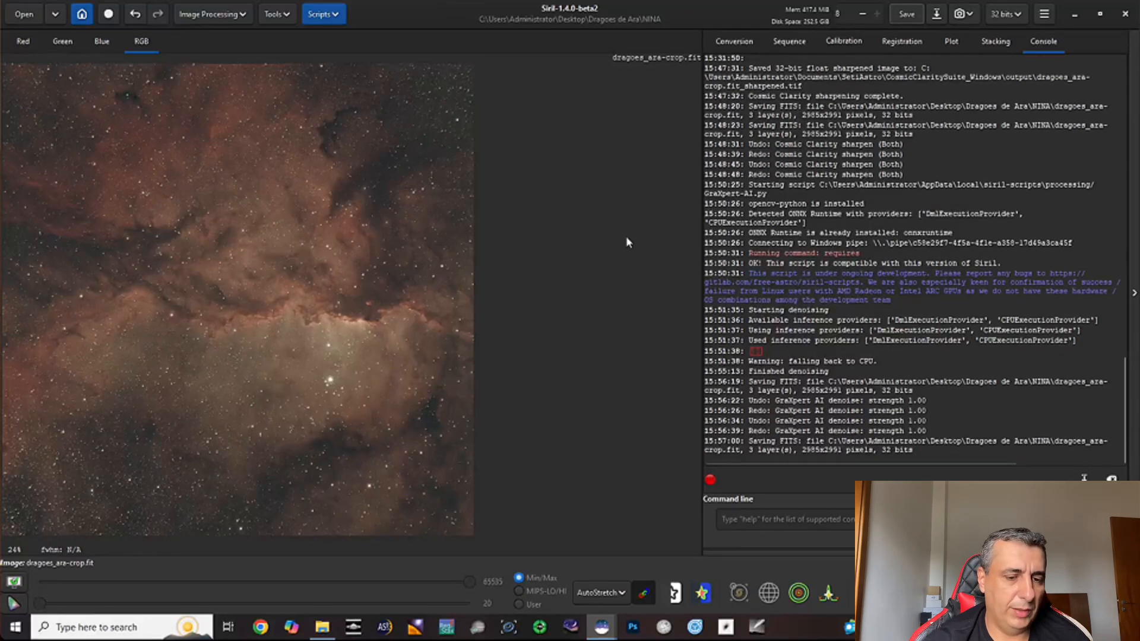
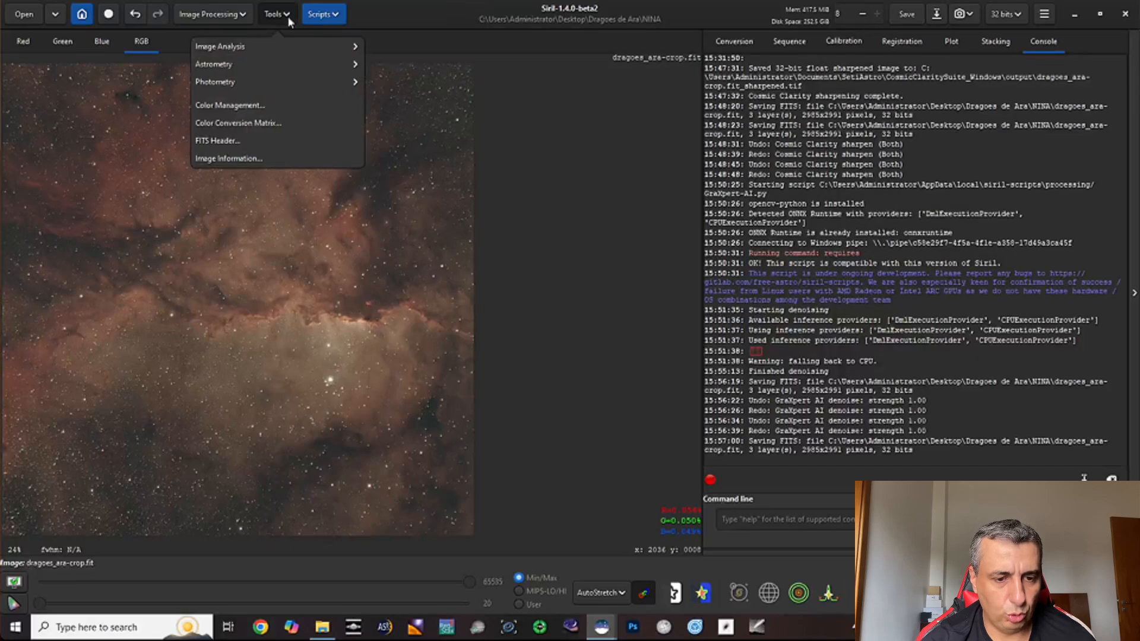
Step: Open the Image Plate Solver and find the object NGC6188
left_click(291, 66)
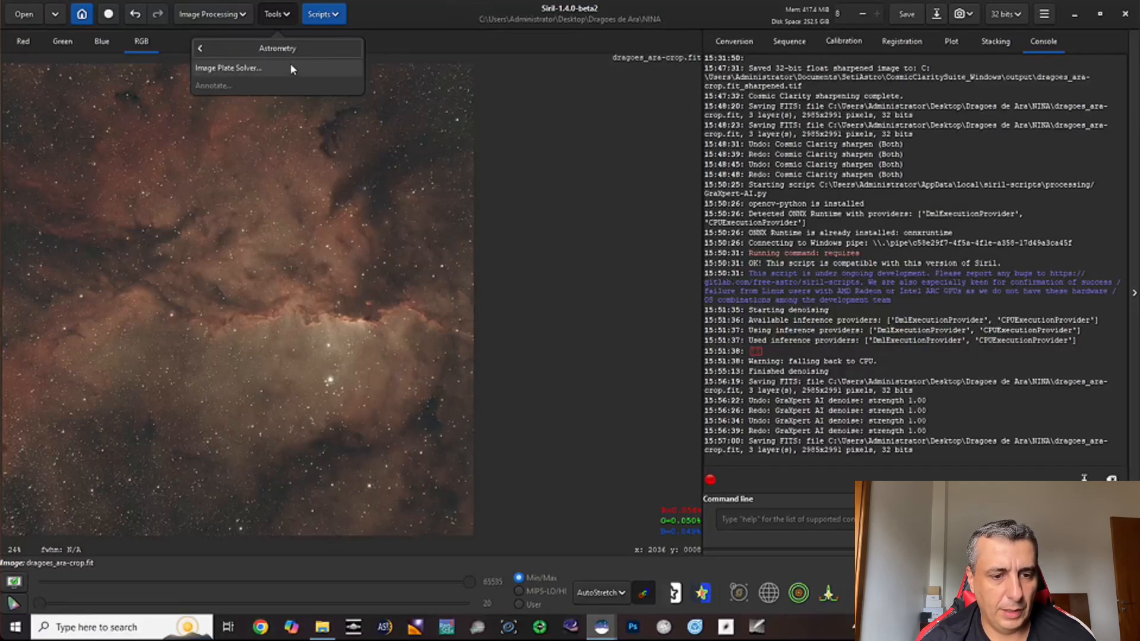
left_click(245, 70)
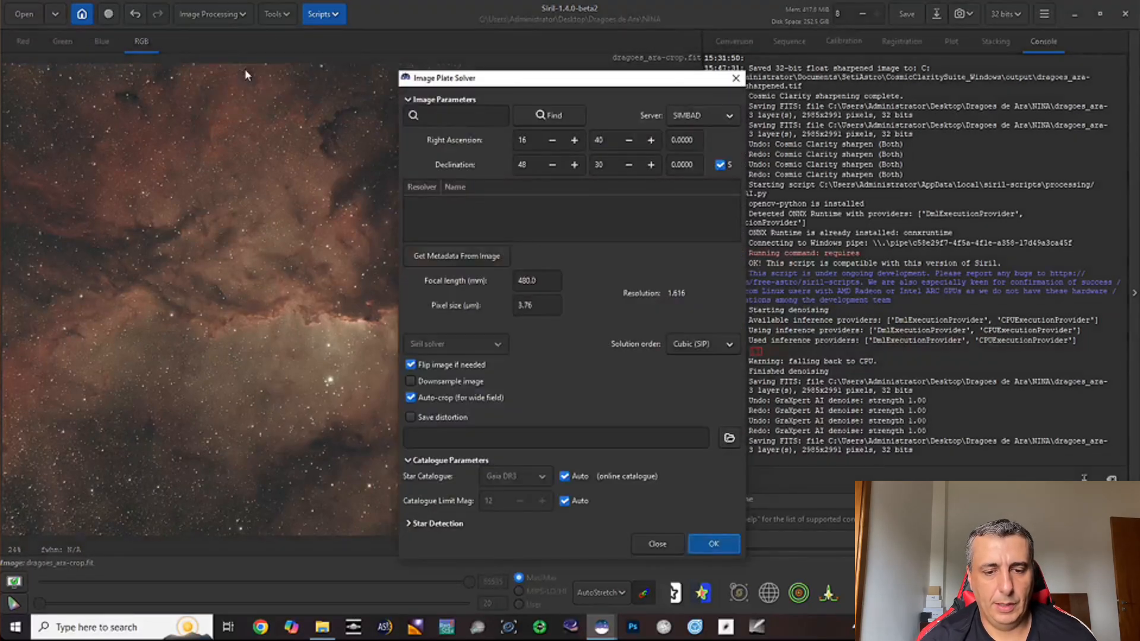
left_click_drag(476, 80, 559, 67)
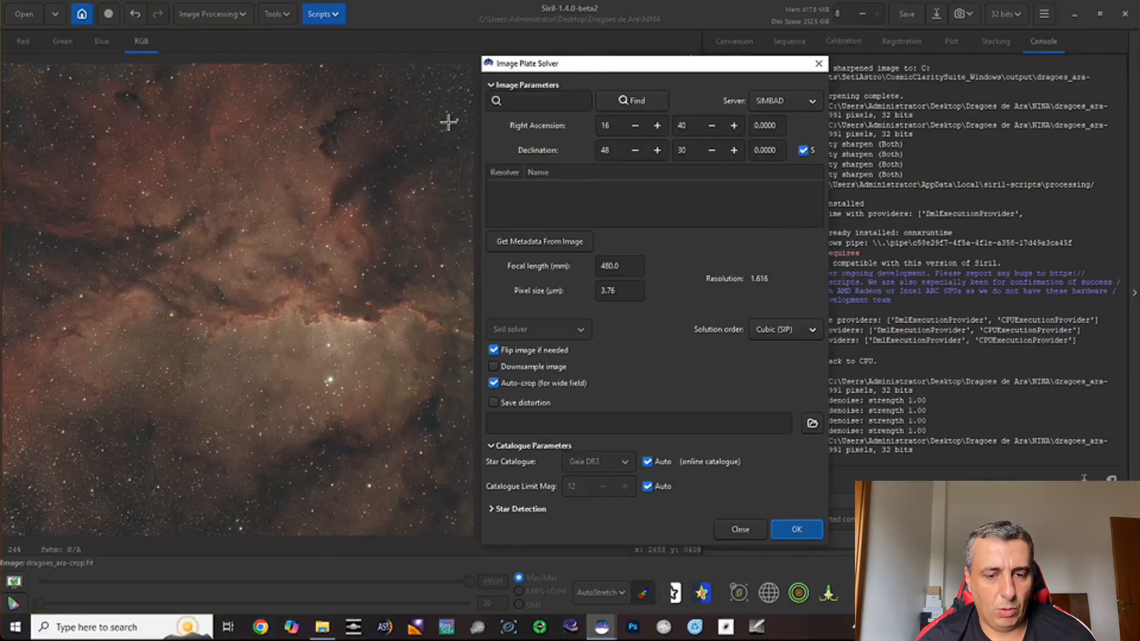
left_click(542, 104)
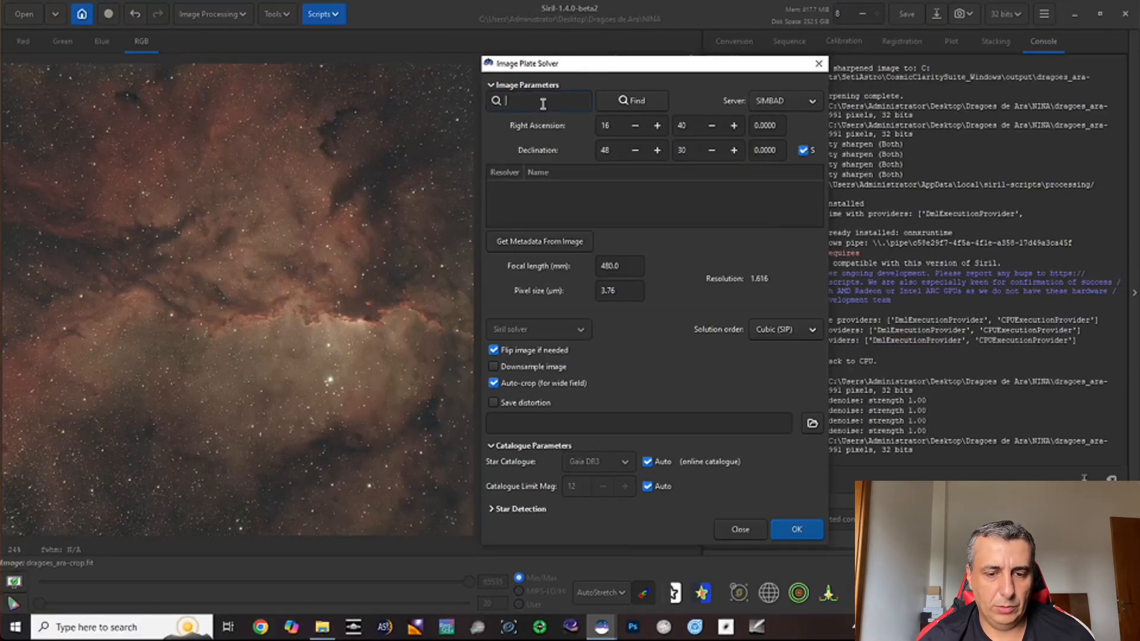
type("NGC61")
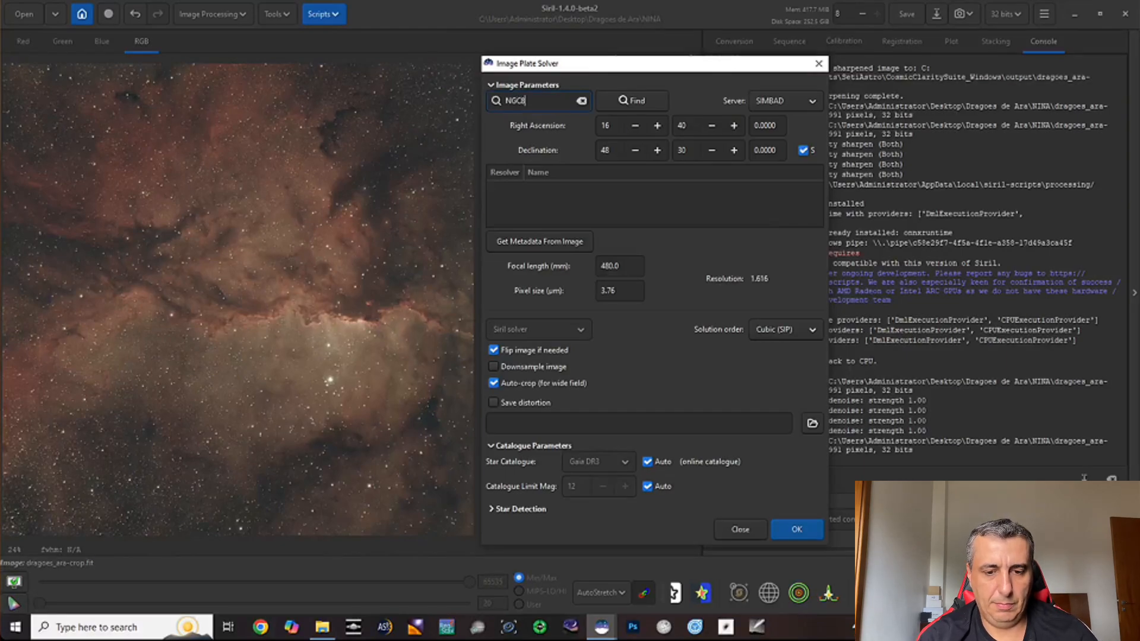
key("BackSpace")
key("BackSpace")
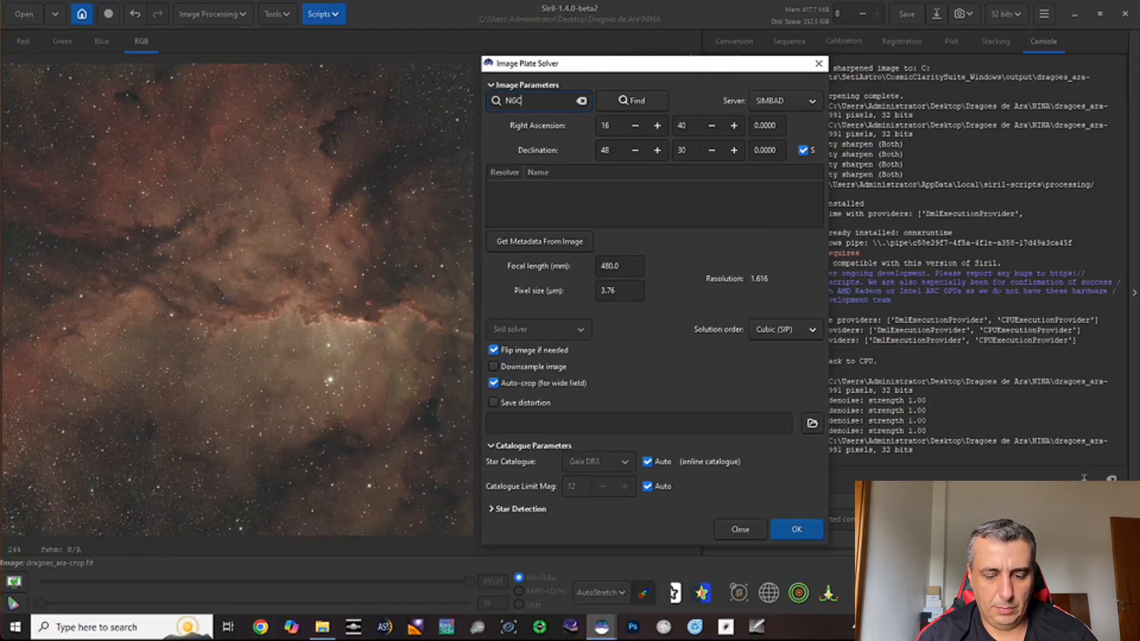
type("6188")
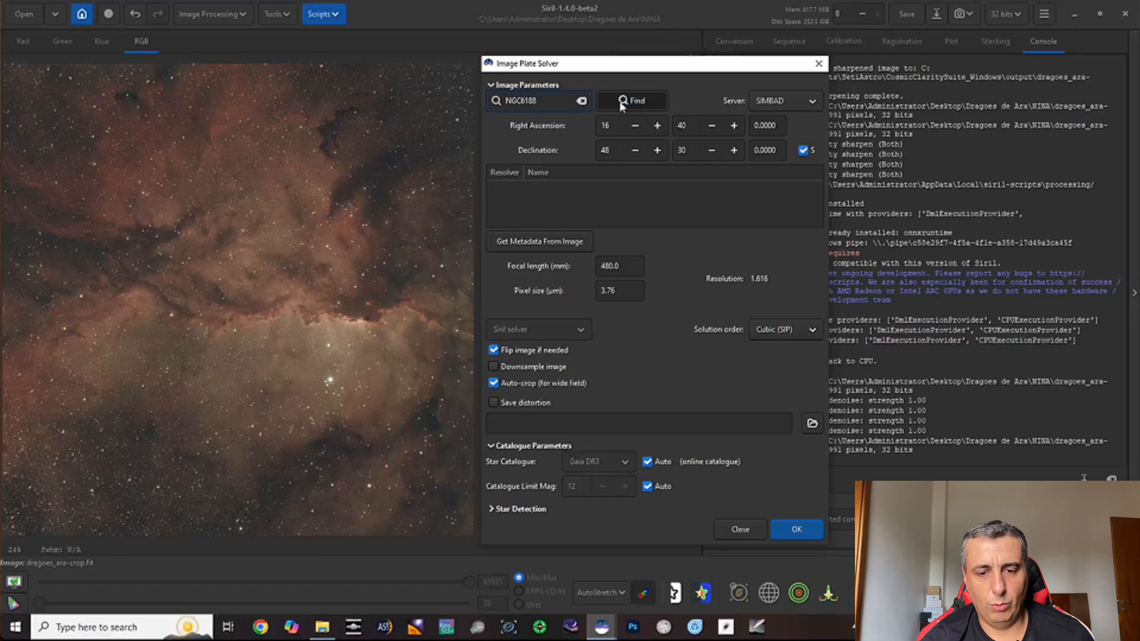
left_click(622, 103)
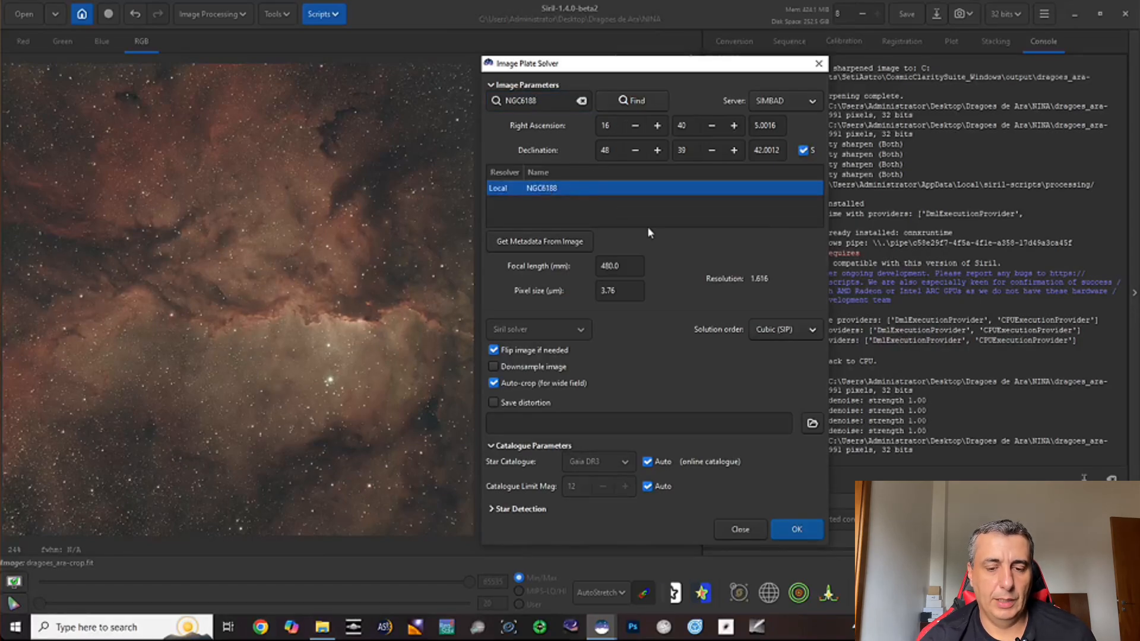
Step: Load the image's metadata into the plate solver and plate solve with a 480.0 mm focal length and 3.76 µm pixel size
left_click(573, 249)
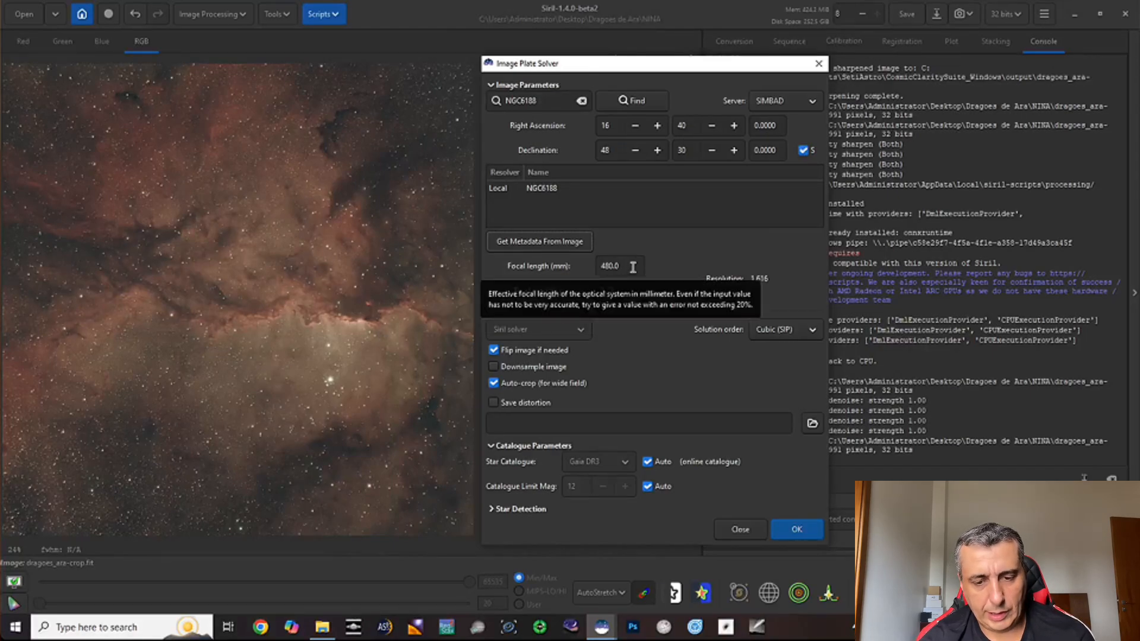
left_click_drag(633, 267, 591, 264)
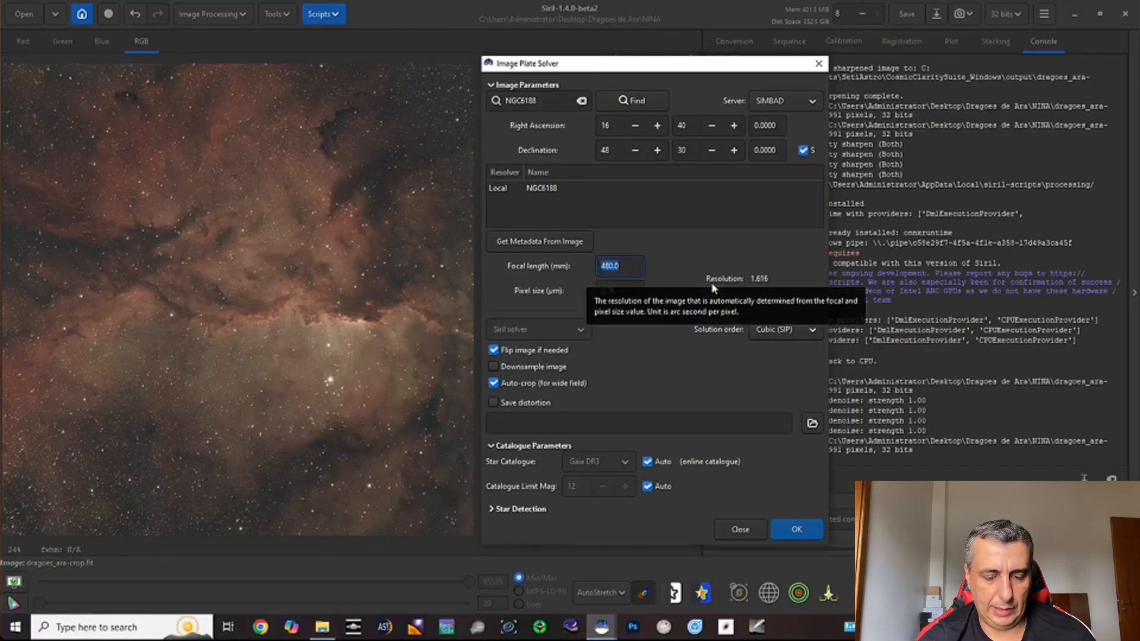
left_click(633, 266)
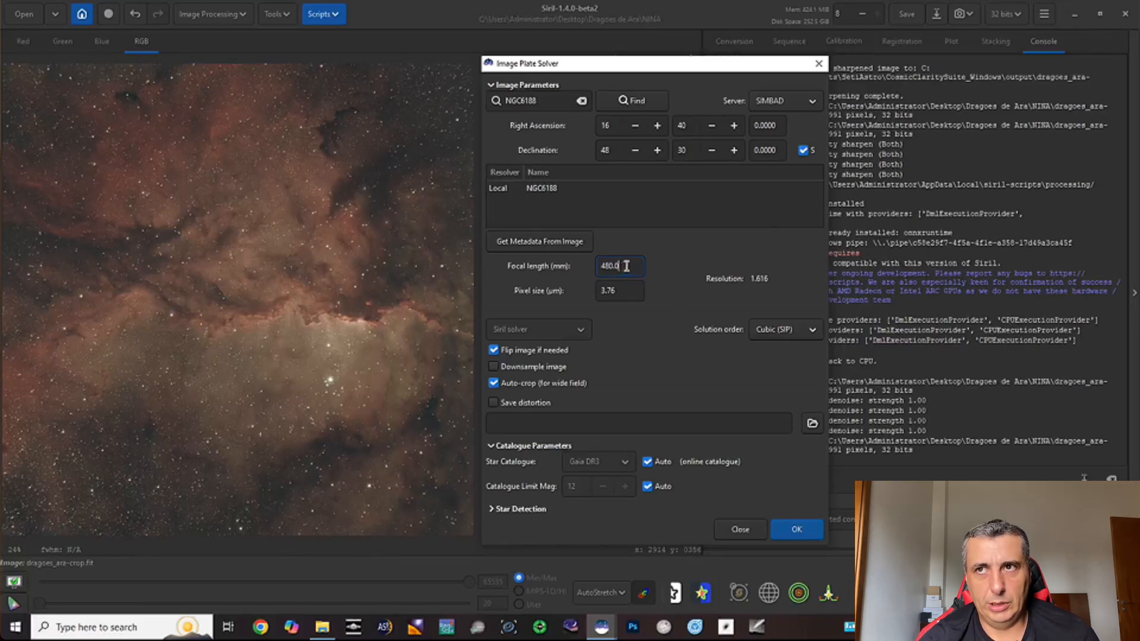
left_click_drag(627, 266, 591, 267)
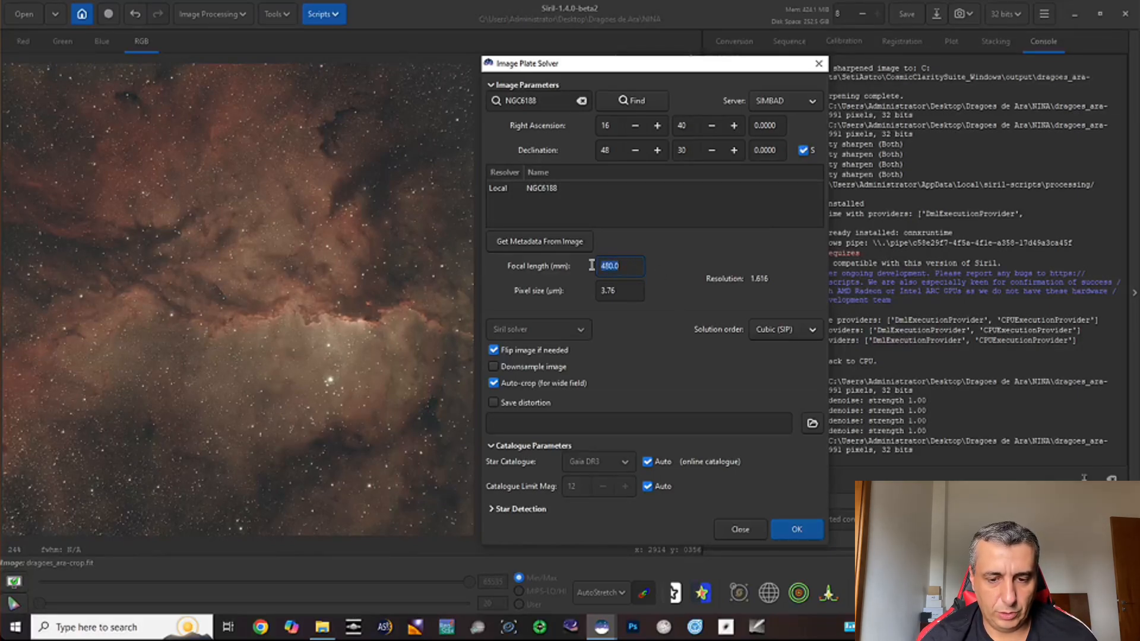
left_click(626, 266)
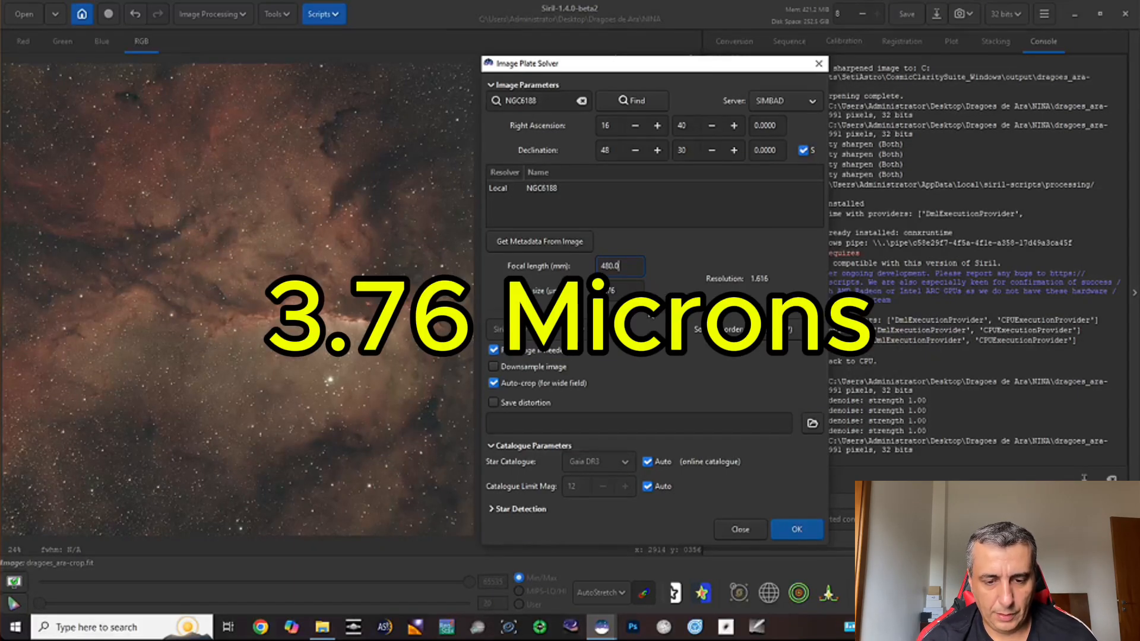
left_click(787, 531)
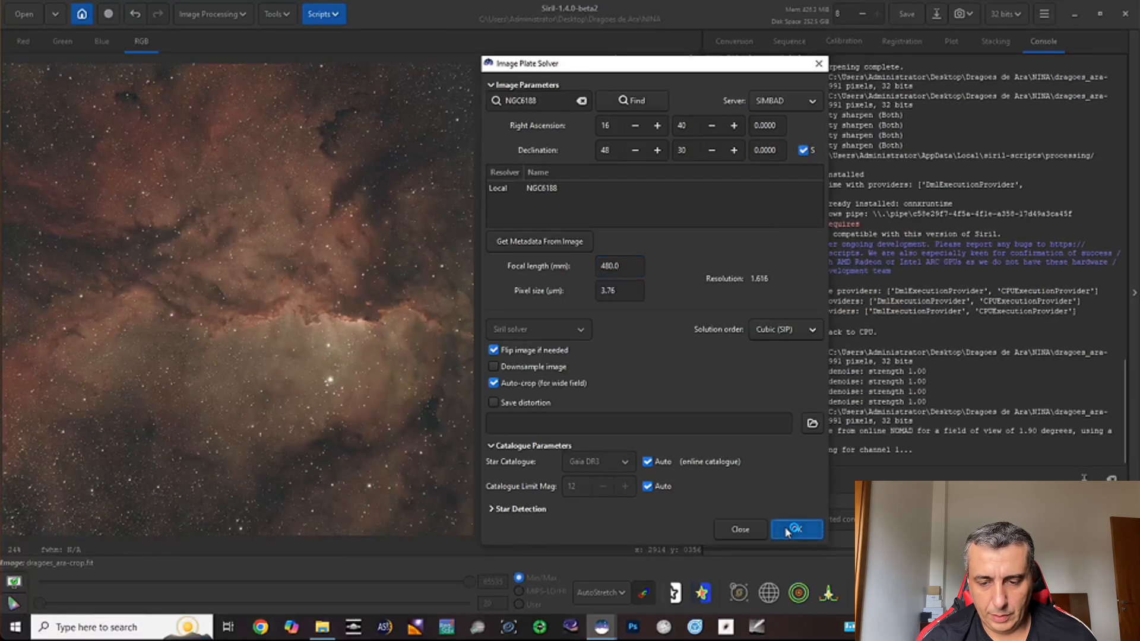
left_click_drag(716, 68, 628, 68)
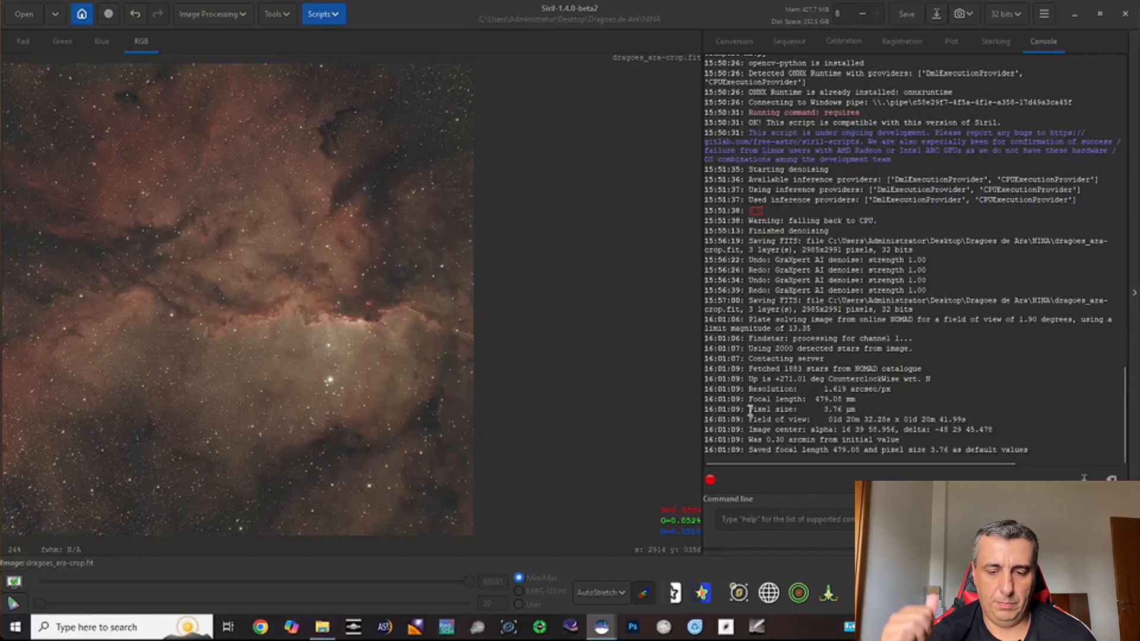
left_click(794, 519)
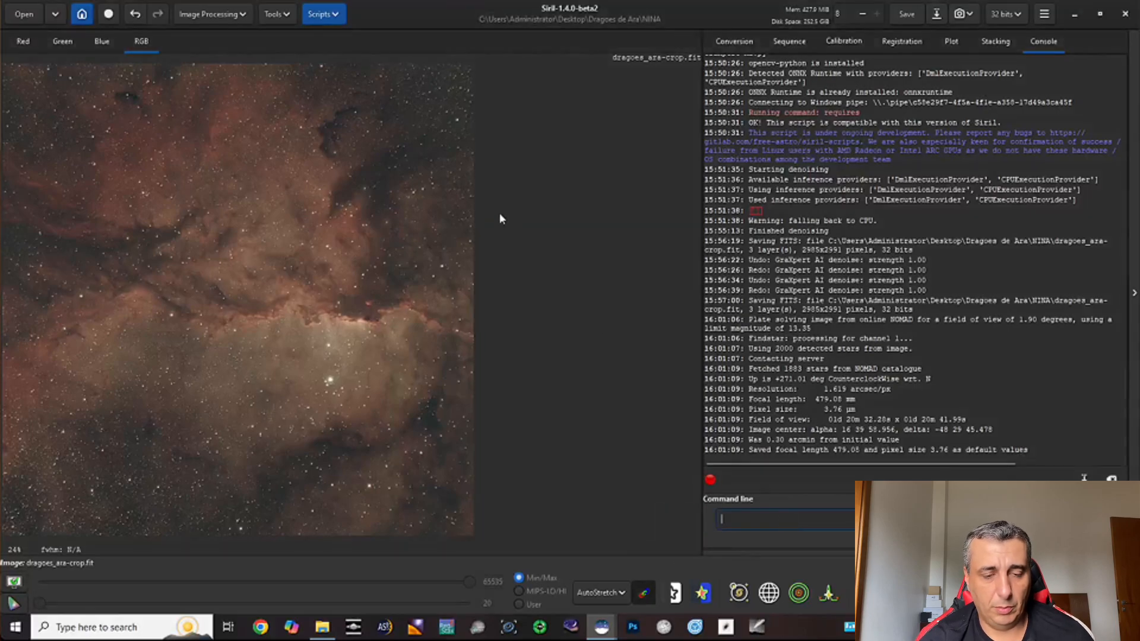
Step: Open Spectrophotometric Color Calibration, keep Average Spiral Galaxy as white point reference, and set the sensor type to one-shot color
left_click(242, 17)
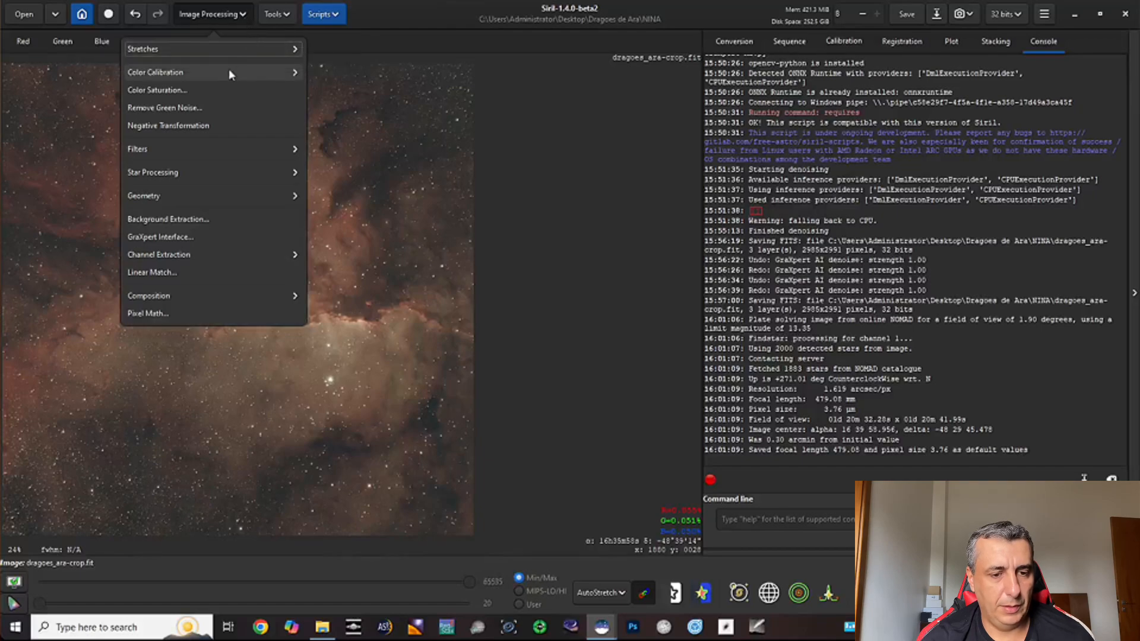
left_click(294, 74)
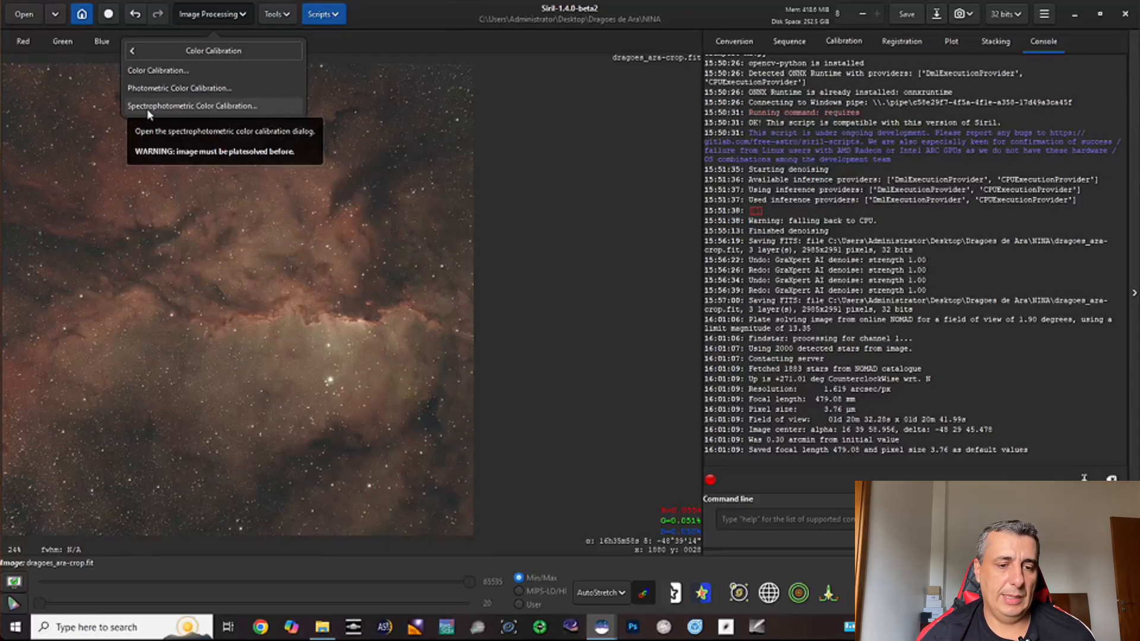
left_click(214, 107)
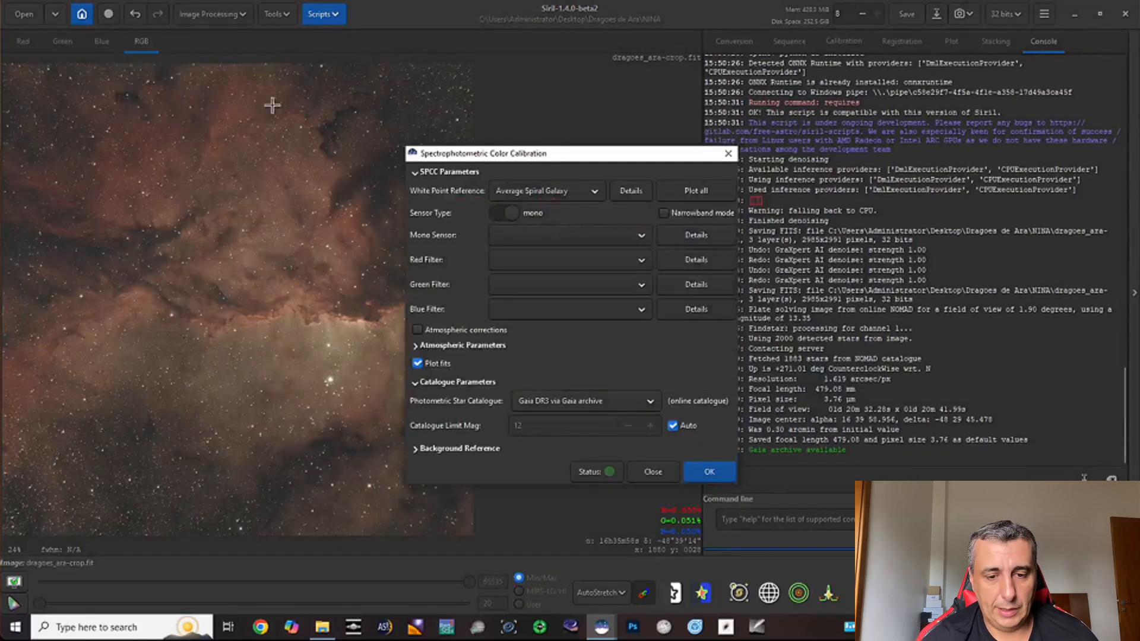
left_click_drag(478, 159, 447, 115)
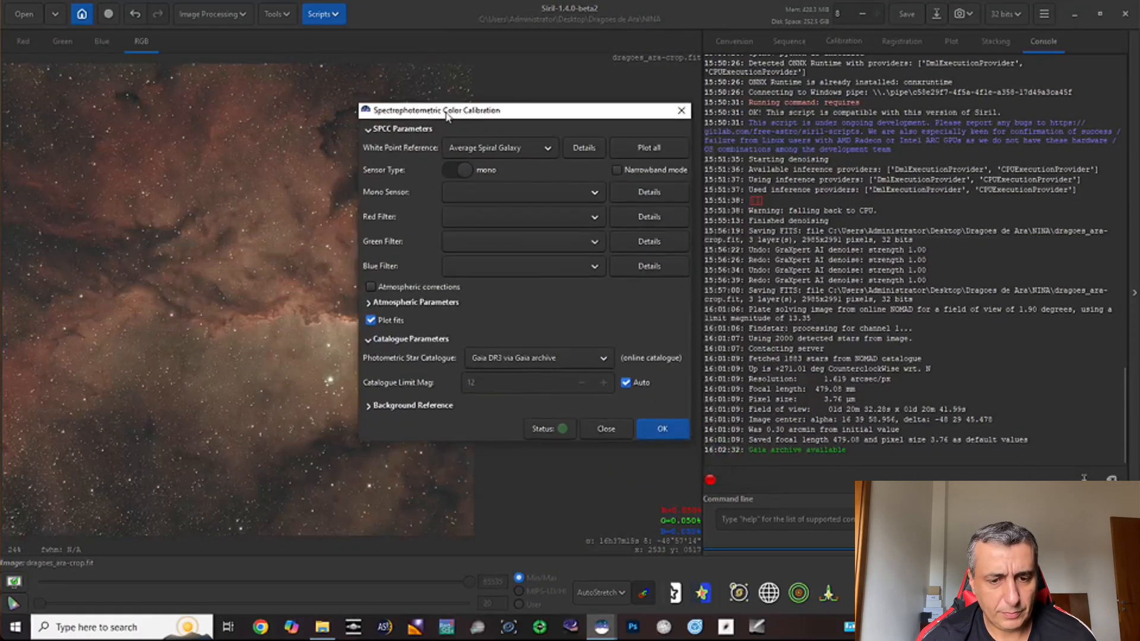
left_click(551, 149)
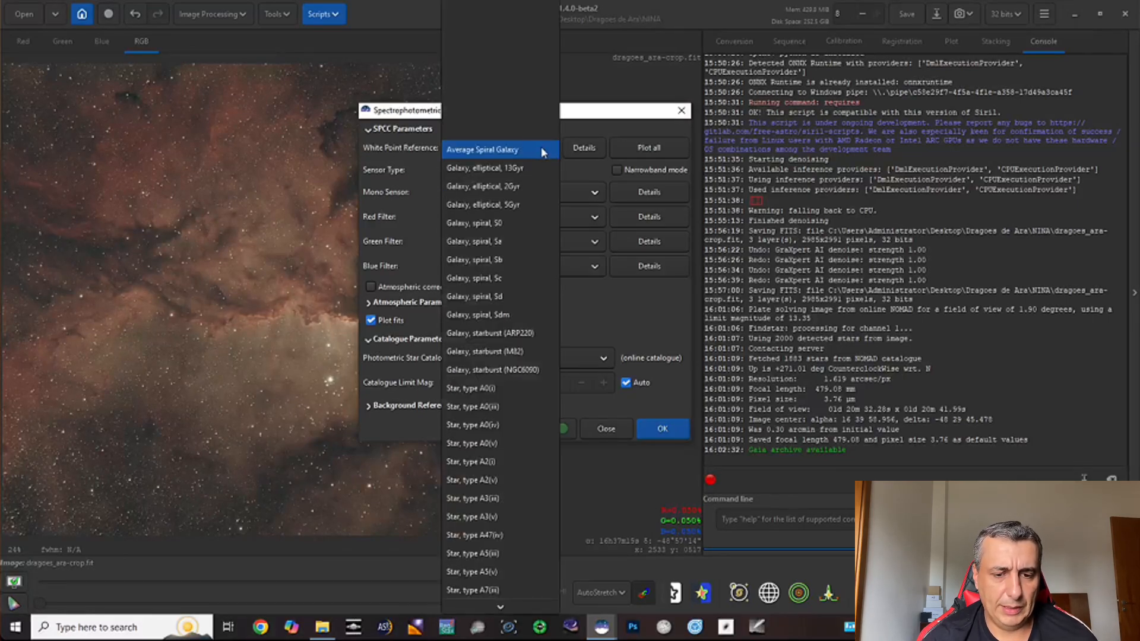
left_click(540, 149)
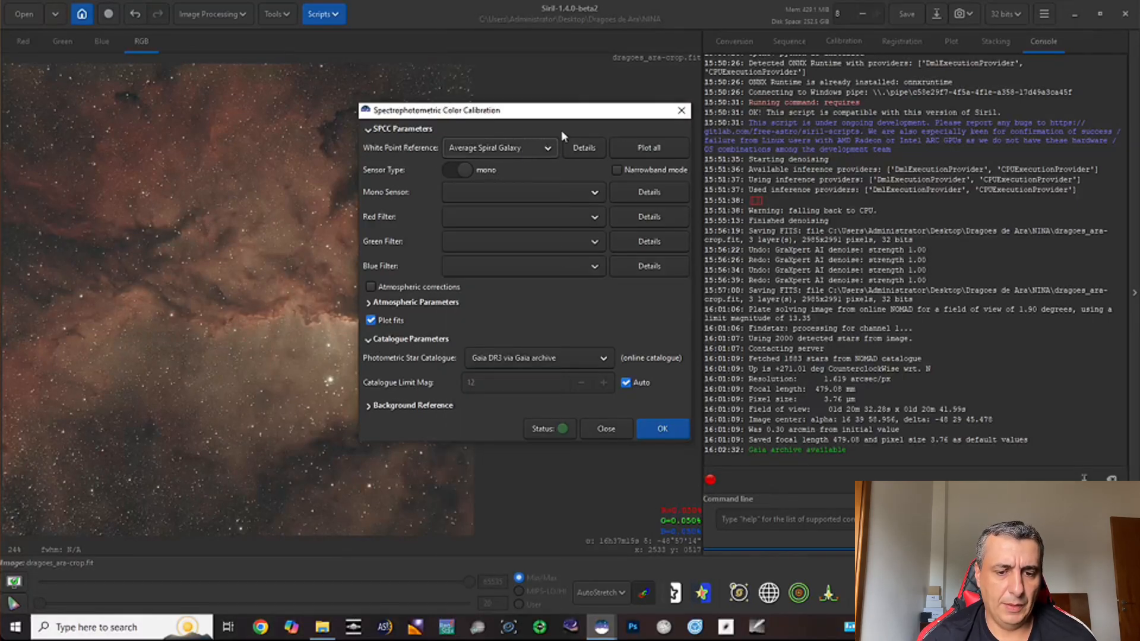
left_click(462, 172)
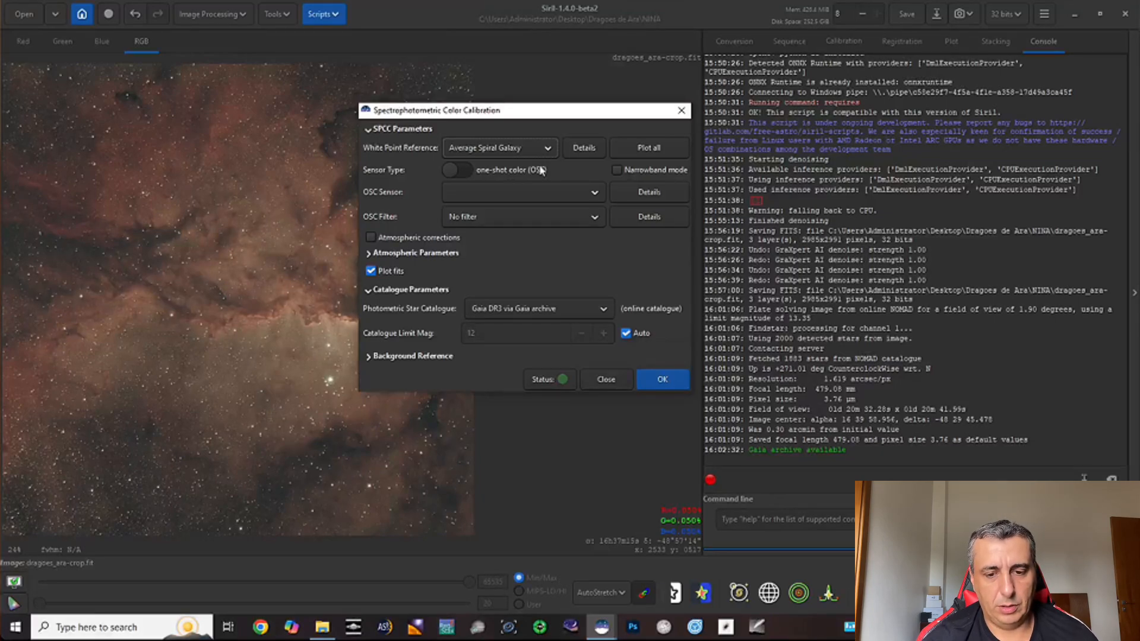
Step: Set the OSC sensor to Sony IMX533 in the Spectrophotometric Color Calibration
left_click(618, 170)
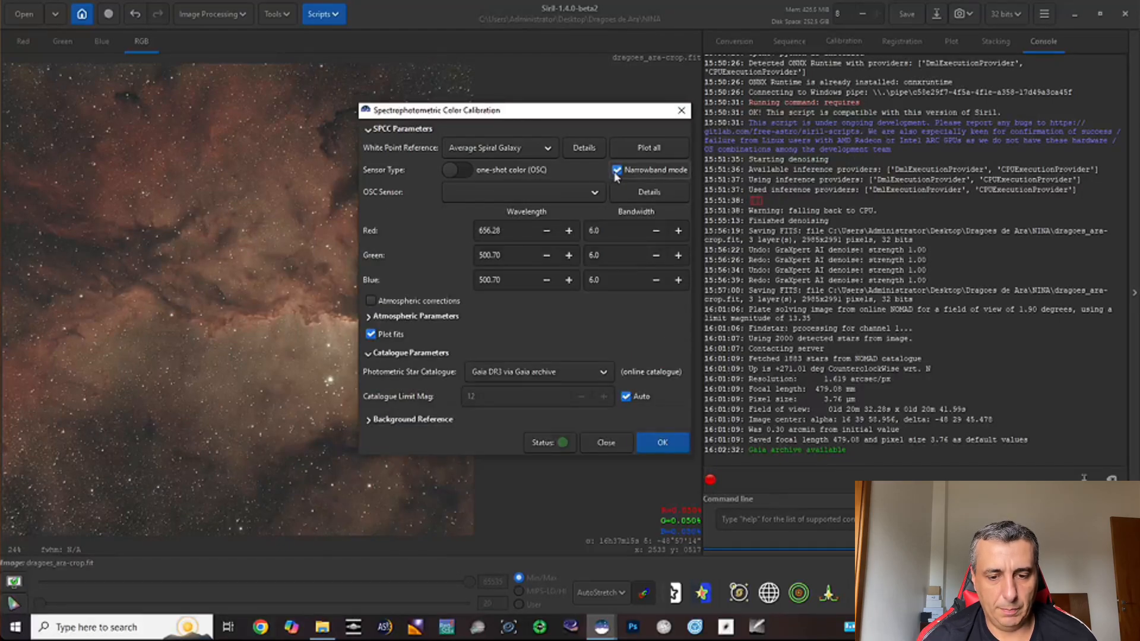
left_click(617, 169)
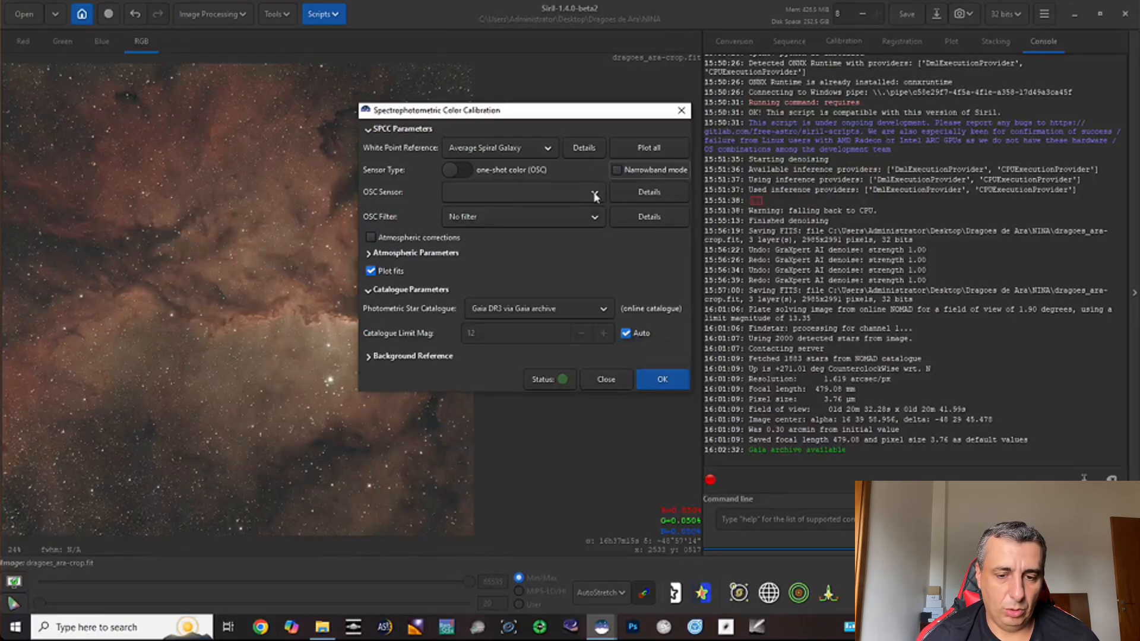
left_click(593, 193)
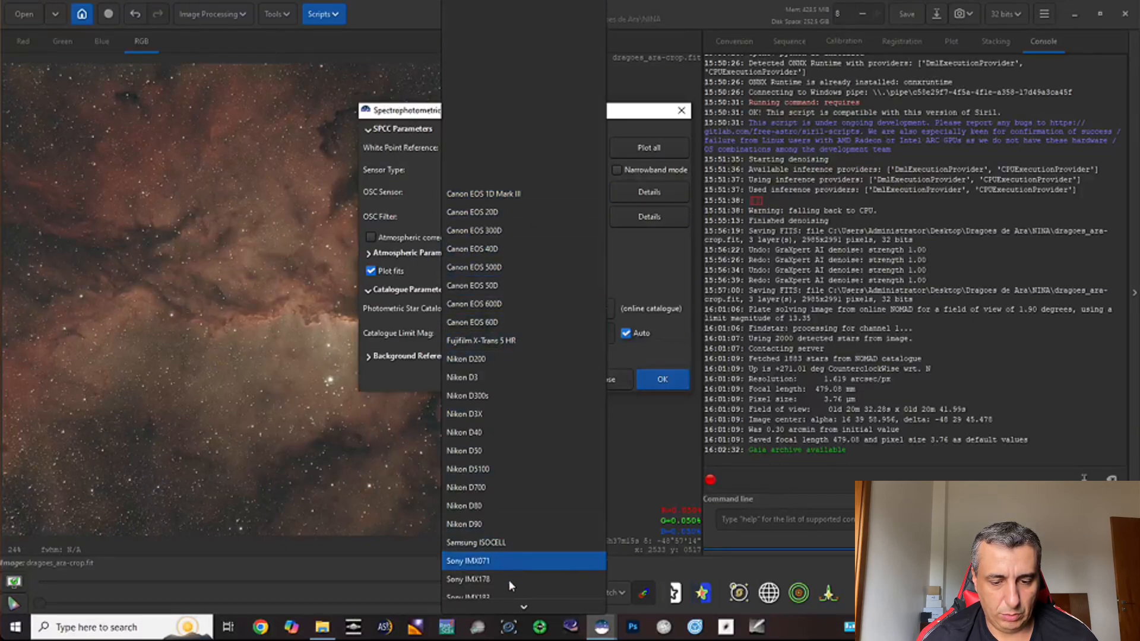
mouse_move(510, 605)
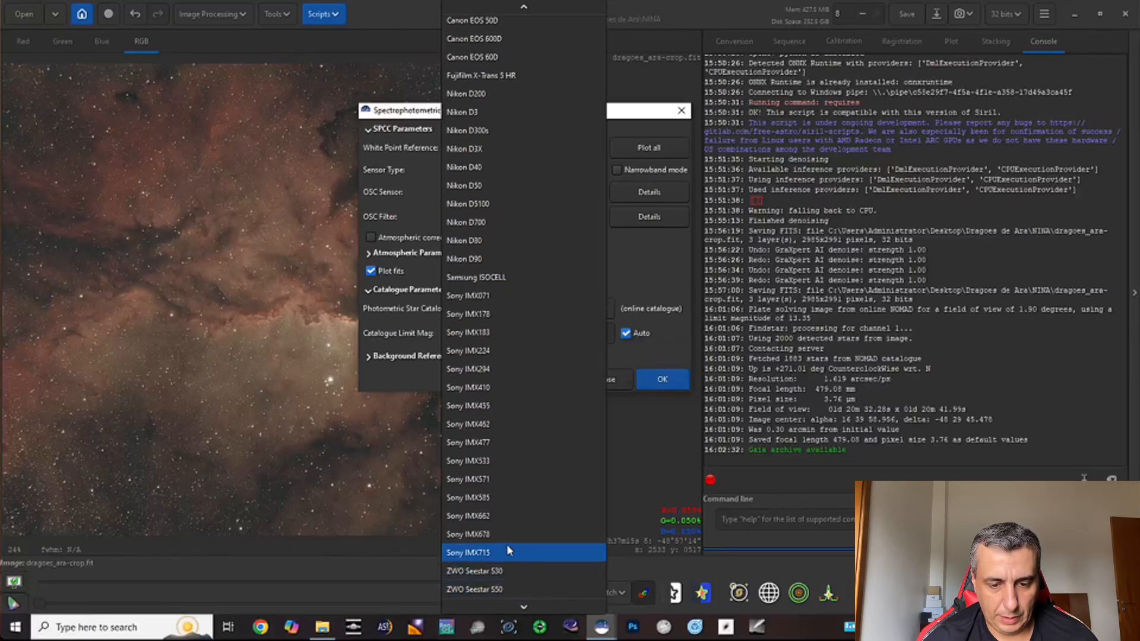
left_click(494, 461)
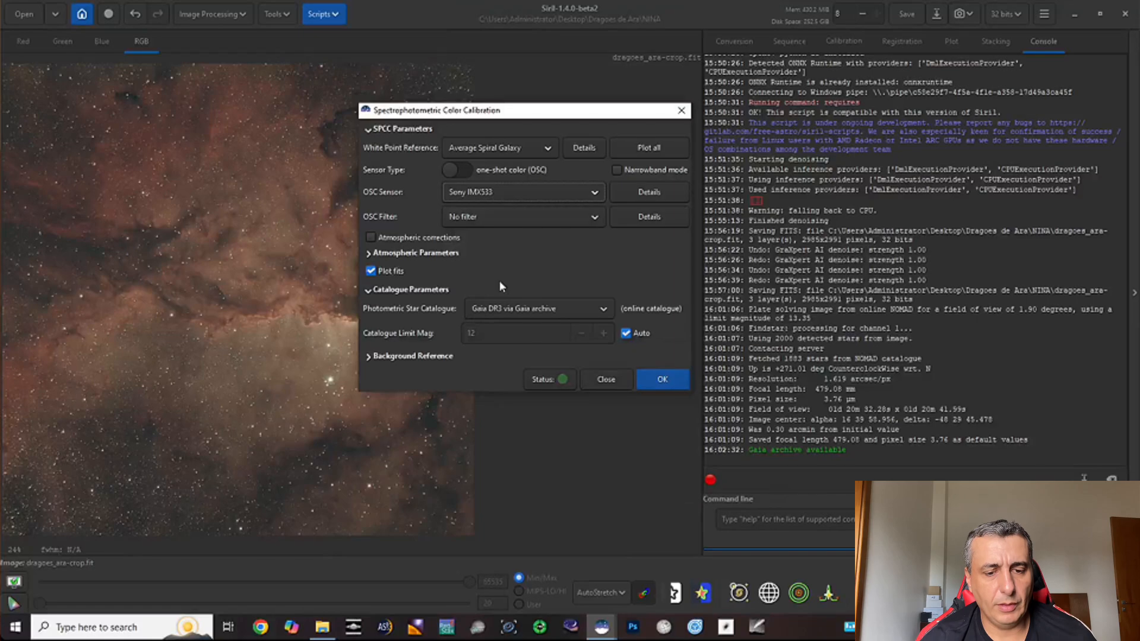
left_click(594, 217)
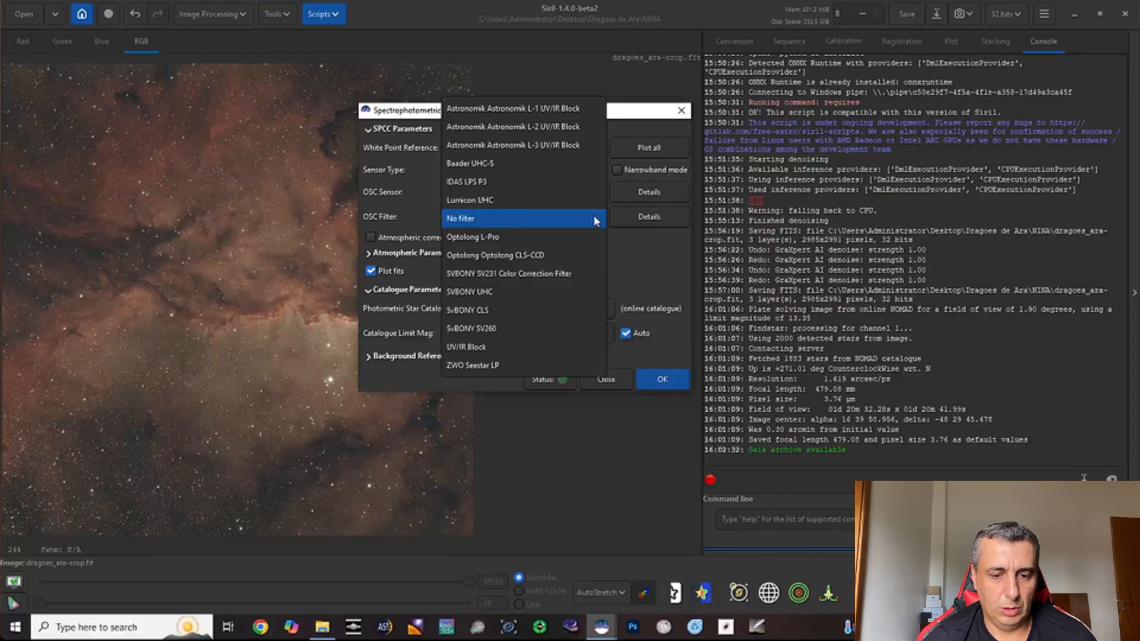
left_click(534, 236)
left_click(589, 218)
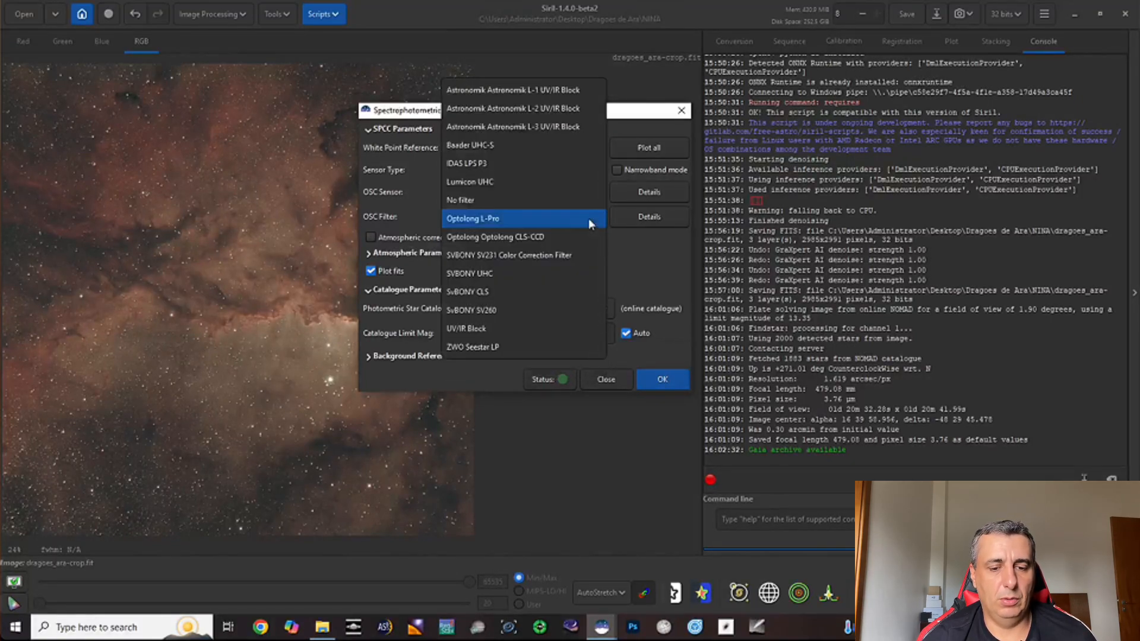
left_click(561, 206)
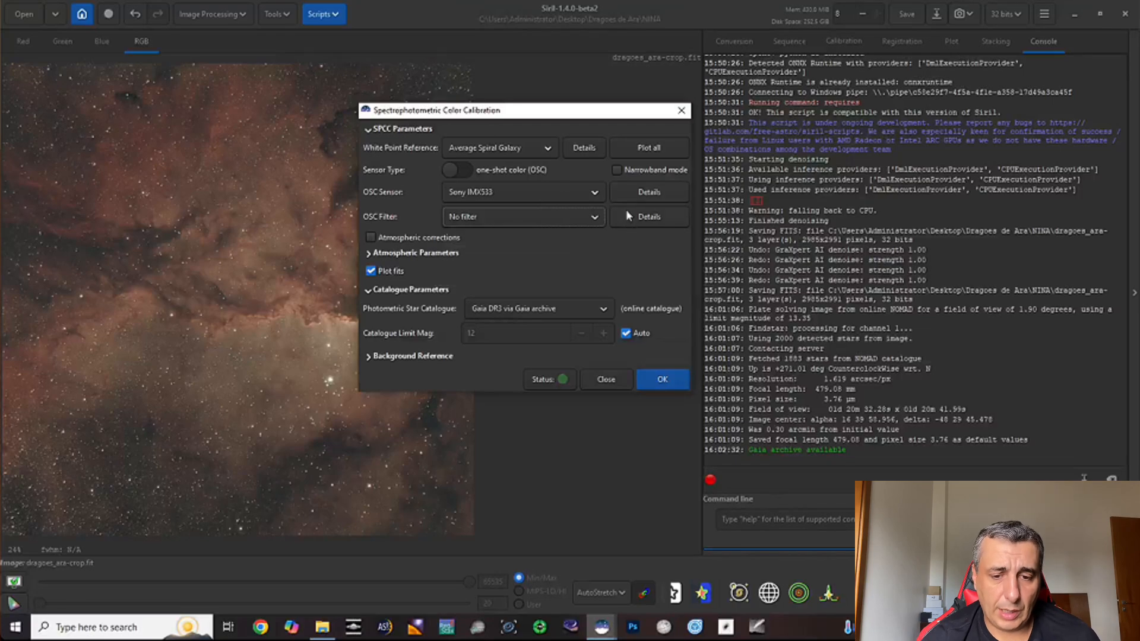
Step: Calibrate the colors in narrowband mode with a bandwidth of 7.0 for red, green and blue, and close the resulting plots
left_click(617, 171)
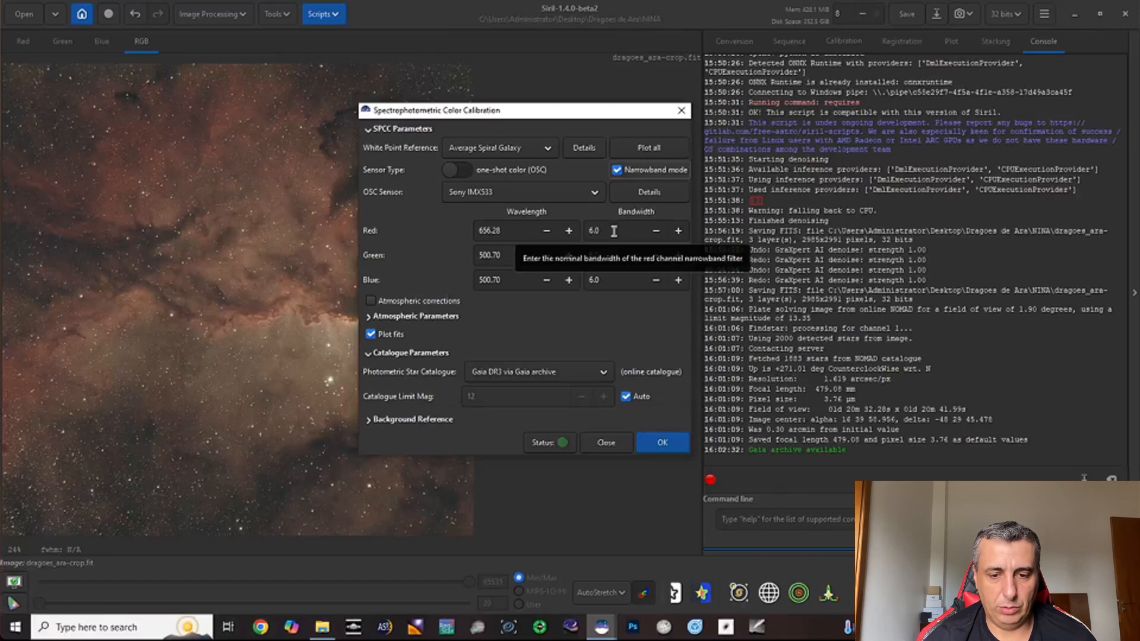
left_click(680, 231)
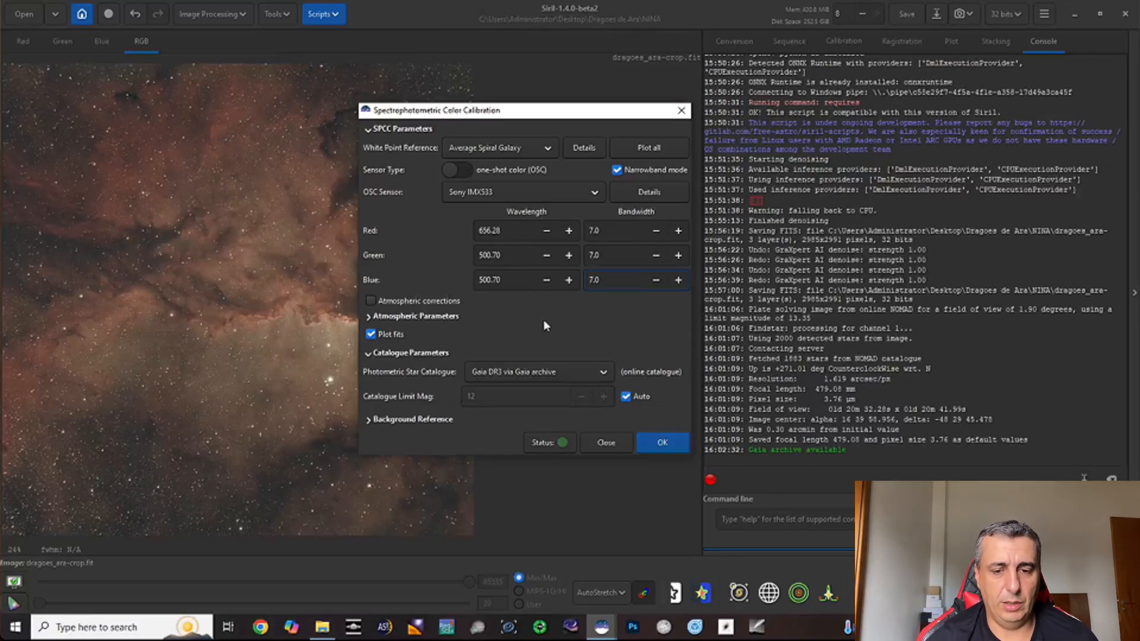
left_click(647, 444)
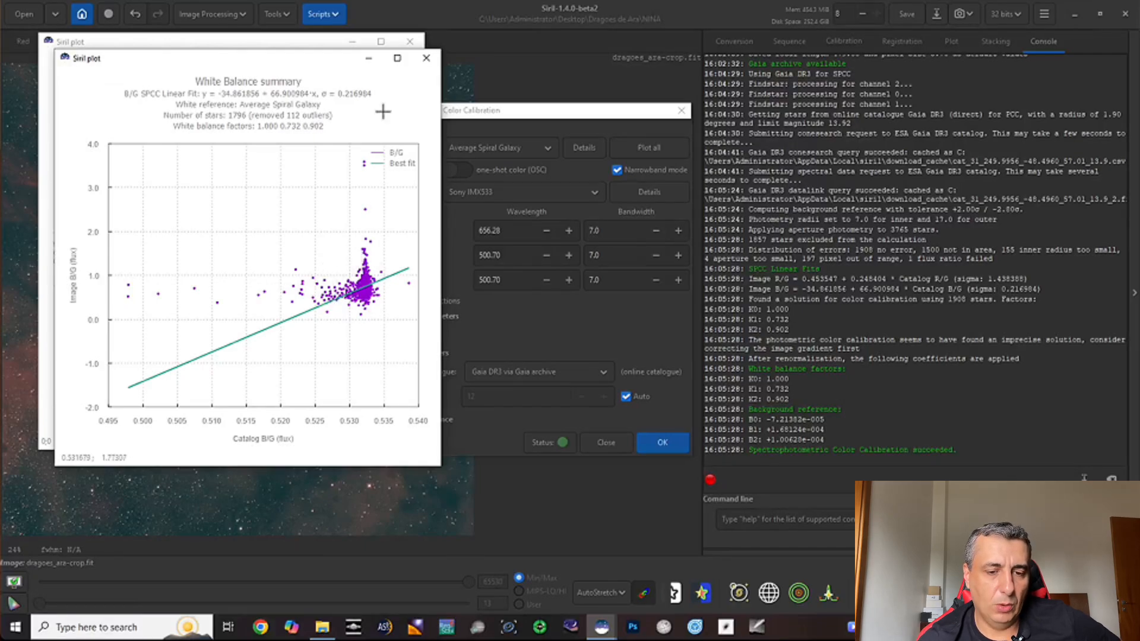
left_click(426, 58)
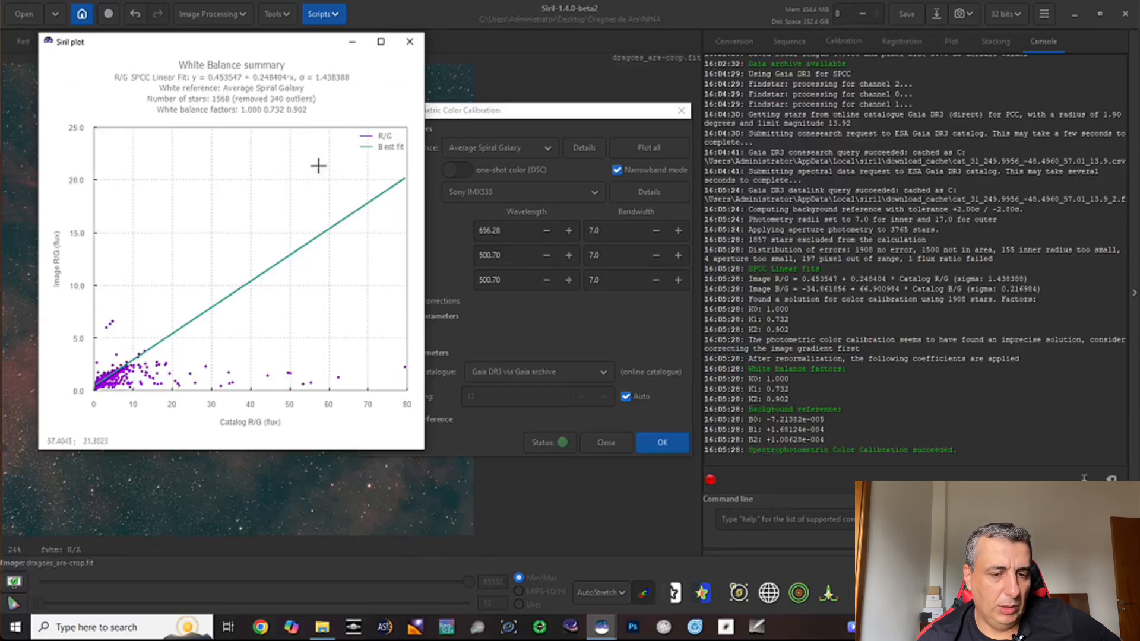
left_click(410, 43)
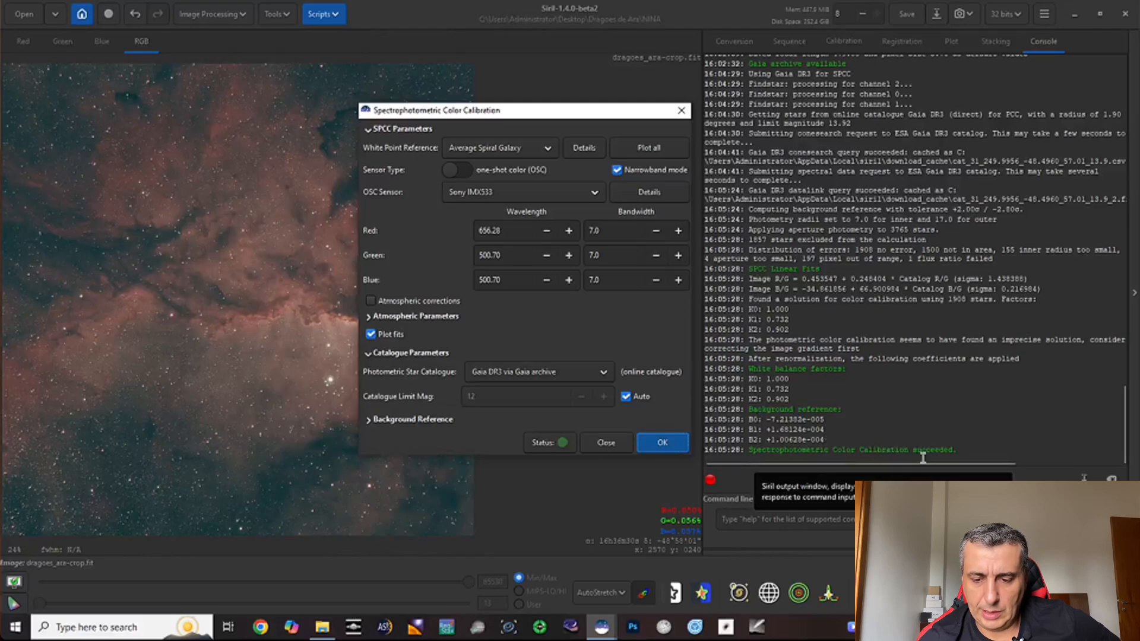
left_click(618, 444)
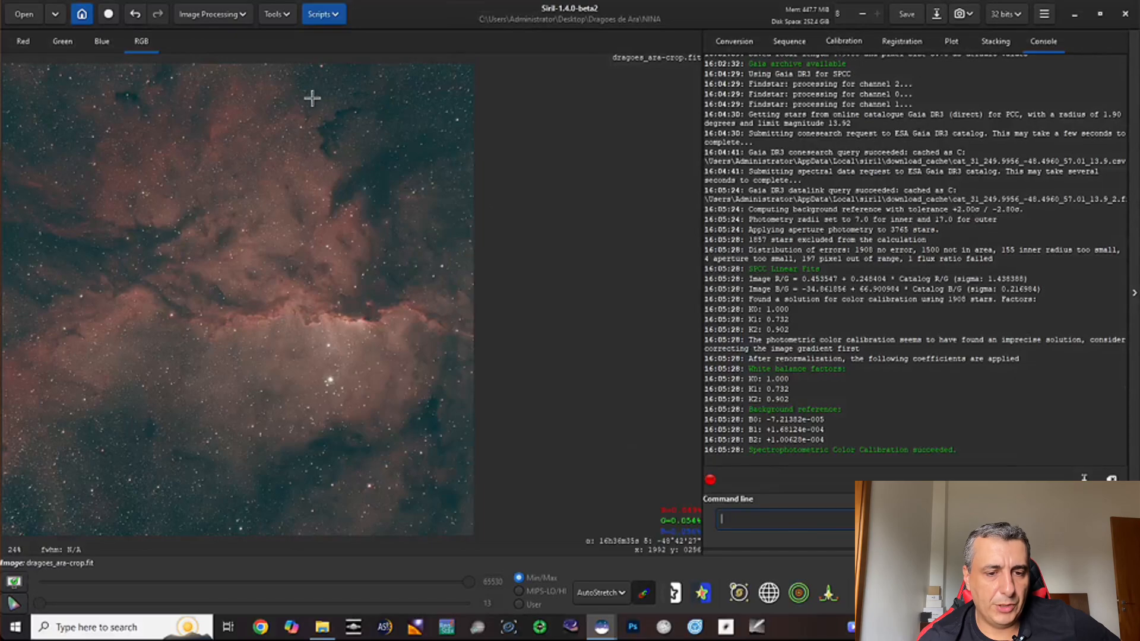
Step: Save dragoes_ara-crop.fit and compare the image with the color calibration undone and redone
left_click(907, 15)
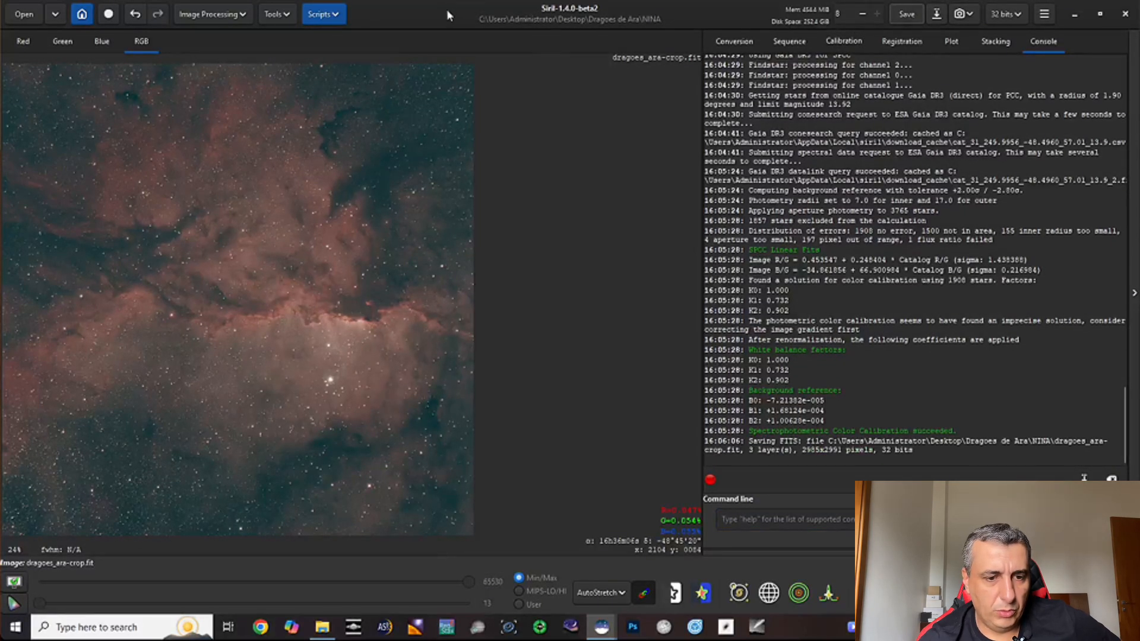
left_click(135, 18)
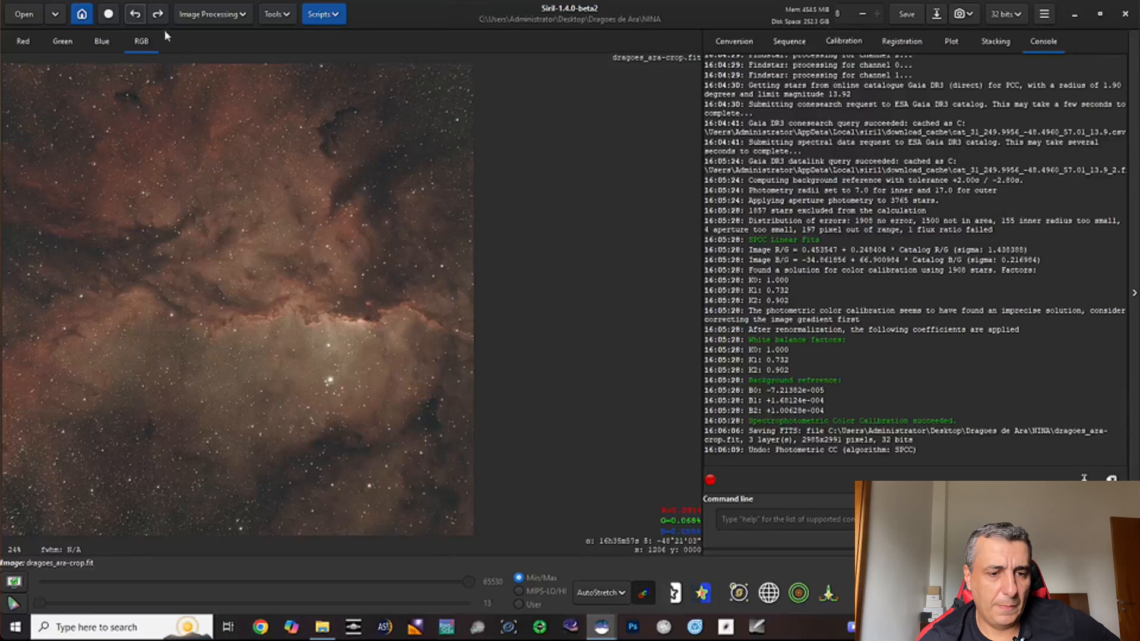
left_click(158, 14)
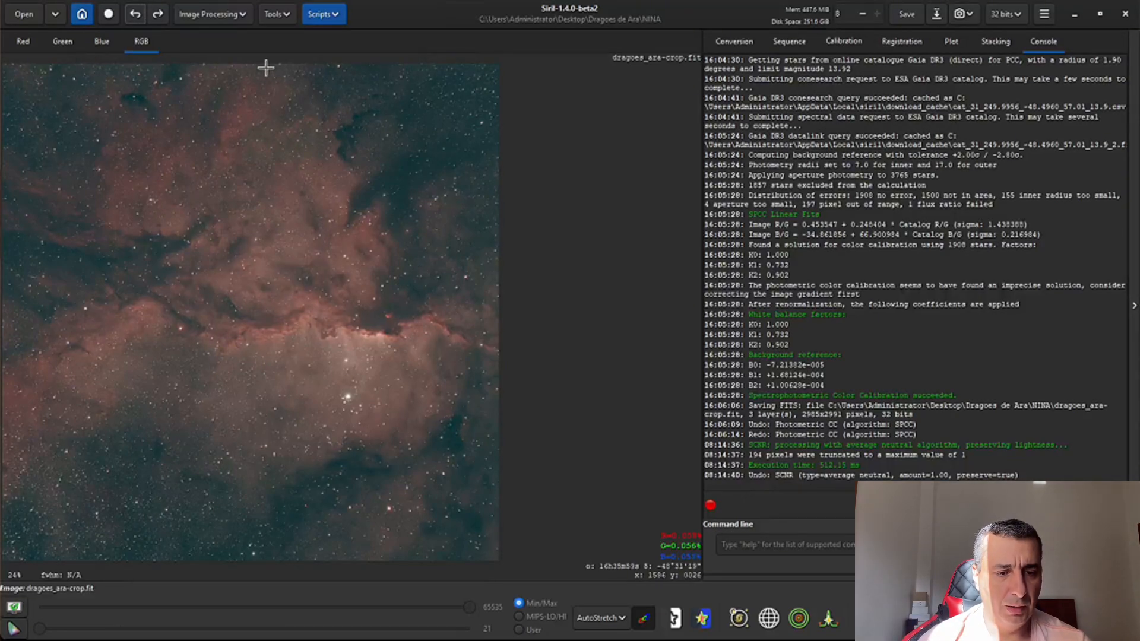
Step: Remove the green noise from the image with the Average Neutral protection method and preserved lightness
left_click(240, 17)
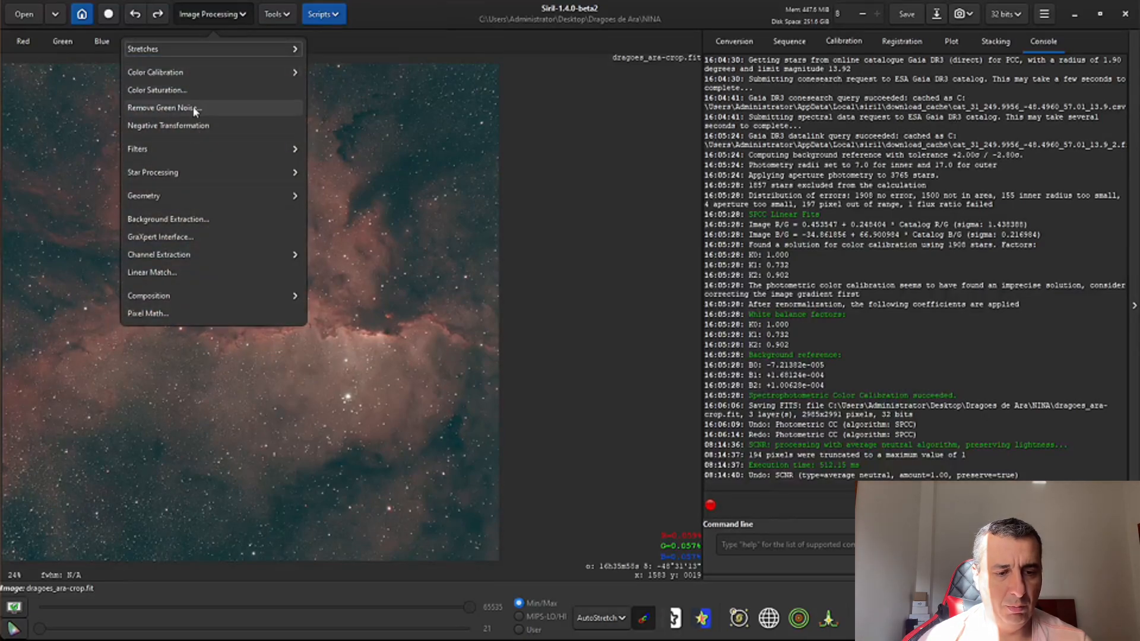
left_click(194, 109)
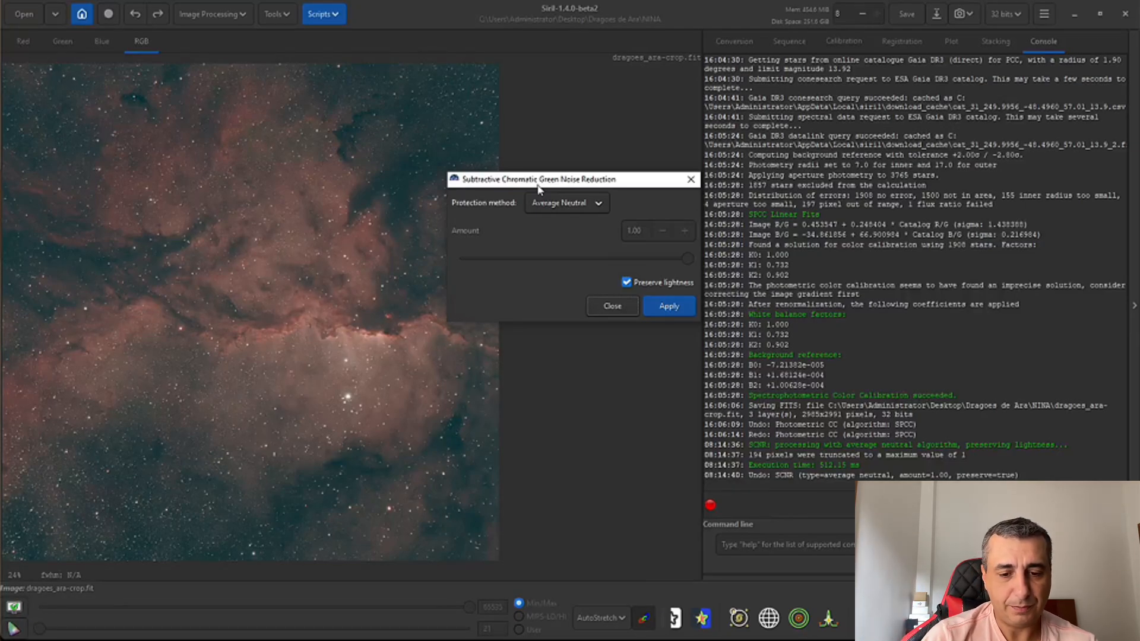
left_click_drag(538, 185, 520, 159)
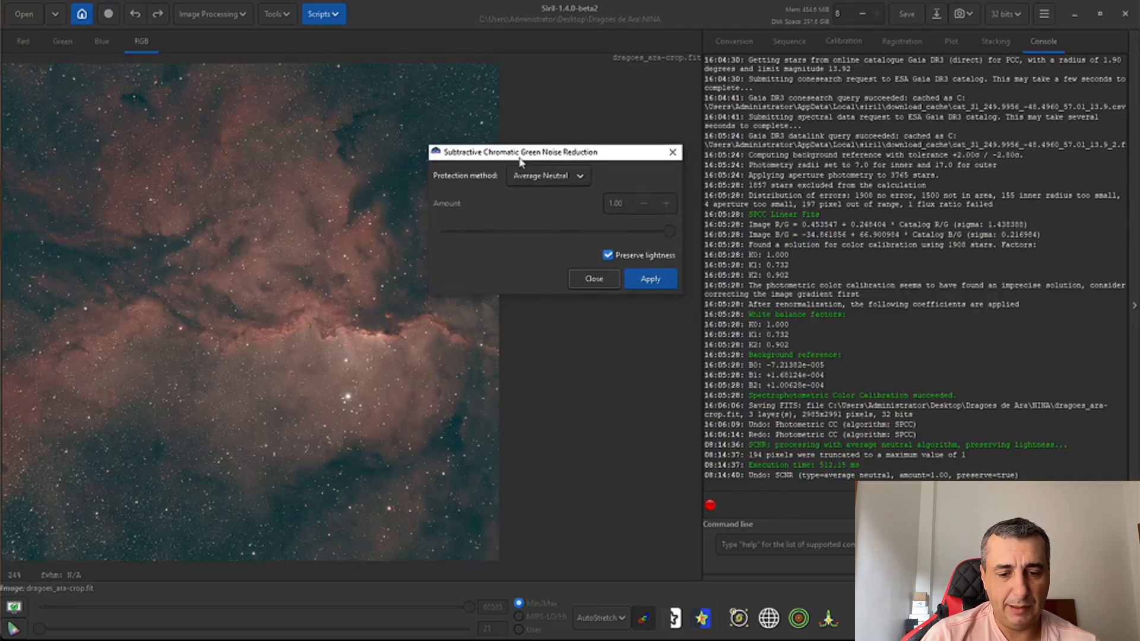
left_click(585, 178)
left_click(579, 177)
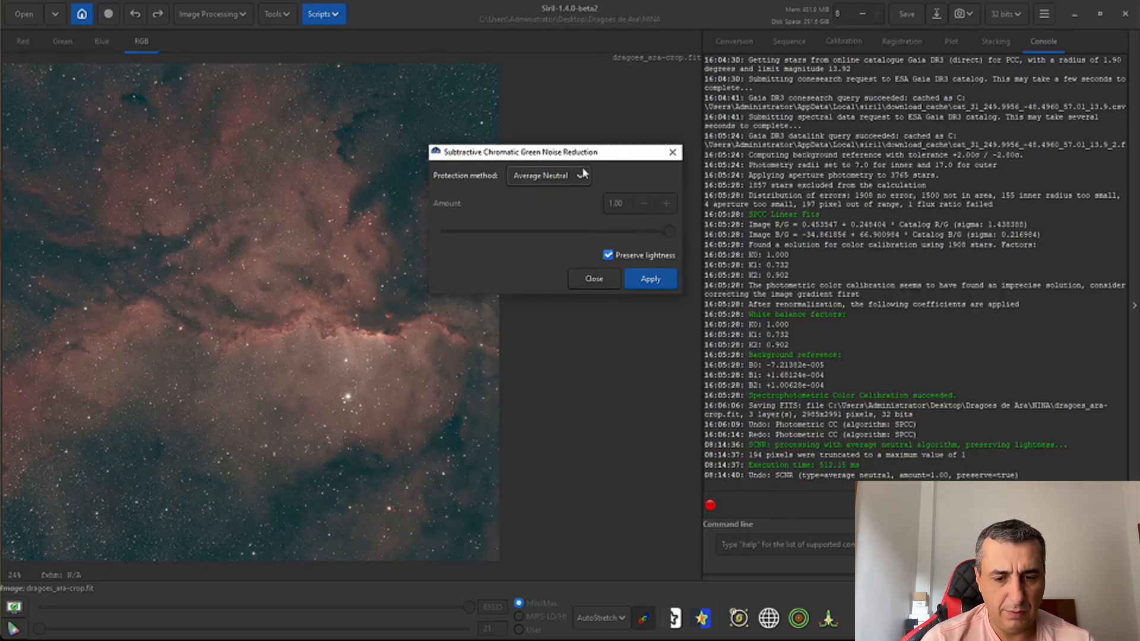
left_click_drag(593, 156, 625, 161)
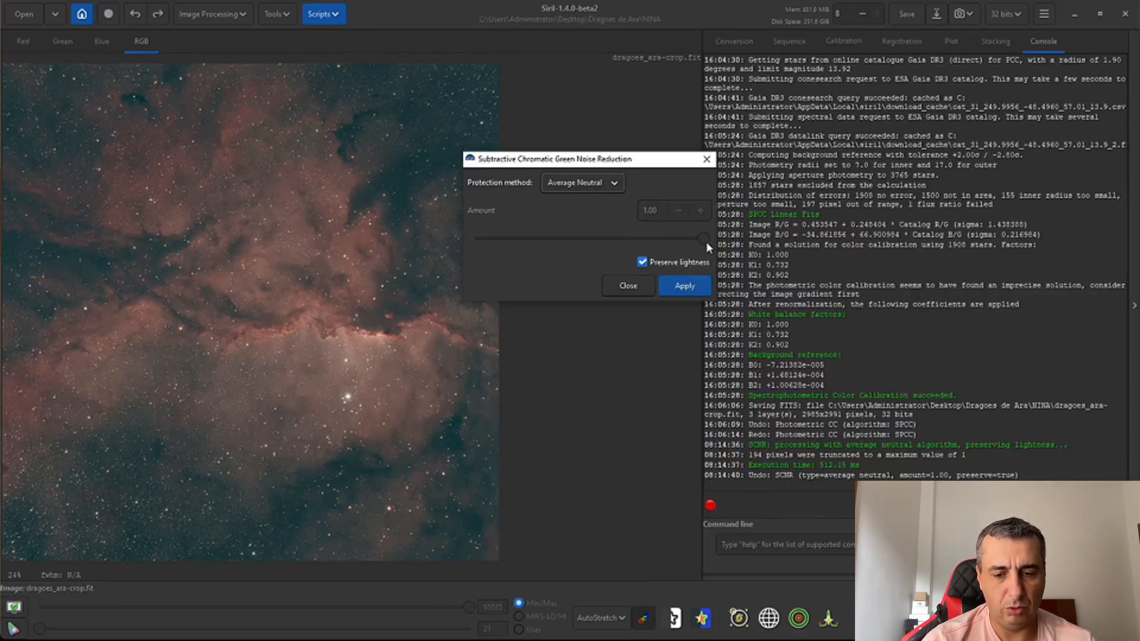
left_click_drag(650, 166, 666, 173)
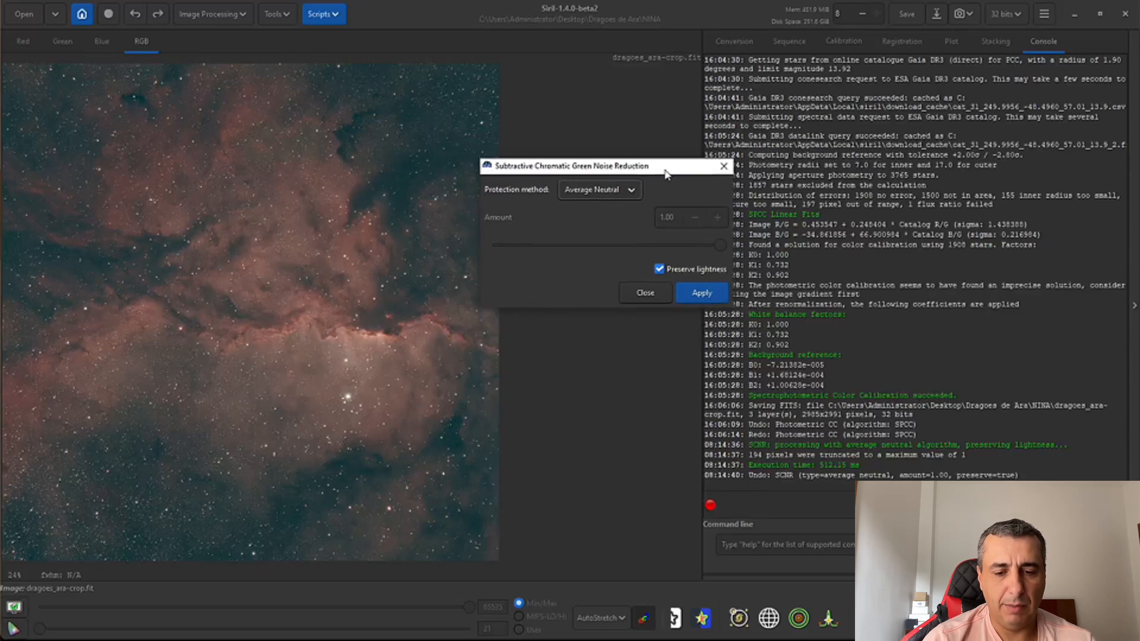
left_click(693, 295)
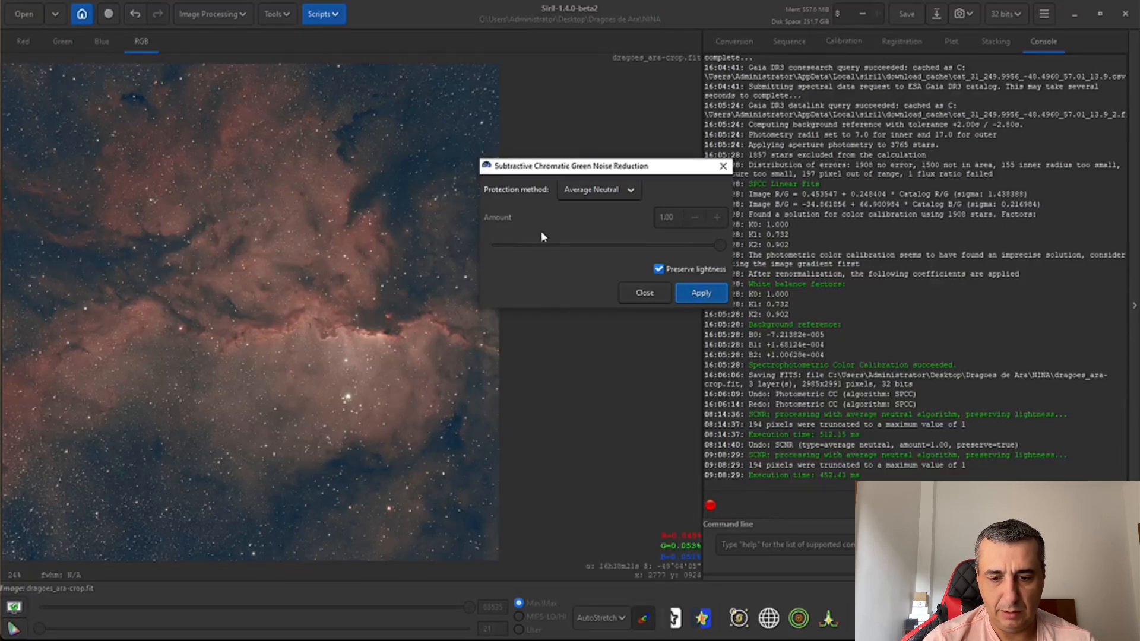
left_click(641, 292)
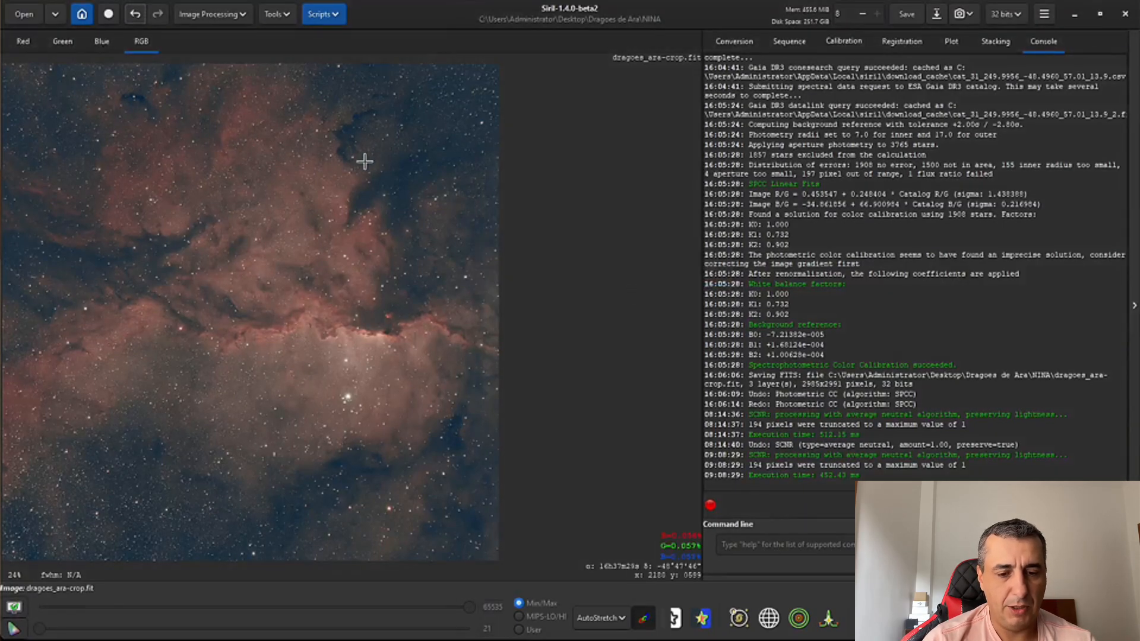
Step: Compare the image with the green noise removal undone and redone, and save dragoes_ara-crop.fit
left_click(136, 14)
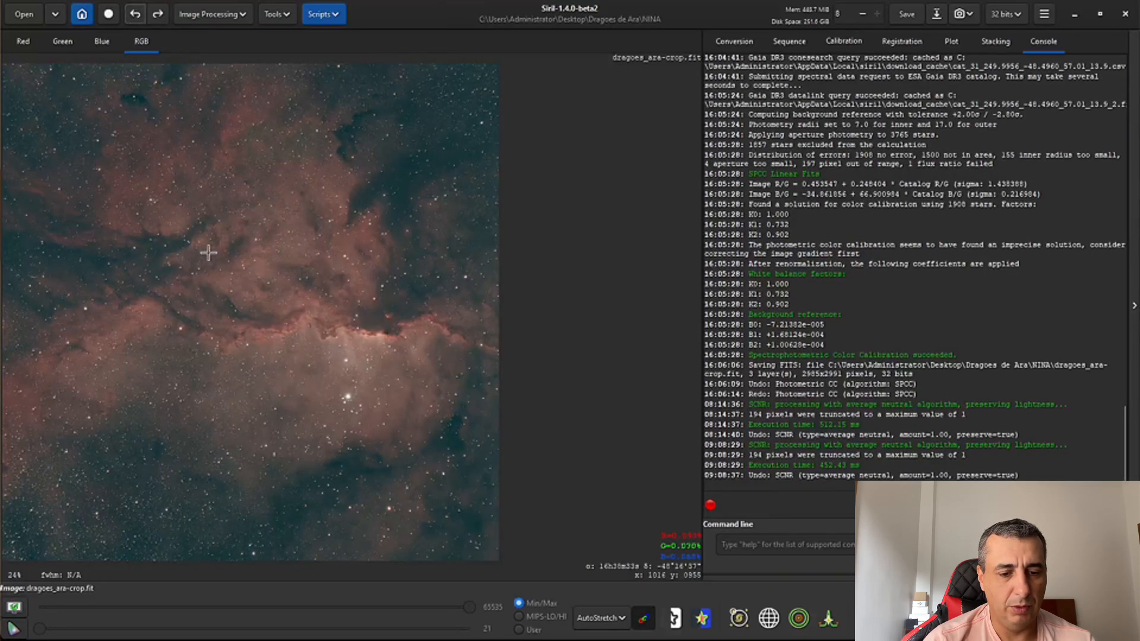
left_click(158, 14)
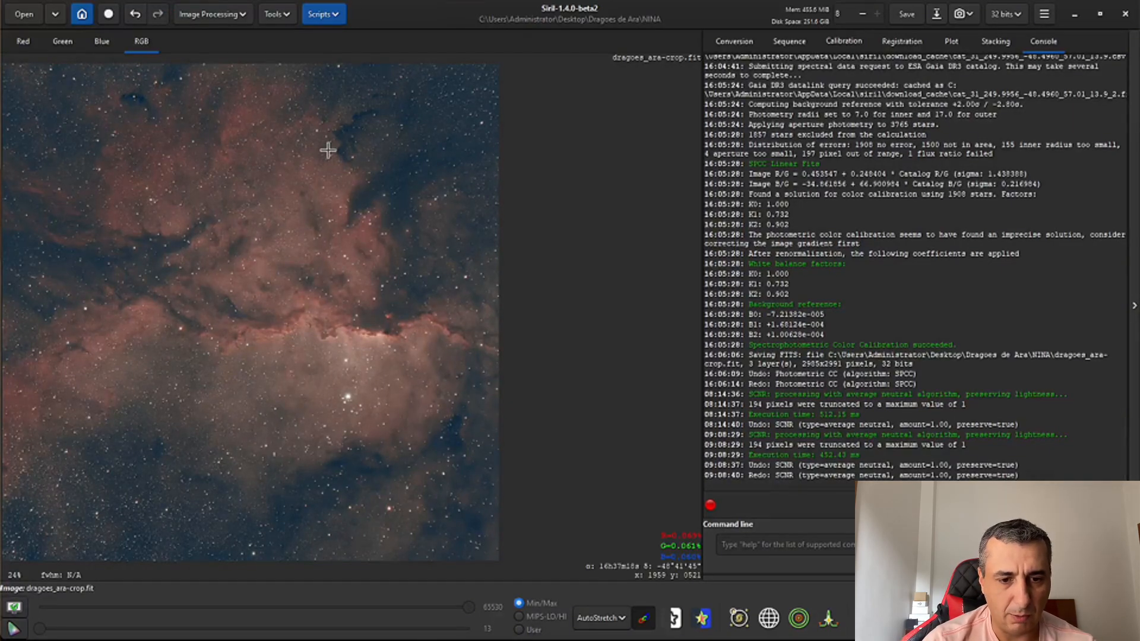
left_click(906, 15)
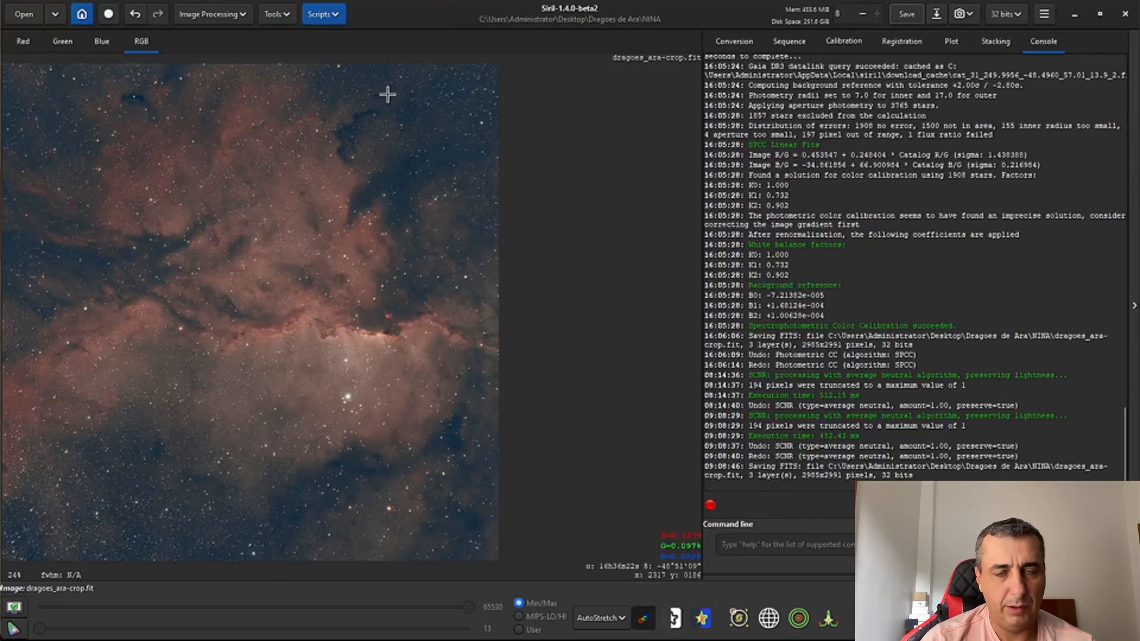
Step: Open StarNet star removal for dragoes_ara-crop.fit and switch the image display to Linear
left_click(239, 16)
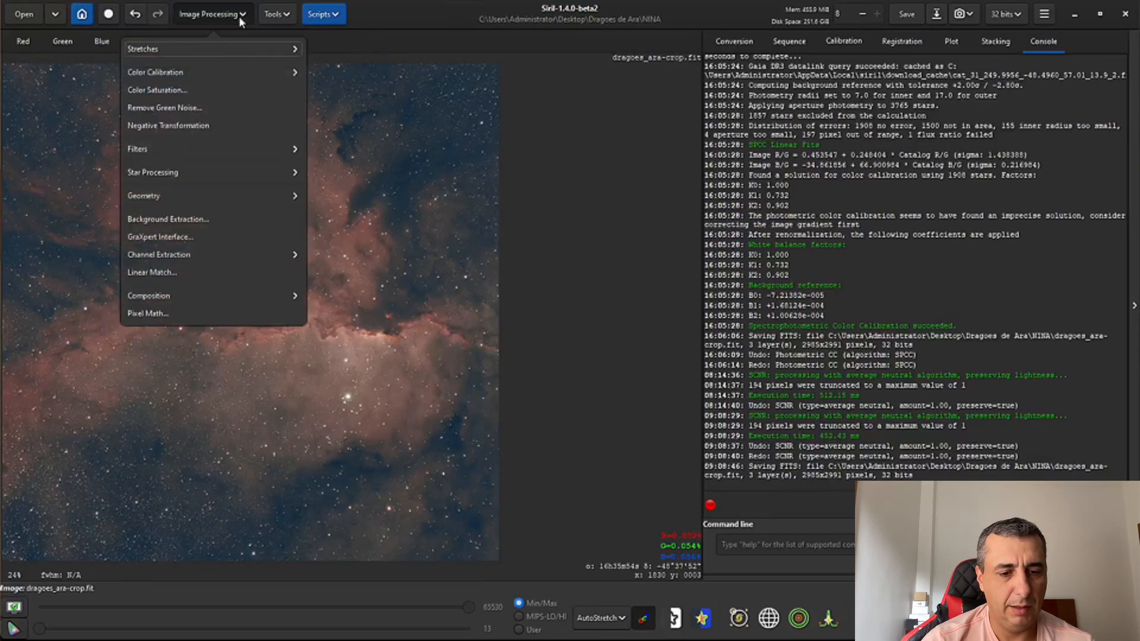
left_click(240, 175)
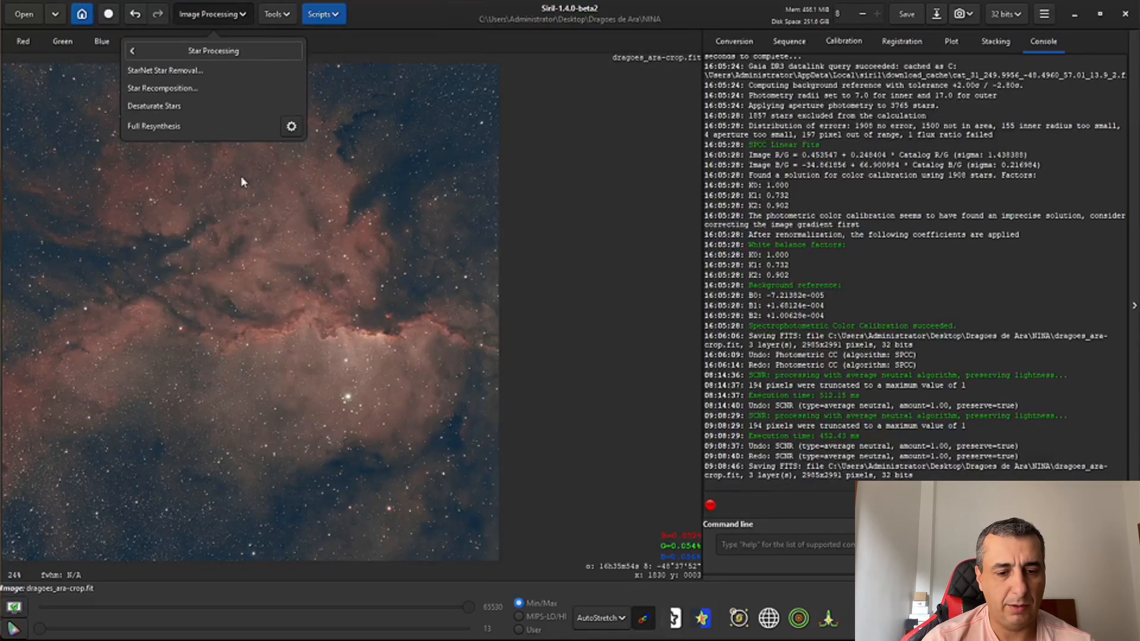
left_click(181, 72)
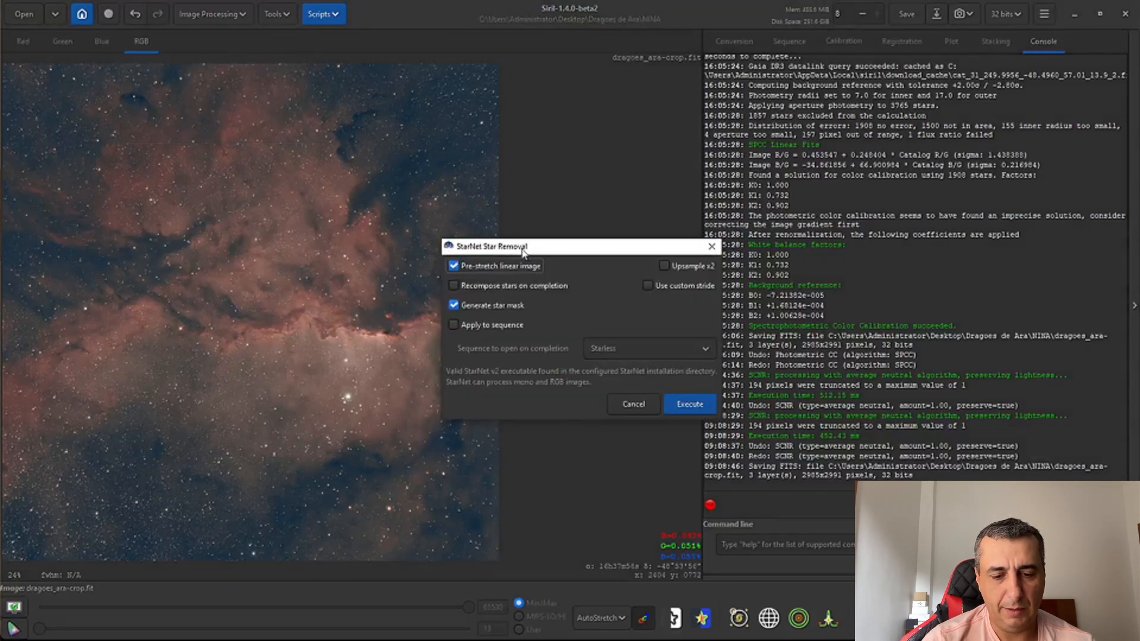
left_click_drag(522, 238, 591, 178)
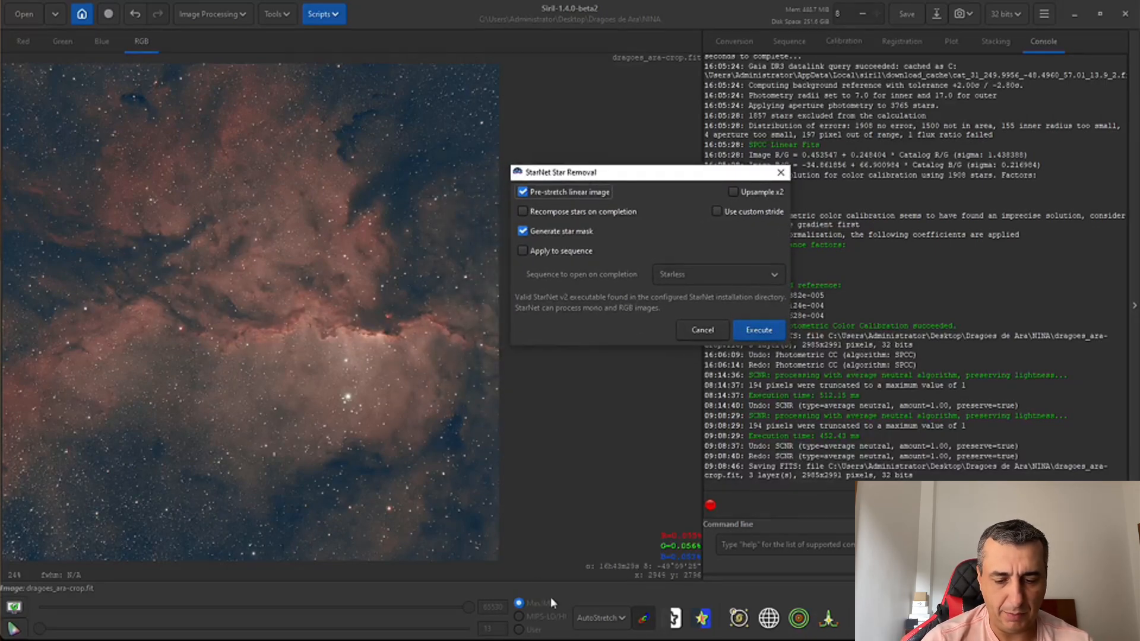
left_click(623, 621)
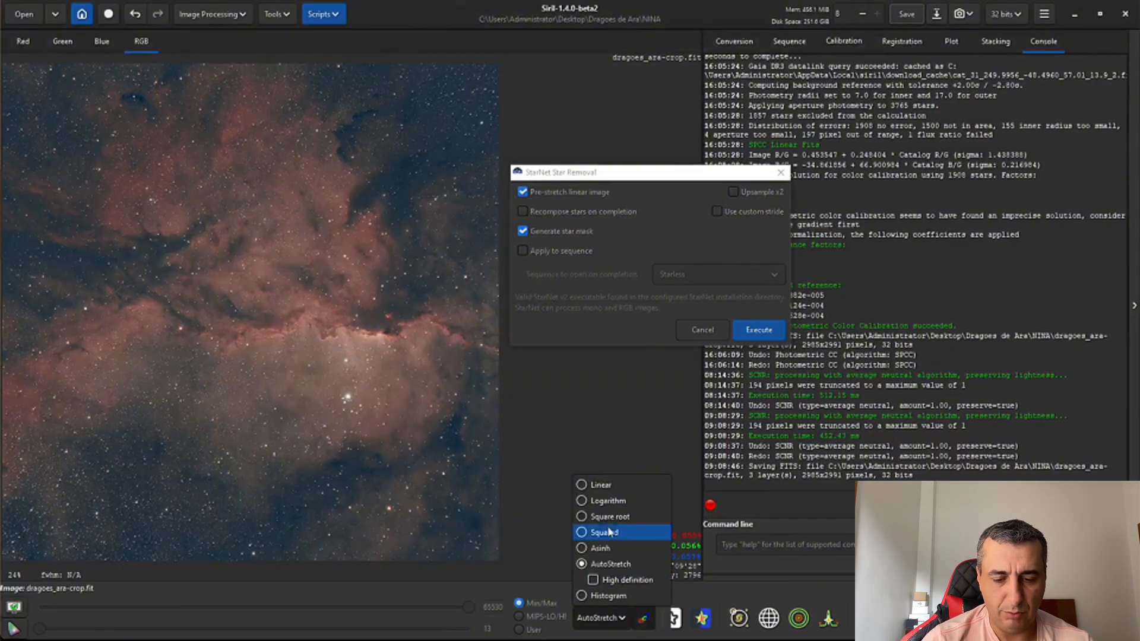
left_click(597, 488)
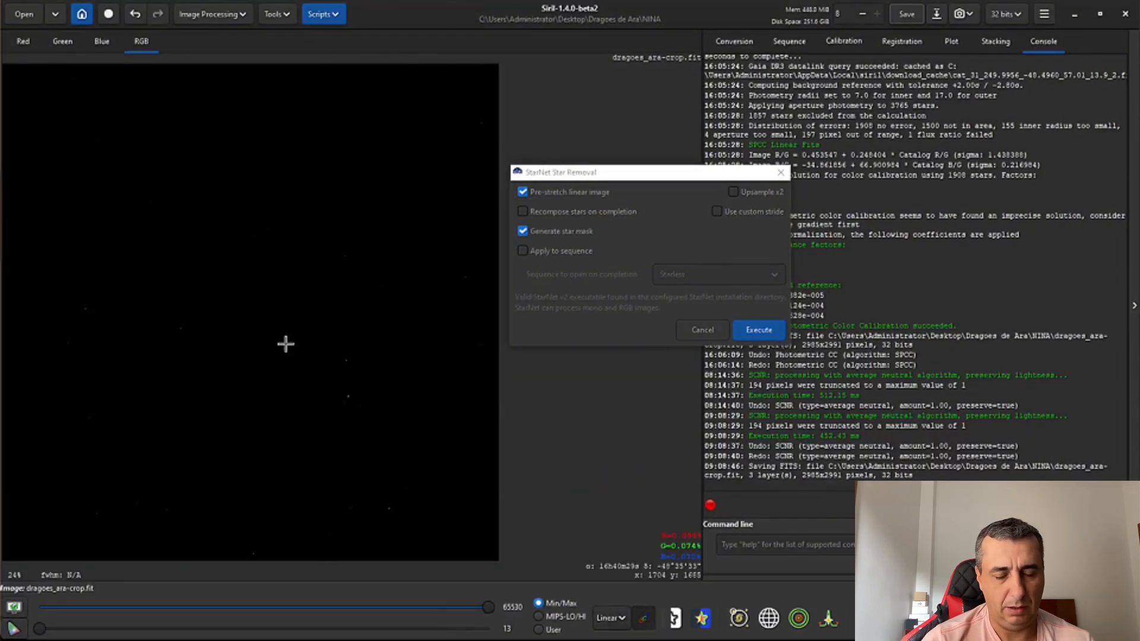
left_click(576, 176)
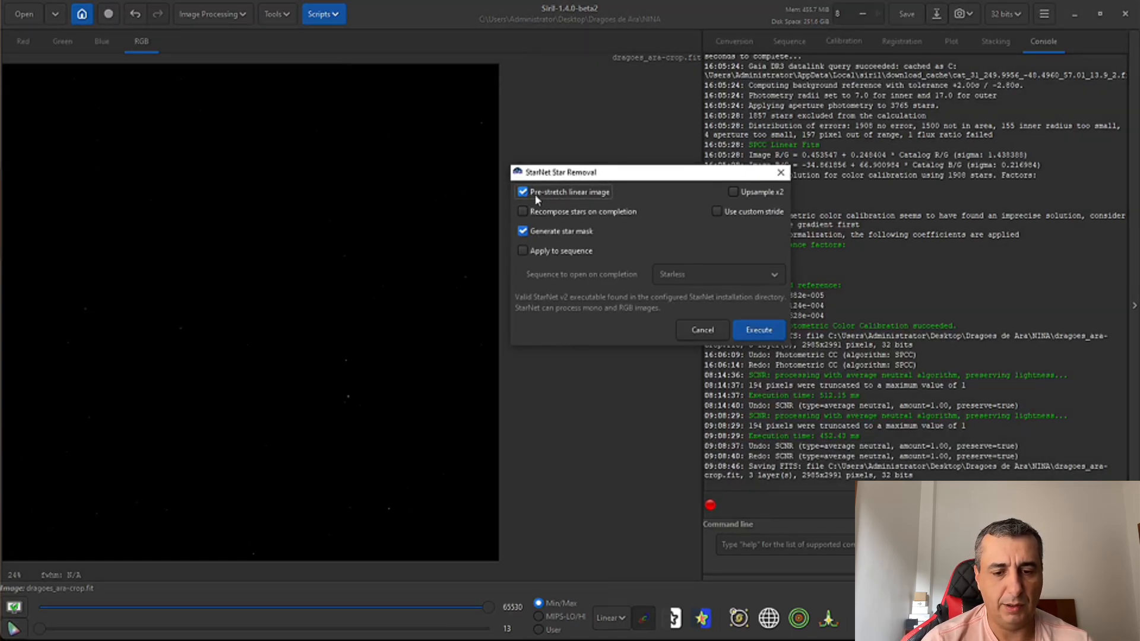
Step: Run StarNet with Pre-stretch linear image and Generate star mask enabled, without recomposing the stars on completion
mouse_move(536, 199)
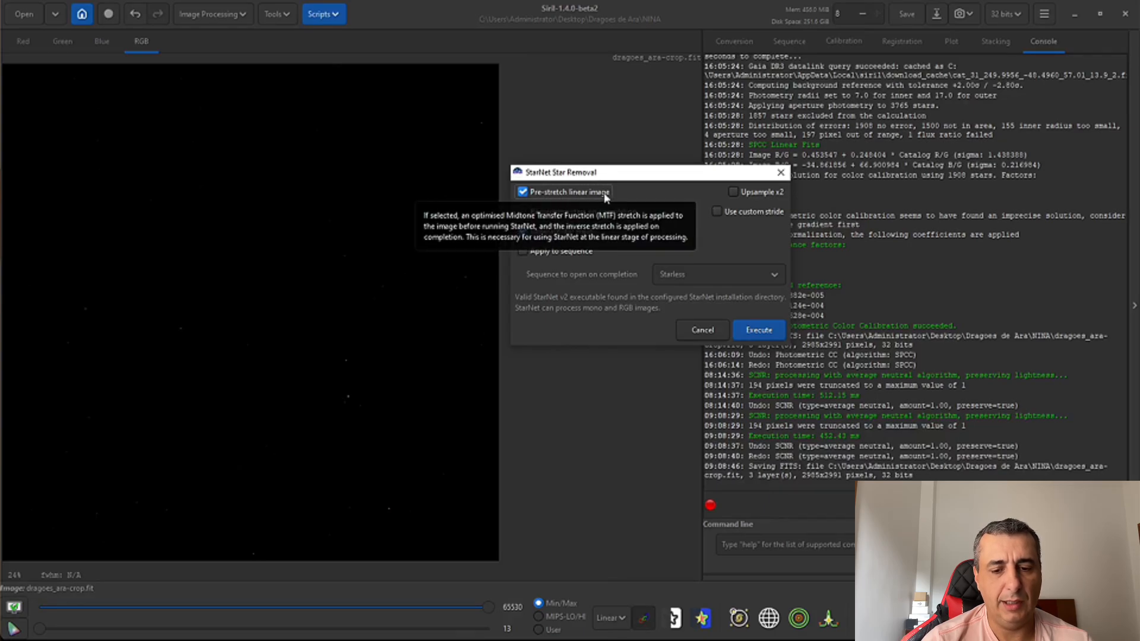
left_click_drag(646, 177, 640, 175)
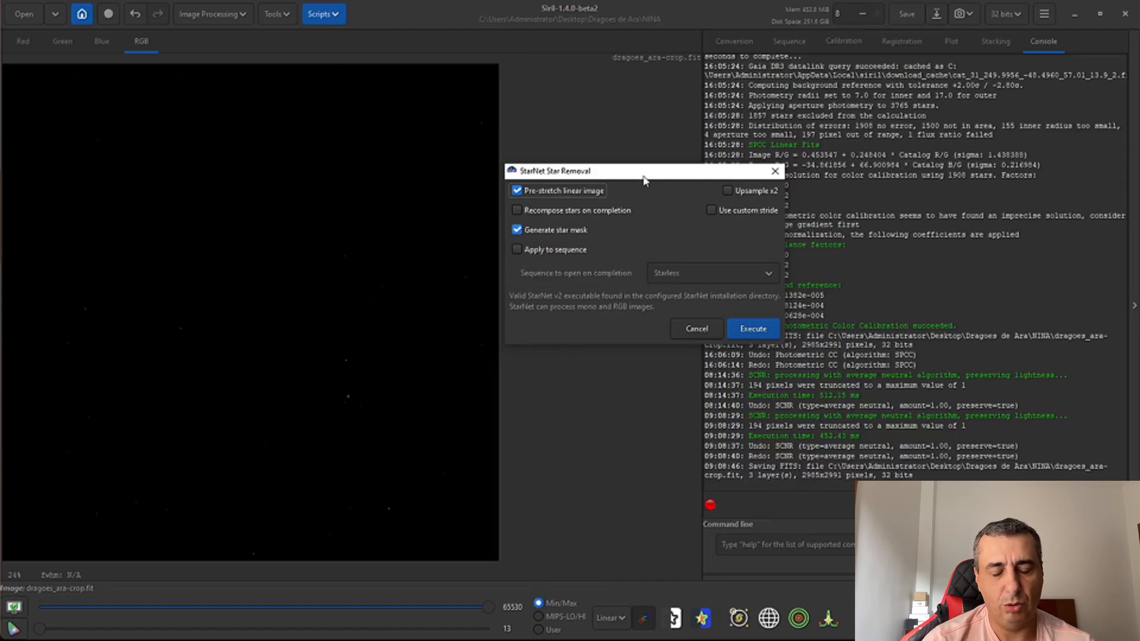
left_click_drag(642, 176, 637, 171)
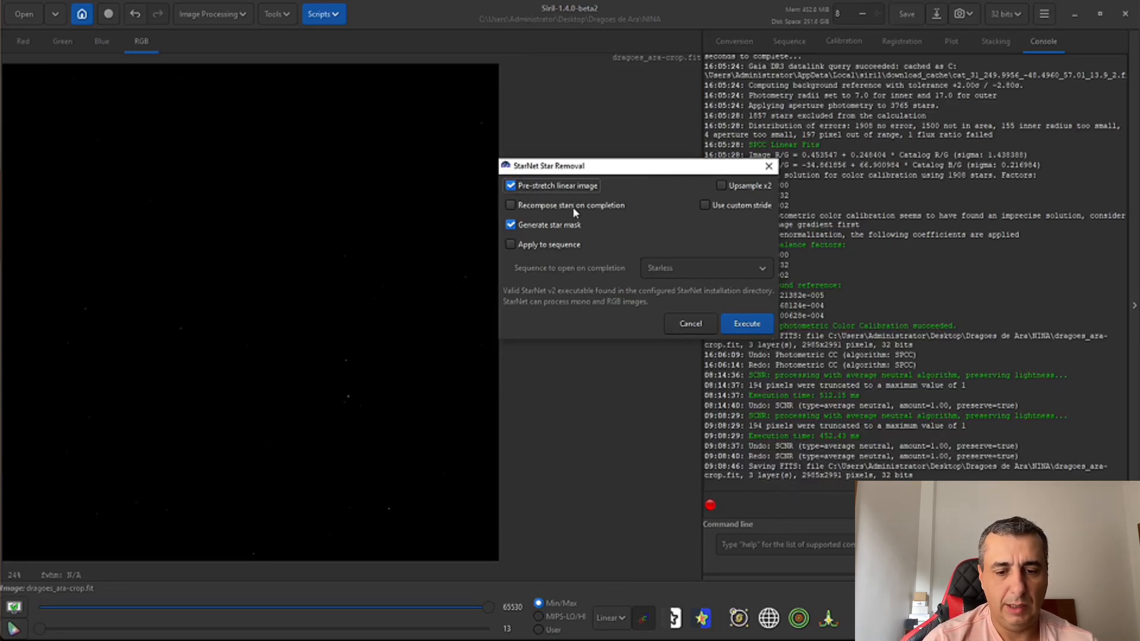
mouse_move(559, 227)
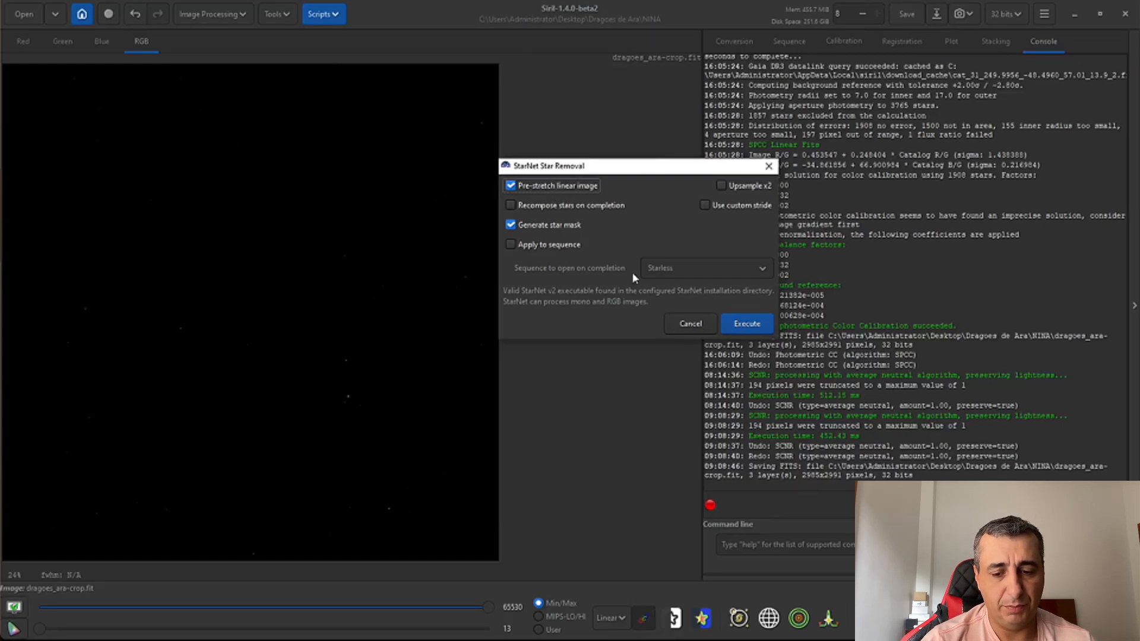
left_click(741, 329)
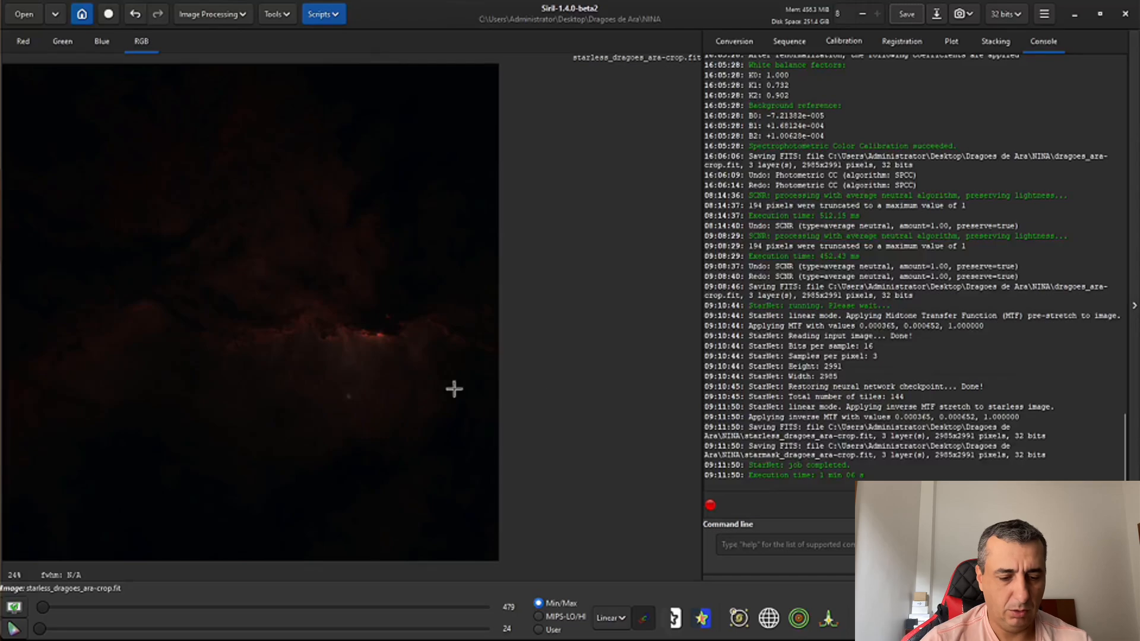
Step: Switch the display to AutoStretch and examine the whole starless image
left_click(618, 622)
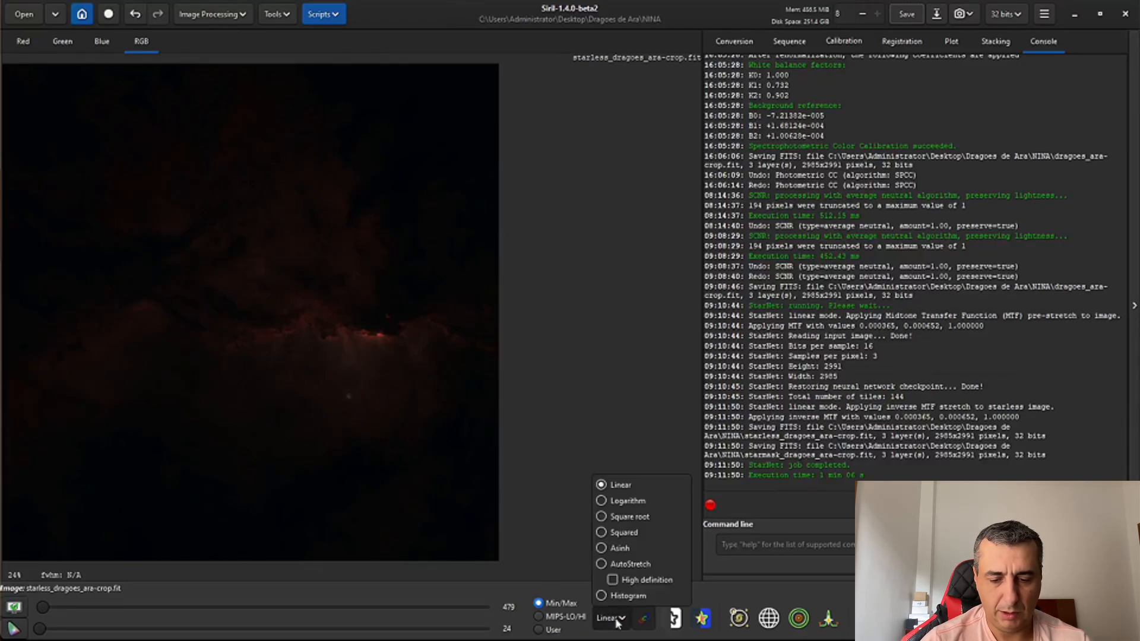
left_click(610, 563)
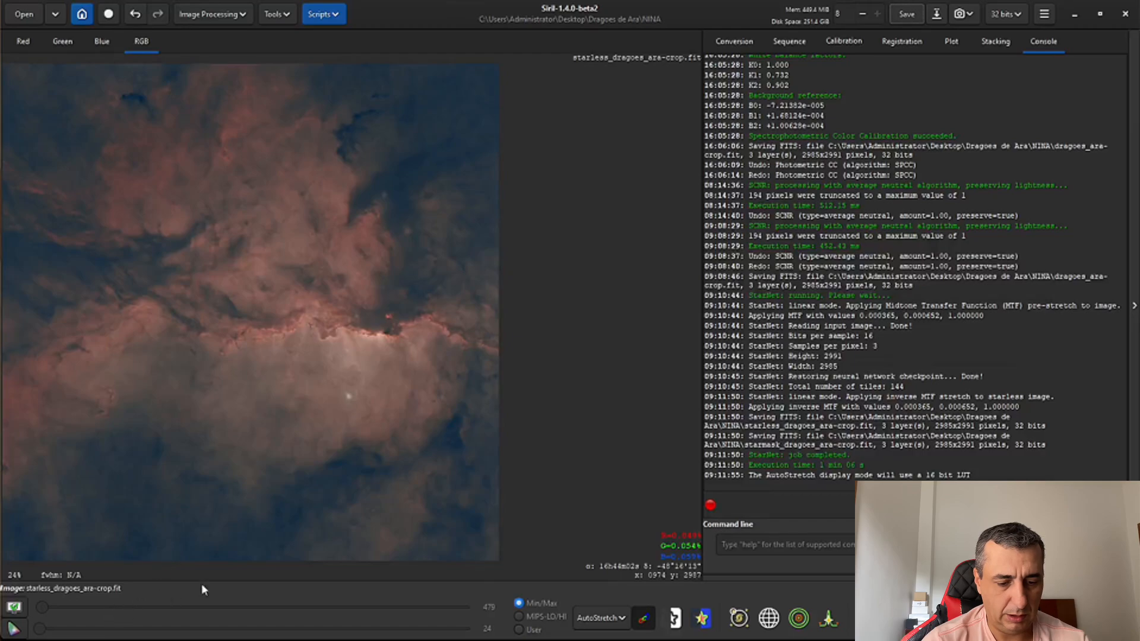
scroll(572, 457, "down", 2)
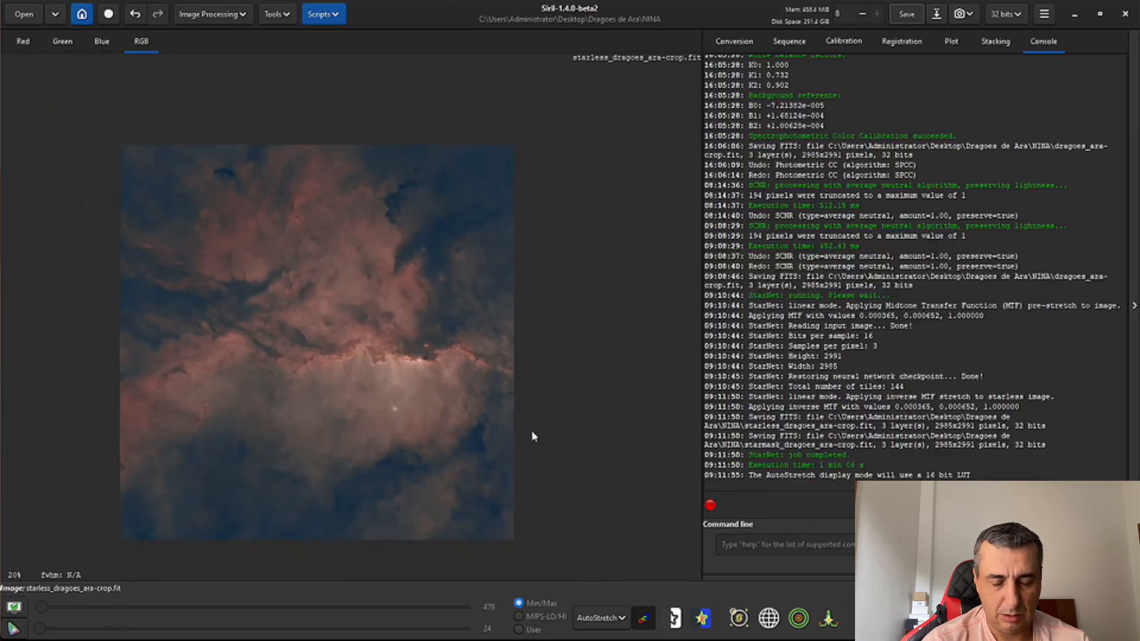
scroll(460, 382, "up", 1)
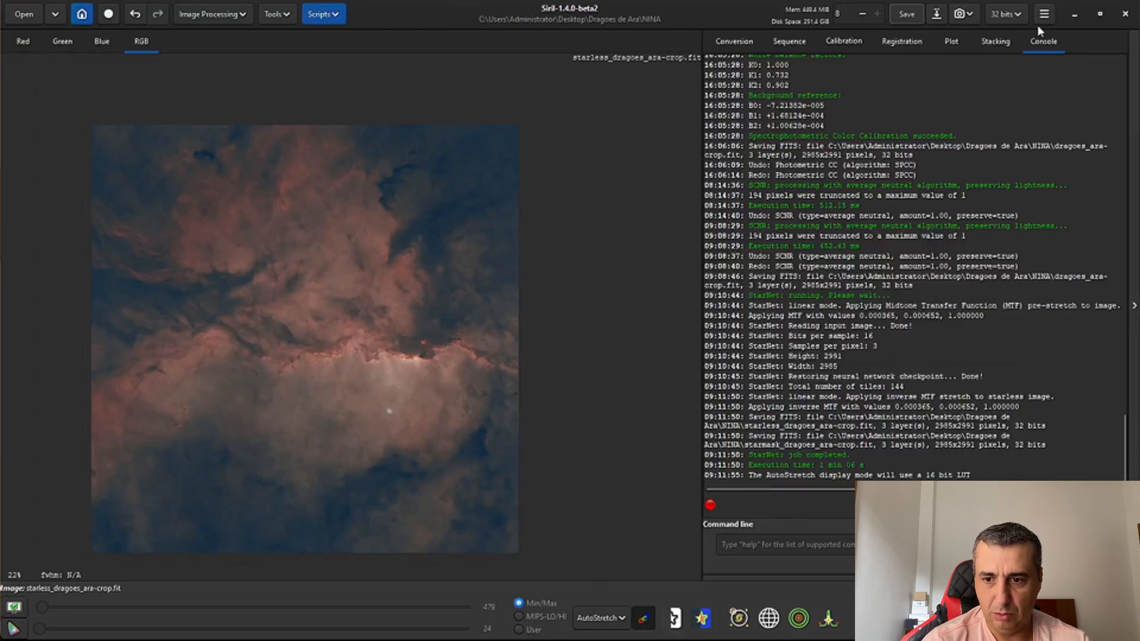
Step: Switch to File Explorer and check the starless and starmask files in the NINA folder against the open image
left_click(1102, 15)
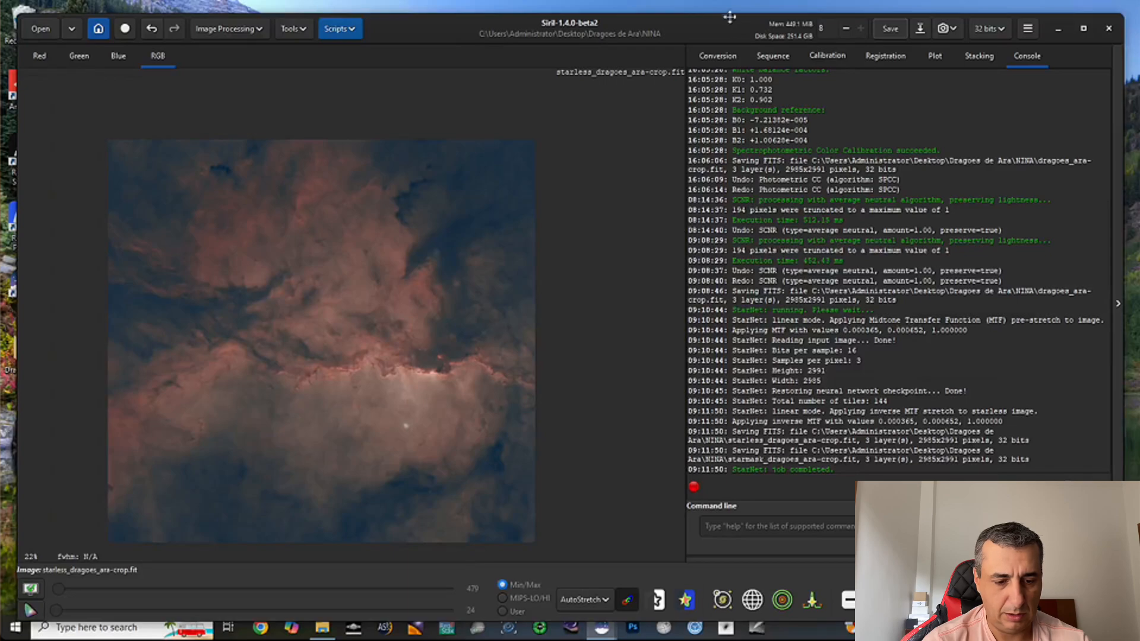
left_click_drag(726, 25, 723, 4)
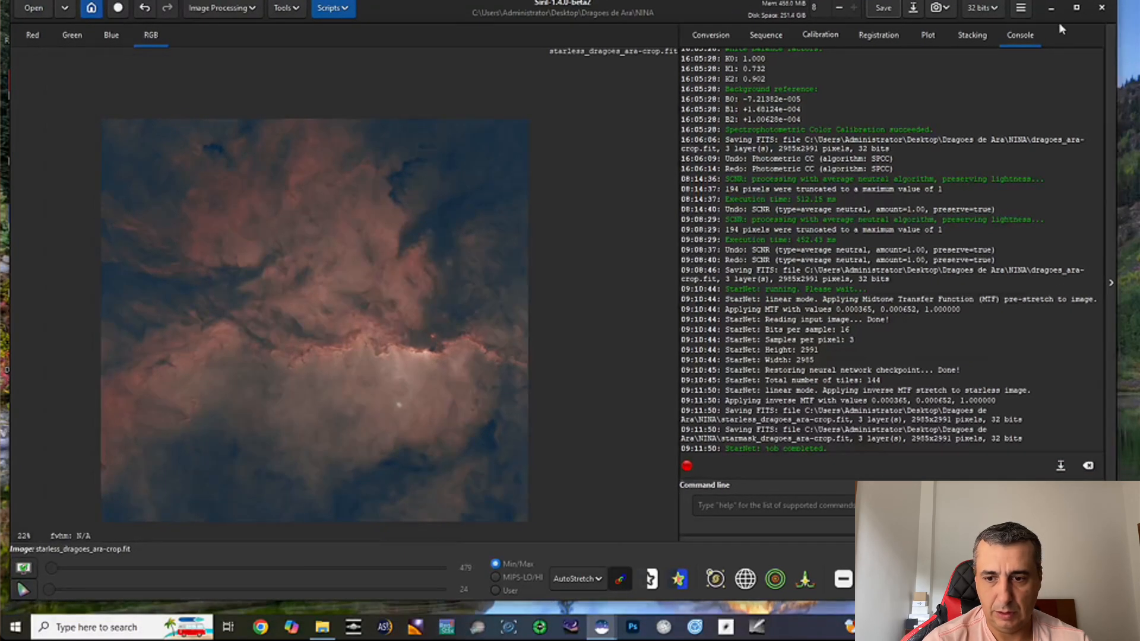
left_click(1079, 8)
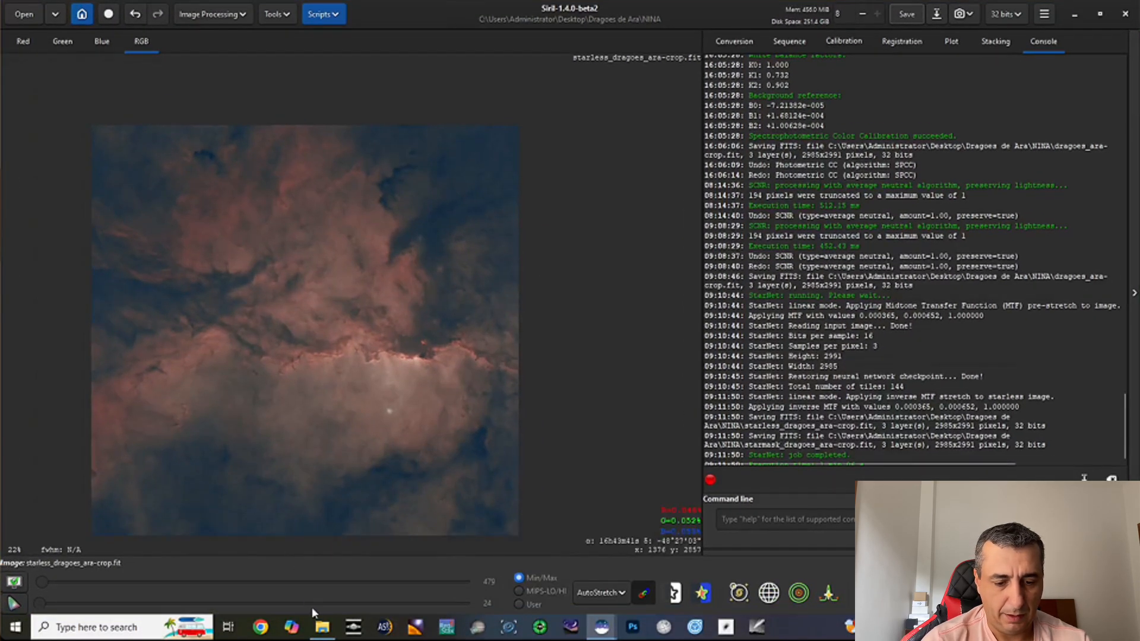
left_click(320, 631)
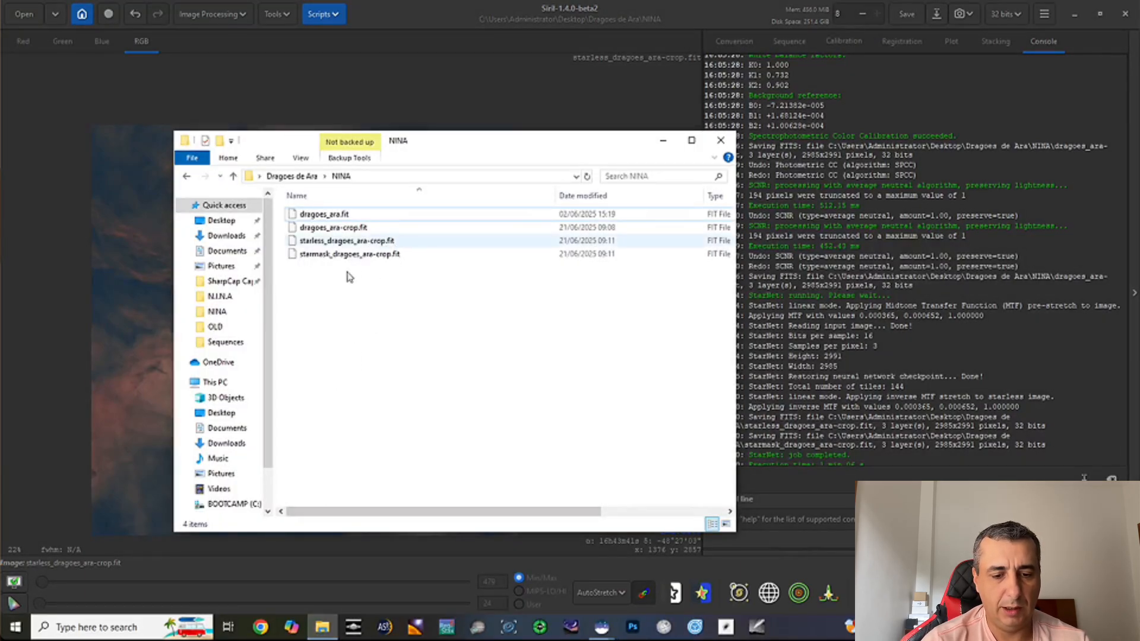
left_click(325, 242)
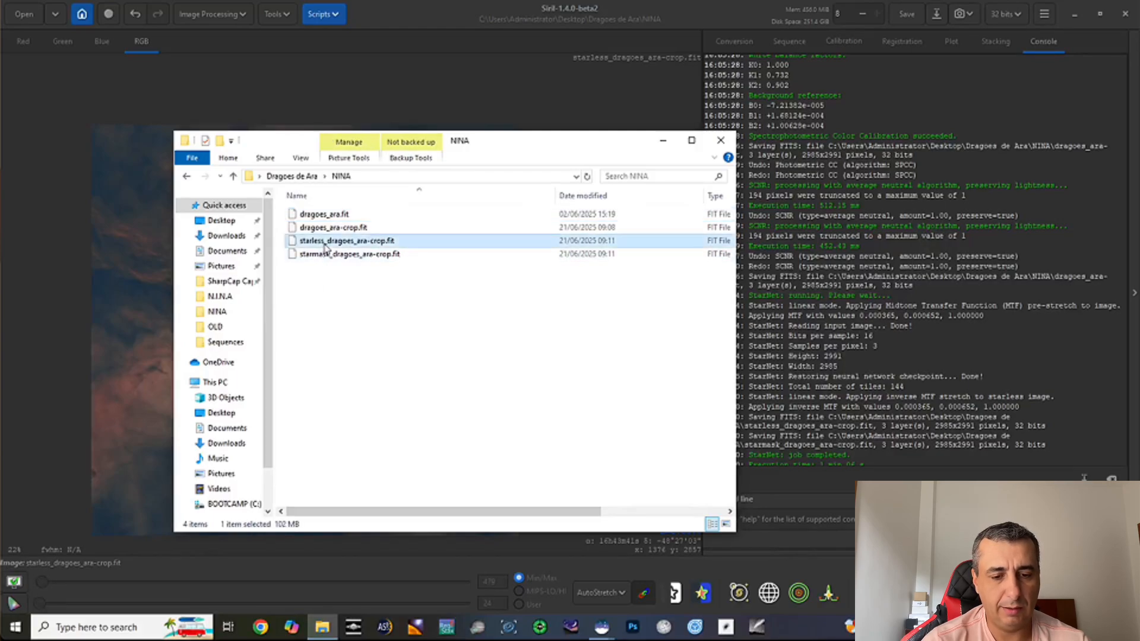
left_click(672, 26)
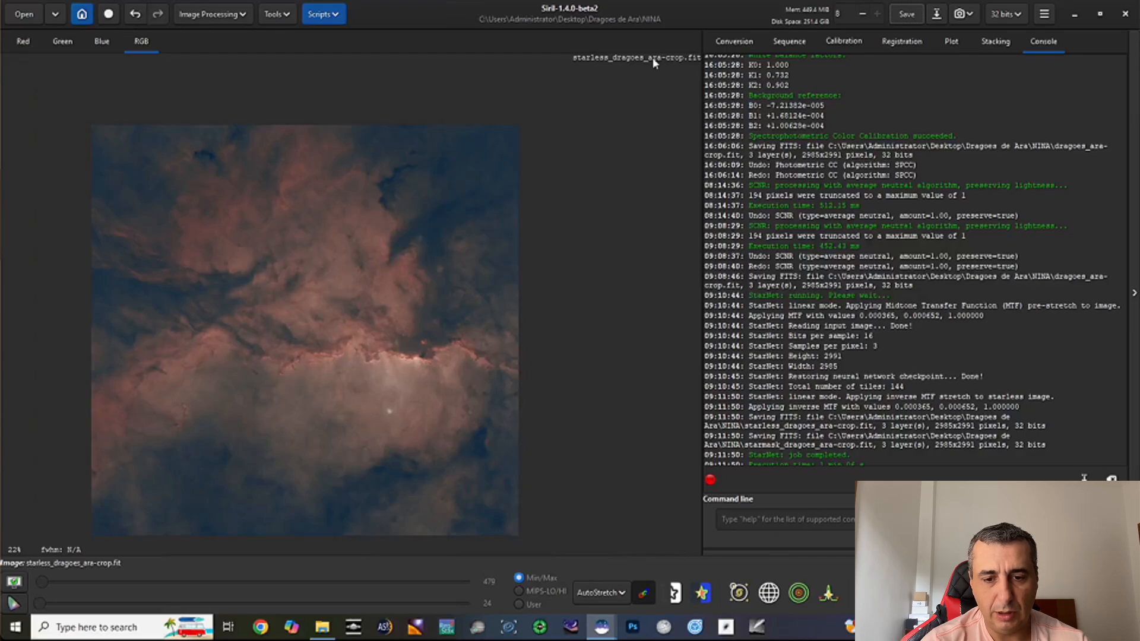
left_click(322, 627)
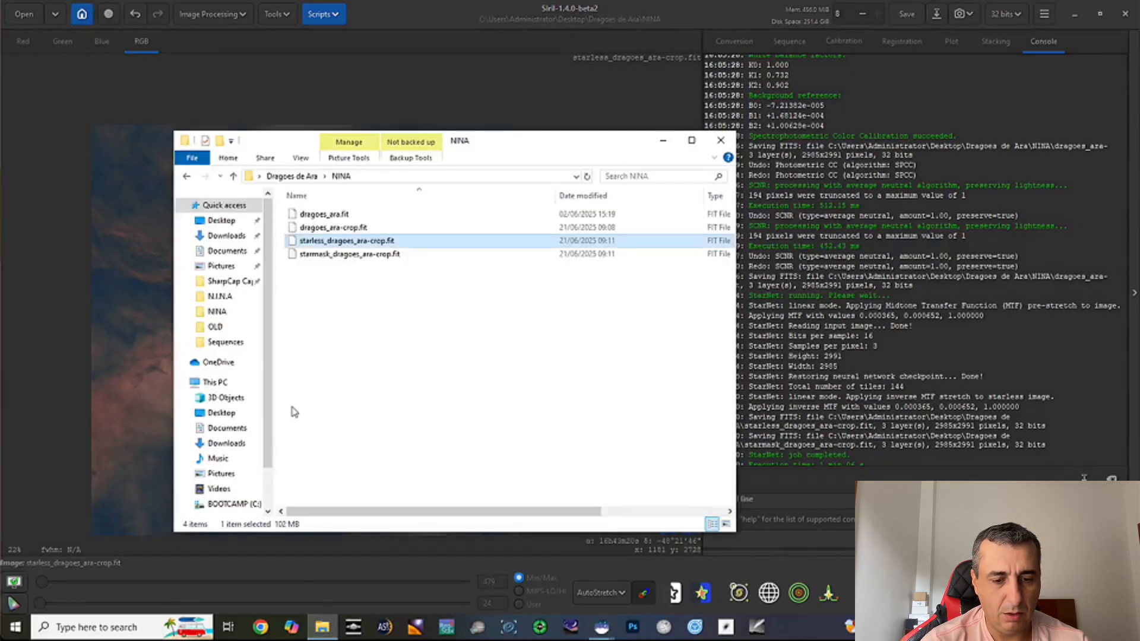
left_click(319, 256)
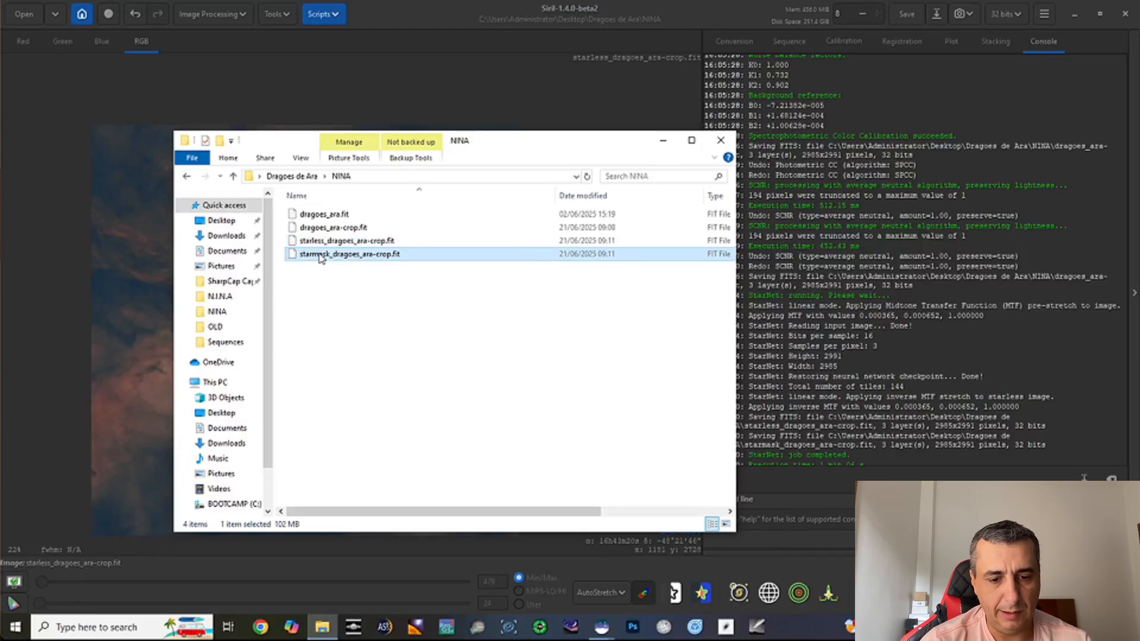
left_click(454, 39)
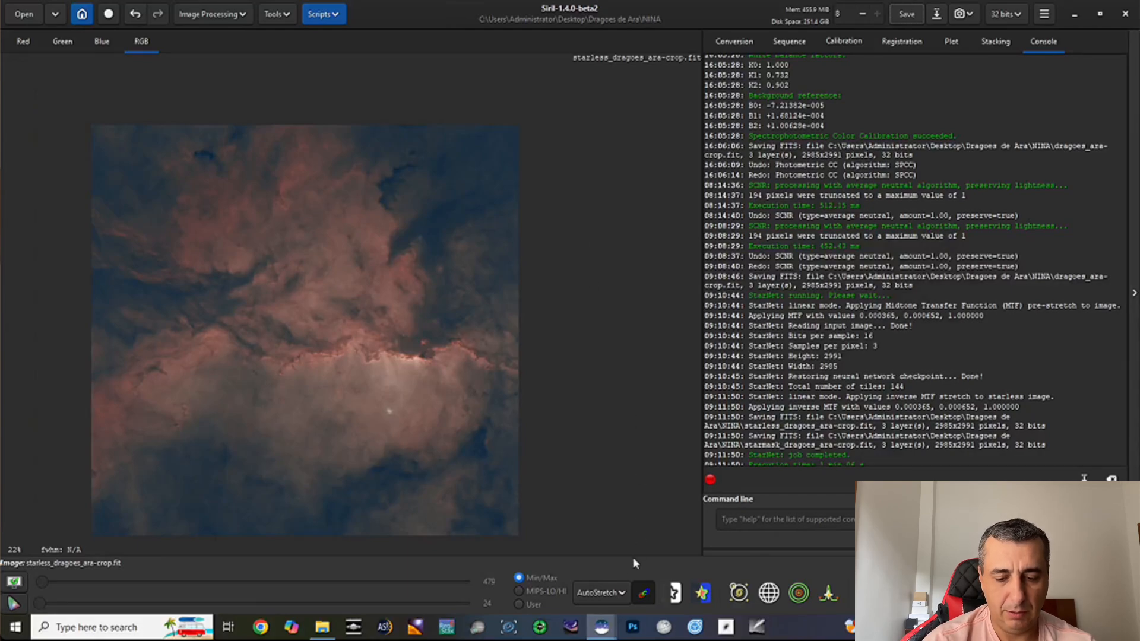
Step: Switch the display to Linear and save a copy of the starless image as teste.tif in 16-bit unsigned integer format
left_click(622, 592)
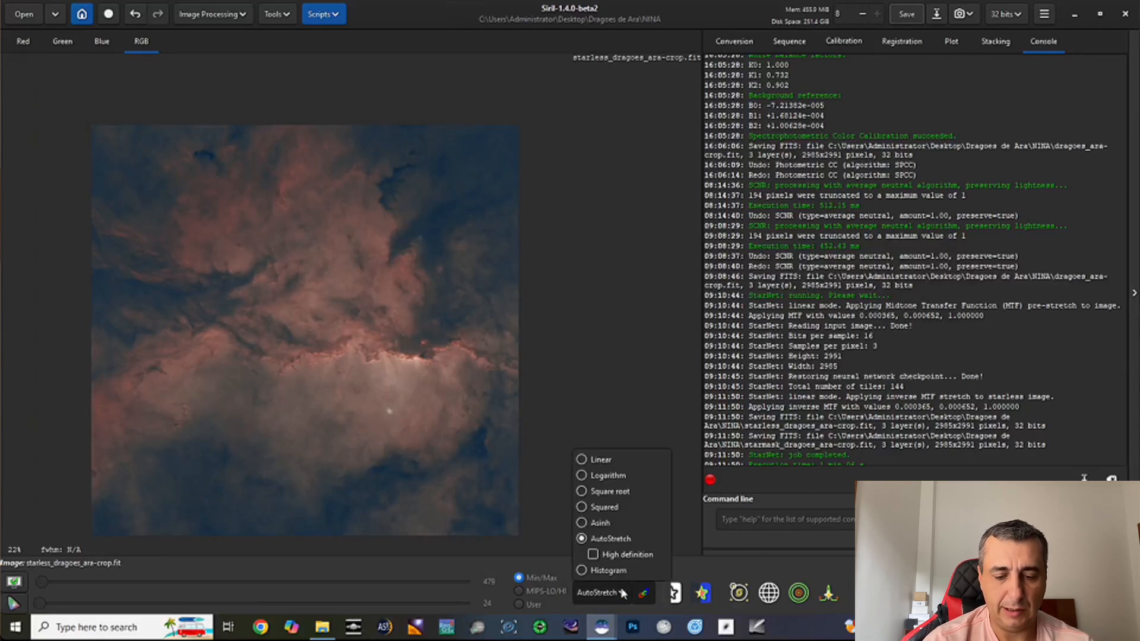
left_click(596, 460)
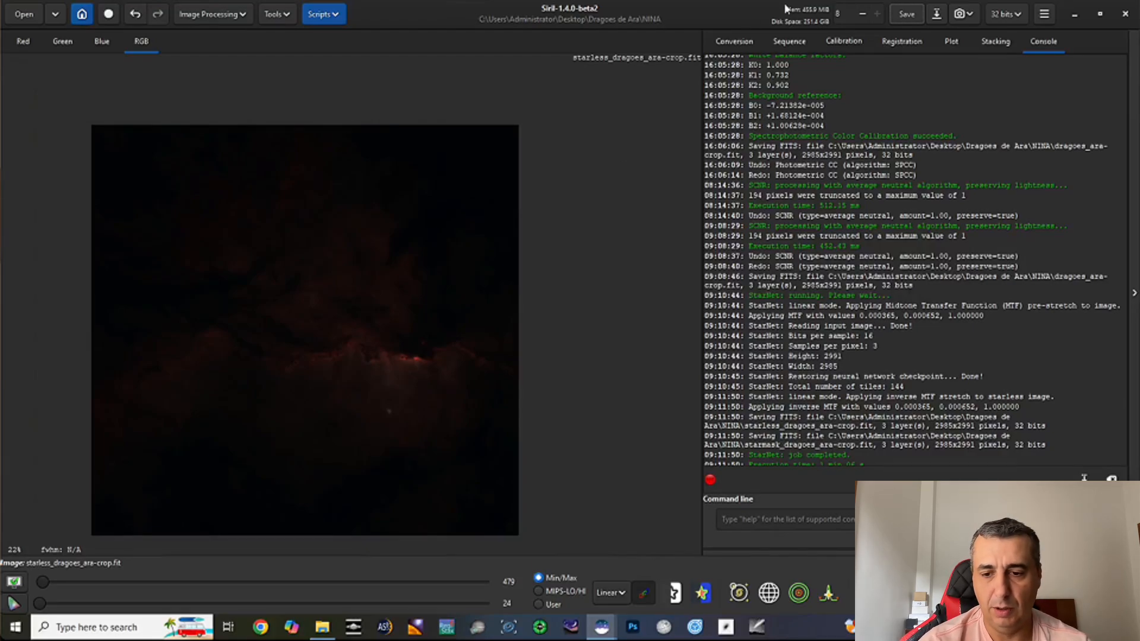
left_click(937, 15)
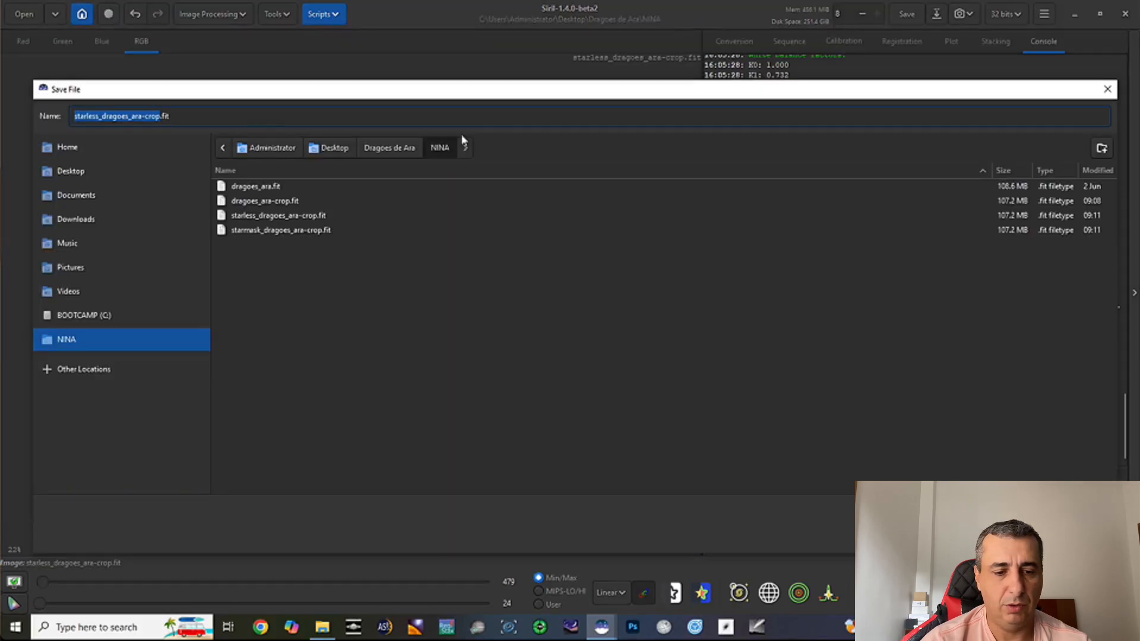
left_click(185, 117)
key("ctrl+a")
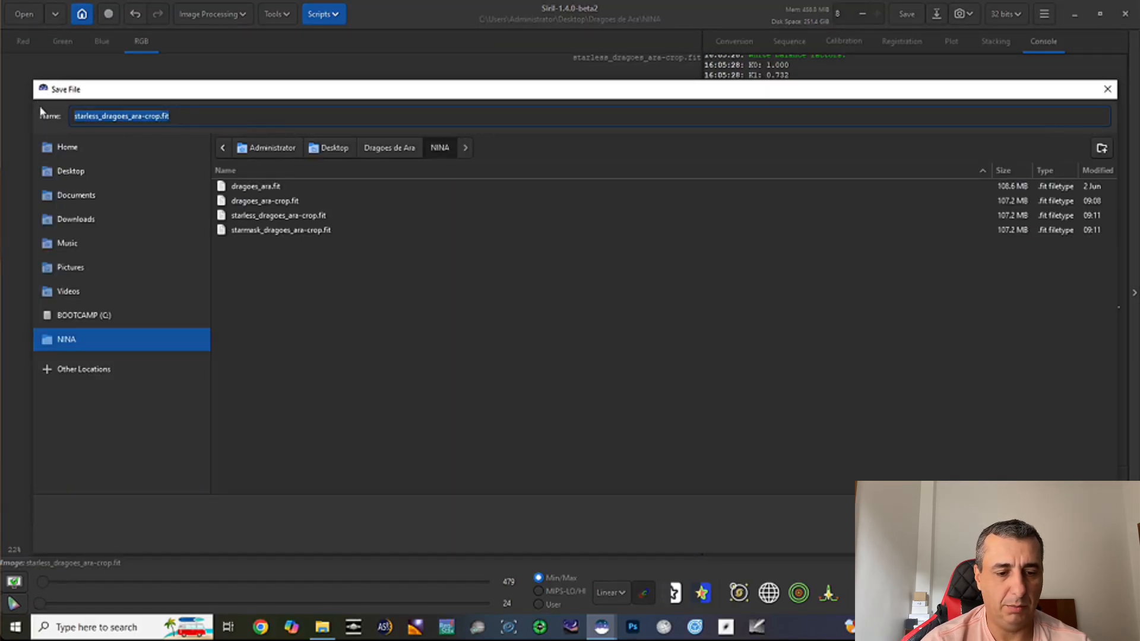
type("teste")
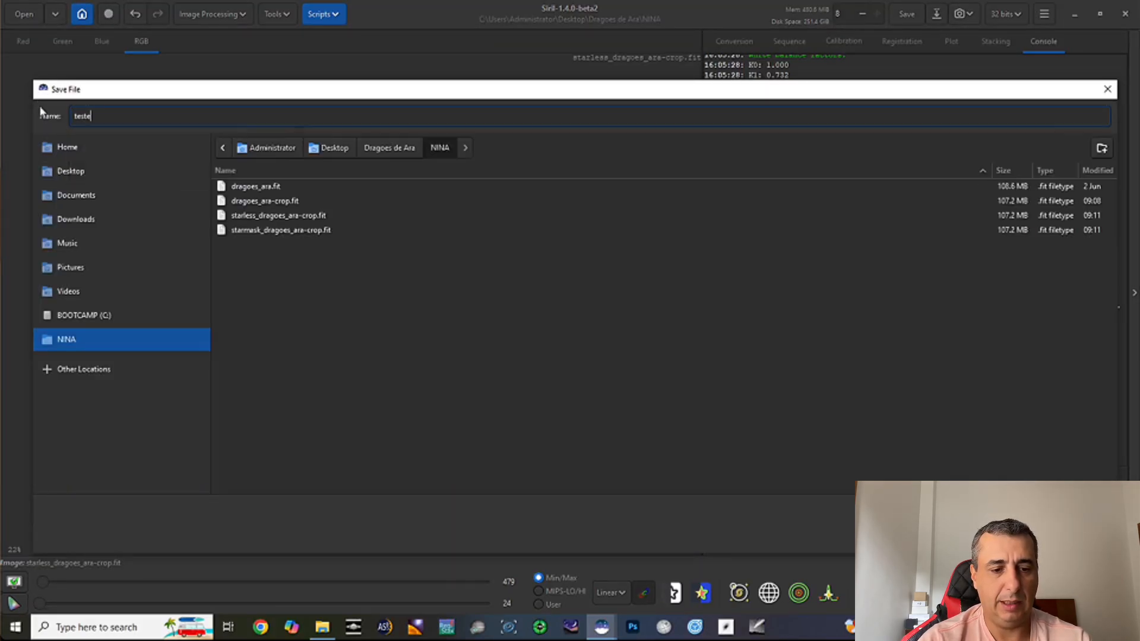
type(".fif")
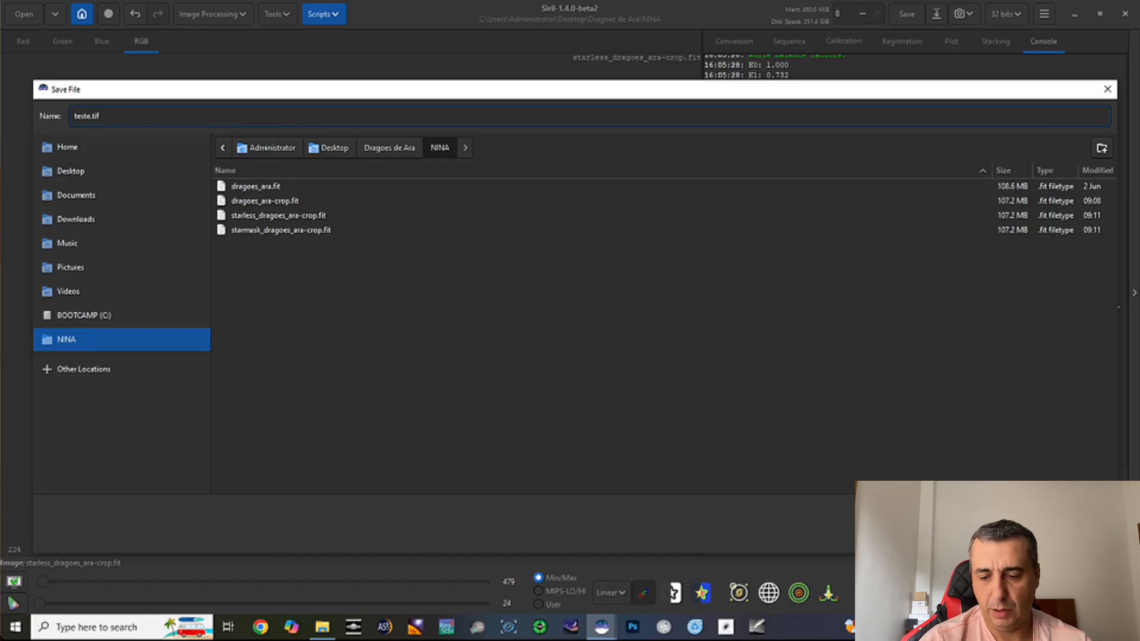
key("Return")
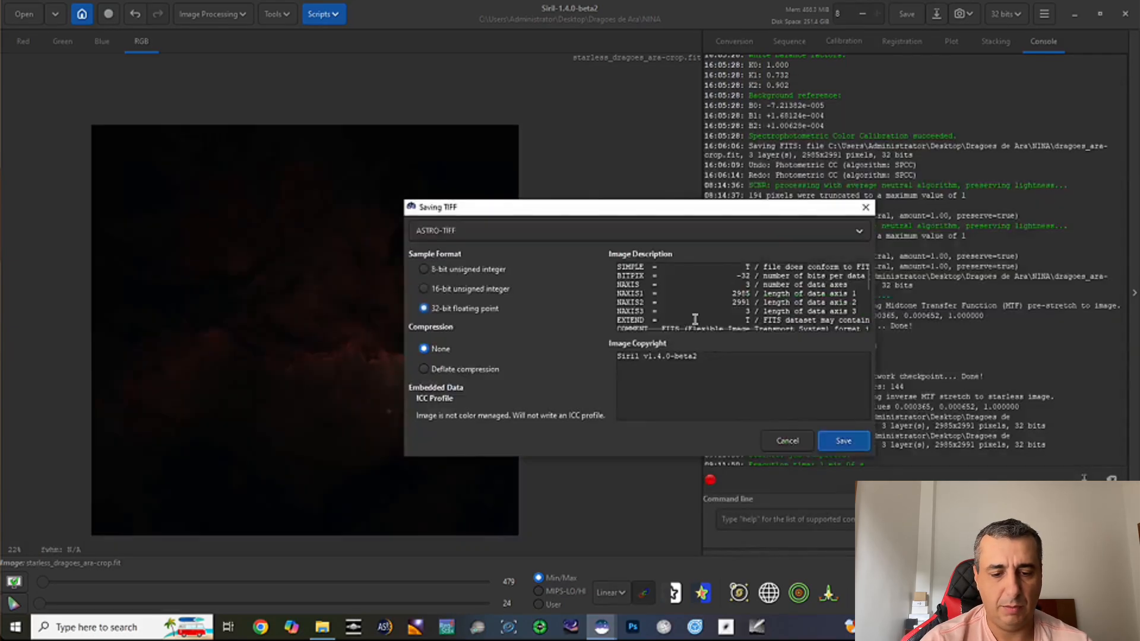
left_click(484, 290)
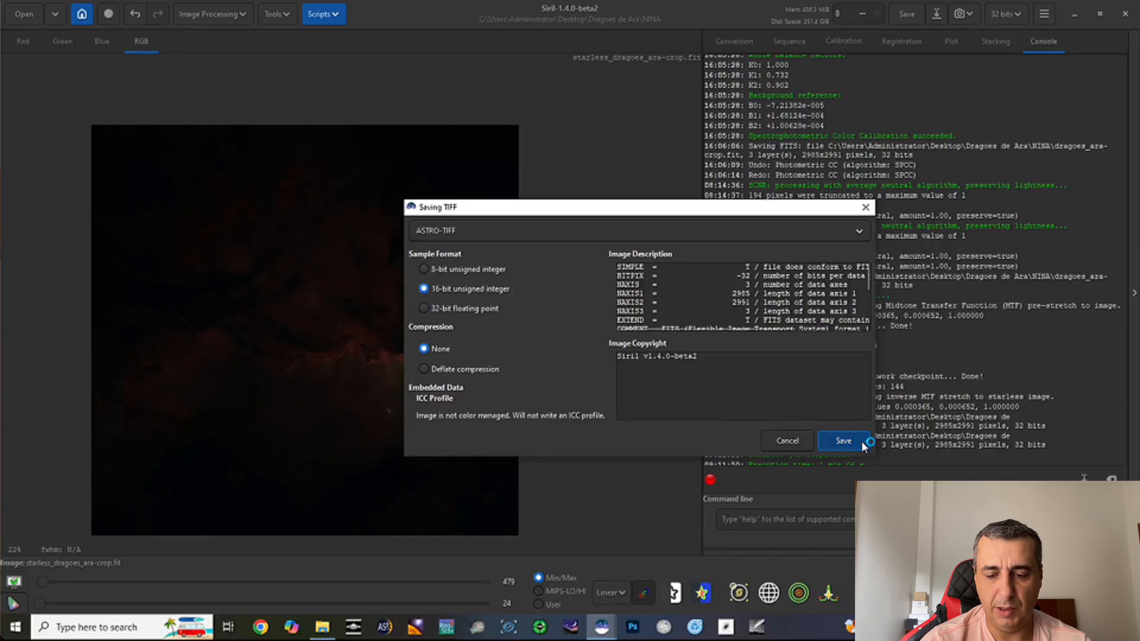
left_click(844, 440)
Step: Open the exported teste TIFF from the NINA folder in File Explorer to inspect how the linear image looks
left_click(323, 627)
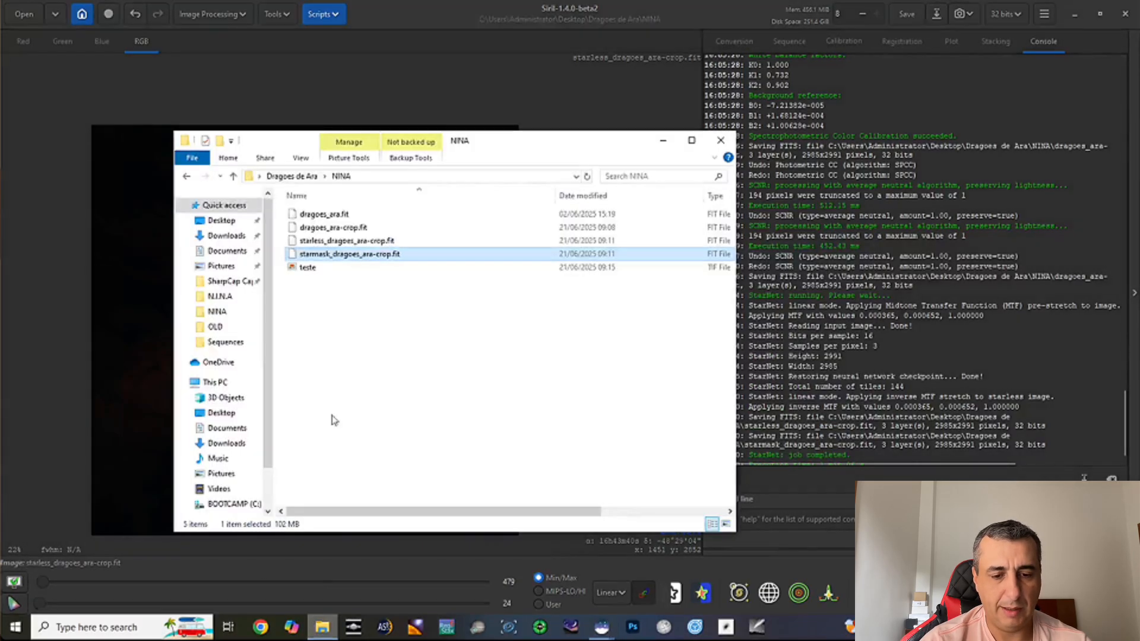
double_click(314, 270)
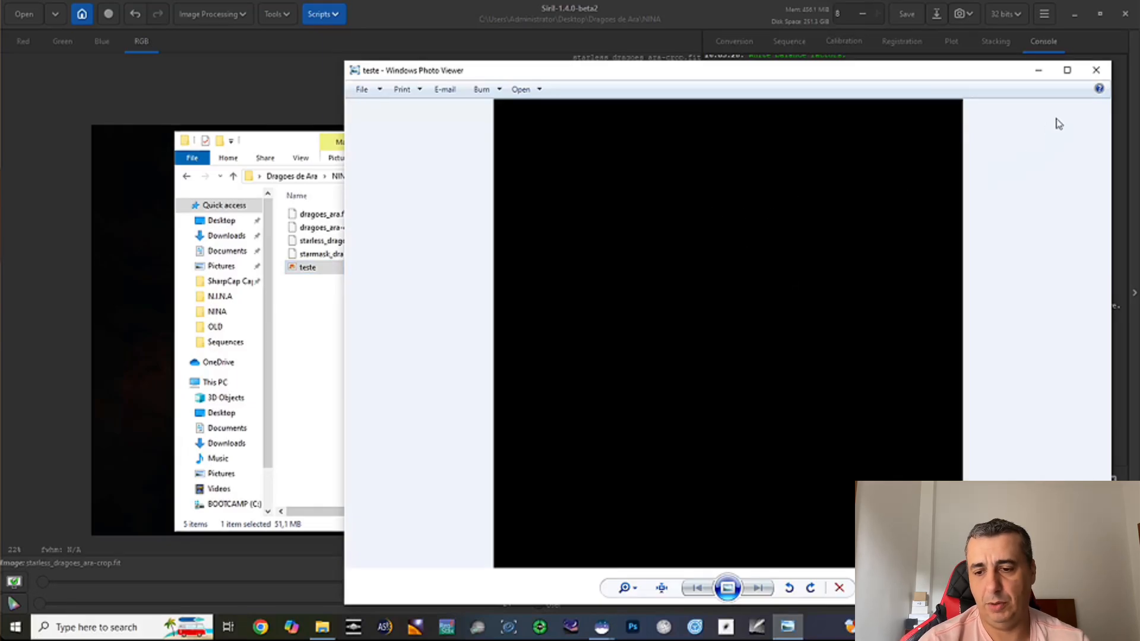
Step: Close the image preview and delete the exported teste TIFF from the NINA folder
left_click(1096, 70)
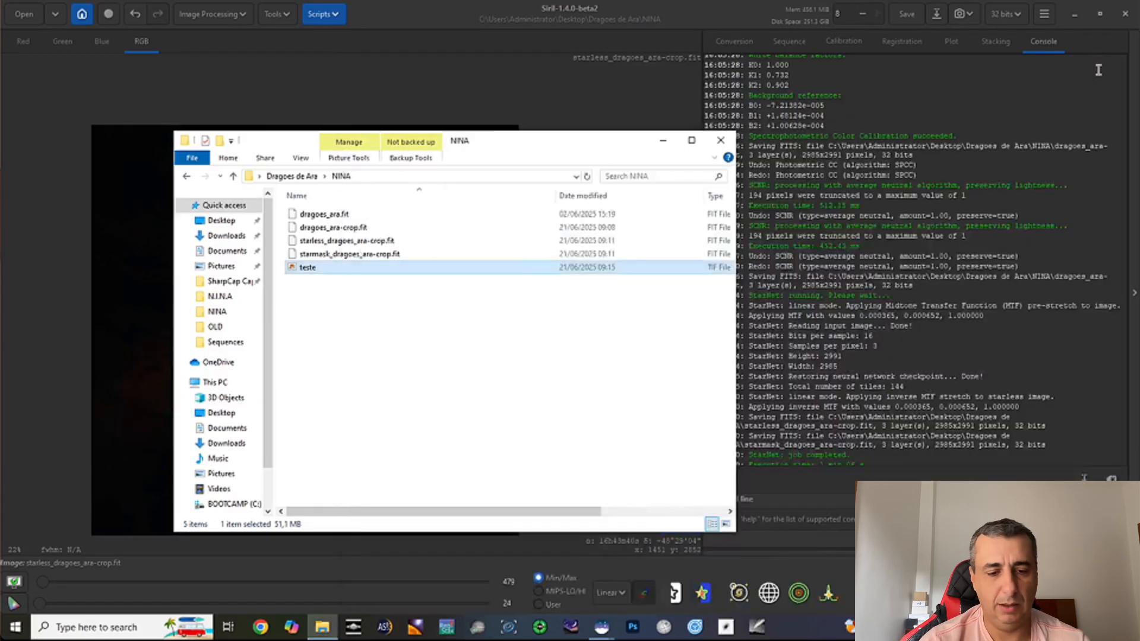
left_click(376, 255)
left_click(349, 269)
key("Delete")
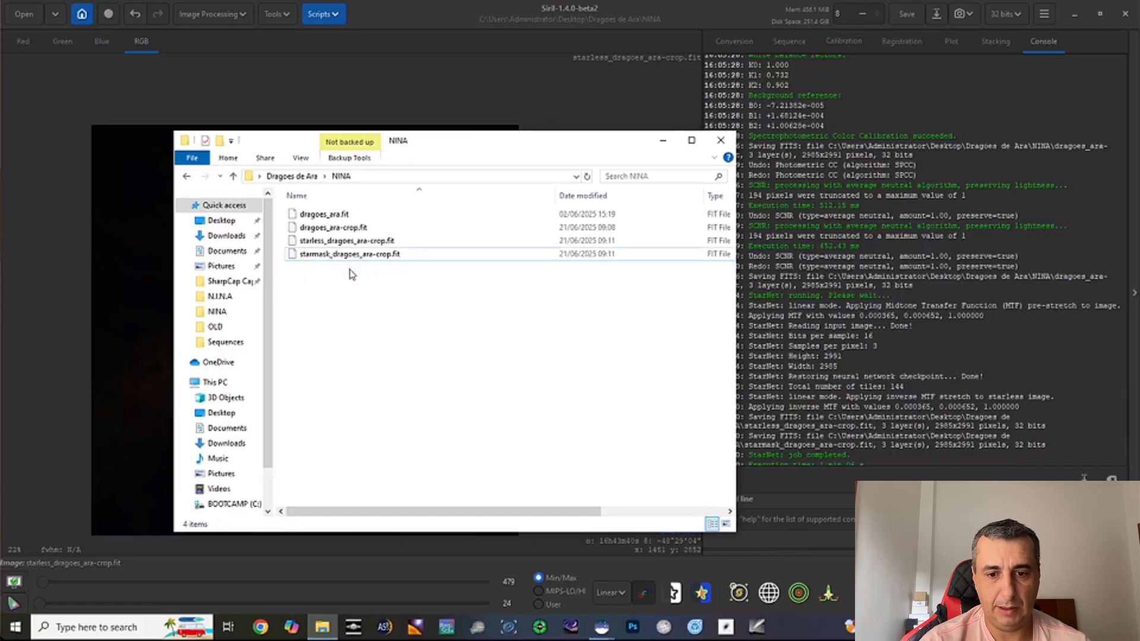
Step: Switch back to Siril and open the Generalised Hyperbolic Stretch Transformations dialog for the starless image
left_click(513, 85)
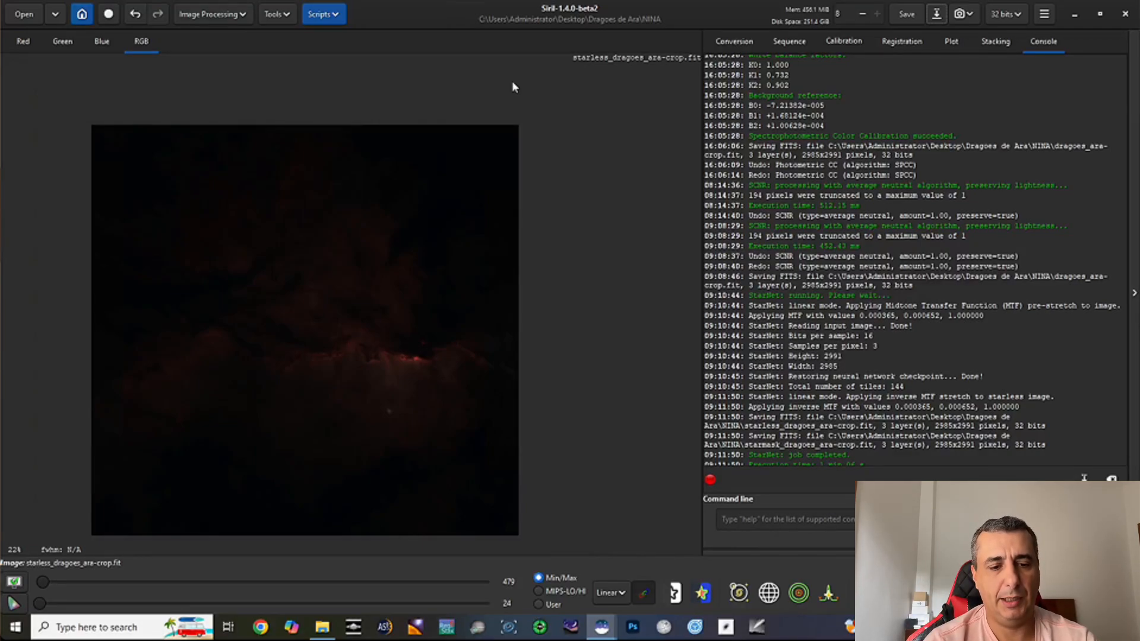
left_click(240, 17)
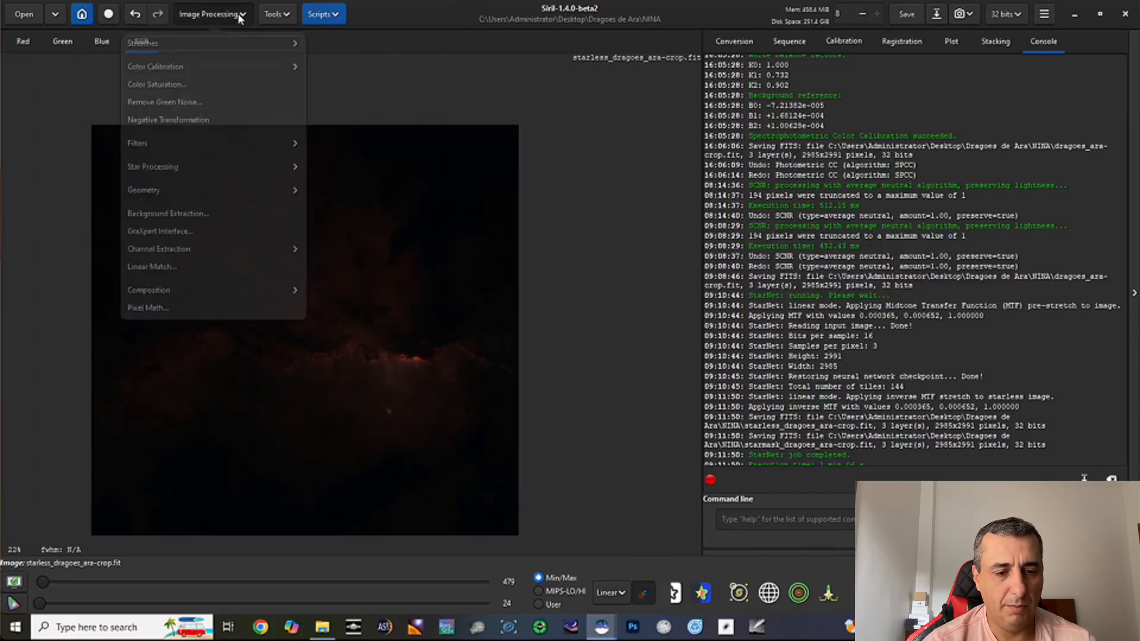
left_click(196, 43)
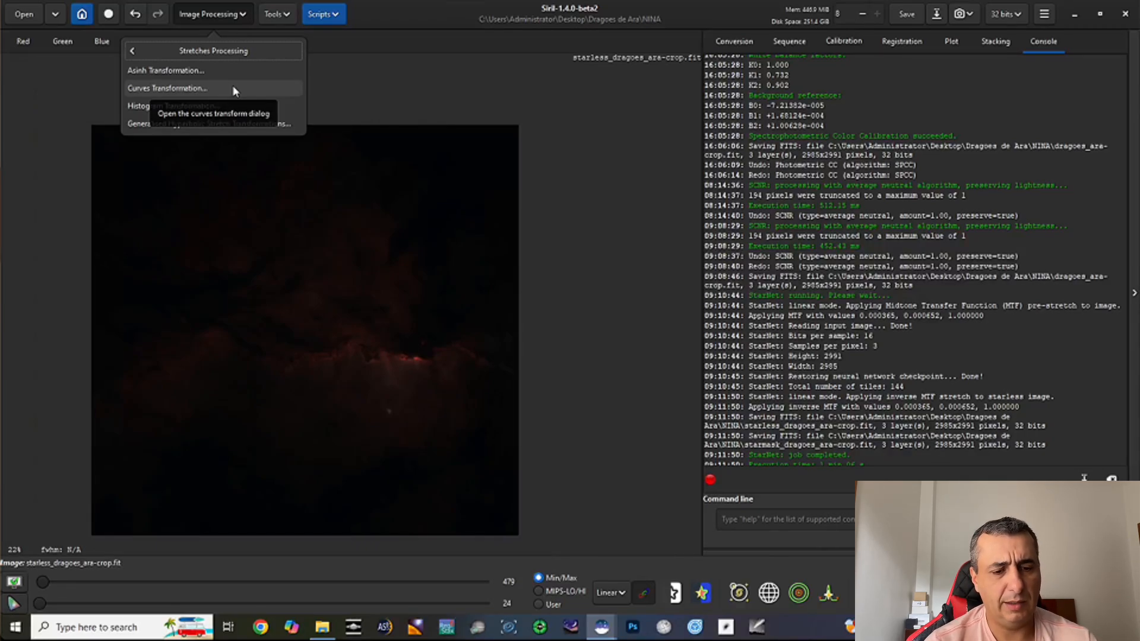
left_click(288, 126)
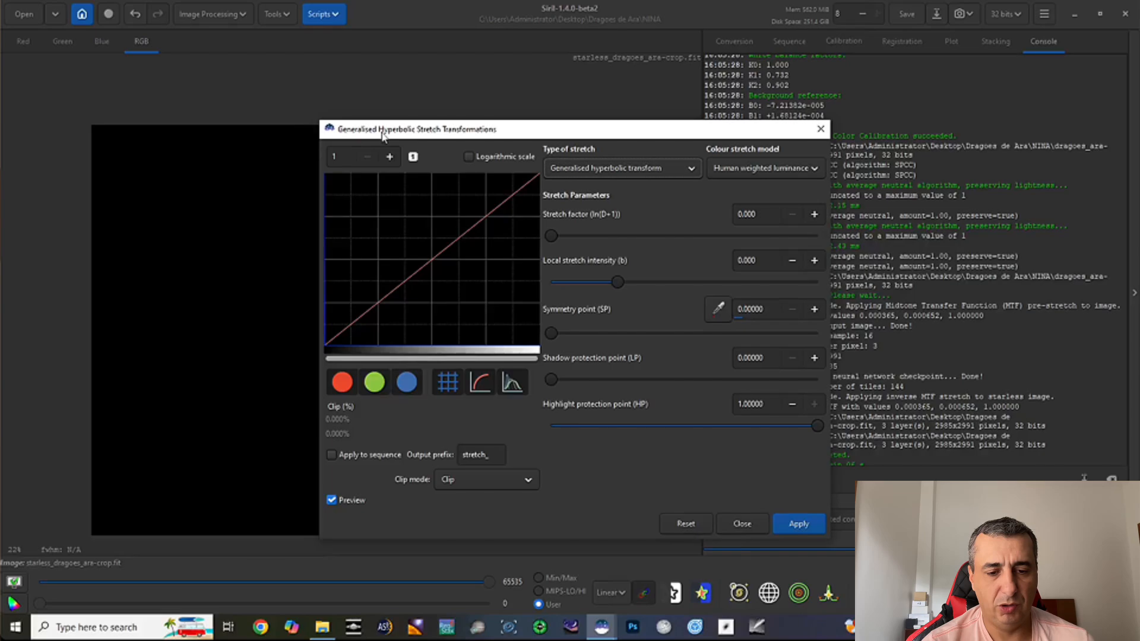
Step: Set up the stretch with the Generalised hyperbolic transform type and the Independent channel values colour model
left_click_drag(385, 132, 598, 72)
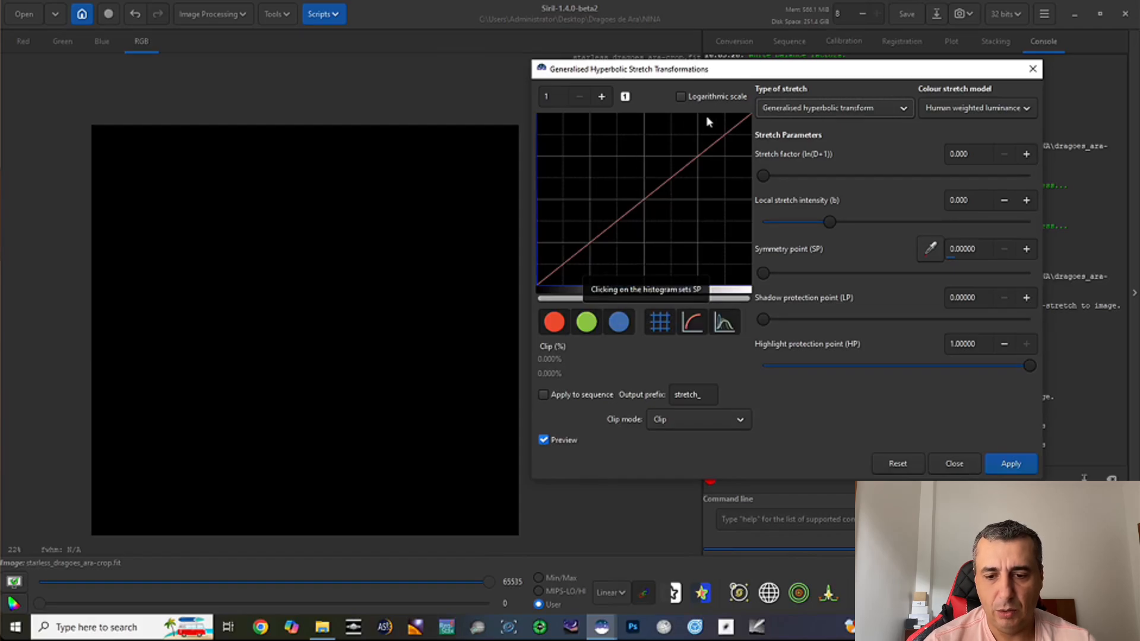
left_click(892, 107)
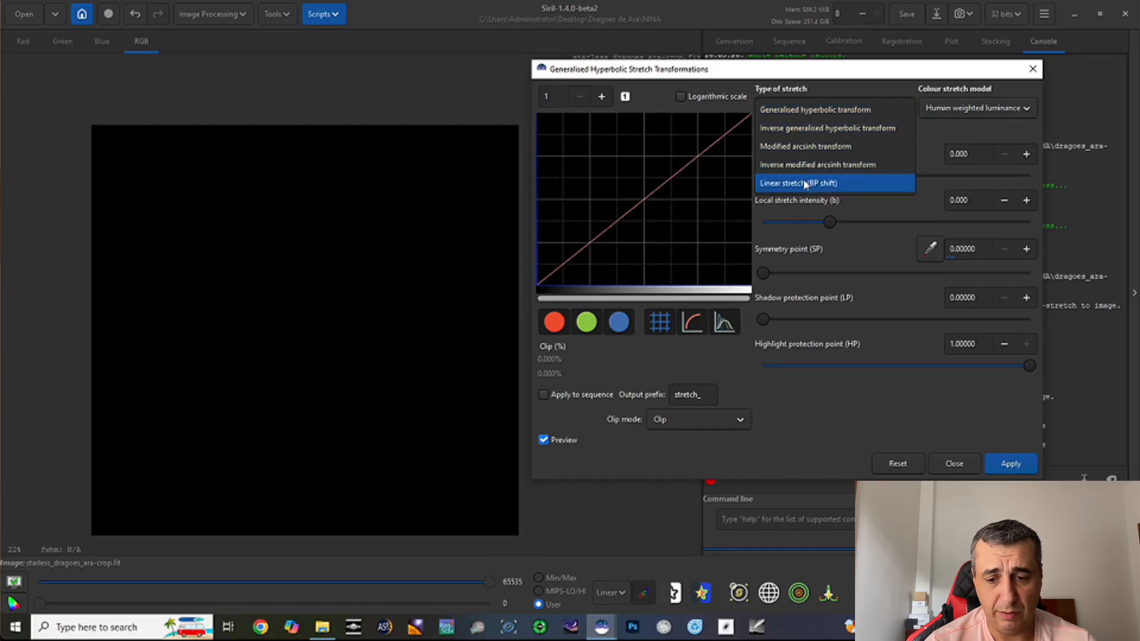
left_click(824, 109)
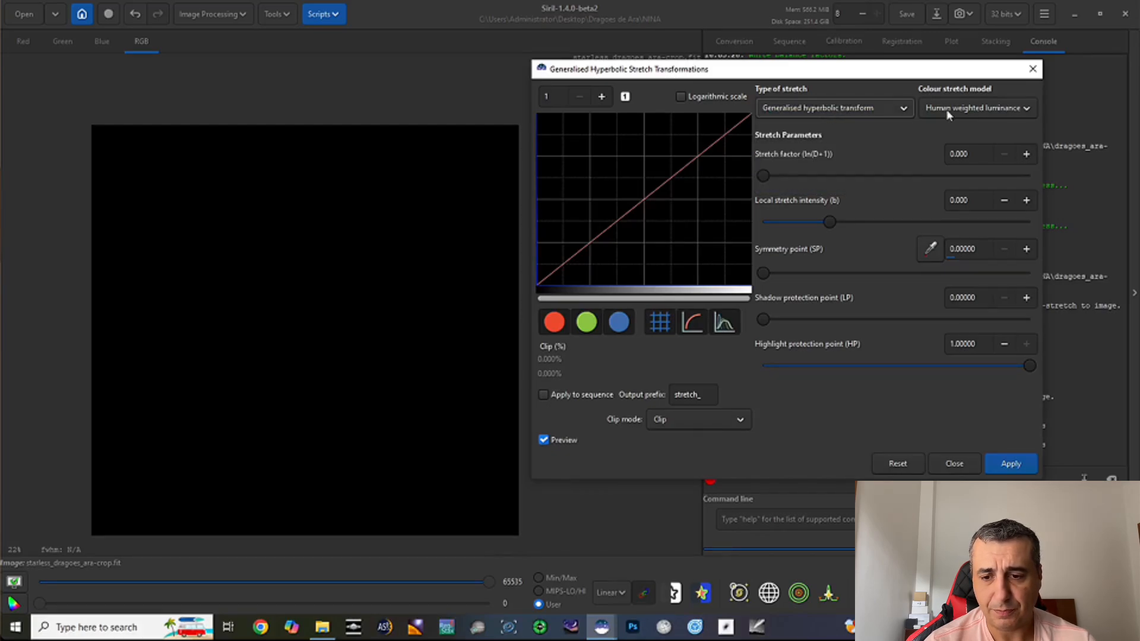
left_click(1028, 109)
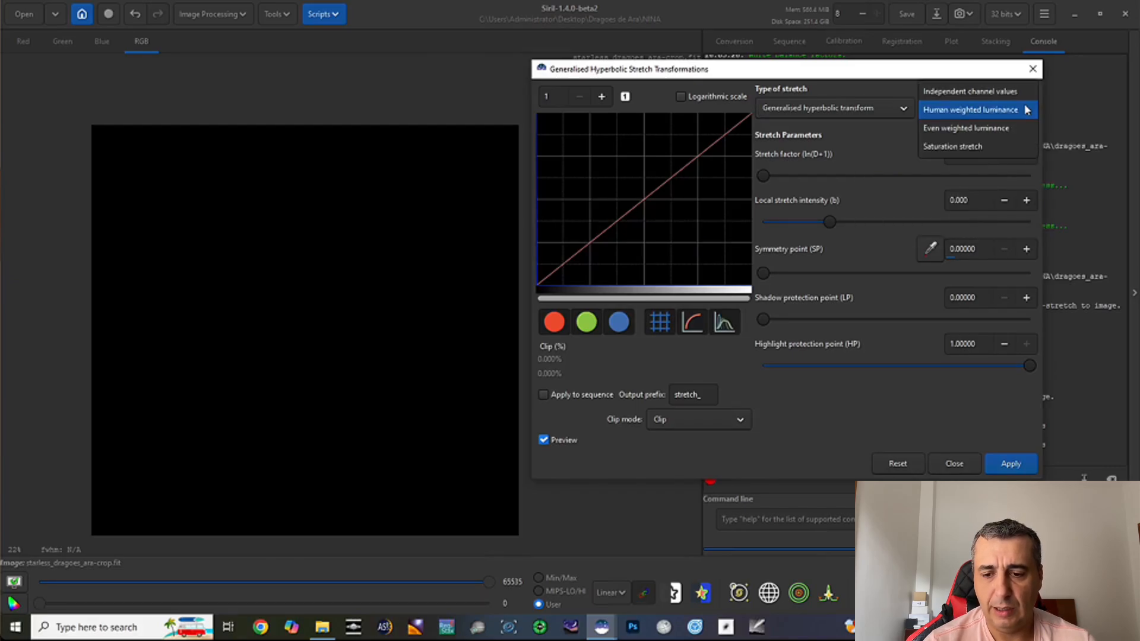
left_click(1007, 93)
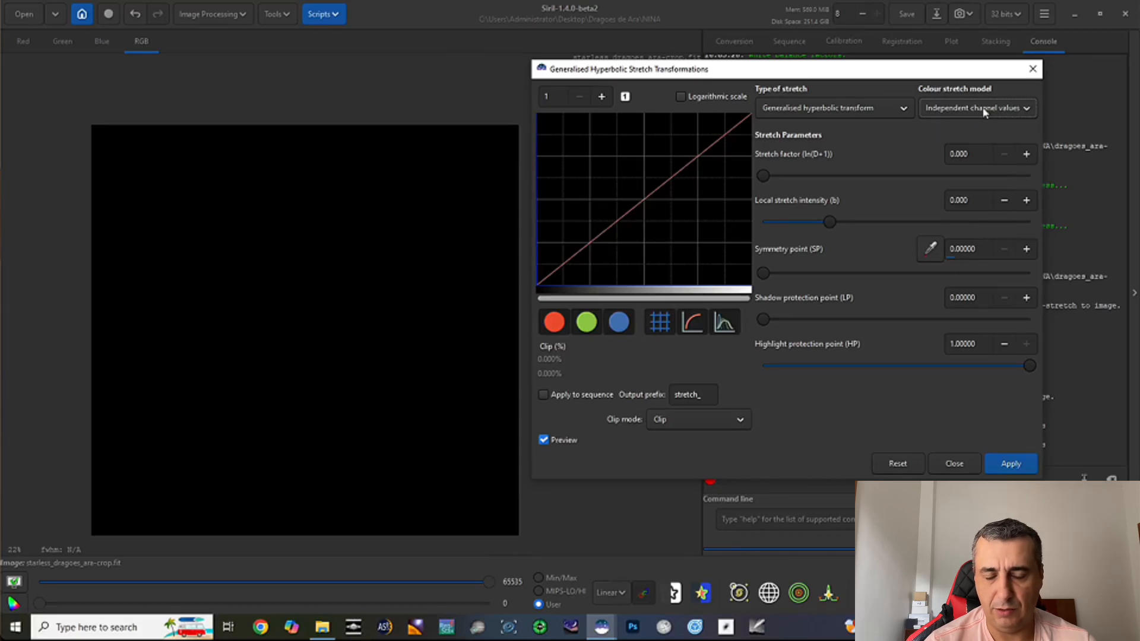
left_click(1015, 106)
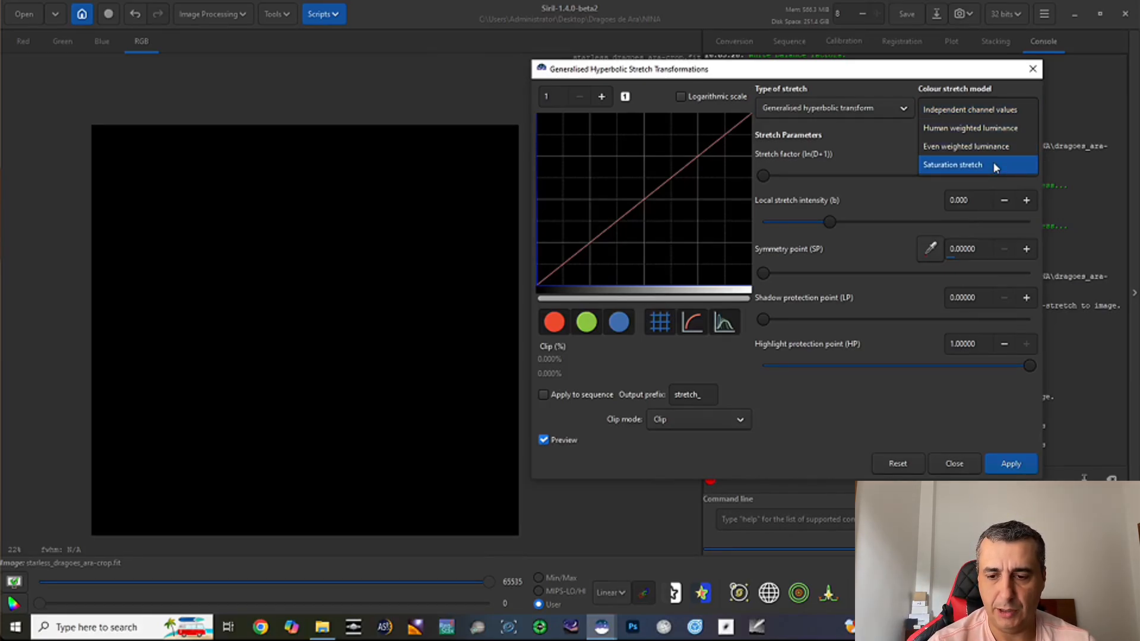
left_click(980, 111)
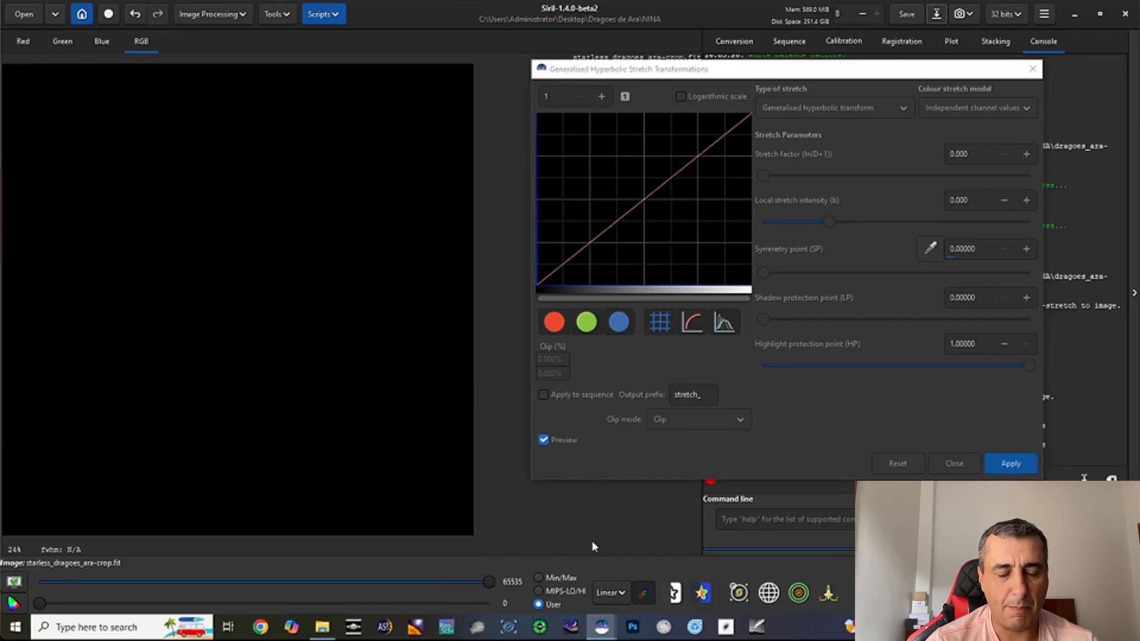
Step: Display the image in AutoStretch, select a dark sky patch of about 40 × 48 px in its lower-right area, and restore the Linear display
left_click(611, 593)
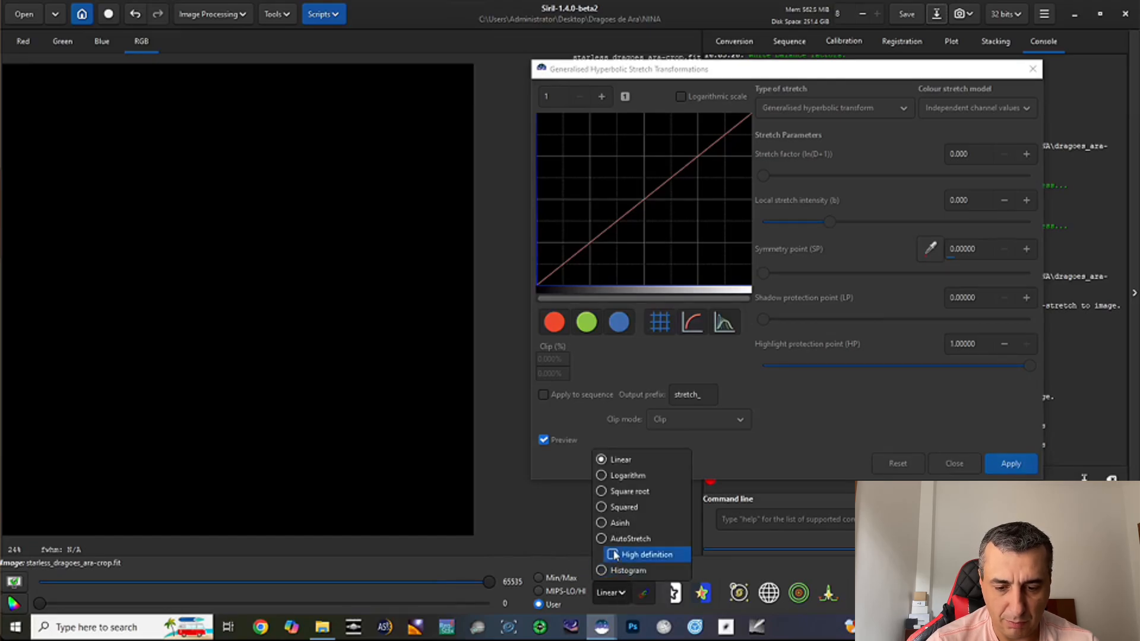
left_click(614, 540)
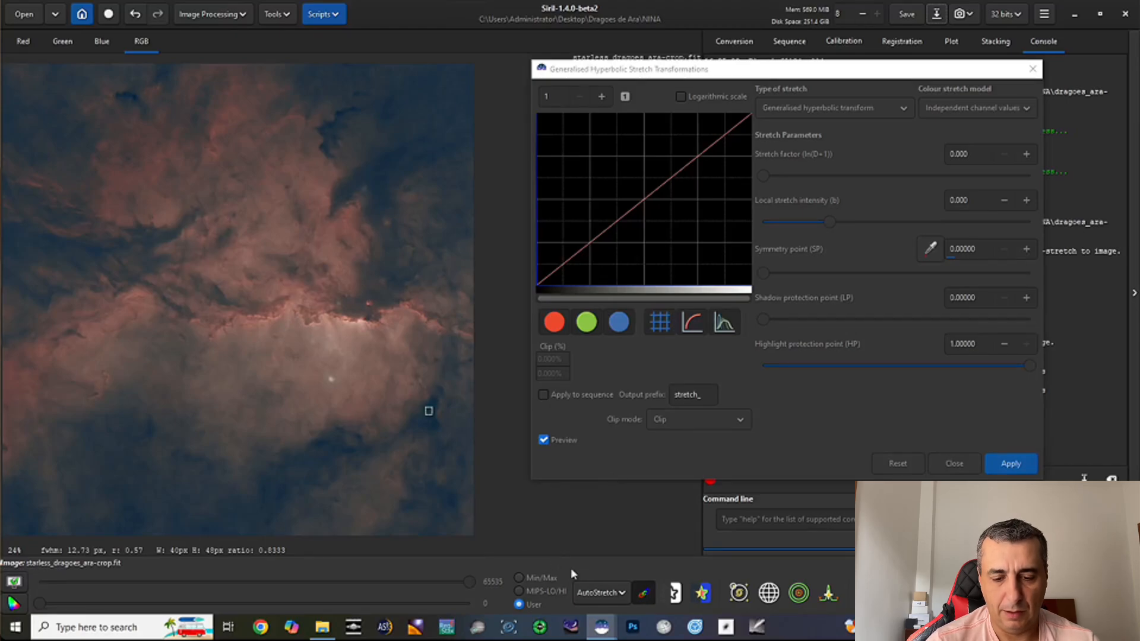
left_click(606, 592)
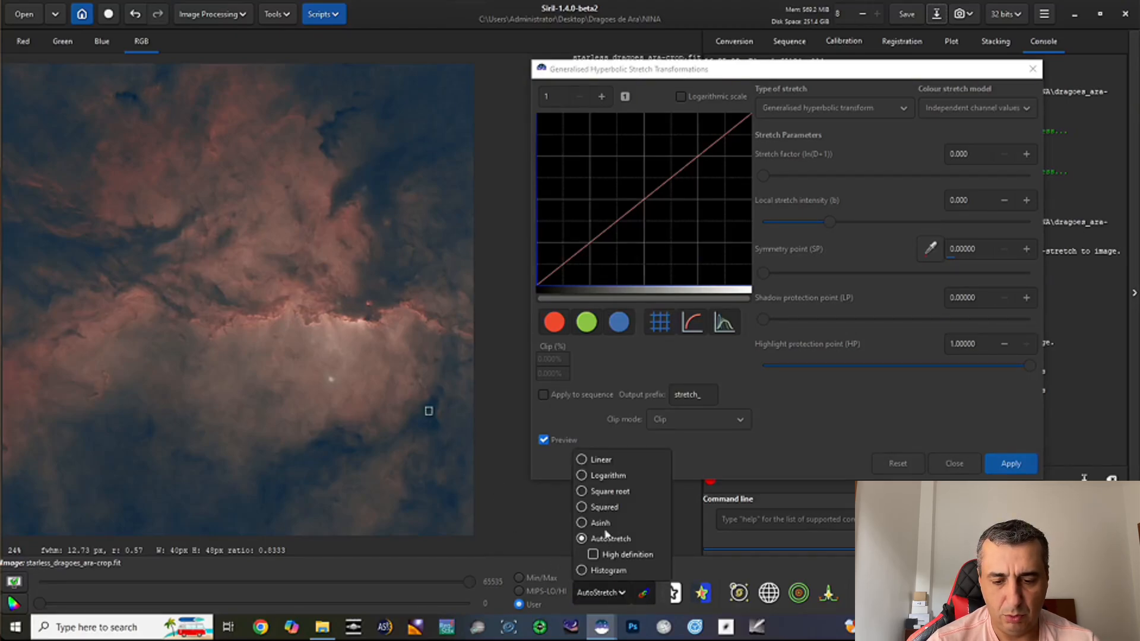
left_click(596, 460)
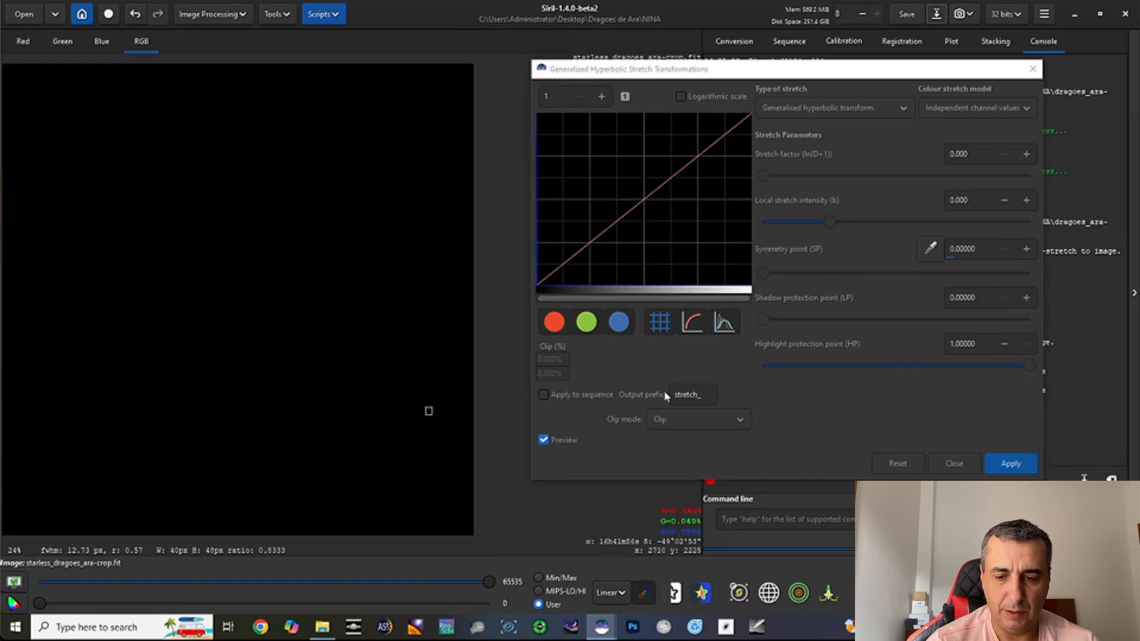
Step: Sample the symmetry point from the selected dark patch and set the local stretch intensity to about 9.272
left_click(928, 249)
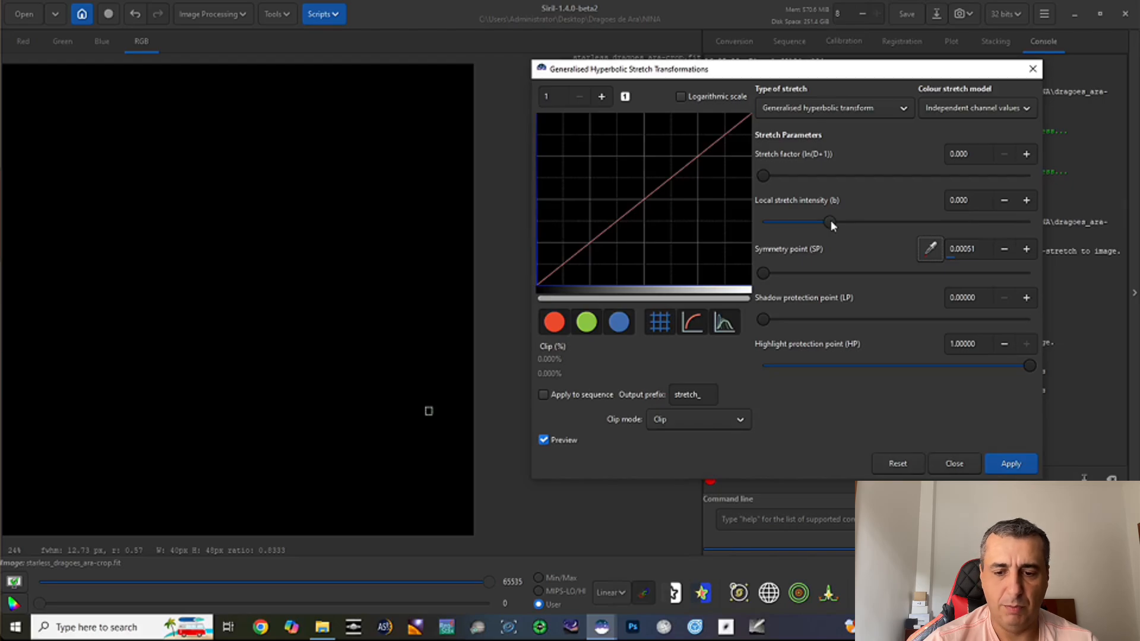
left_click_drag(831, 224, 931, 222)
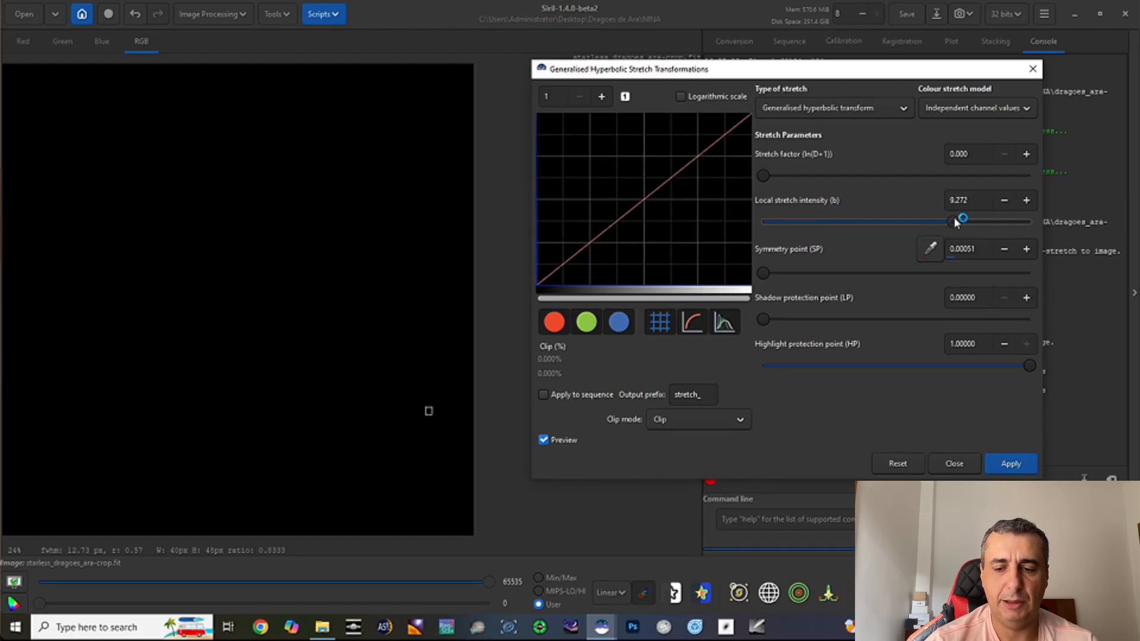
left_click_drag(796, 74, 766, 81)
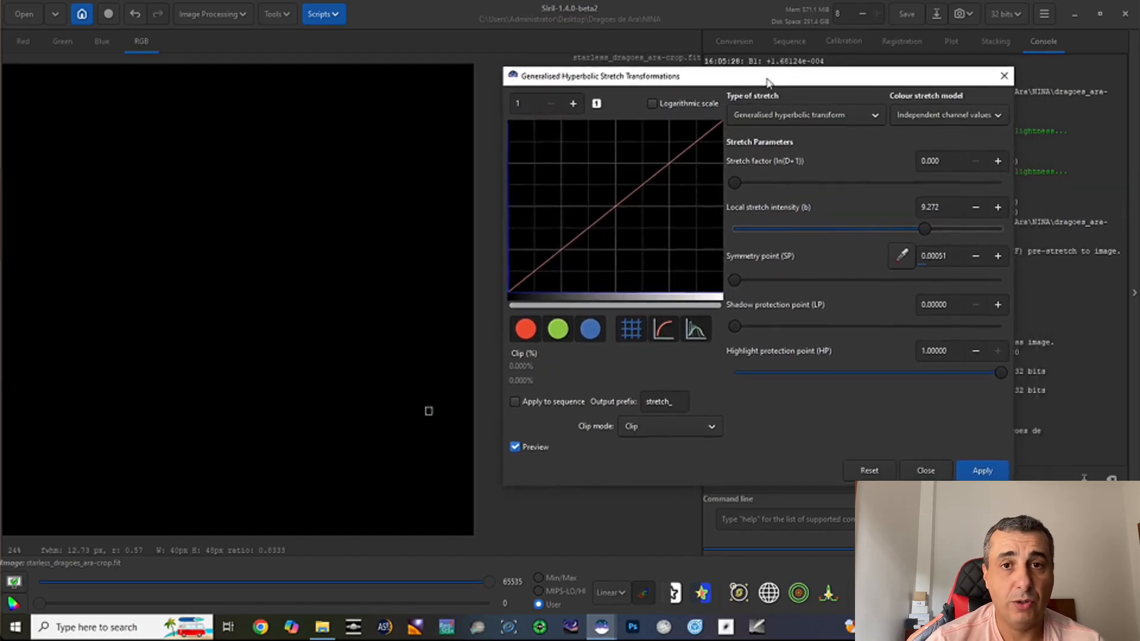
Step: Raise the stretch factor to about 5.179 and apply the stretch to the starless image
left_click(736, 181)
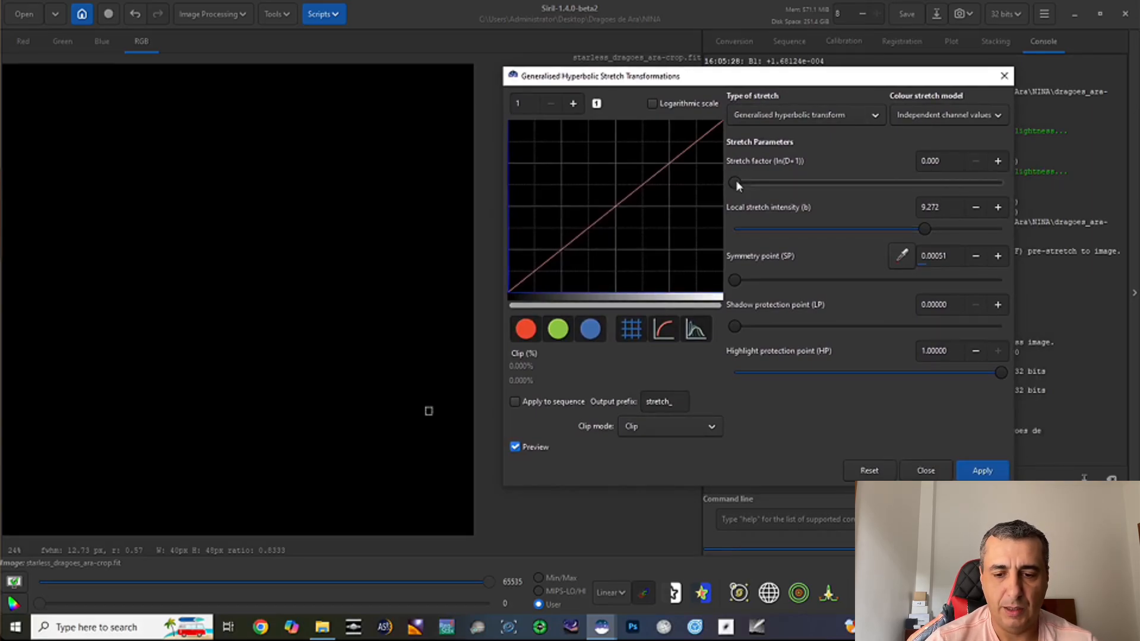
left_click_drag(738, 184, 806, 179)
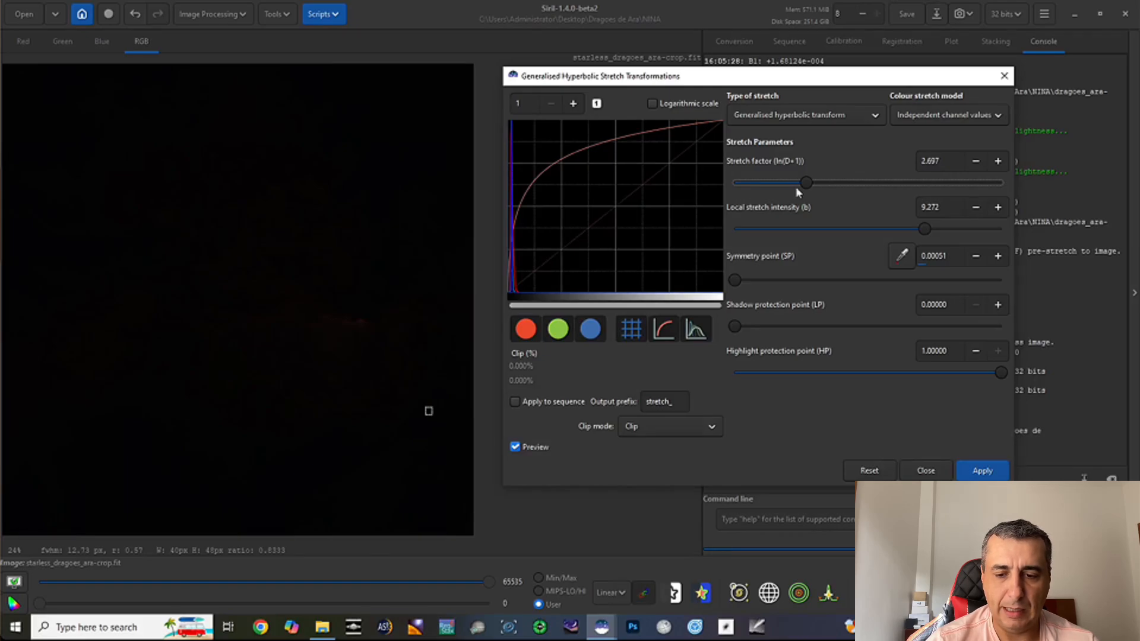
left_click_drag(807, 182, 874, 183)
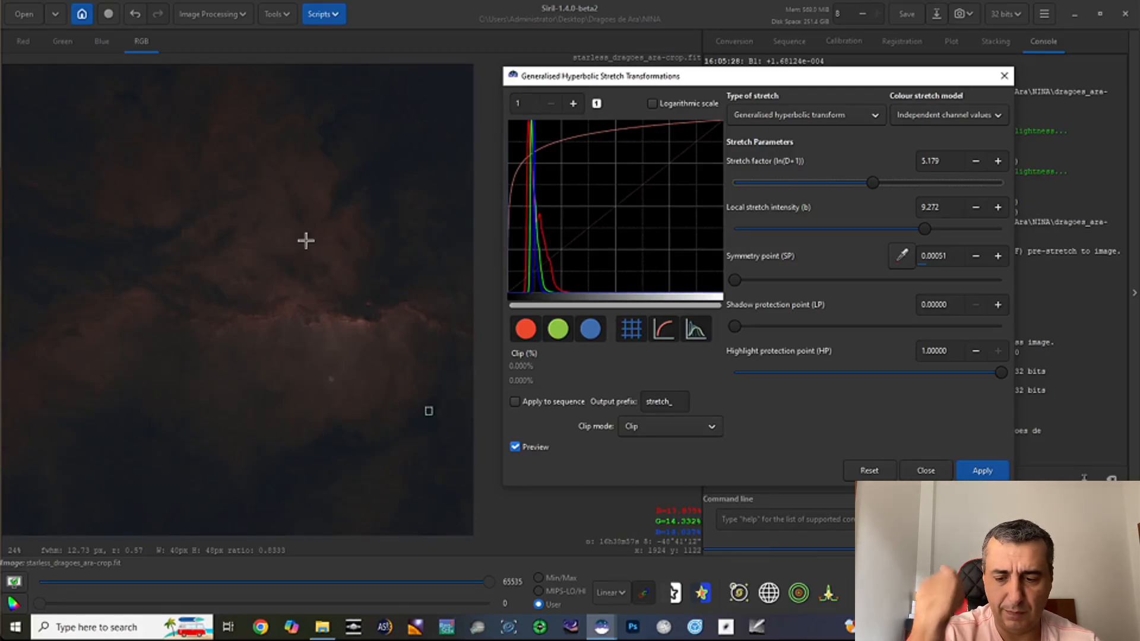
left_click(981, 472)
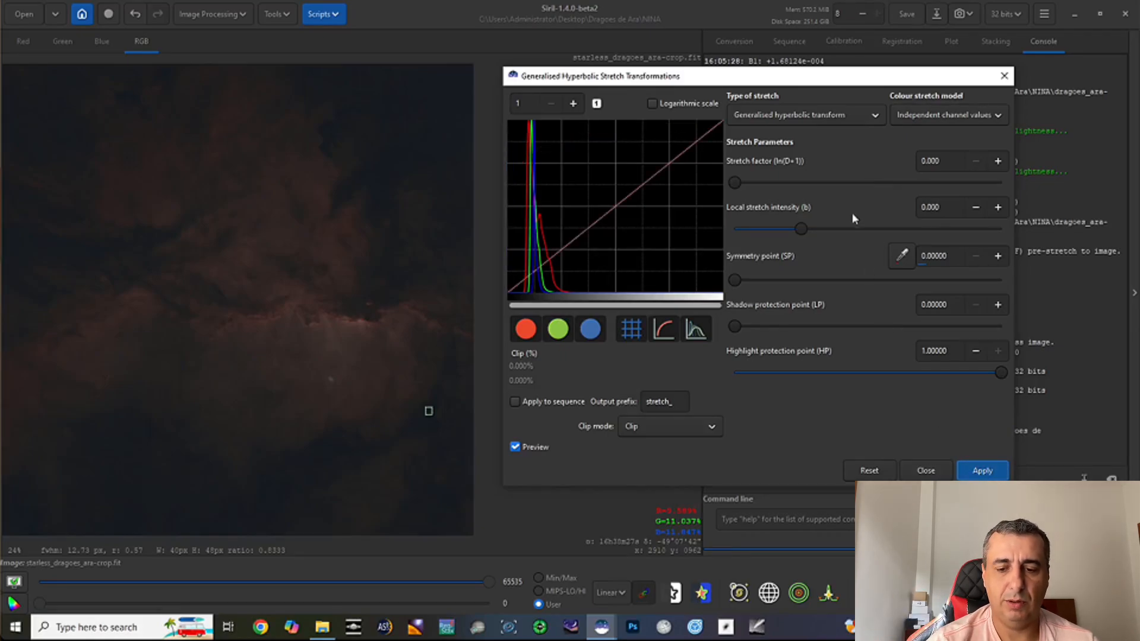
Step: Try sampling the symmetry point from small dark patches in the image's upper-right area and upper-right corner
left_click(902, 258)
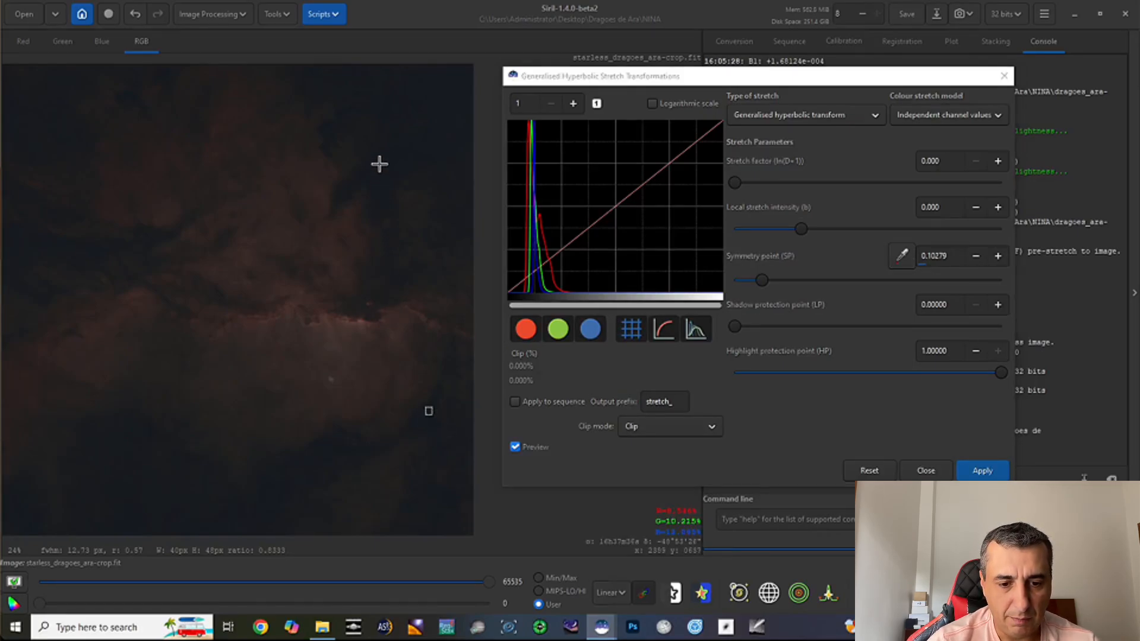
left_click_drag(379, 164, 384, 169)
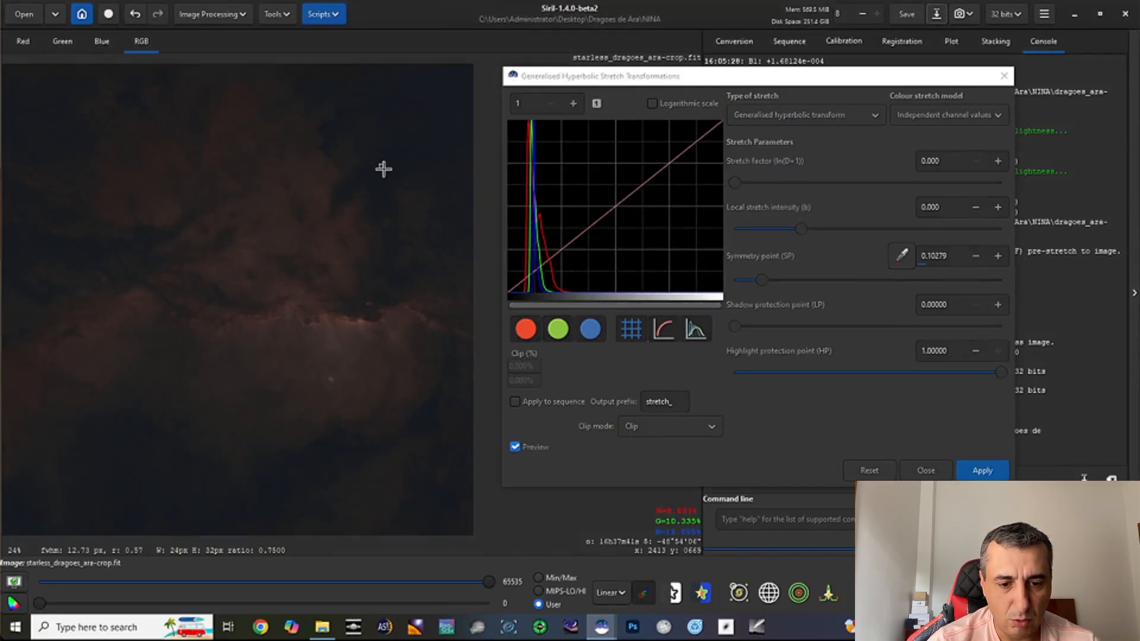
left_click(904, 255)
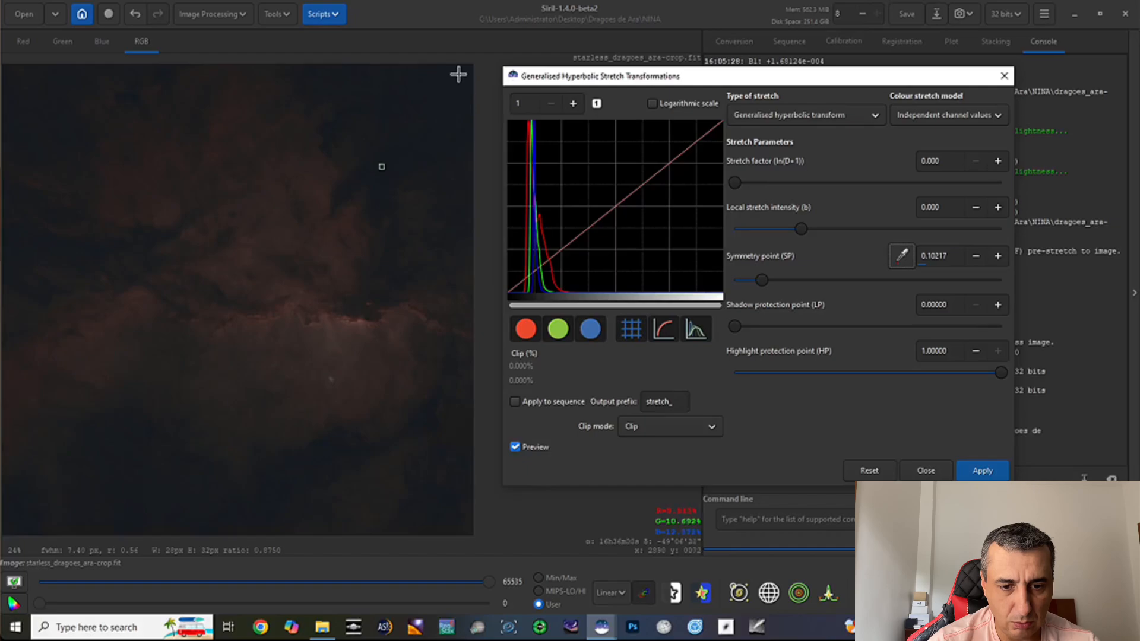
left_click_drag(458, 74, 464, 80)
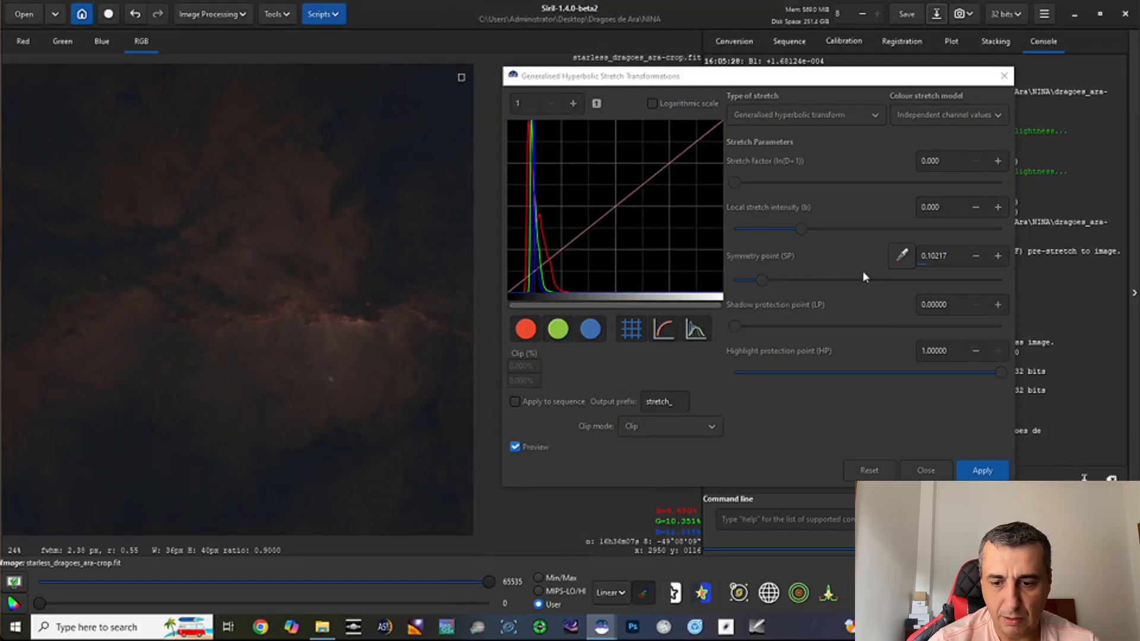
left_click(899, 261)
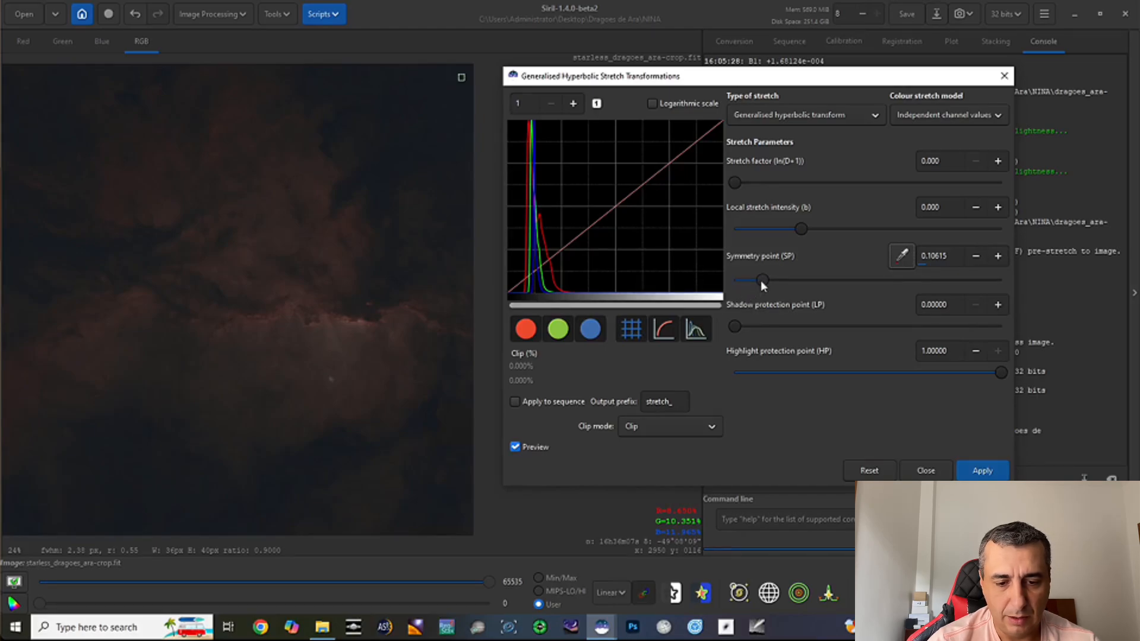
Step: Select a tiny dark patch below the bright nebula, sample the symmetry point there, and lower it to about 0.02148
left_click(327, 444)
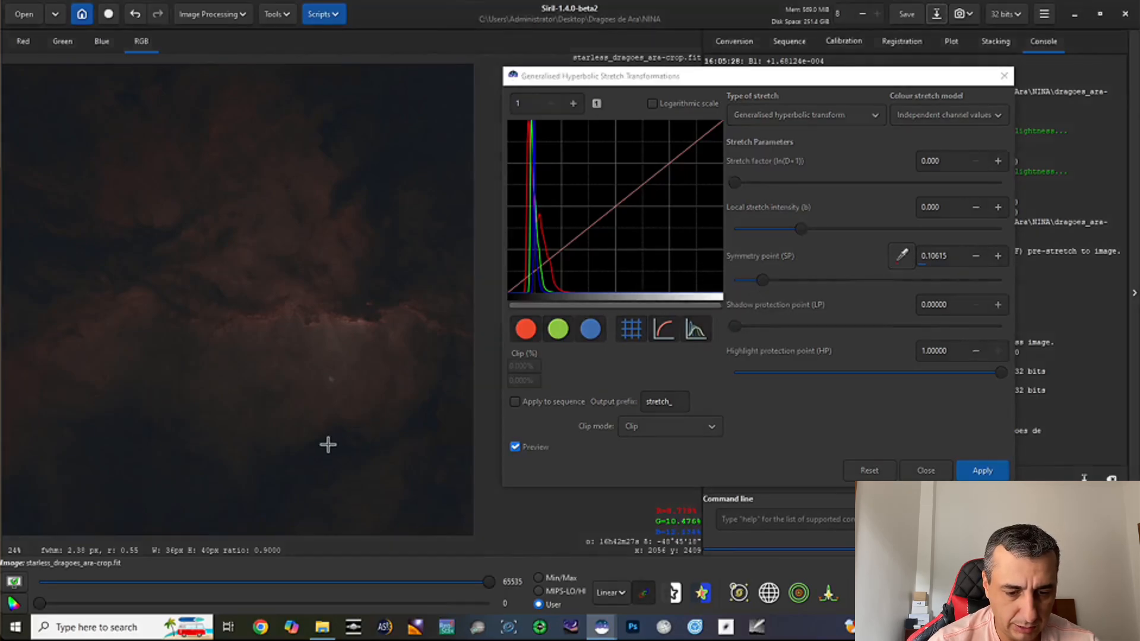
left_click(902, 255)
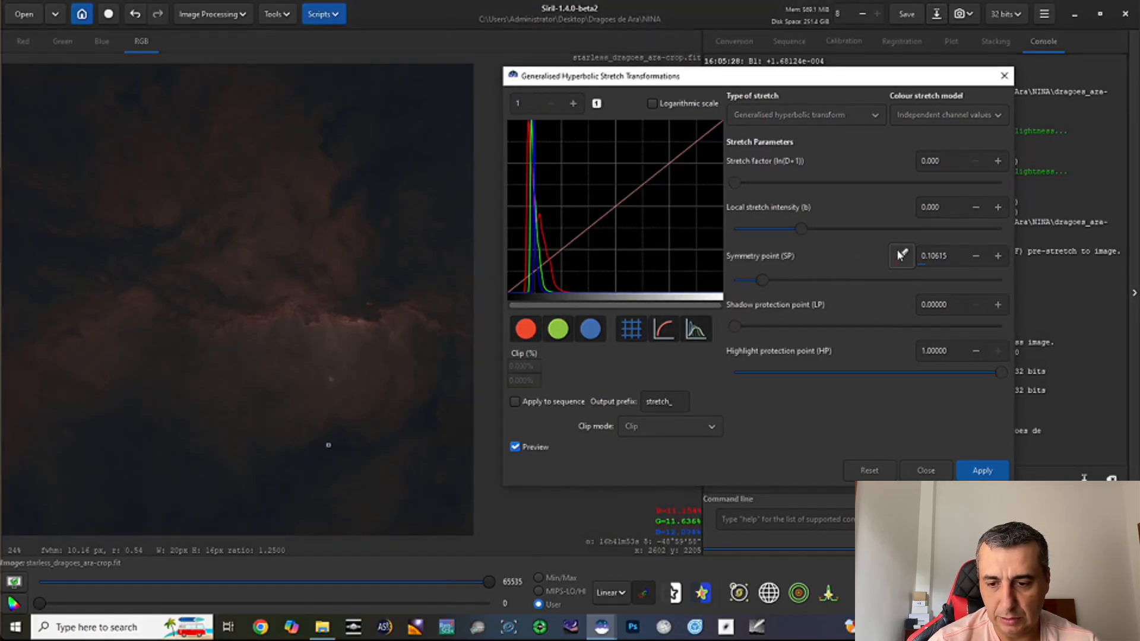
left_click_drag(761, 279, 741, 280)
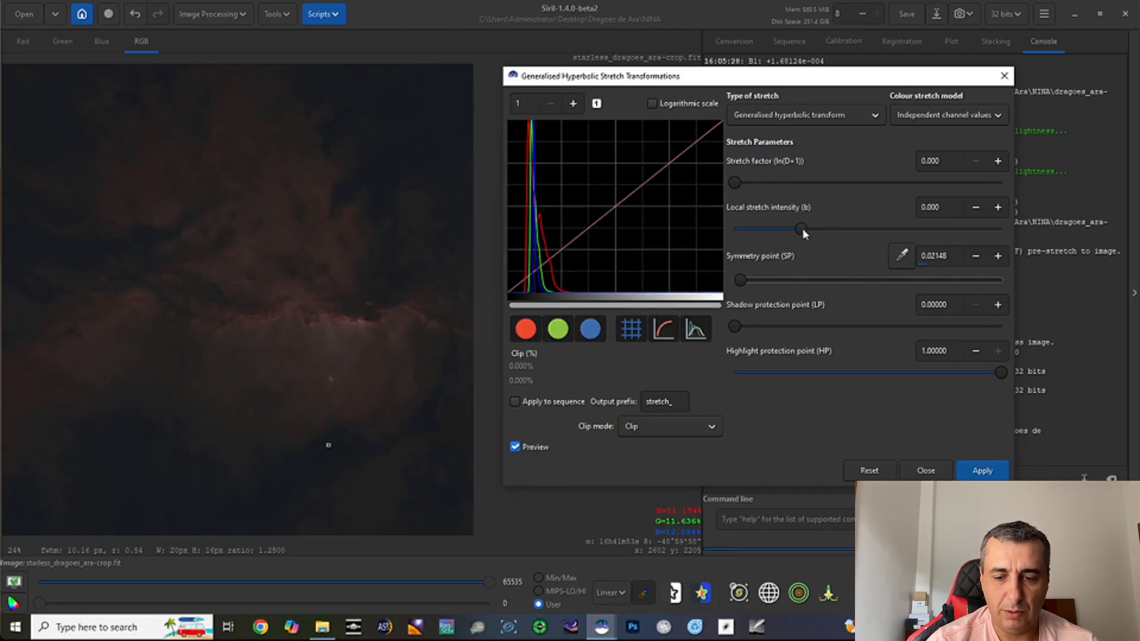
Step: Set the local stretch intensity to about 2.637 and the stretch factor to about 0.191, and apply the stretch
left_click_drag(802, 228, 838, 229)
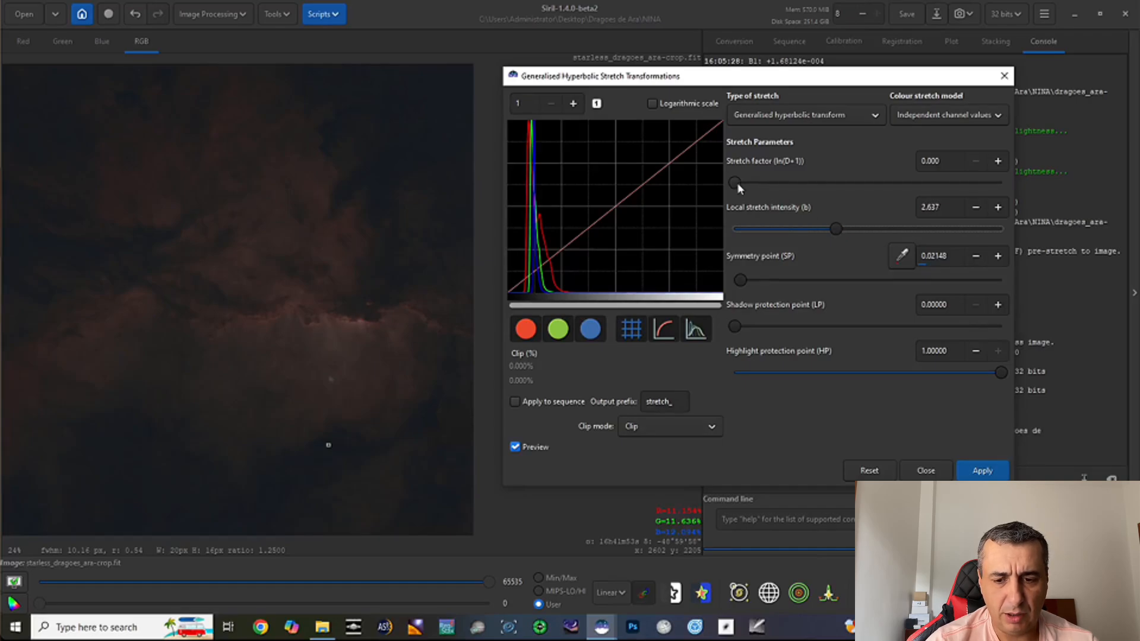
left_click_drag(740, 187, 743, 184)
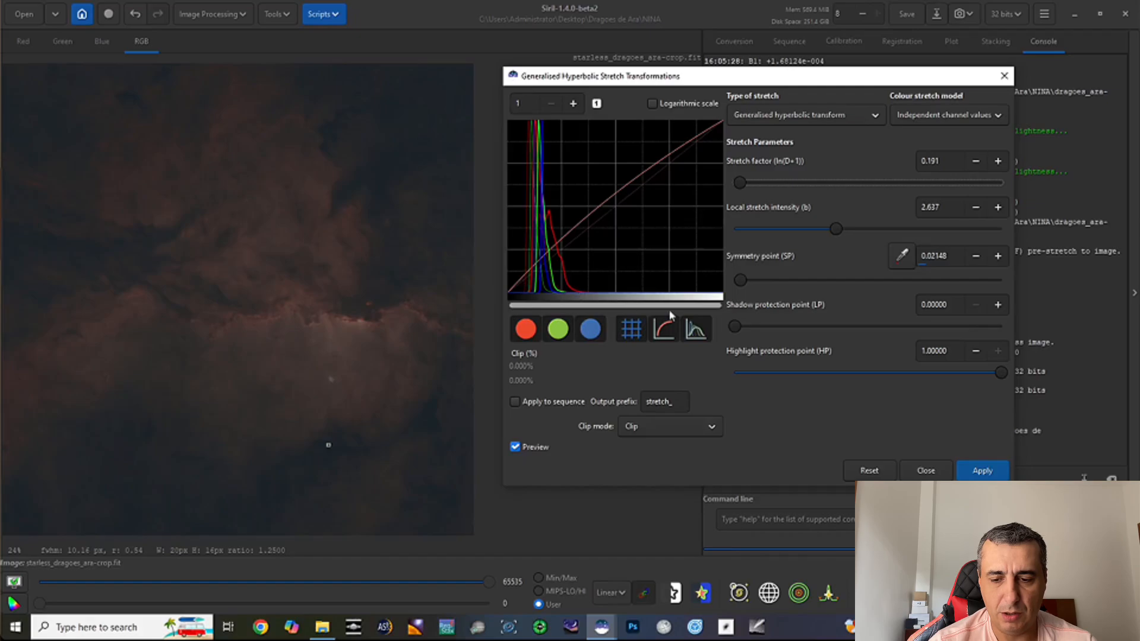
left_click(981, 472)
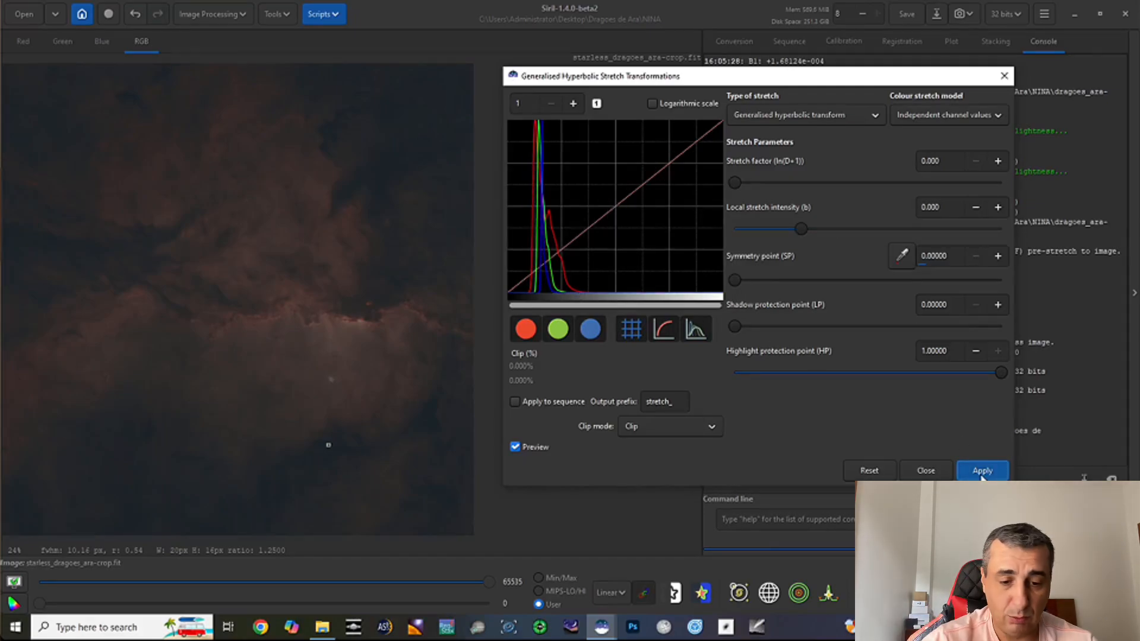
Step: Resample the symmetry point from the selected dark patch, set the stretch factor to about 0.788, and apply the stretch
left_click(902, 256)
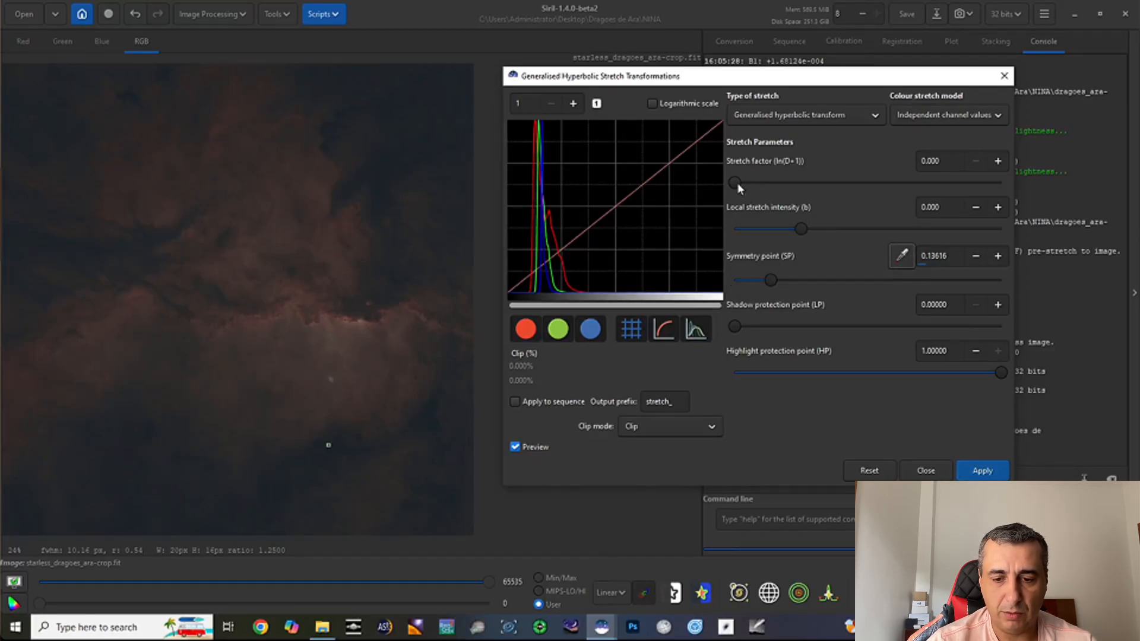
left_click_drag(736, 183, 757, 183)
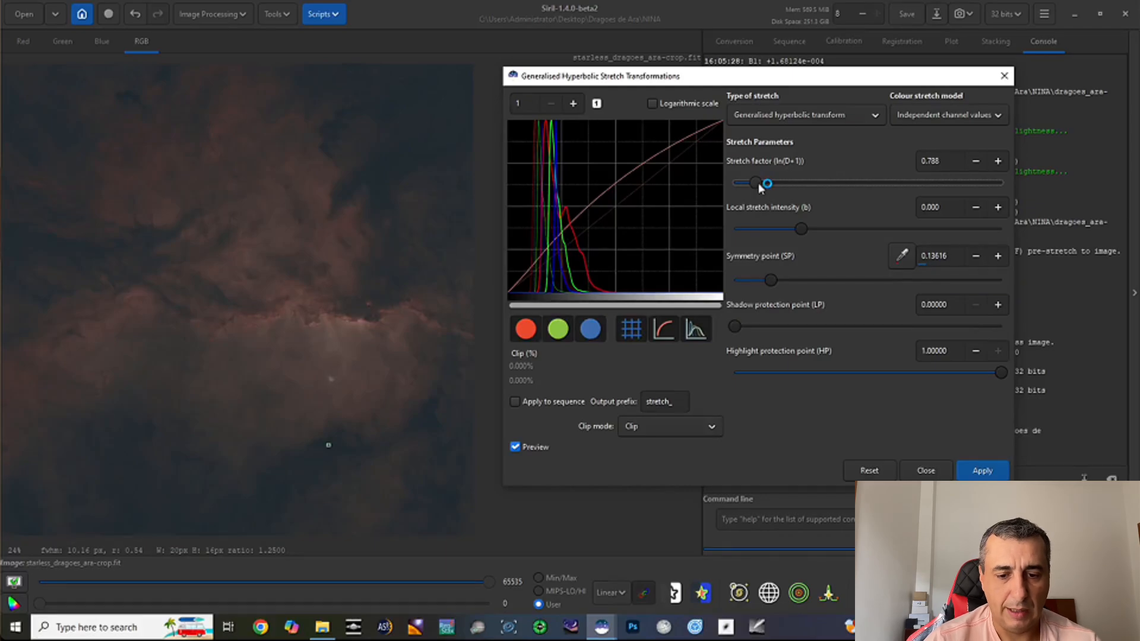
left_click(964, 472)
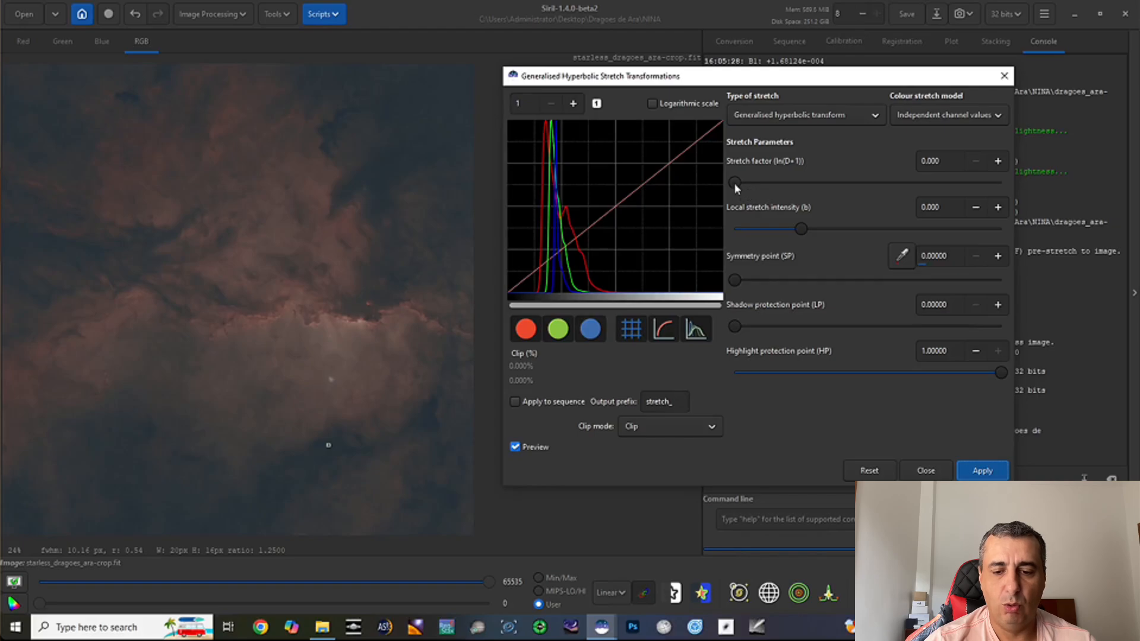
Step: Switch the stretch type to Linear stretch (BP shift) and magnify the histogram to zoom level 4
mouse_move(735, 183)
left_mouse_down()
mouse_move(847, 184)
mouse_move(735, 187)
left_mouse_up()
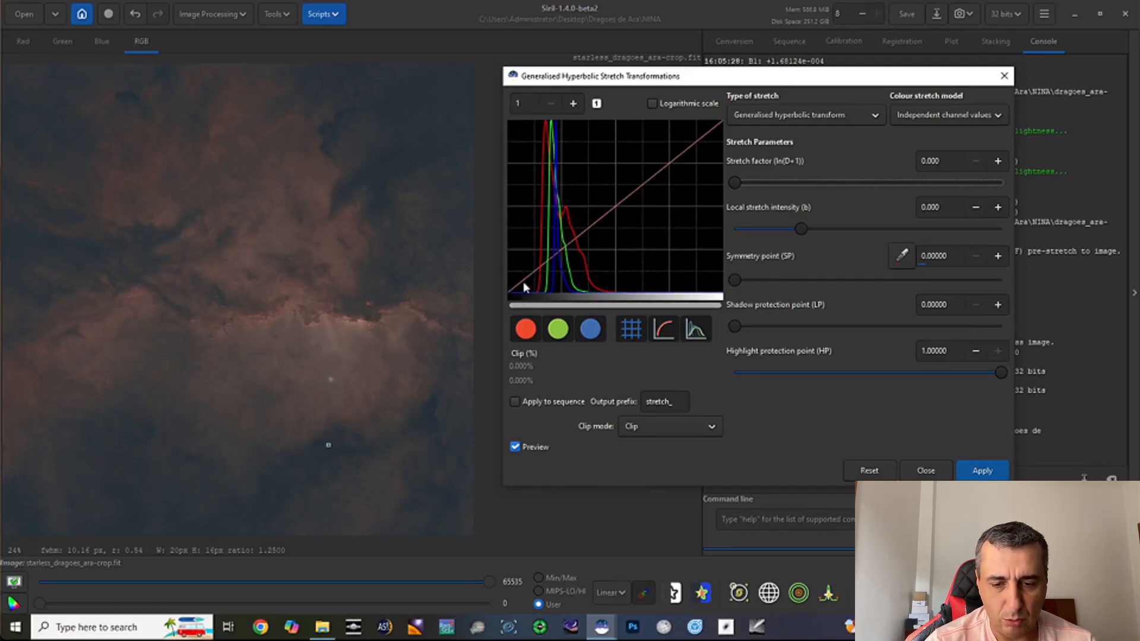
left_click(849, 117)
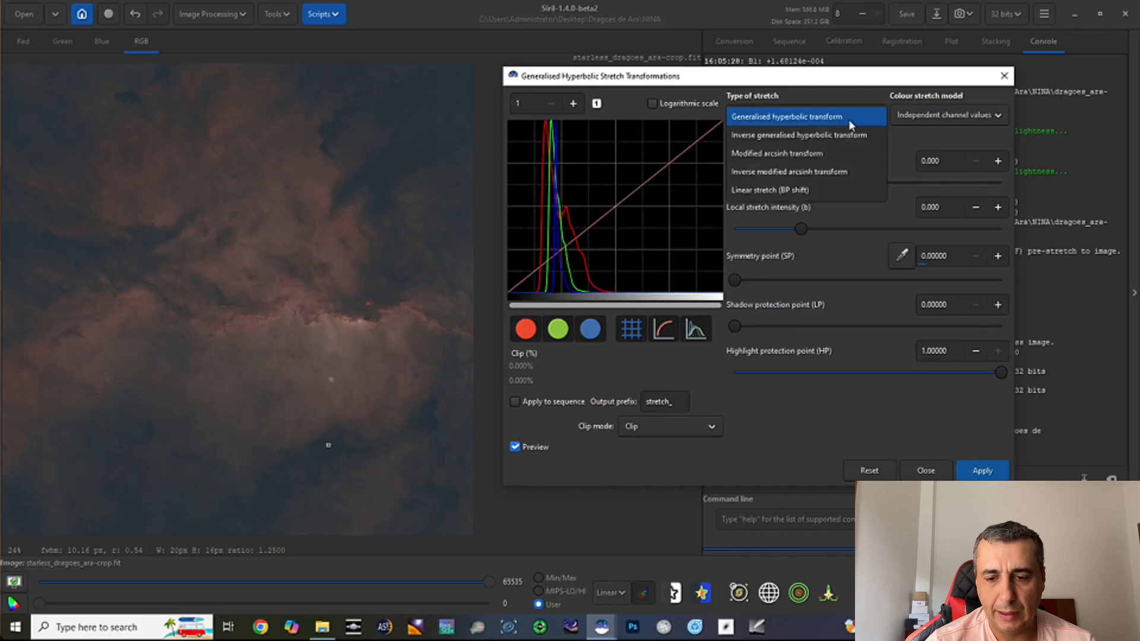
left_click(800, 190)
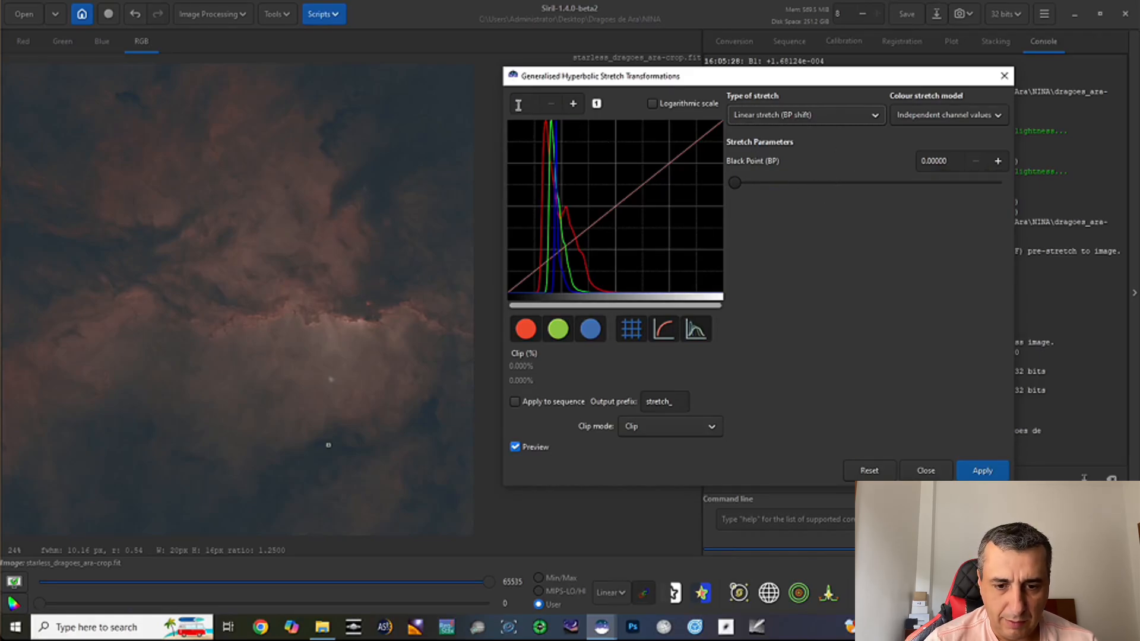
left_click(573, 103)
left_click(573, 103)
left_click(573, 104)
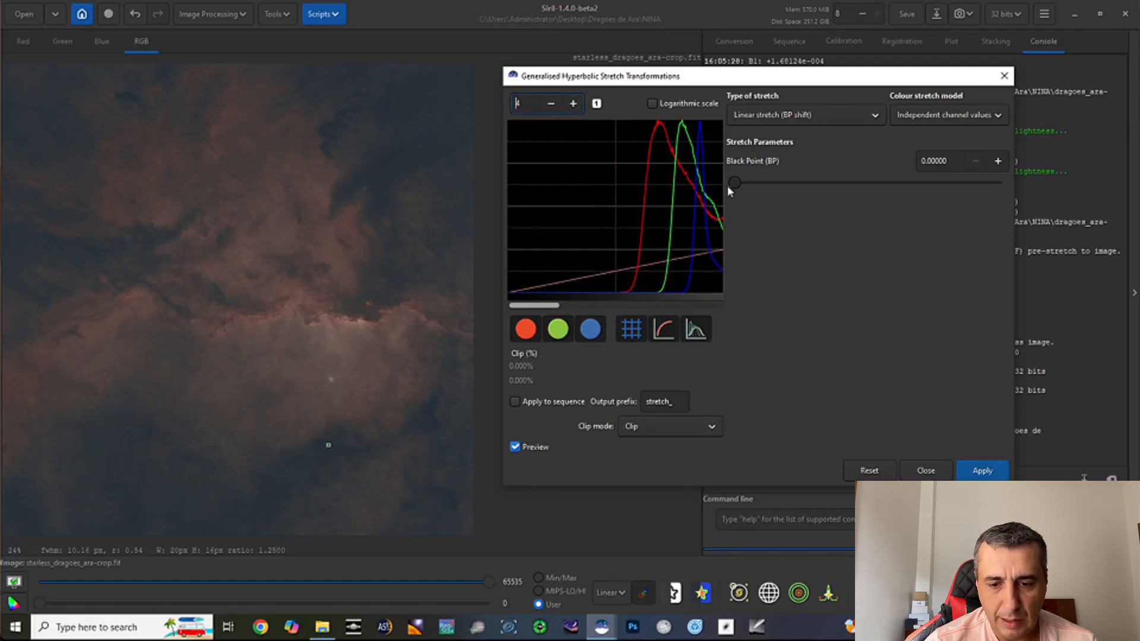
Step: Set the black point to about 0.11933, apply the linear stretch, and reset the histogram zoom
left_click_drag(733, 180, 763, 180)
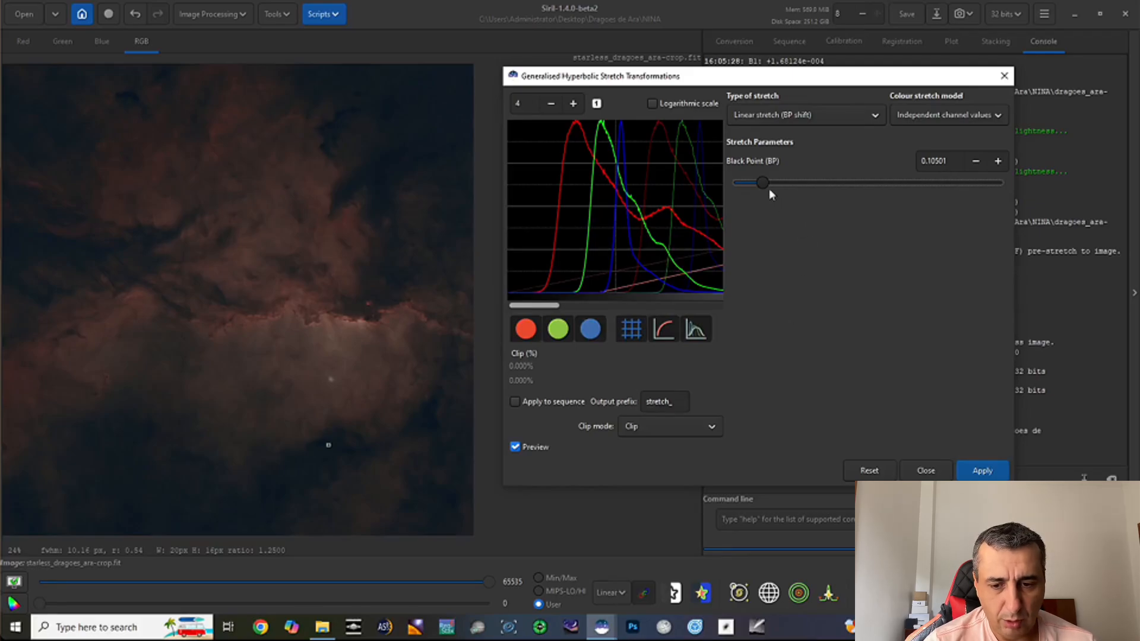
left_click_drag(764, 183, 778, 184)
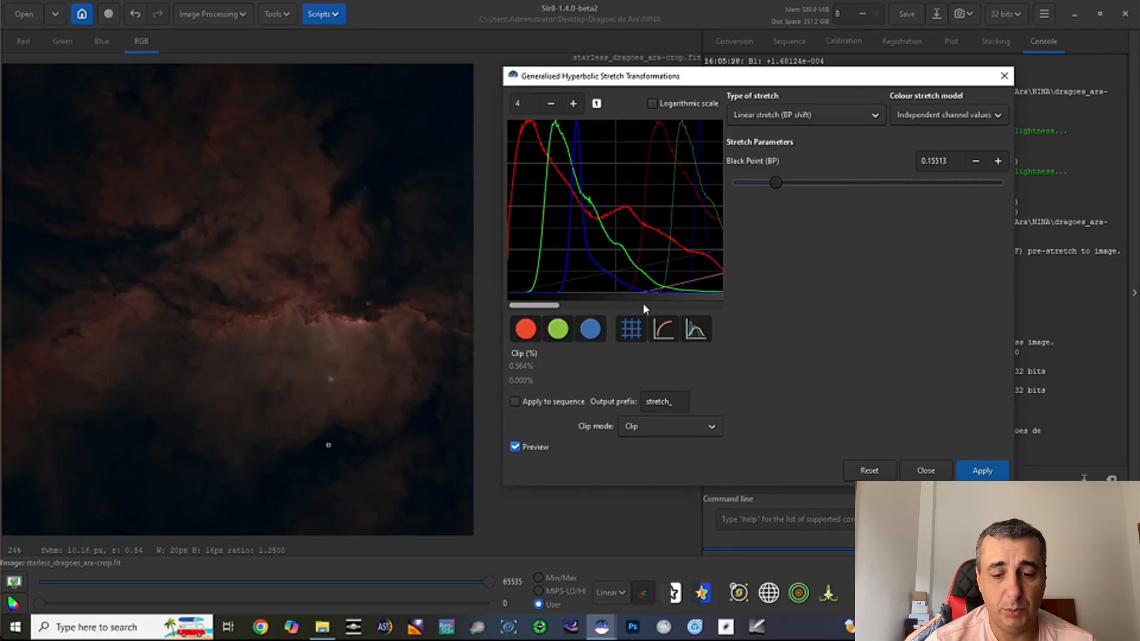
left_click(771, 181)
left_click_drag(768, 180, 763, 180)
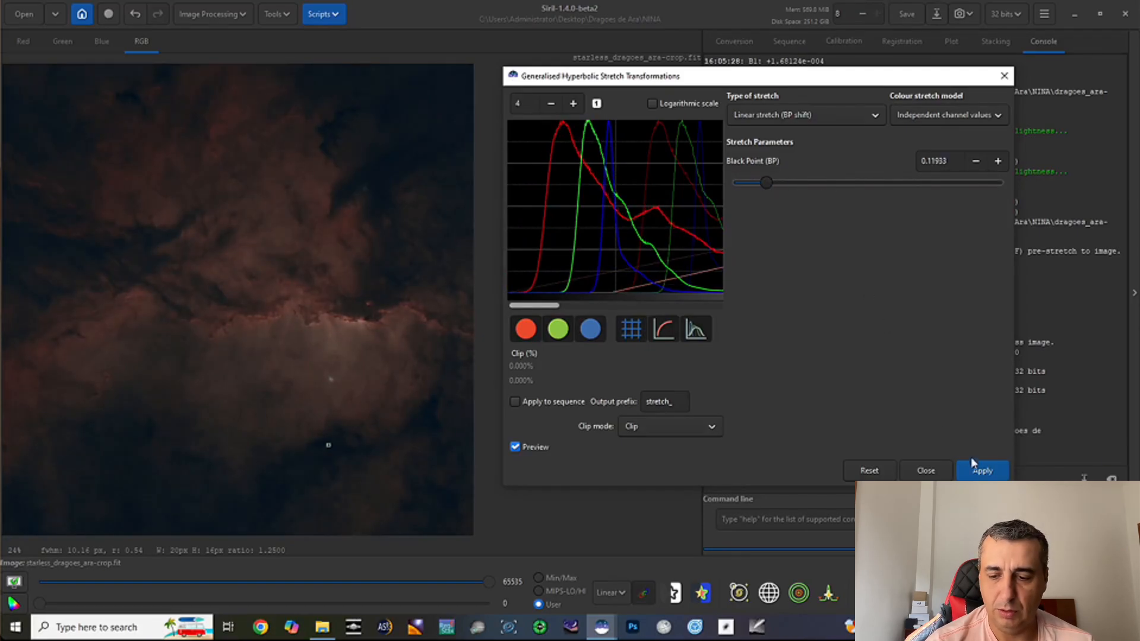
left_click(977, 473)
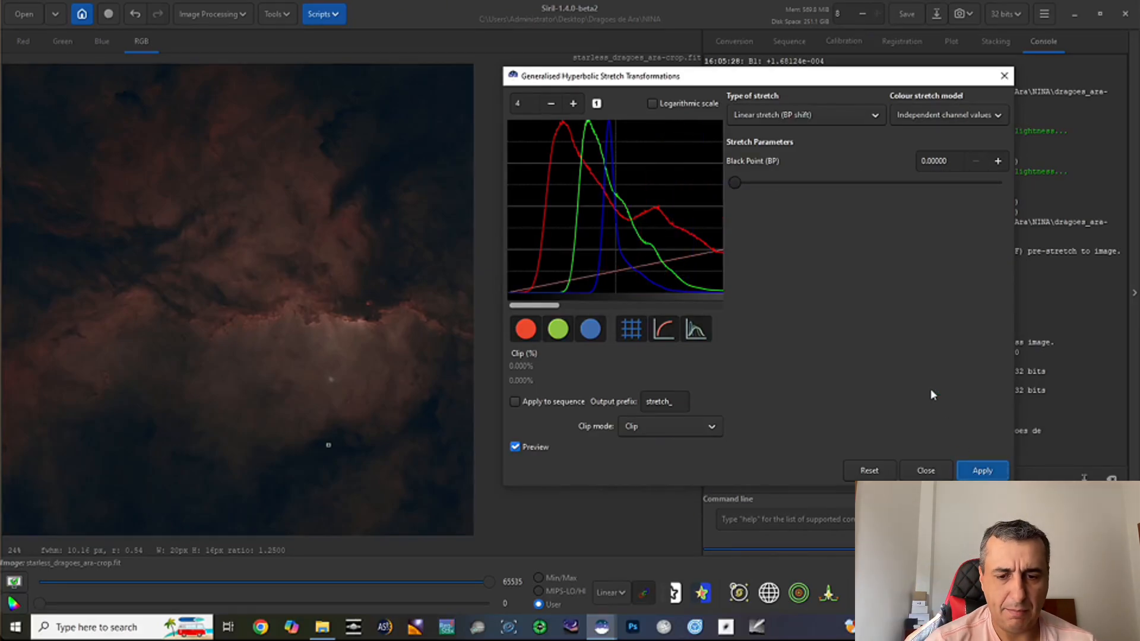
left_click(597, 104)
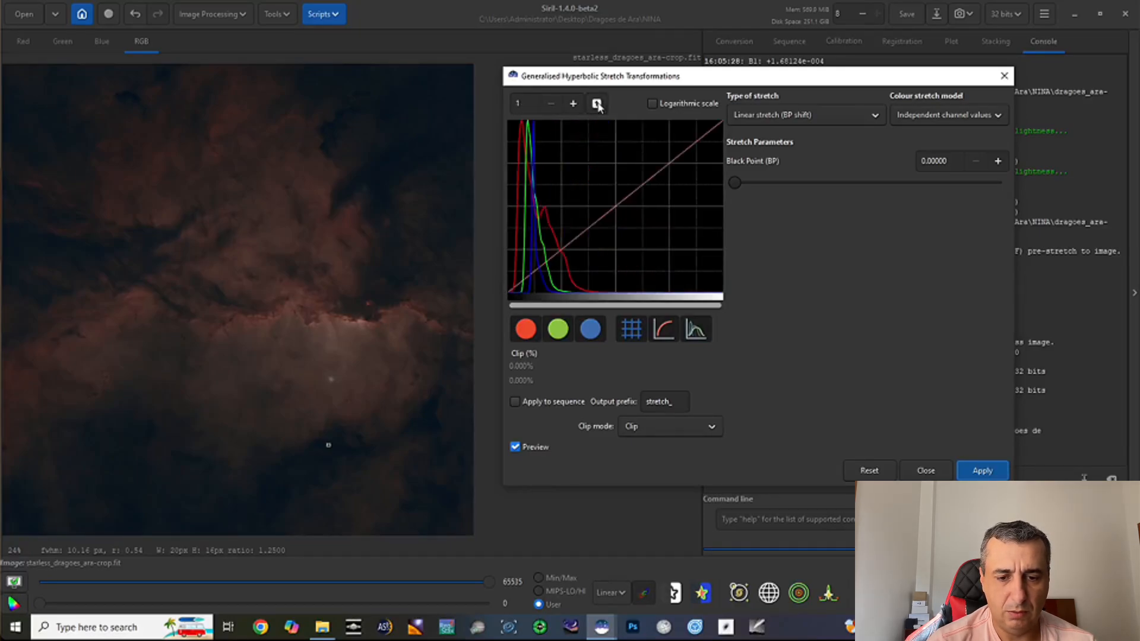
Step: Switch back to the Generalised hyperbolic transform and sample the symmetry point from a patch about 80 by 84 px at the bright nebula's lower edge
left_click(832, 115)
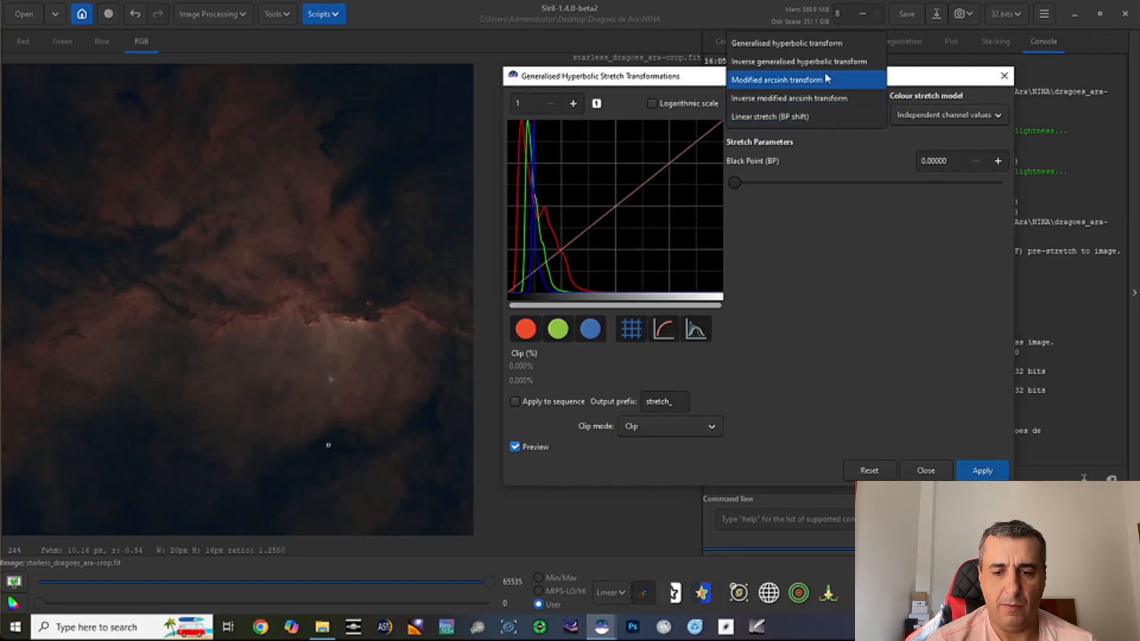
left_click(825, 44)
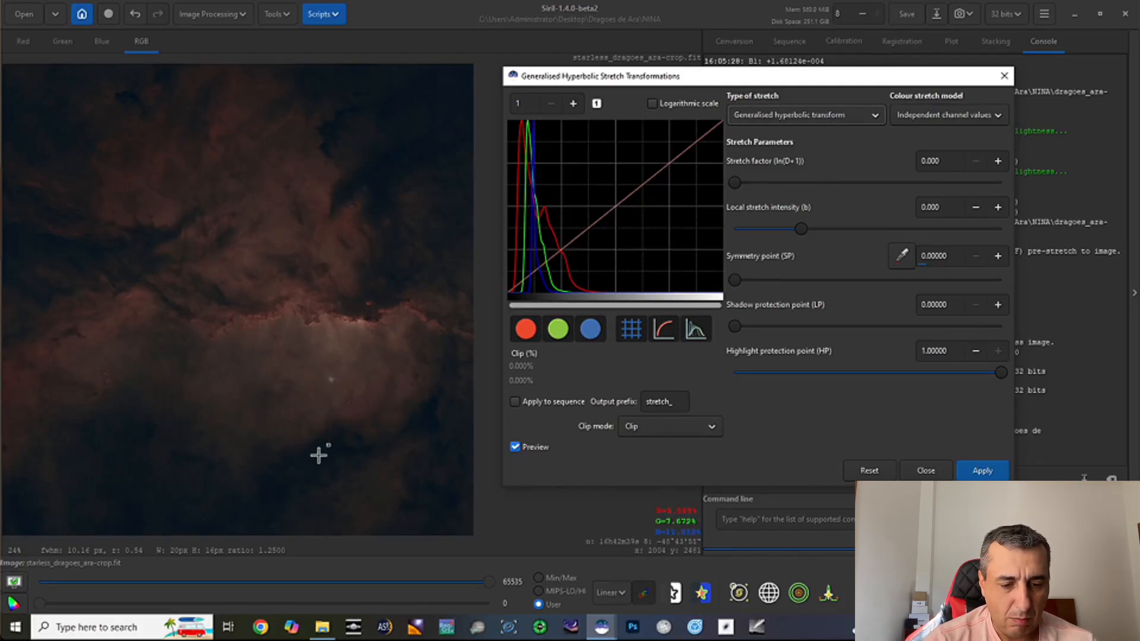
left_click(284, 432)
left_click_drag(288, 437, 291, 442)
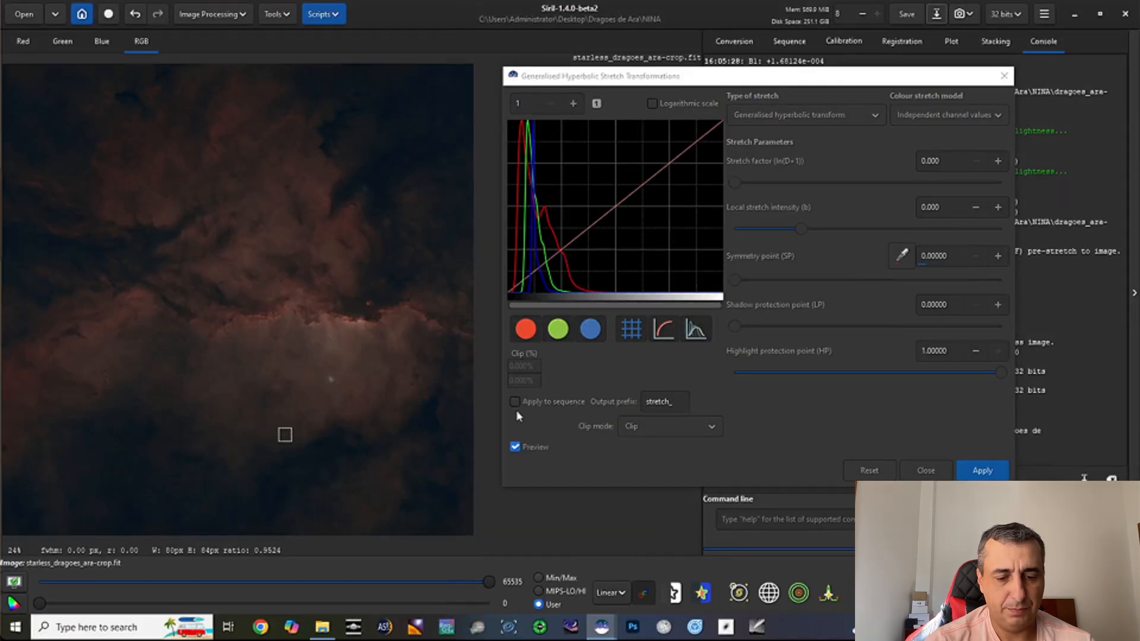
left_click(897, 258)
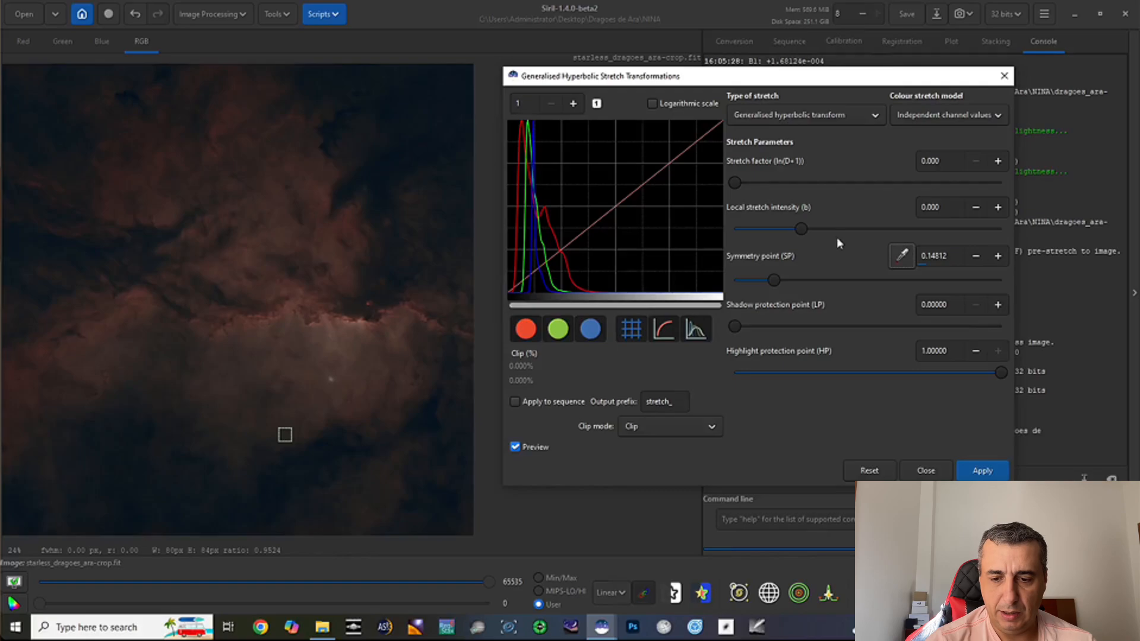
Step: Set the local stretch intensity to about 2.303 and the stretch factor to about 0.334, and apply the stretch
left_click_drag(808, 229, 836, 229)
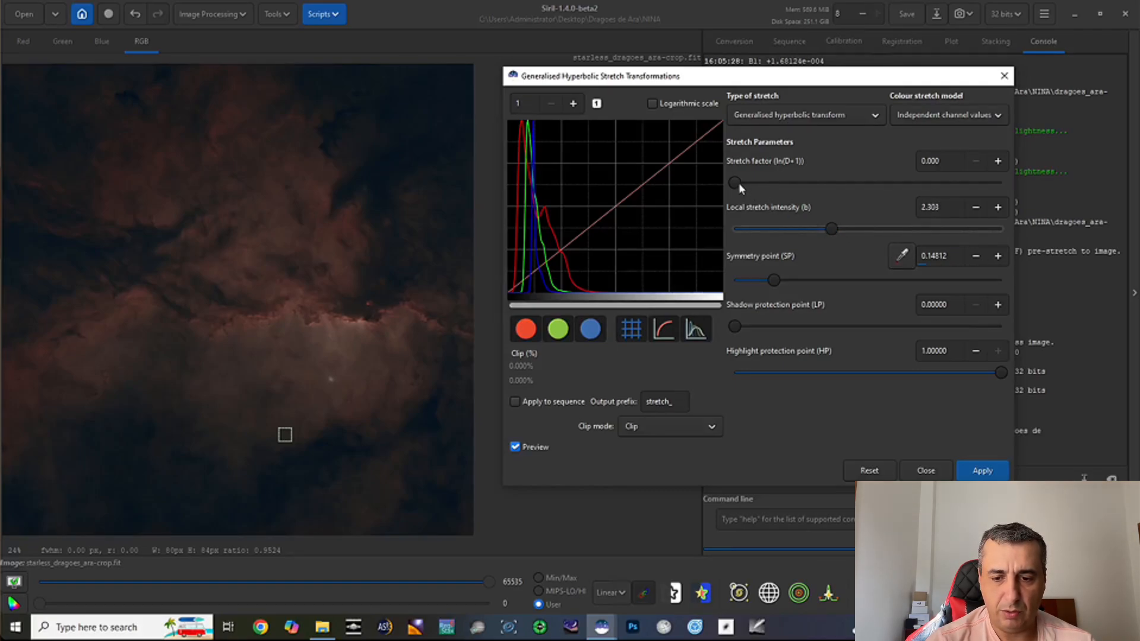
left_click_drag(738, 183, 748, 185)
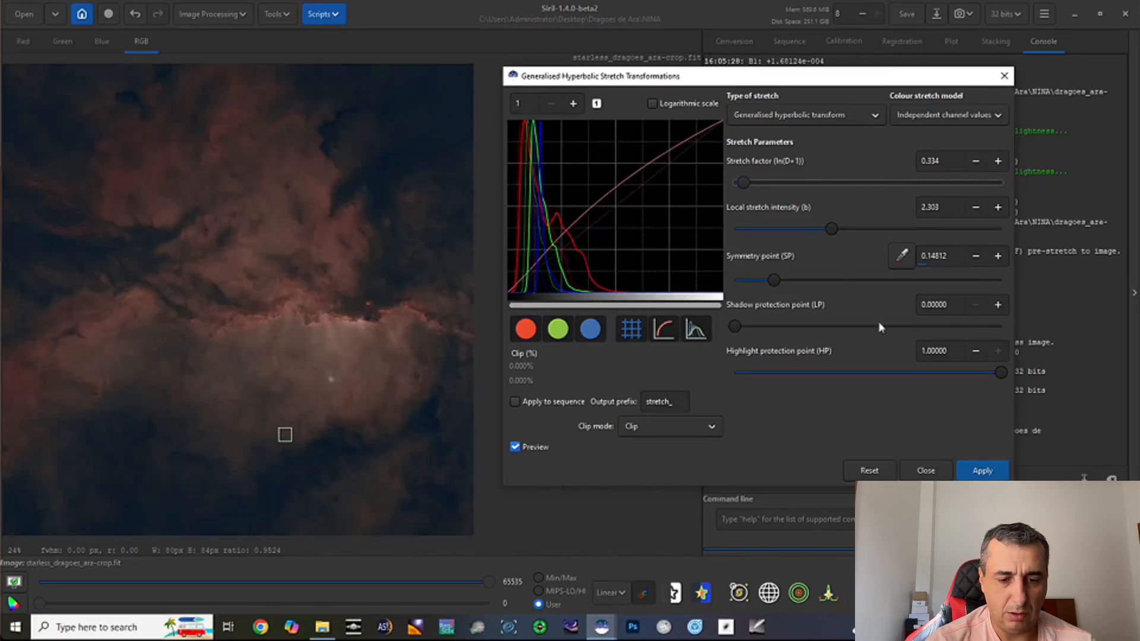
left_click(986, 473)
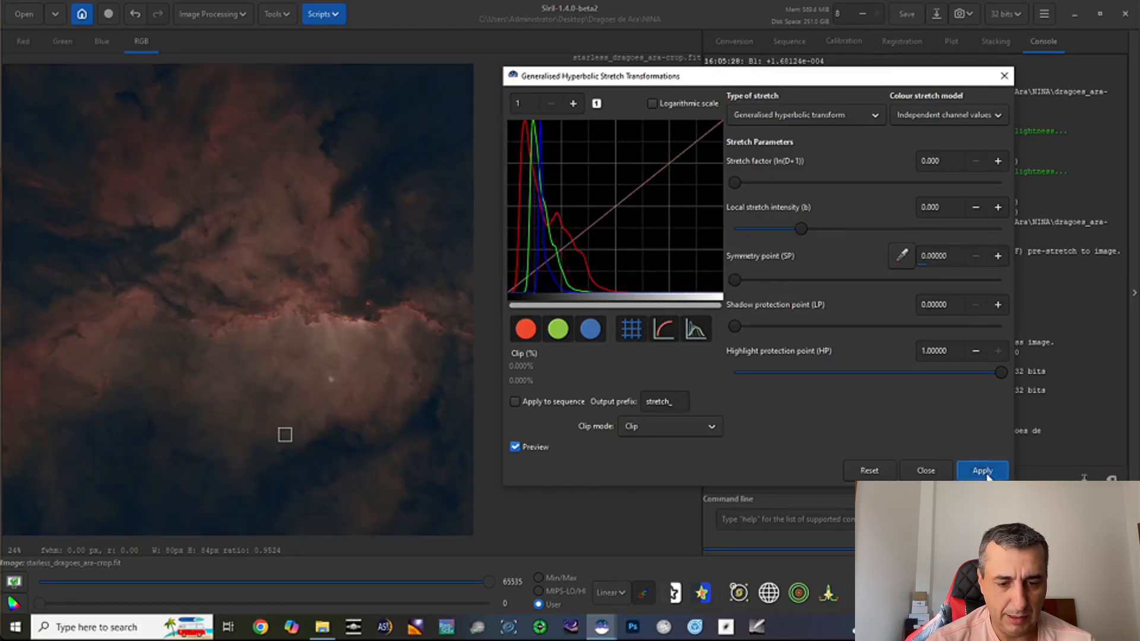
Step: Resample the symmetry point from the same patch, set local stretch intensity to about 1.396 and stretch factor to about 0.334, and apply
left_click(902, 259)
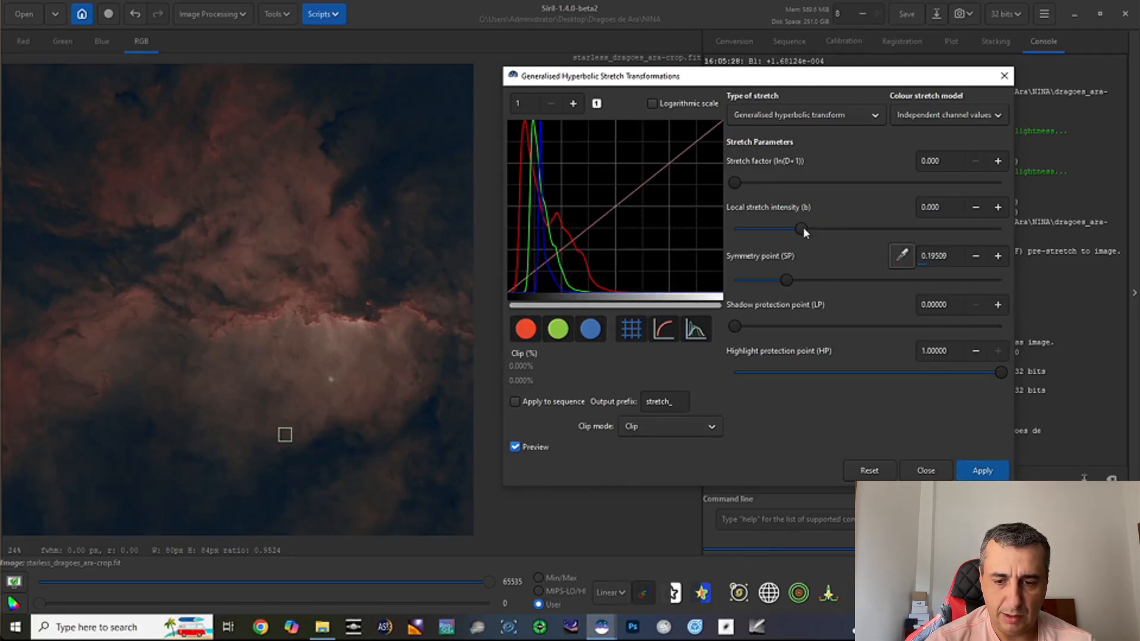
left_click_drag(813, 228, 821, 229)
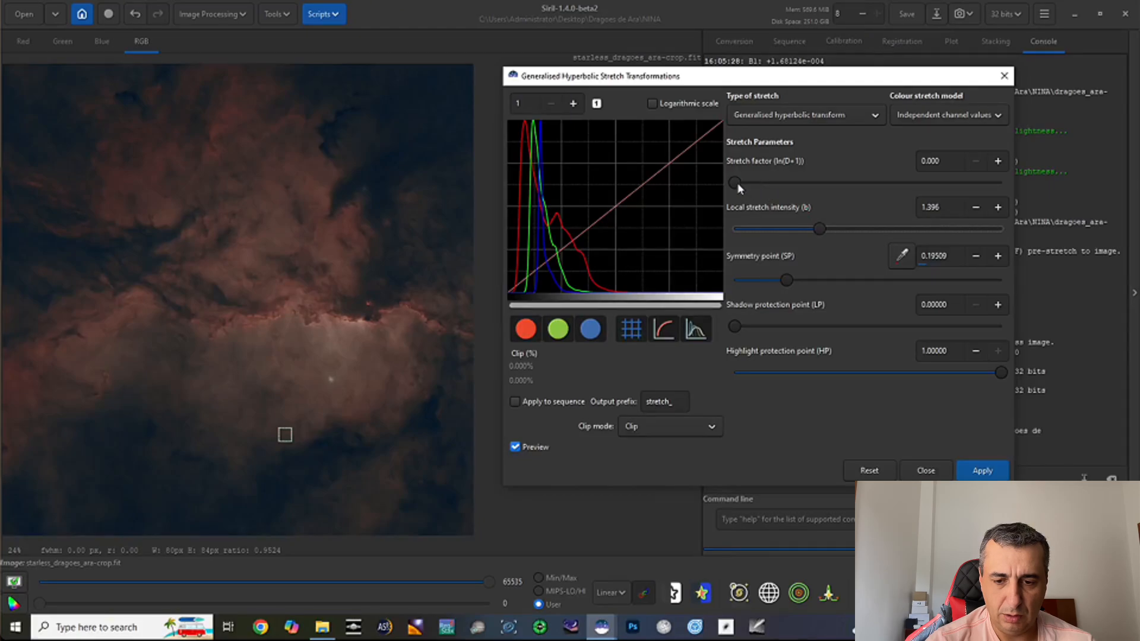
left_click_drag(742, 182, 749, 183)
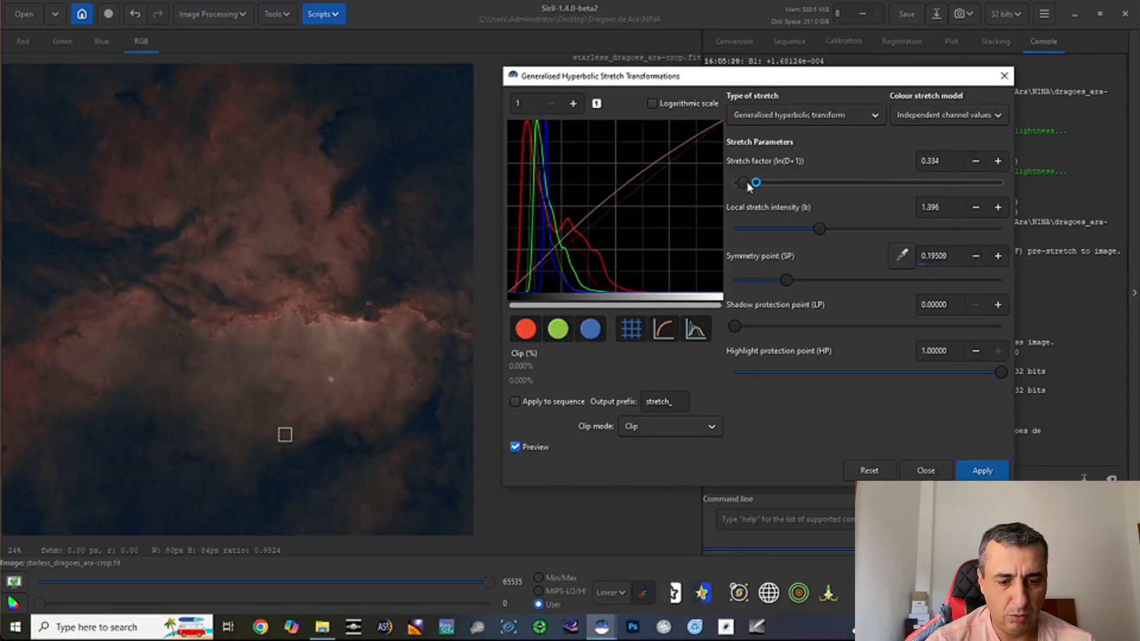
left_click(982, 470)
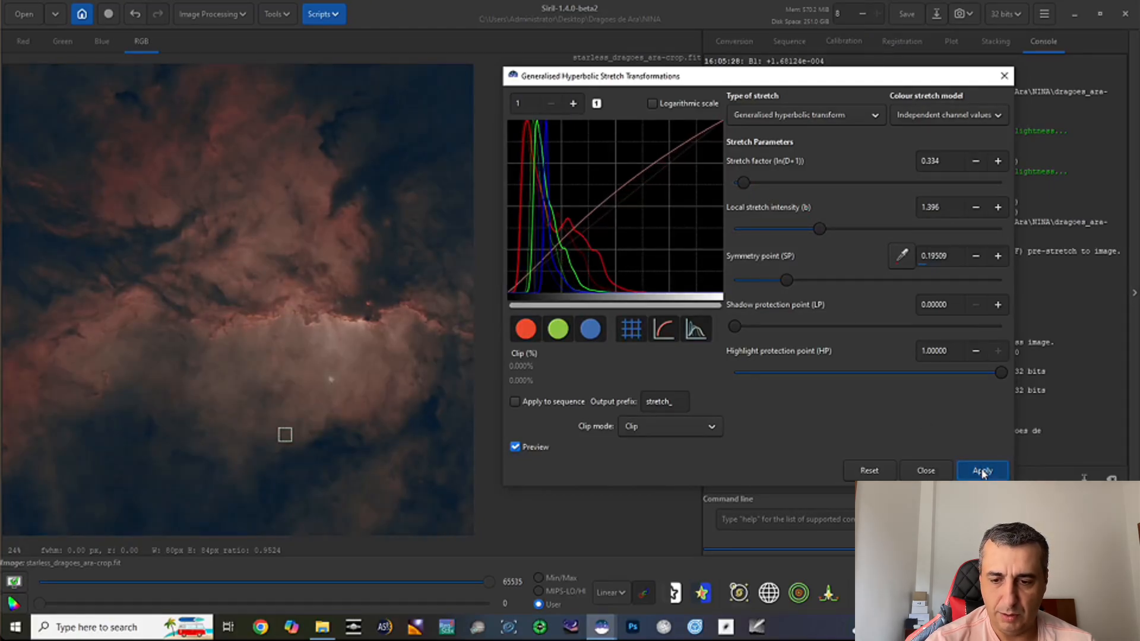
Step: Resample the symmetry point from the patch below the bright nebula, set the stretch factor to about 0.310, and apply the stretch
left_click(903, 260)
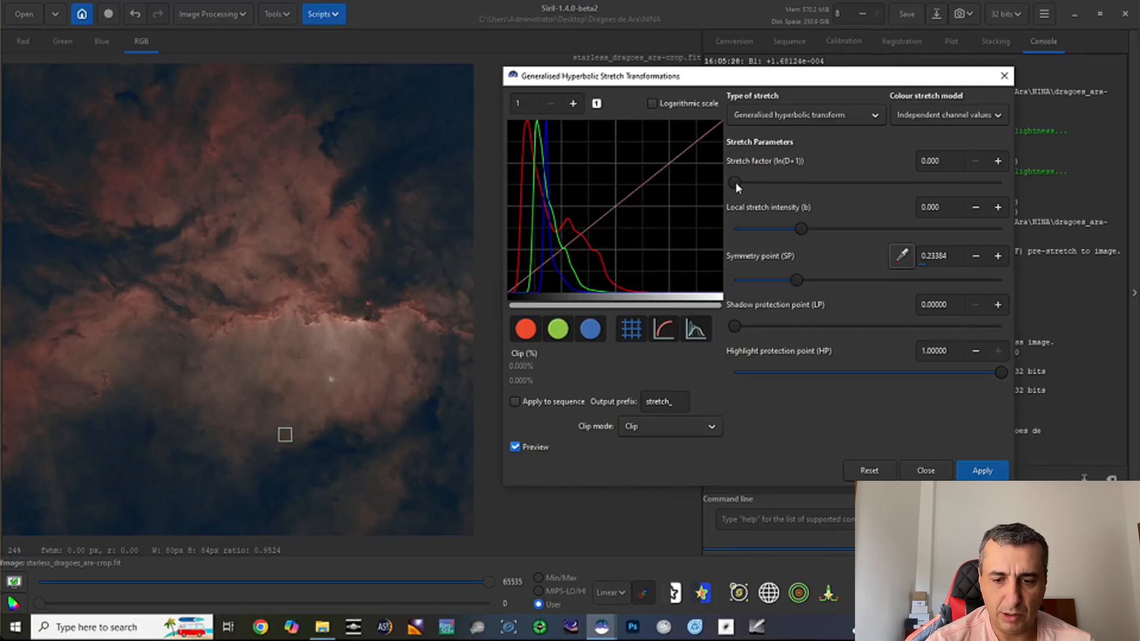
left_click_drag(736, 183, 744, 182)
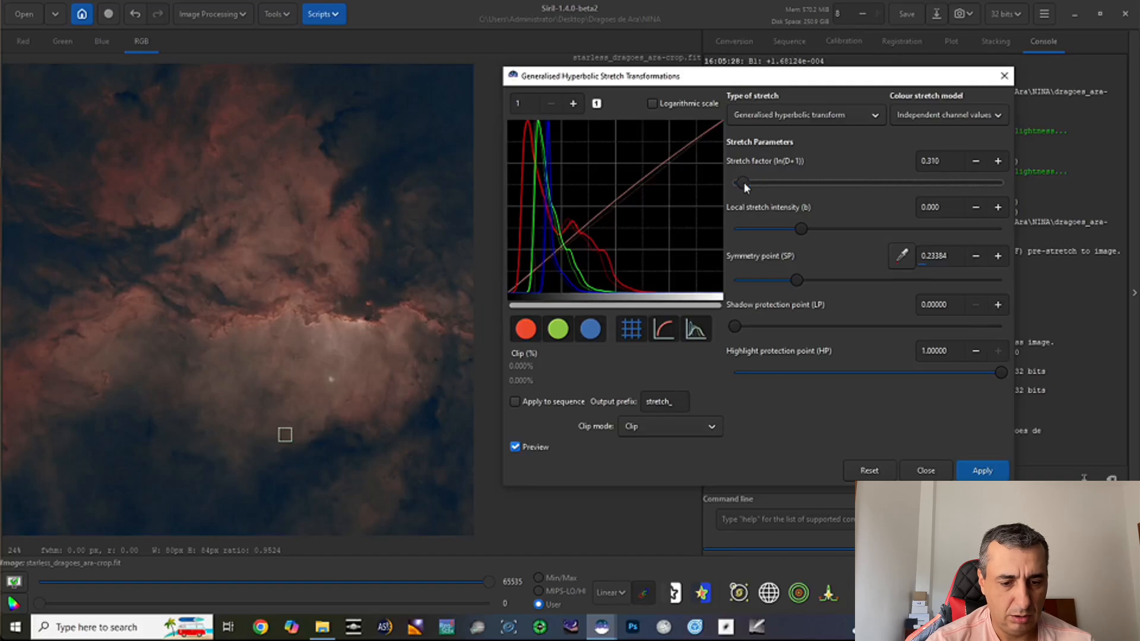
left_click(974, 469)
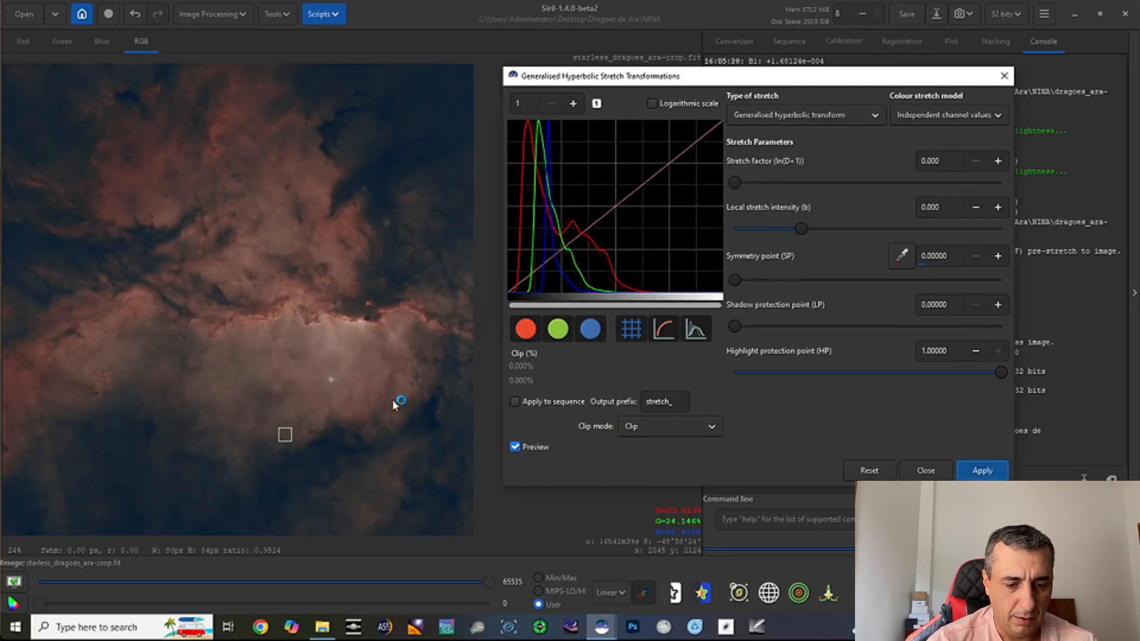
Step: Sample the symmetry point from the reddish ridge in the image's left part and apply a stretch with intensity about 3.162 and factor about 0.239
left_click(156, 297)
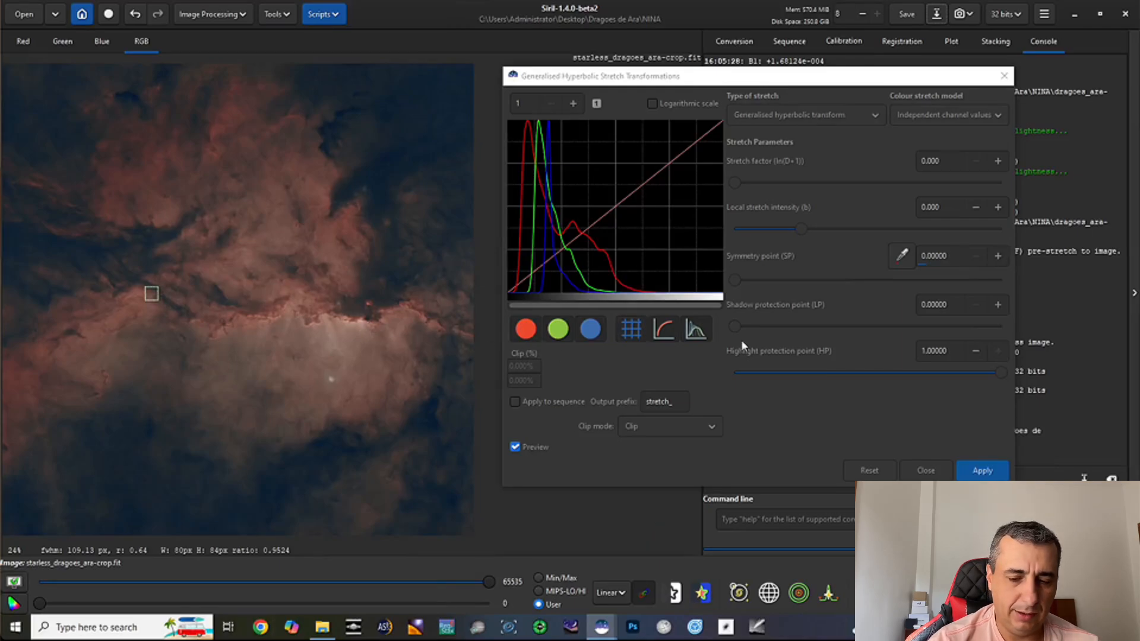
left_click(908, 257)
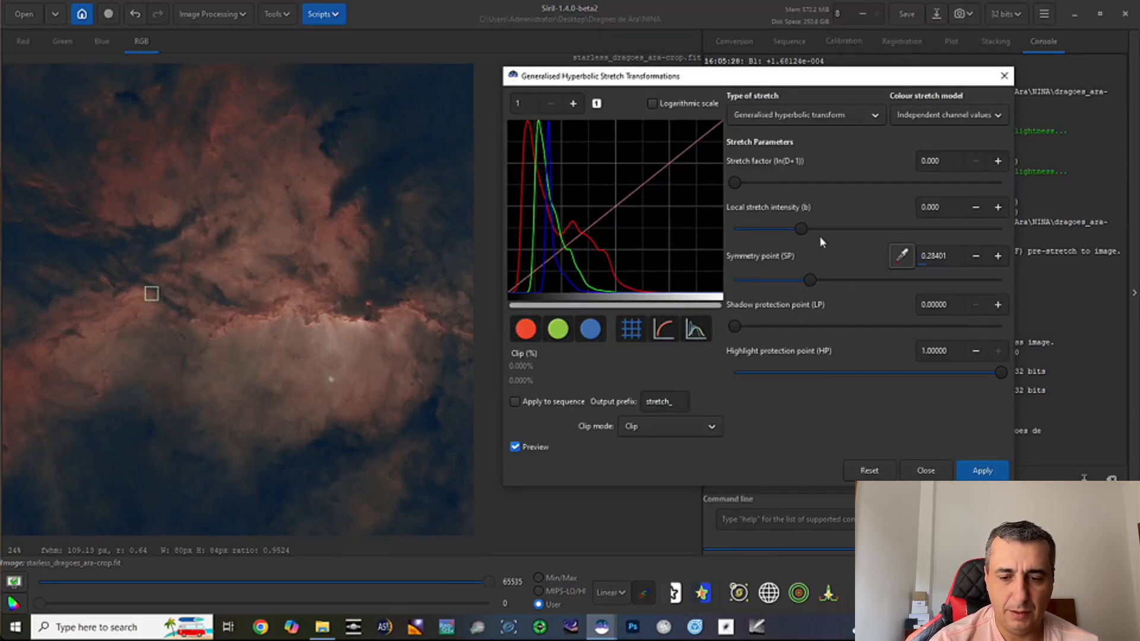
left_click_drag(802, 228, 843, 228)
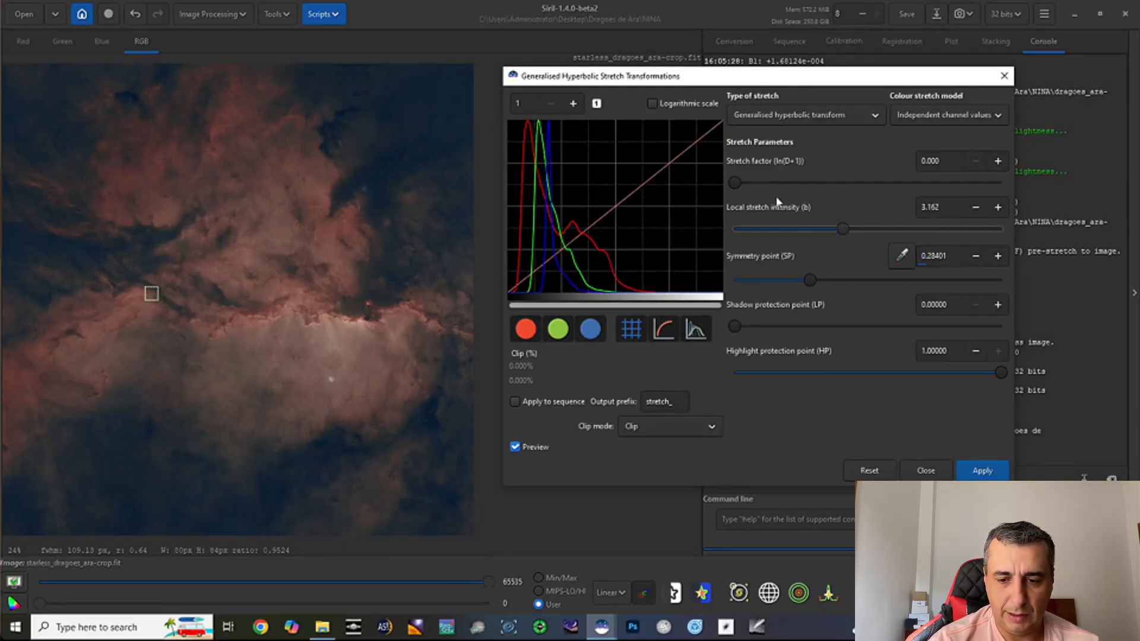
left_click_drag(736, 184, 743, 184)
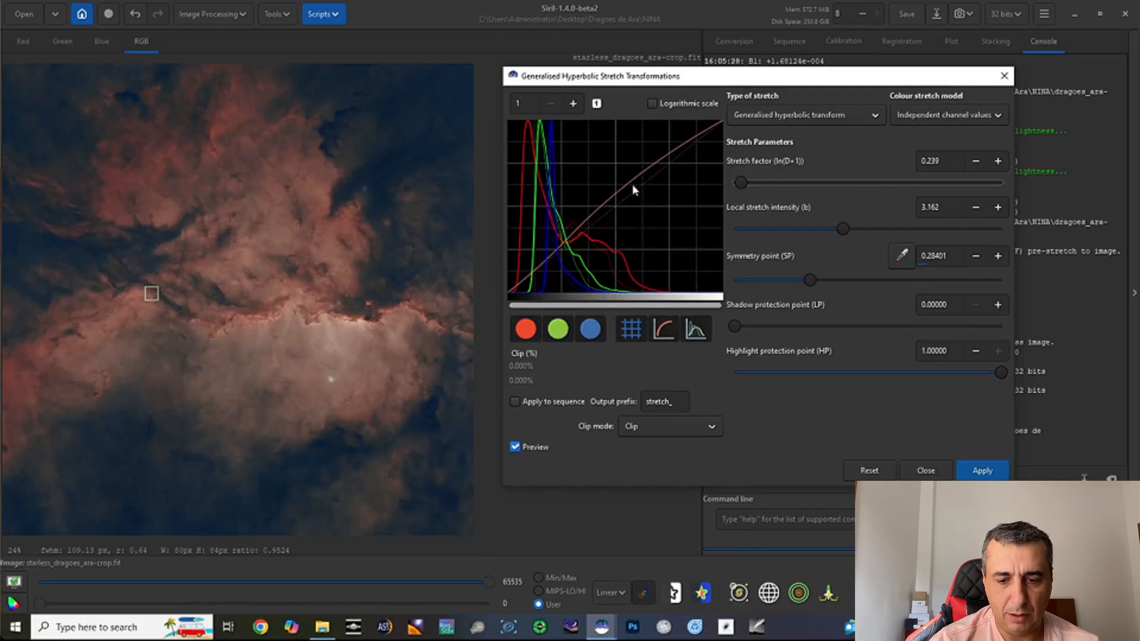
left_click(966, 468)
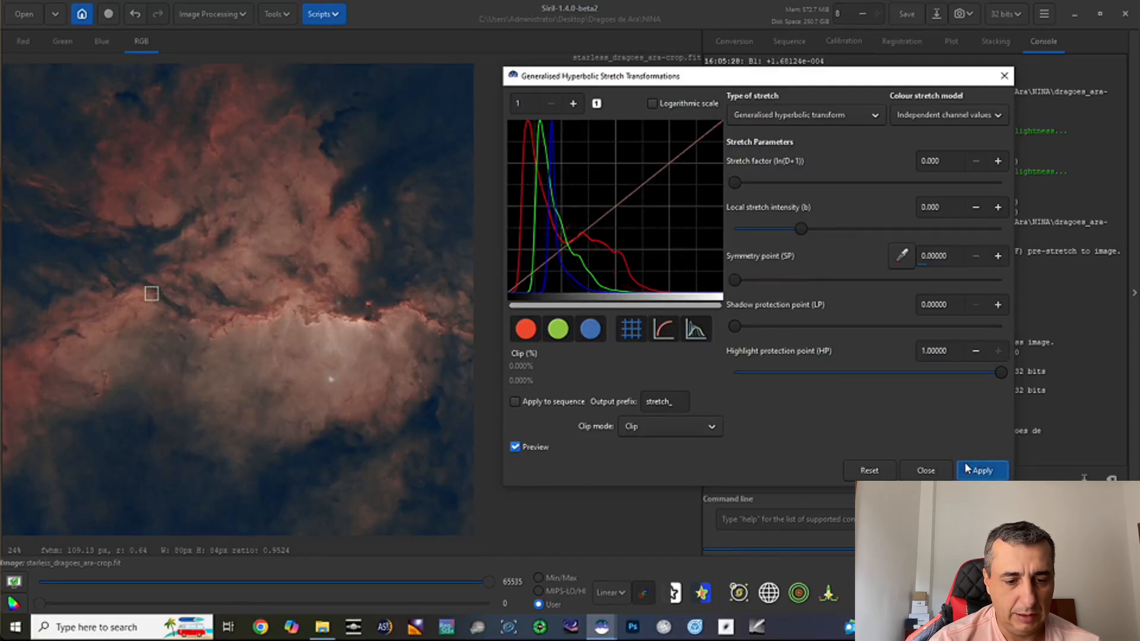
Step: Resample the symmetry point from the ridge patch, set the stretch factor to about 0.382, and apply the stretch
left_click(901, 255)
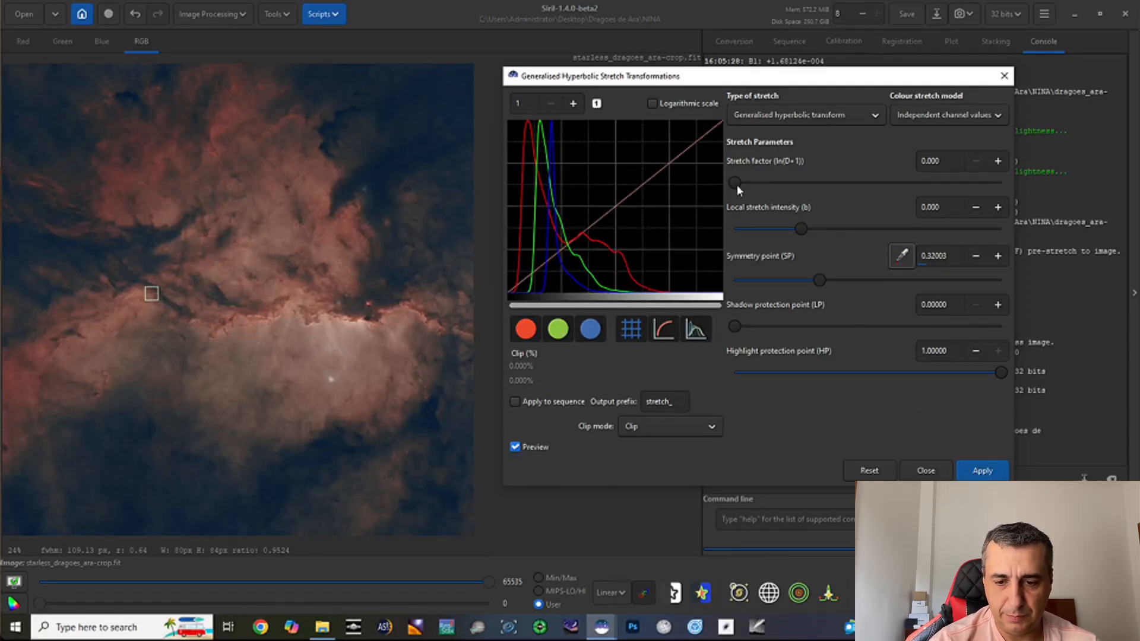
left_click_drag(736, 184, 747, 183)
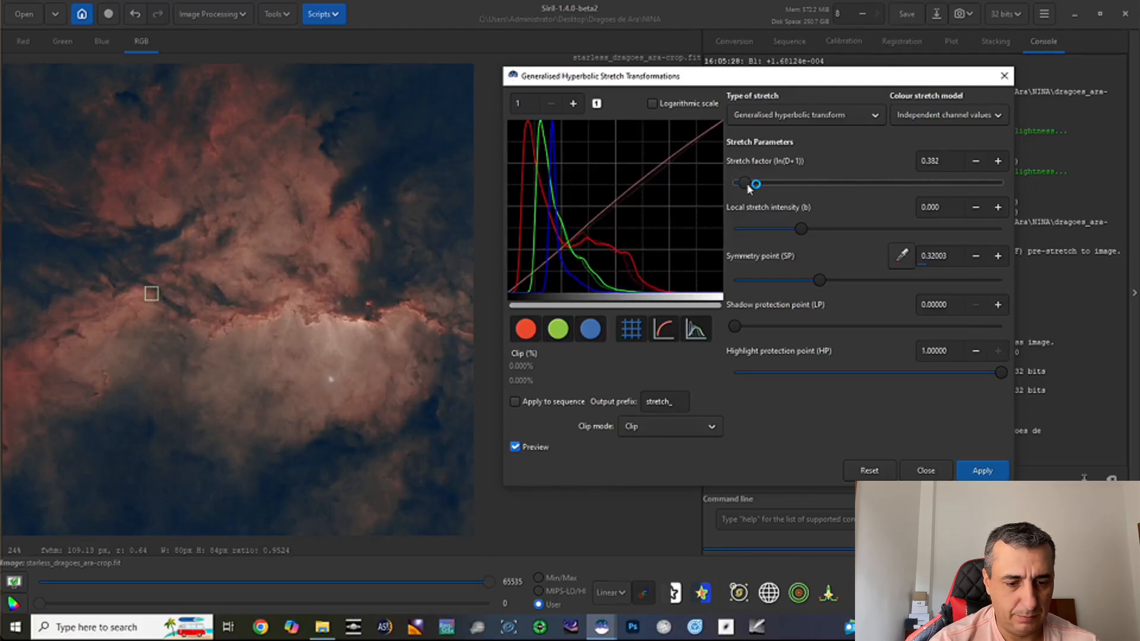
left_click(982, 471)
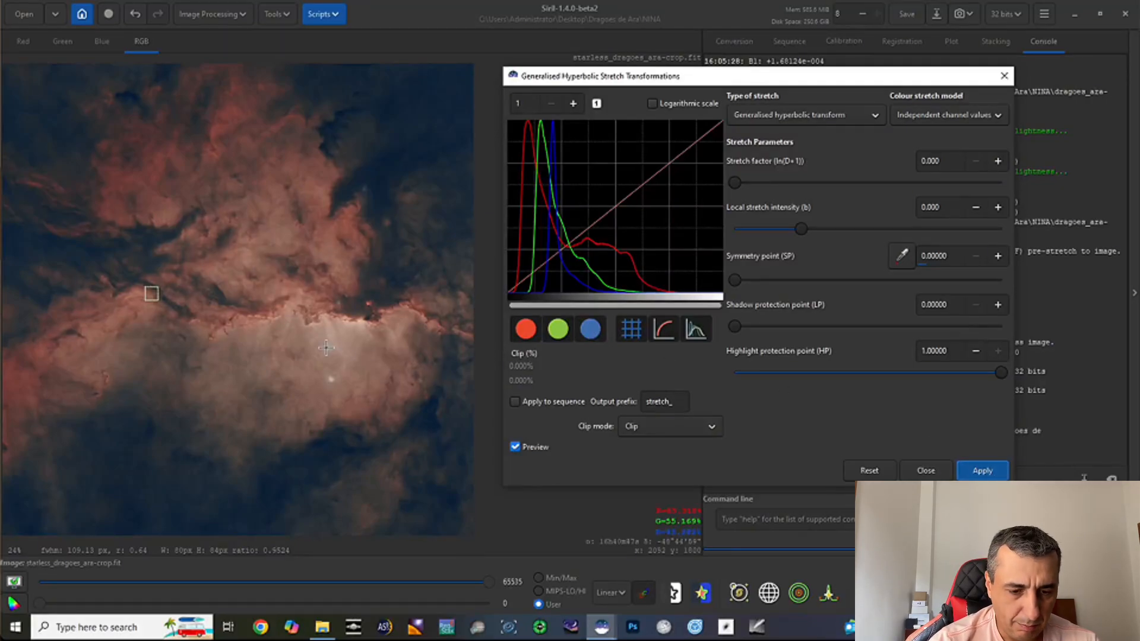
Step: Sample the symmetry point from the bright nebula core and apply a stretch with local intensity about 2.208 and stretch factor about 0.382
left_click_drag(329, 326, 342, 339)
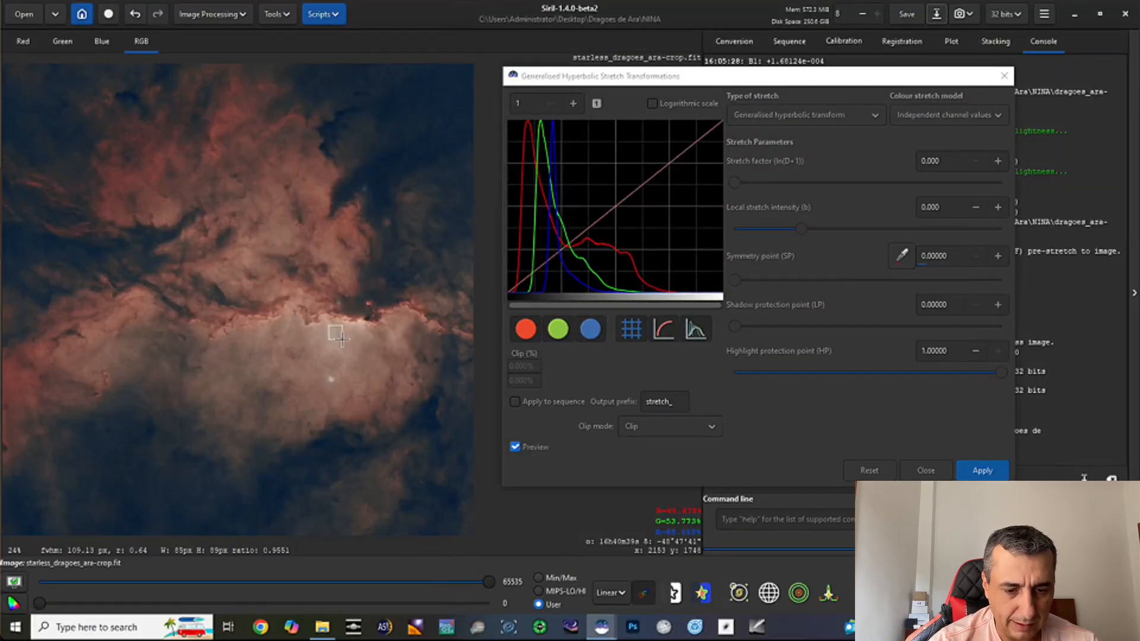
left_click(901, 257)
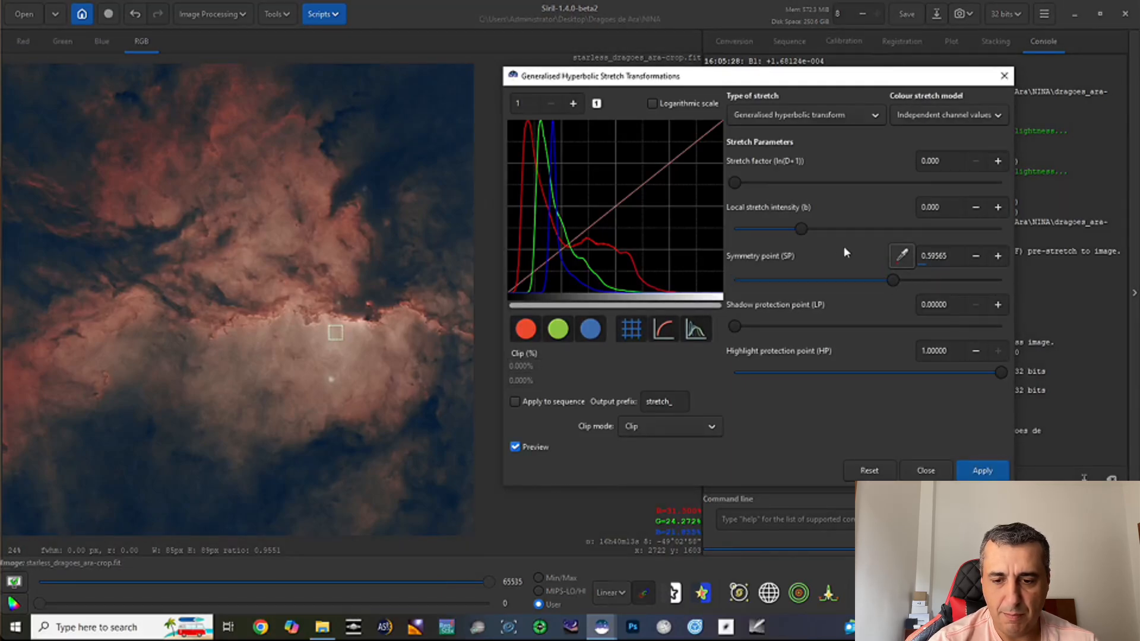
left_click_drag(814, 226, 837, 228)
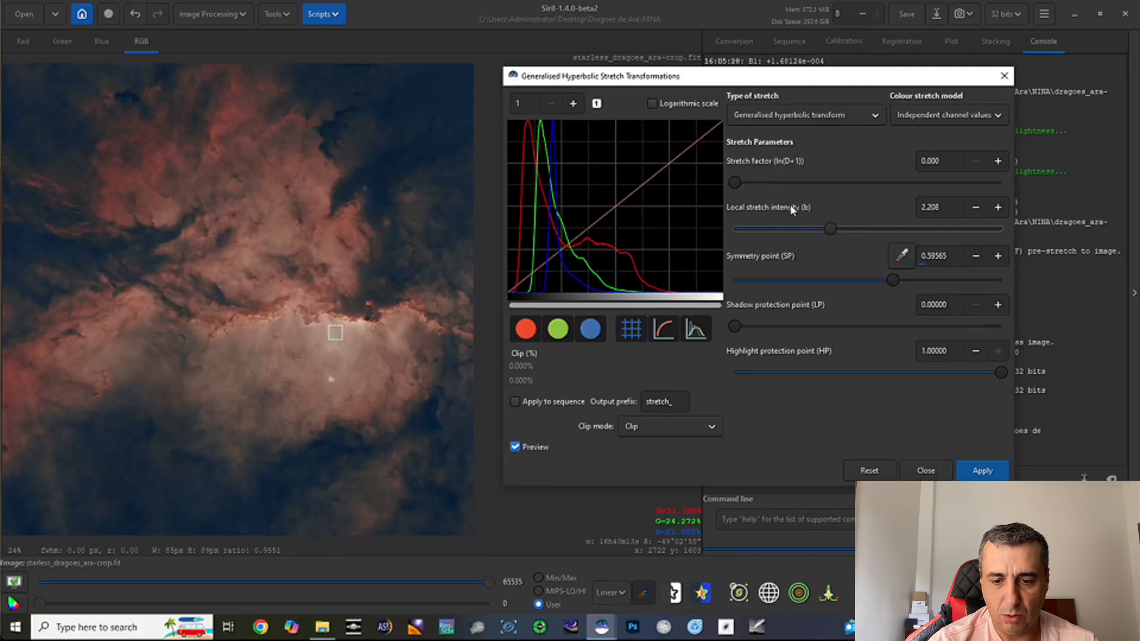
left_click_drag(737, 184, 745, 184)
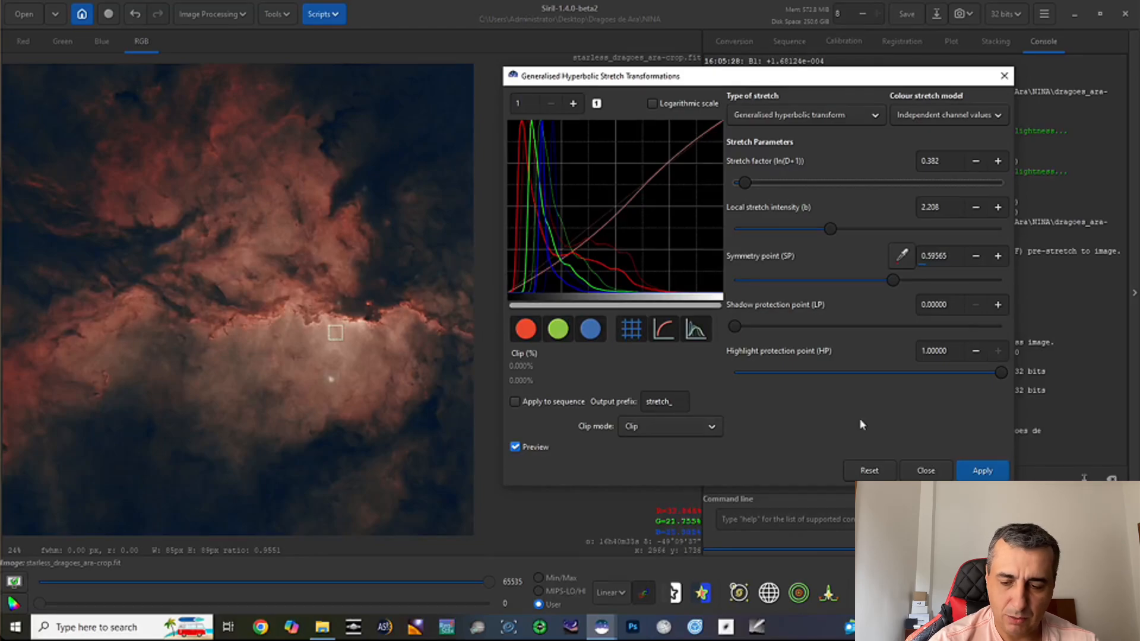
left_click(997, 475)
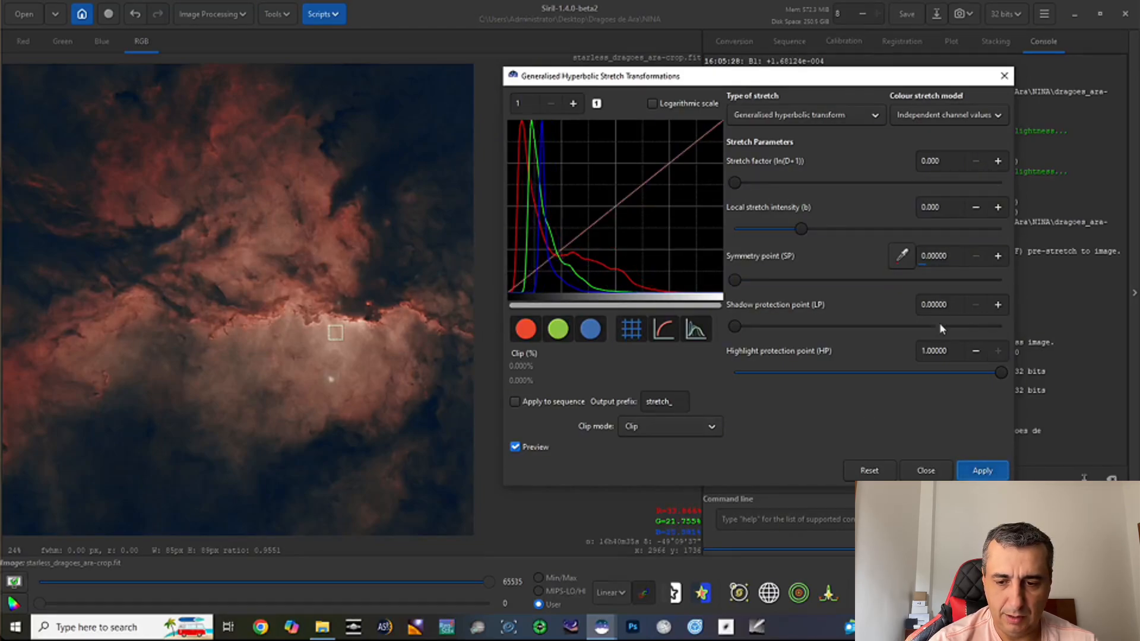
Step: Resample the symmetry point from the same bright core patch, set the stretch factor to about 0.286, and apply the stretch
left_click(902, 255)
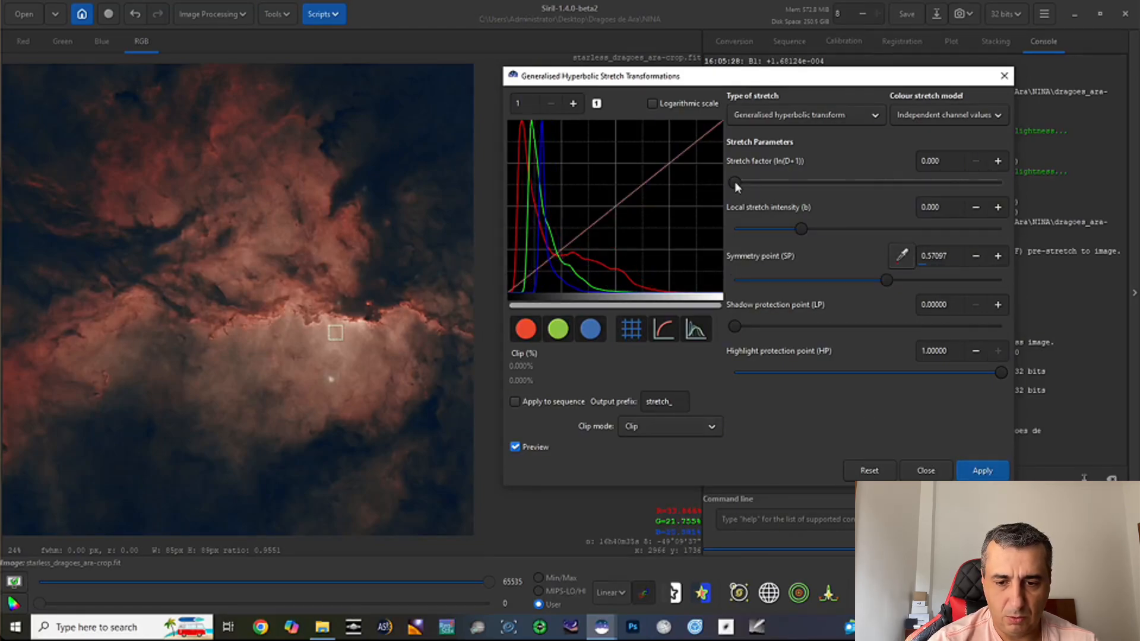
left_click_drag(738, 183, 744, 183)
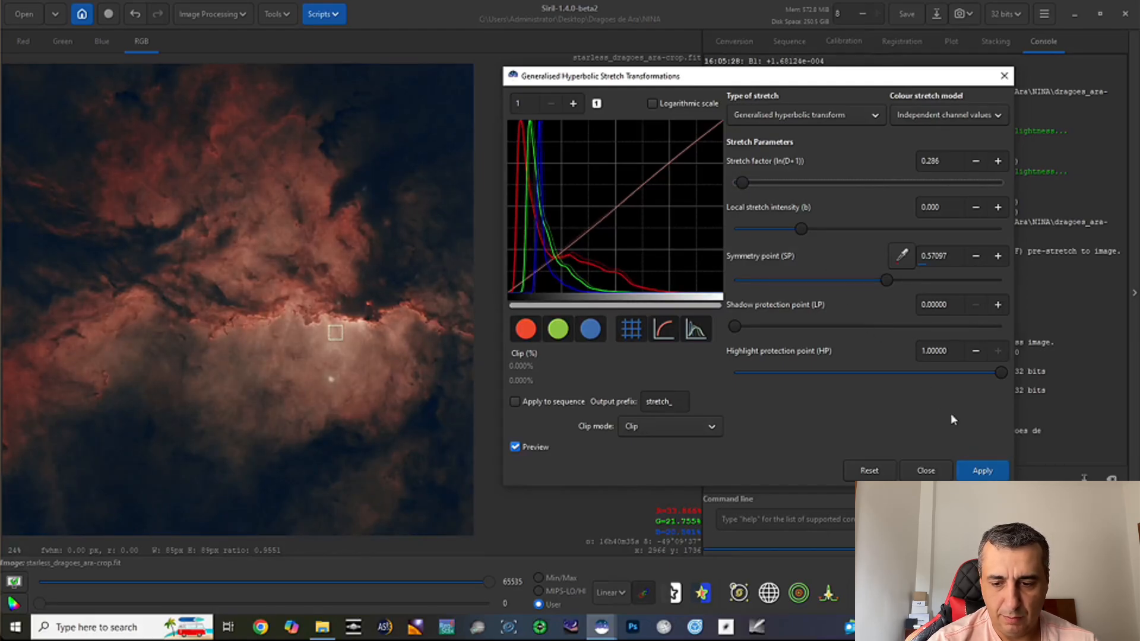
left_click(982, 472)
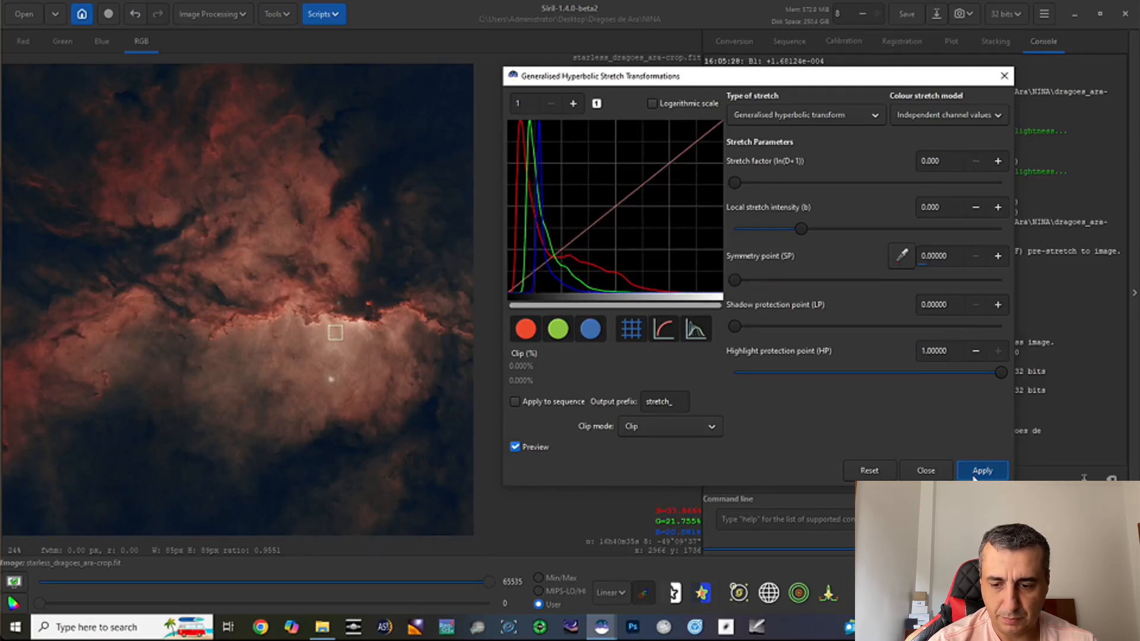
Step: Apply a final stretch with the symmetry point resampled from the core patch and a stretch factor of about 0.310, and close the dialog
left_click(905, 259)
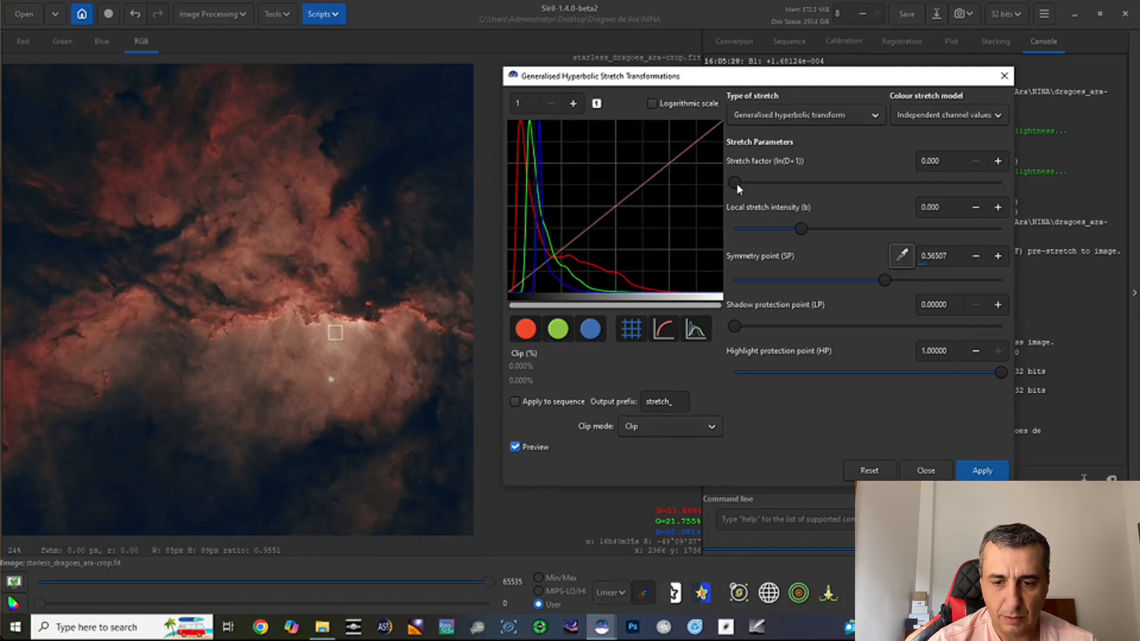
left_click_drag(736, 184, 746, 183)
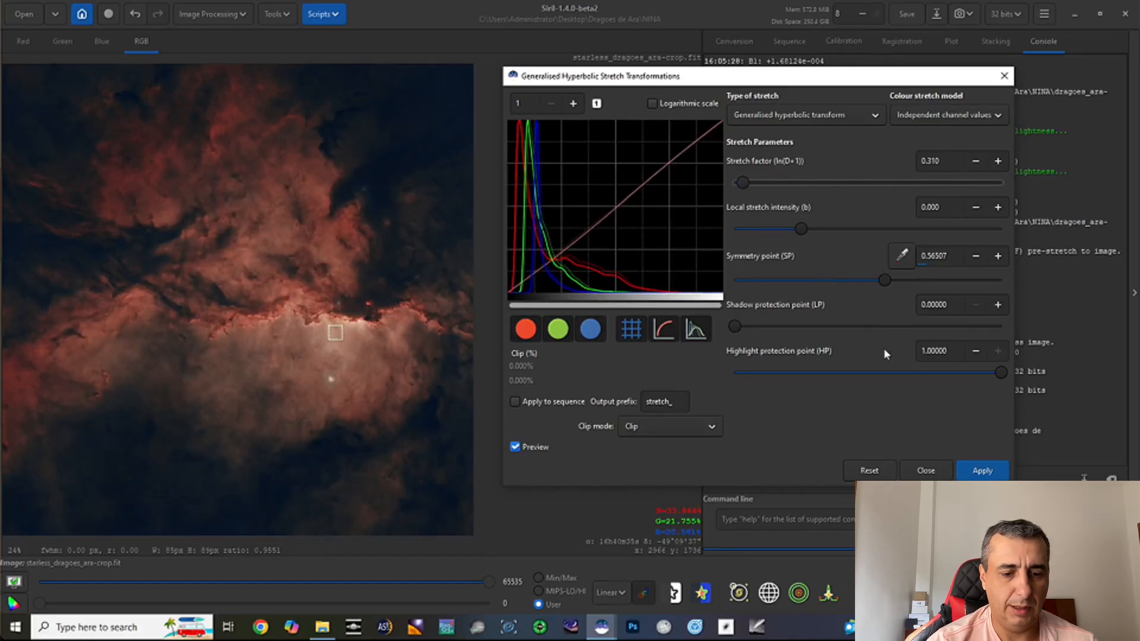
left_click(974, 470)
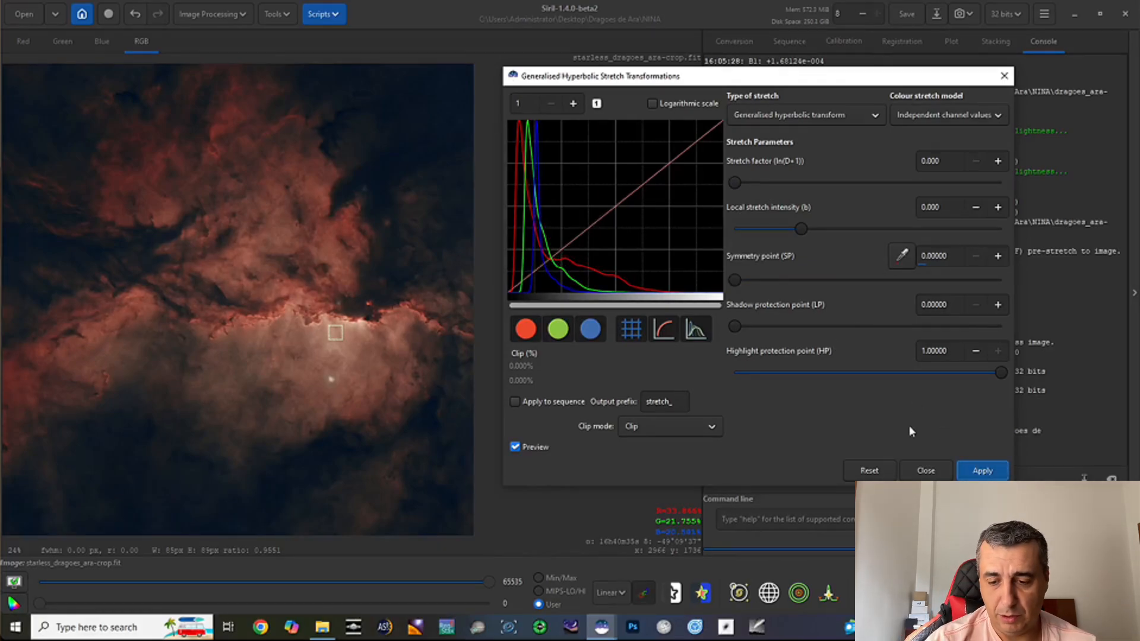
left_click(928, 472)
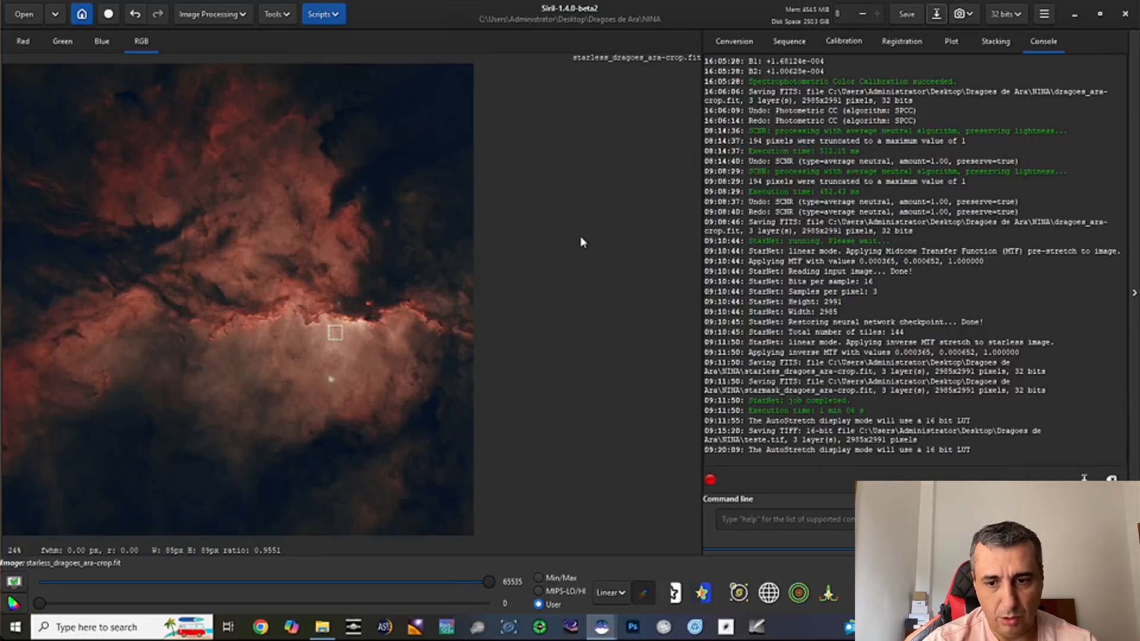
Step: Save the stretched image as starless_dragoes_ara-crop-GHS.fit in the NINA folder, in 32-bit floating point format
left_click(936, 13)
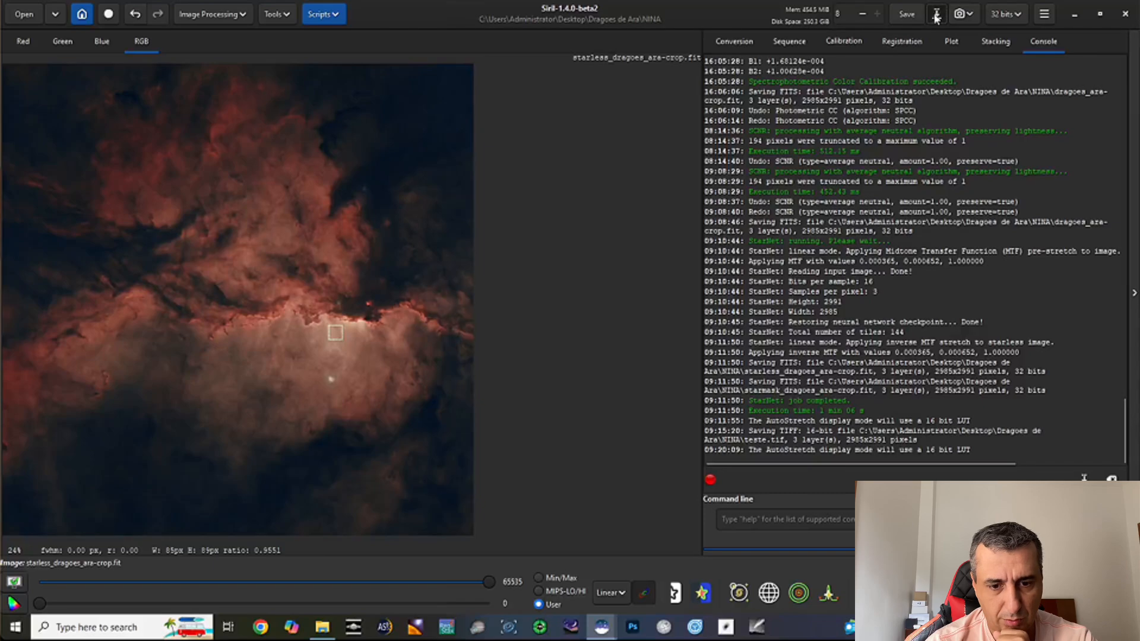
left_click(150, 115)
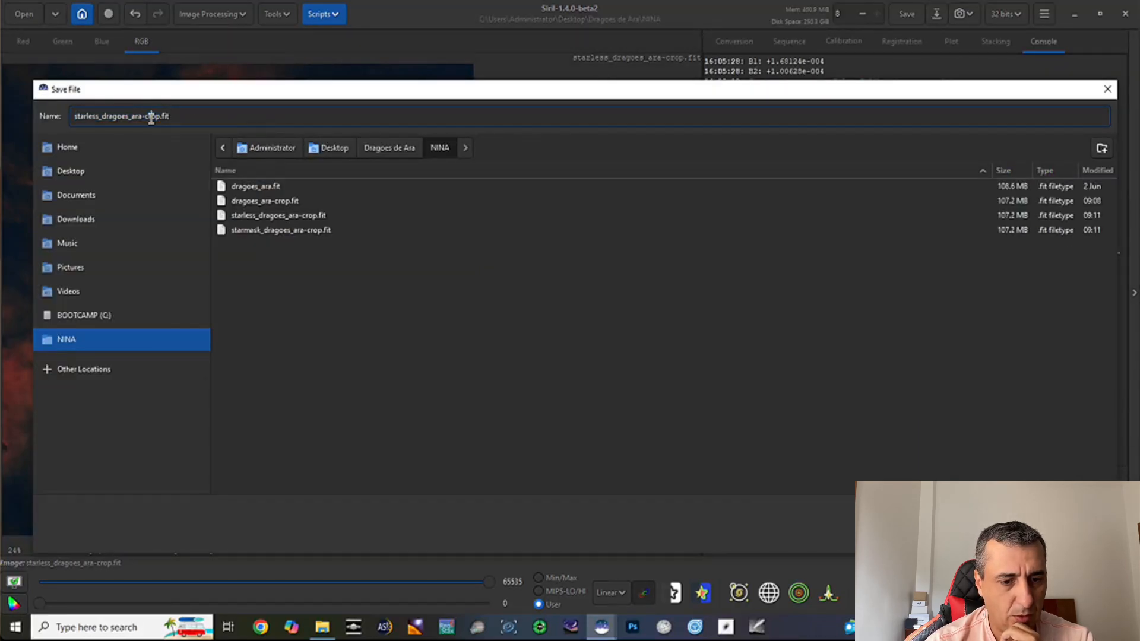
key("Right")
key("Right")
key("Right")
type("-GHS")
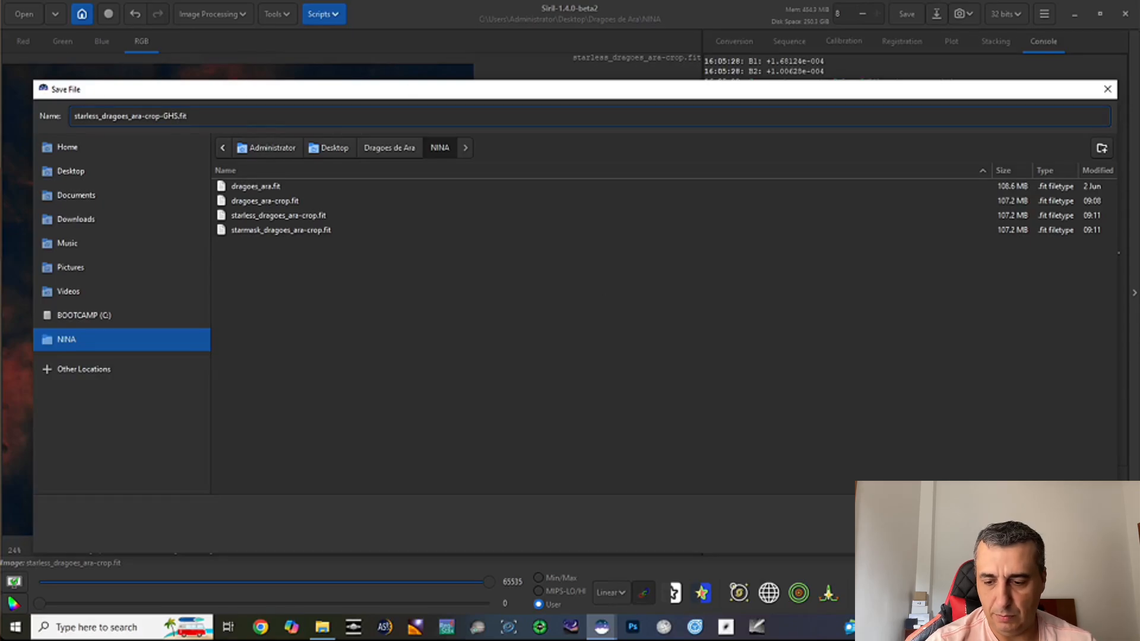
key("Return")
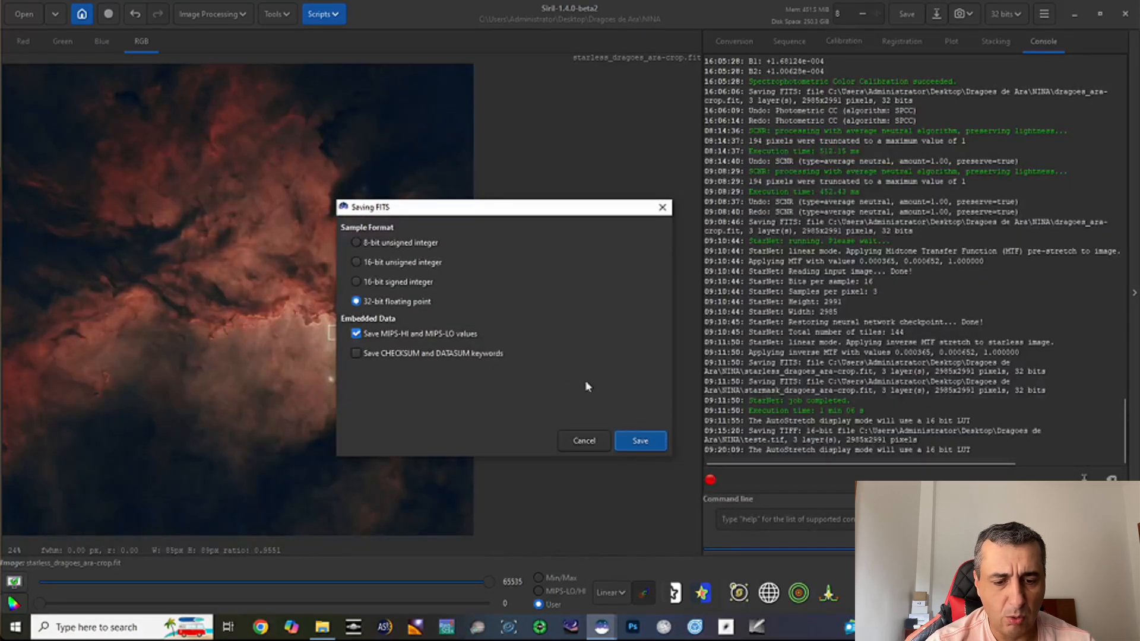
left_click(639, 439)
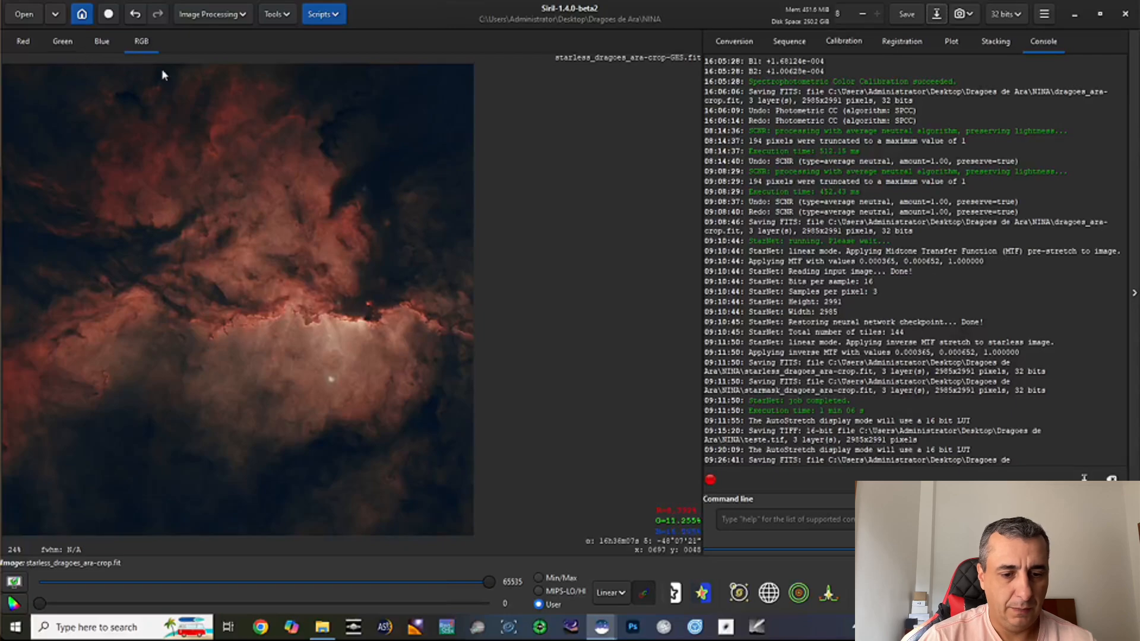
Step: Open the unstretched starless image starless_dragoes_ara-crop.fit from the NINA folder
left_click(32, 15)
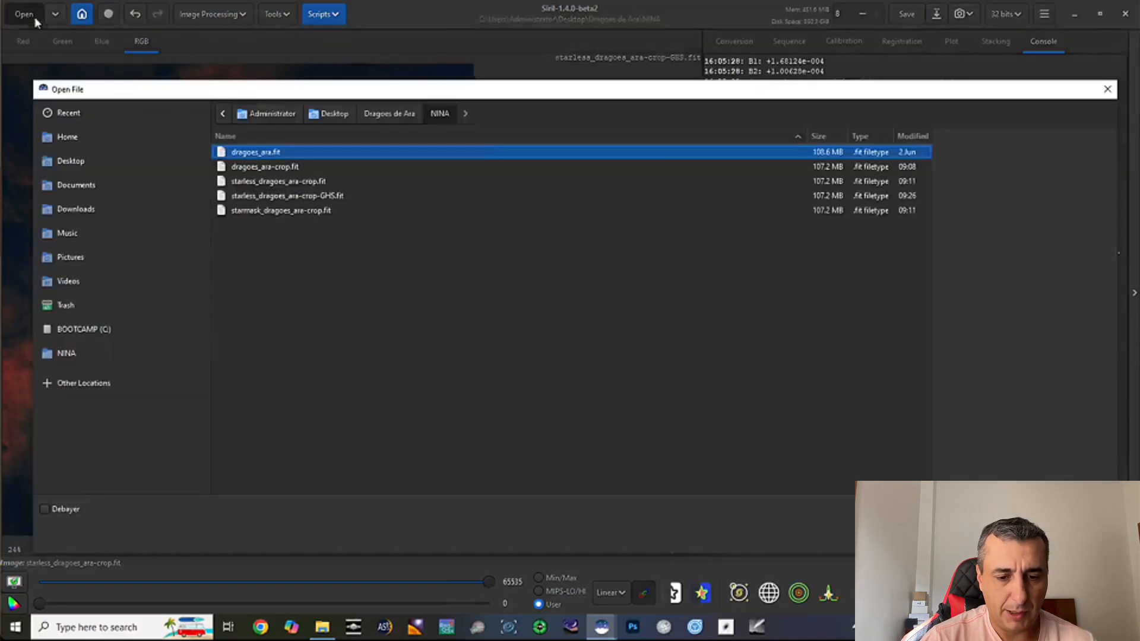
left_click(295, 183)
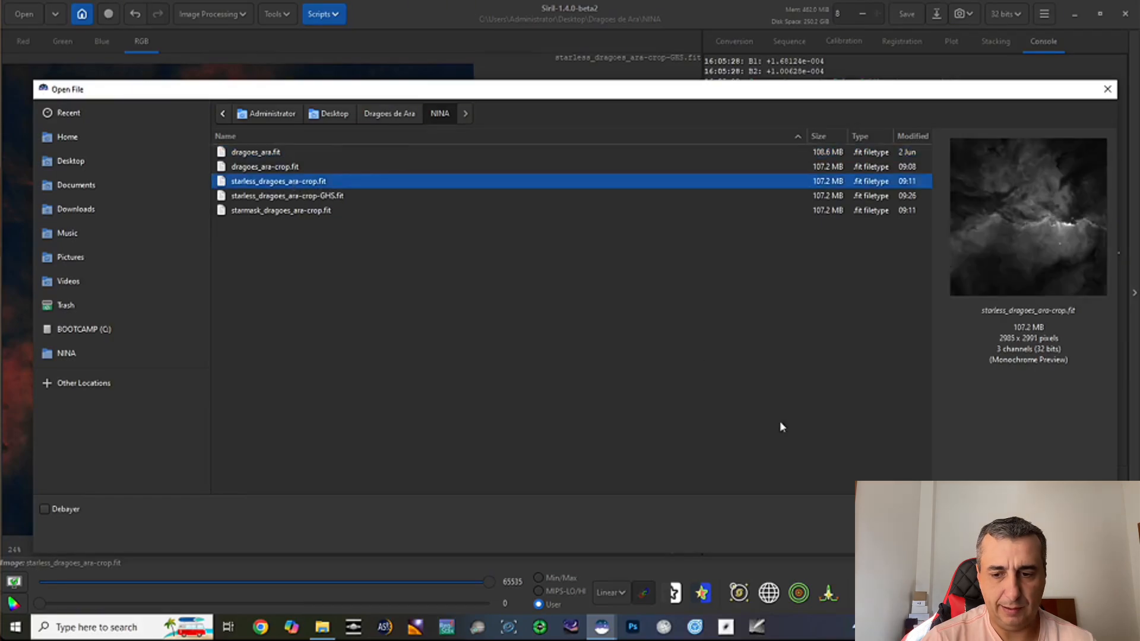
key("Return")
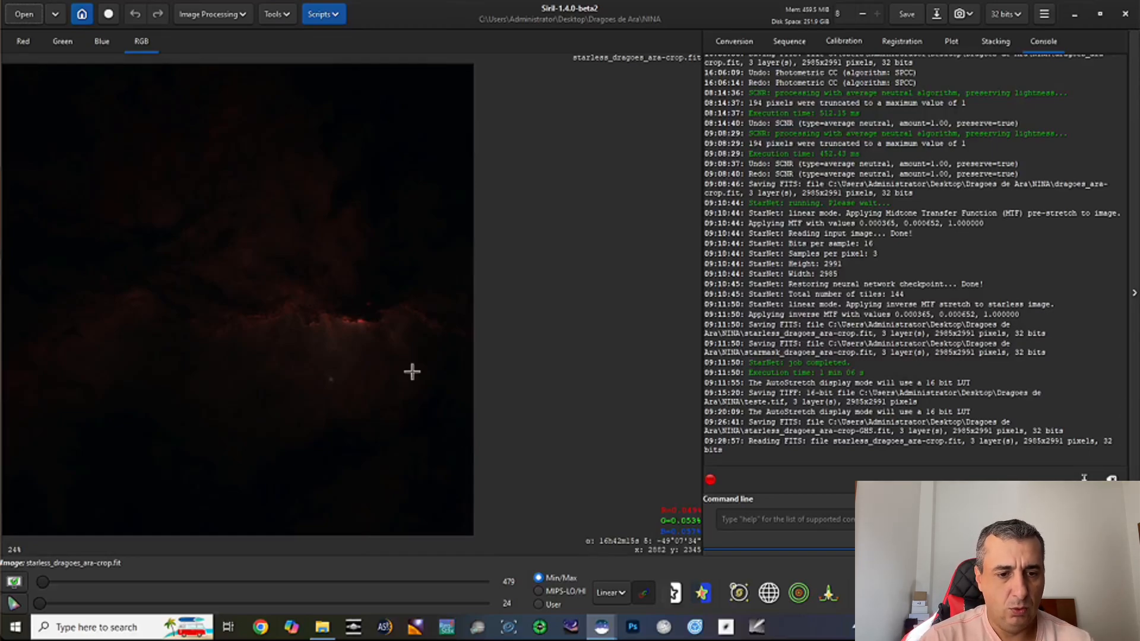
left_click(245, 13)
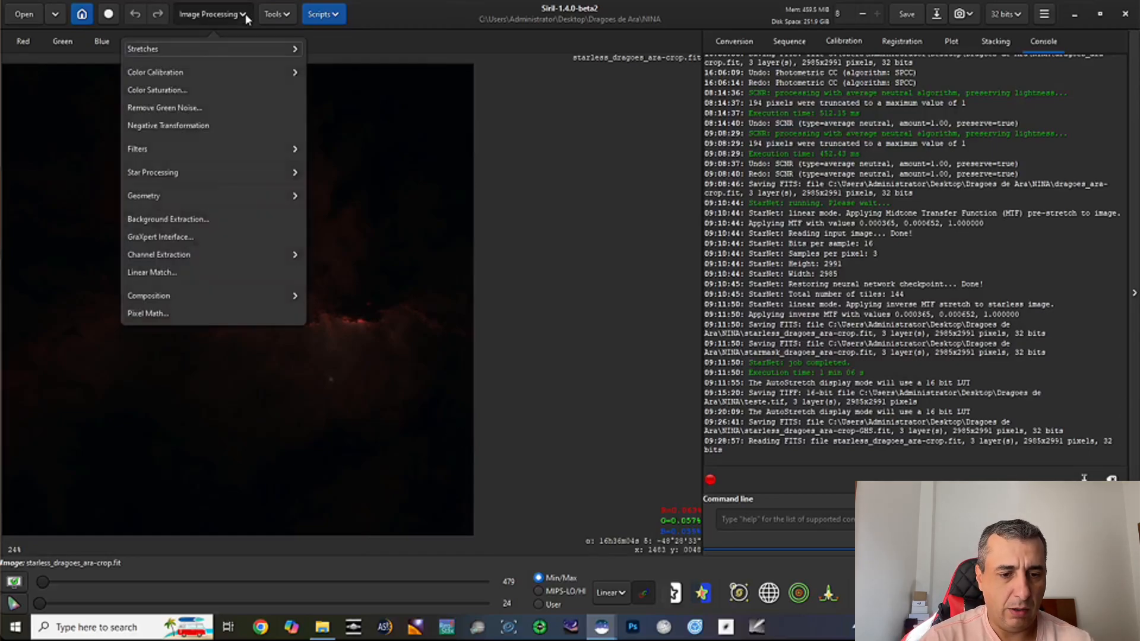
left_click(236, 49)
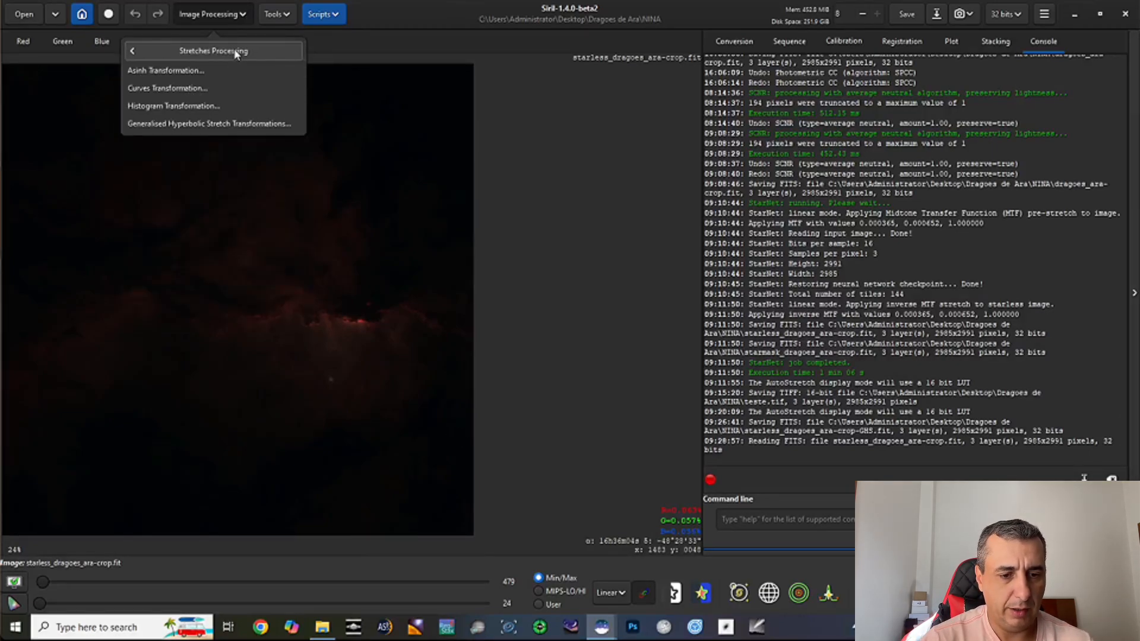
left_click(190, 89)
left_click_drag(500, 107, 540, 58)
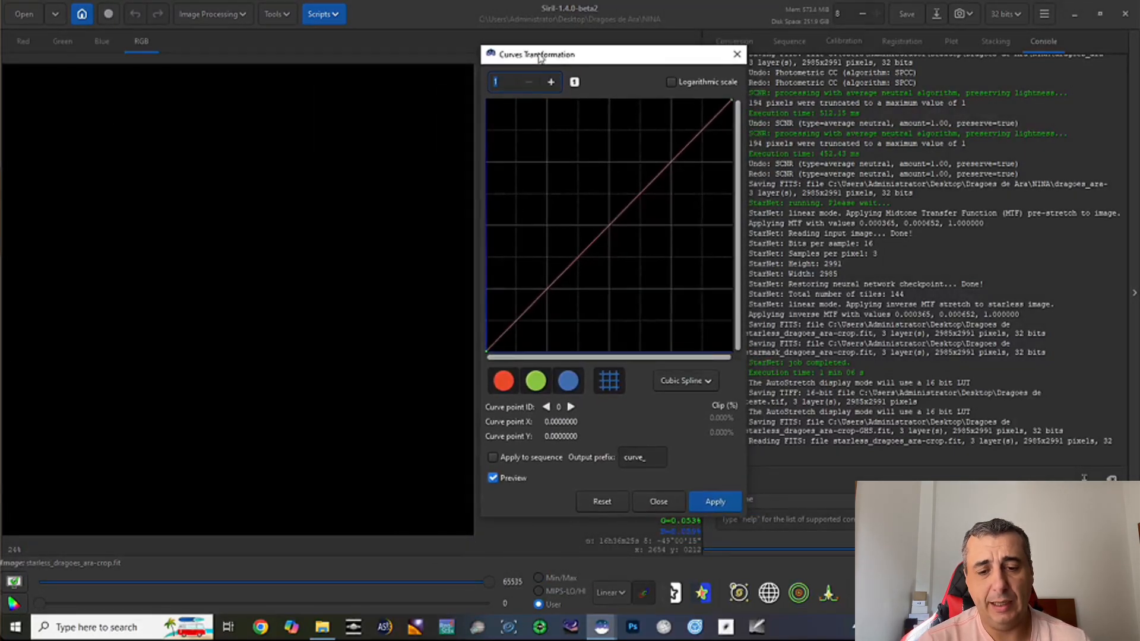
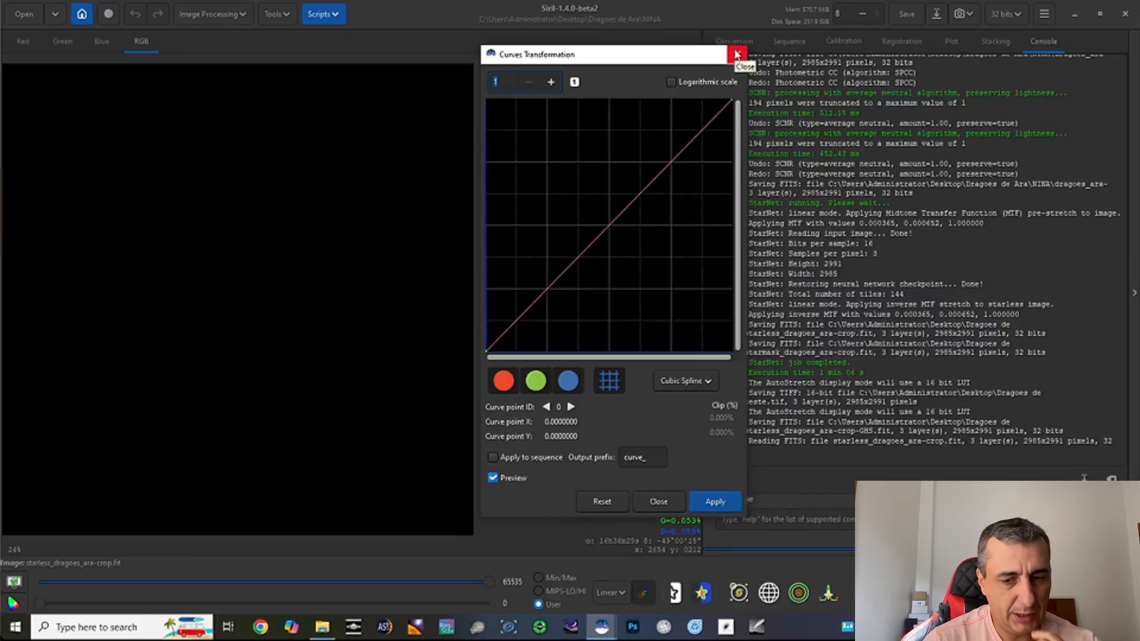
left_click(738, 55)
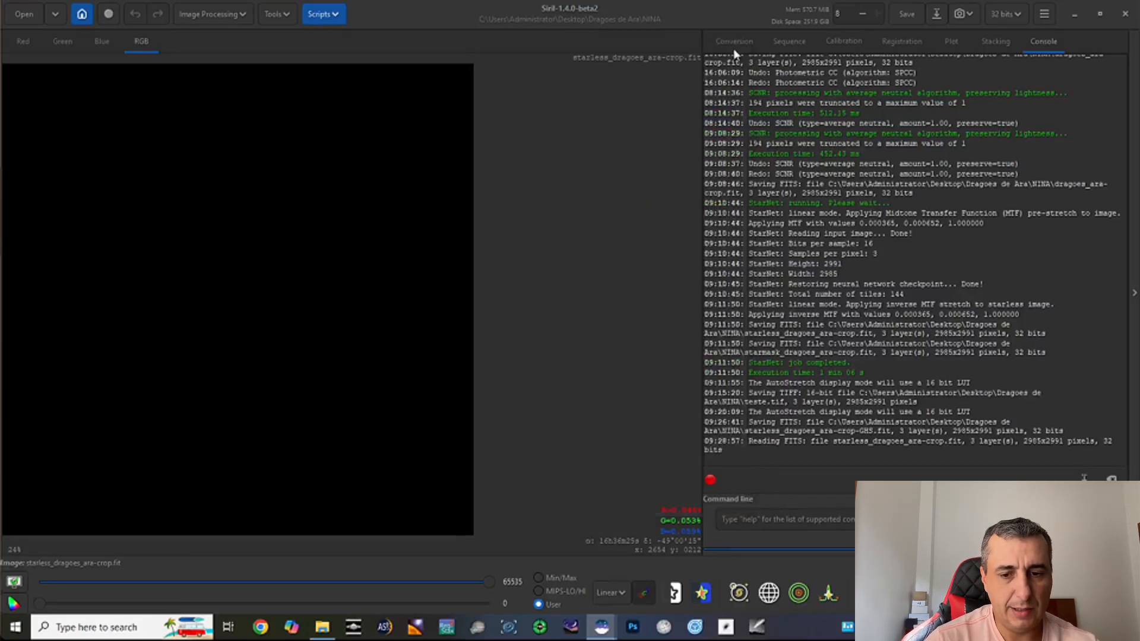
Step: Launch the Statistical_Stretch.py Python script and place its settings window beside the image
left_click(329, 18)
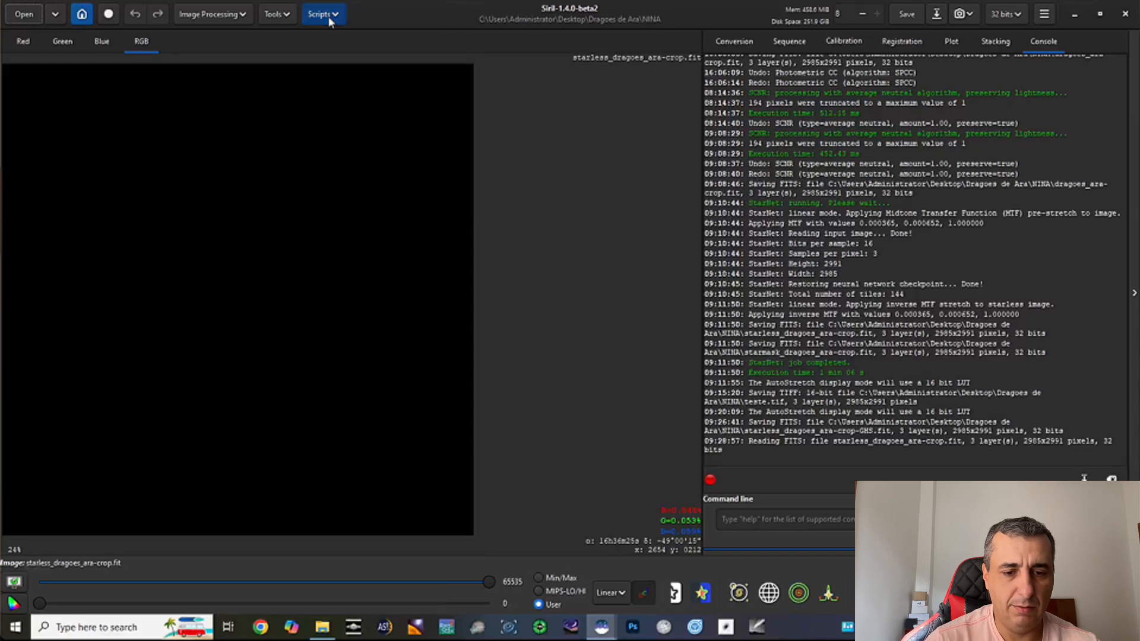
mouse_move(368, 59)
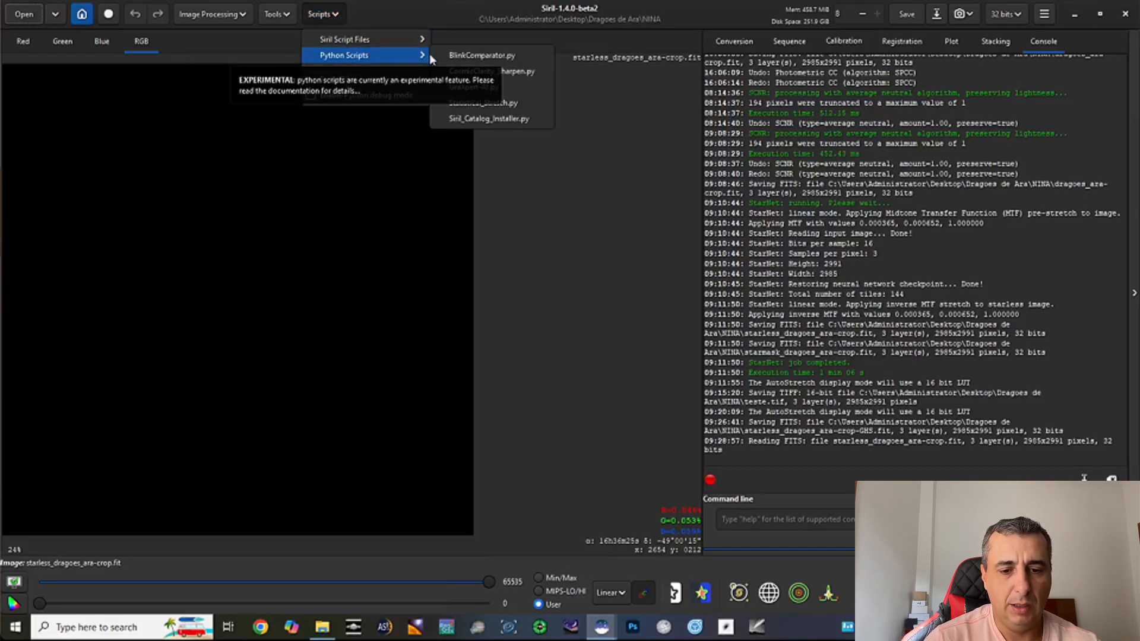
left_click(521, 106)
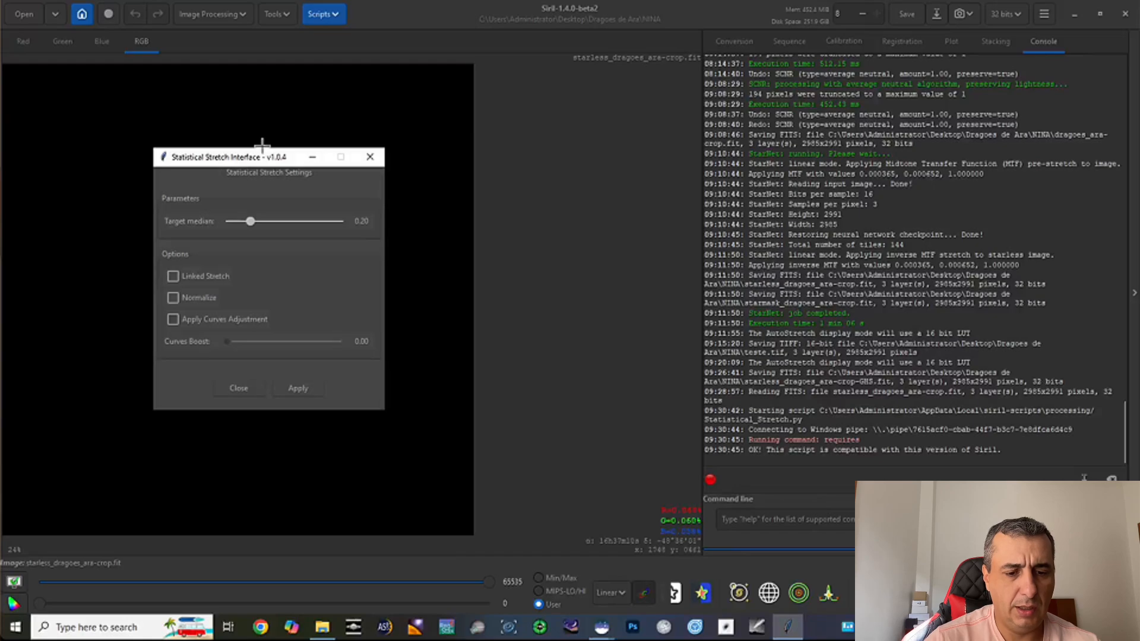
left_click_drag(255, 158, 584, 90)
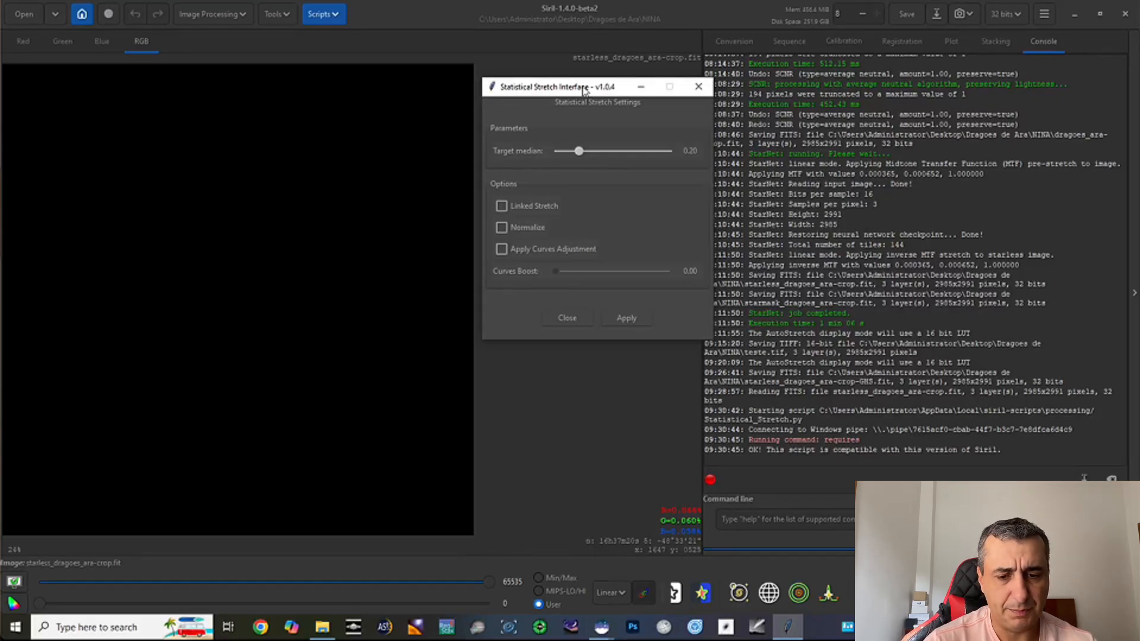
left_click_drag(584, 89, 578, 99)
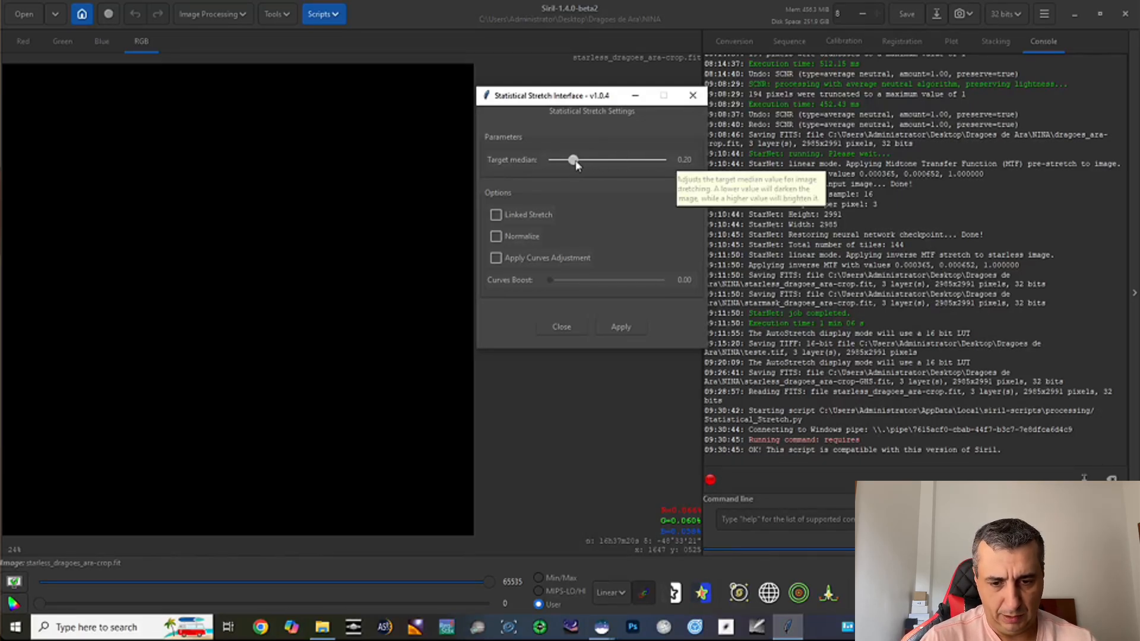
Step: Set the target median to 0.25, enable Linked Stretch, Normalize and Apply Curves Adjustment, and set the curves boost to 0.10
left_click_drag(576, 165, 581, 165)
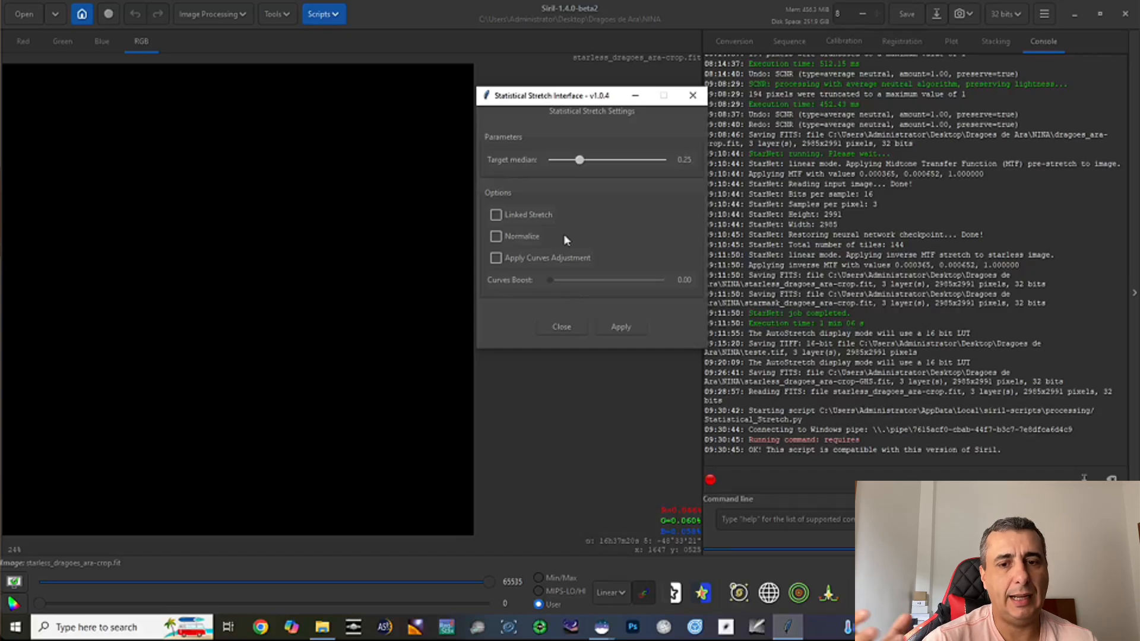
left_click(526, 217)
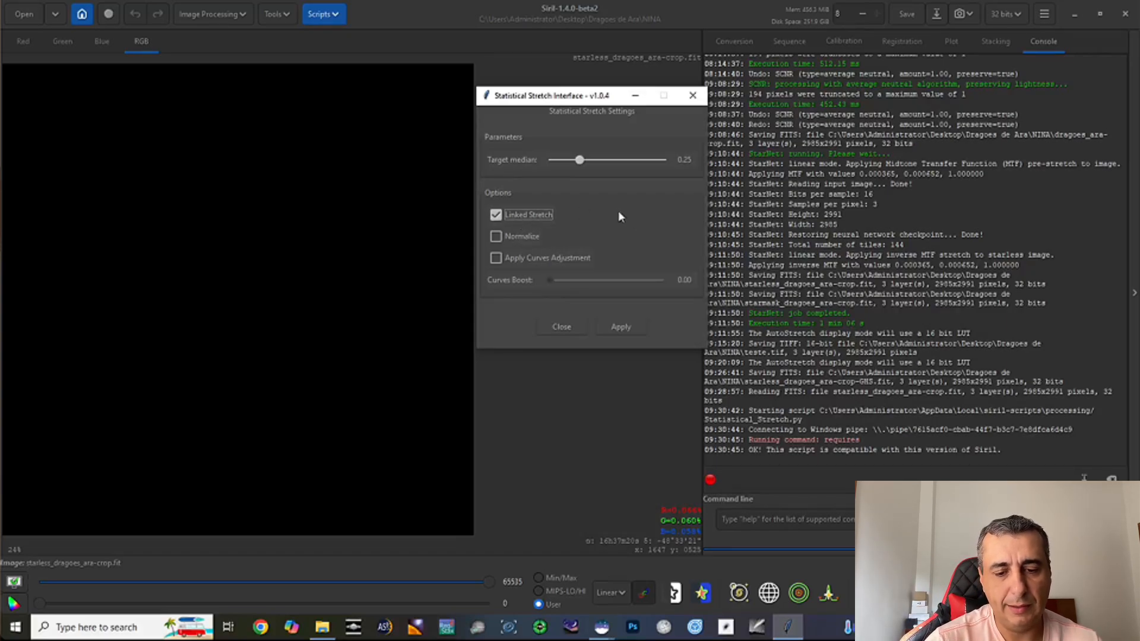
left_click(523, 235)
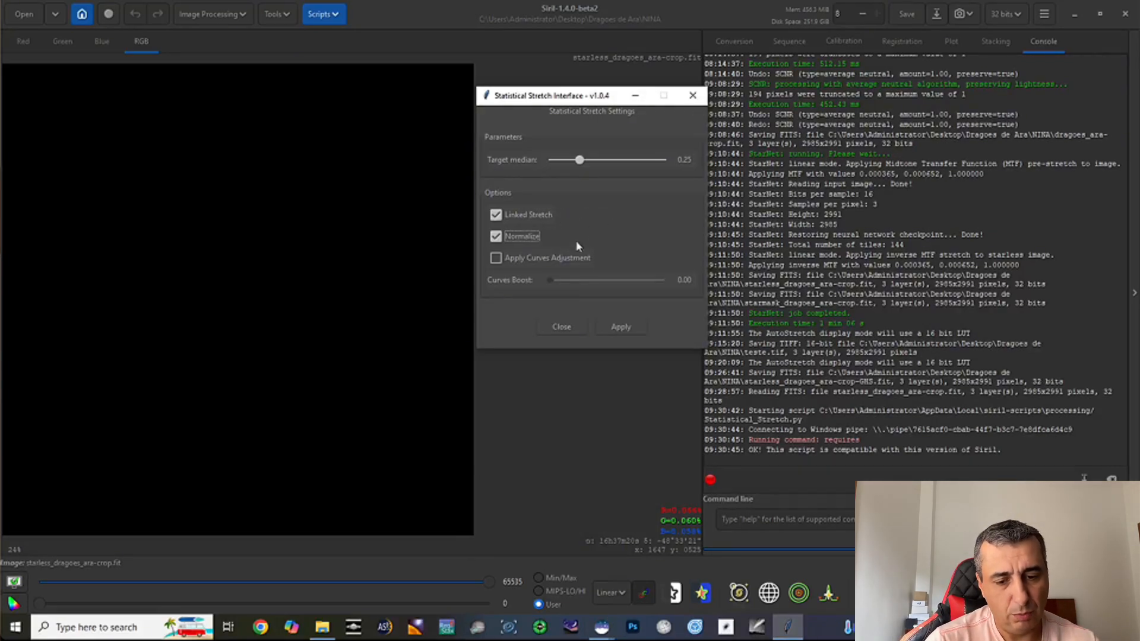
left_click(533, 260)
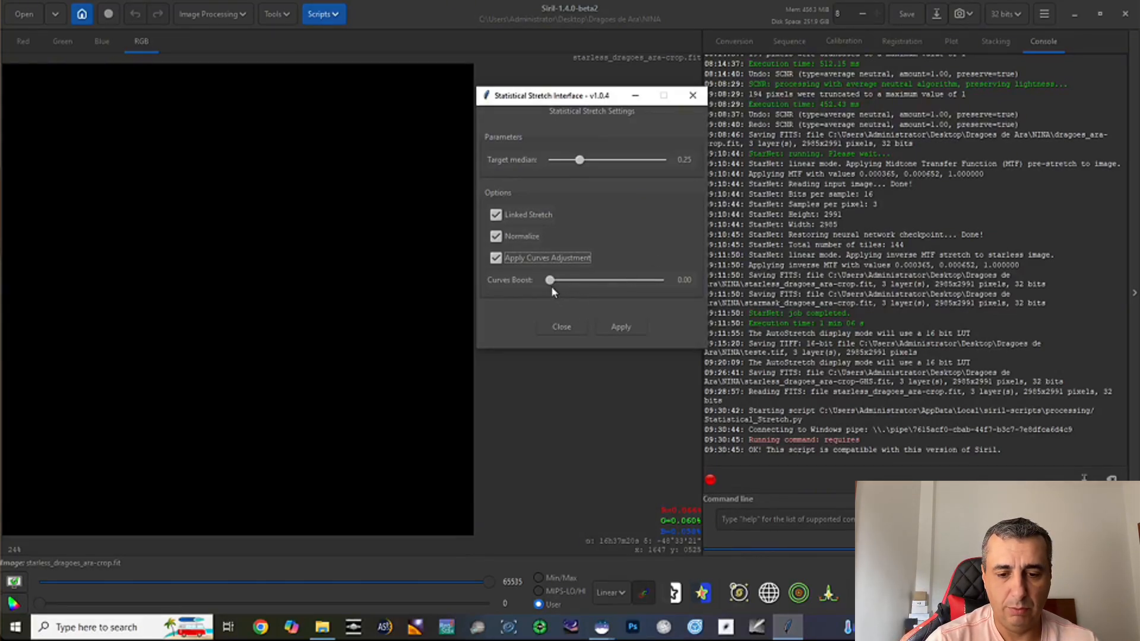
left_click_drag(551, 287, 573, 286)
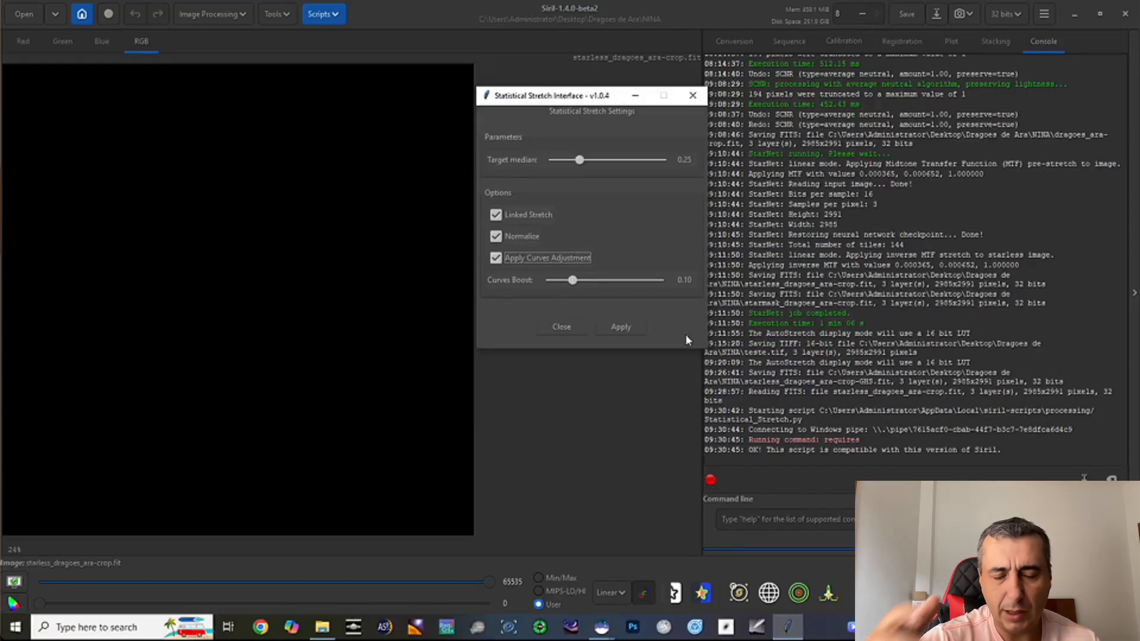
Step: Apply the statistical stretch to the starless image and close its settings window
left_click(620, 327)
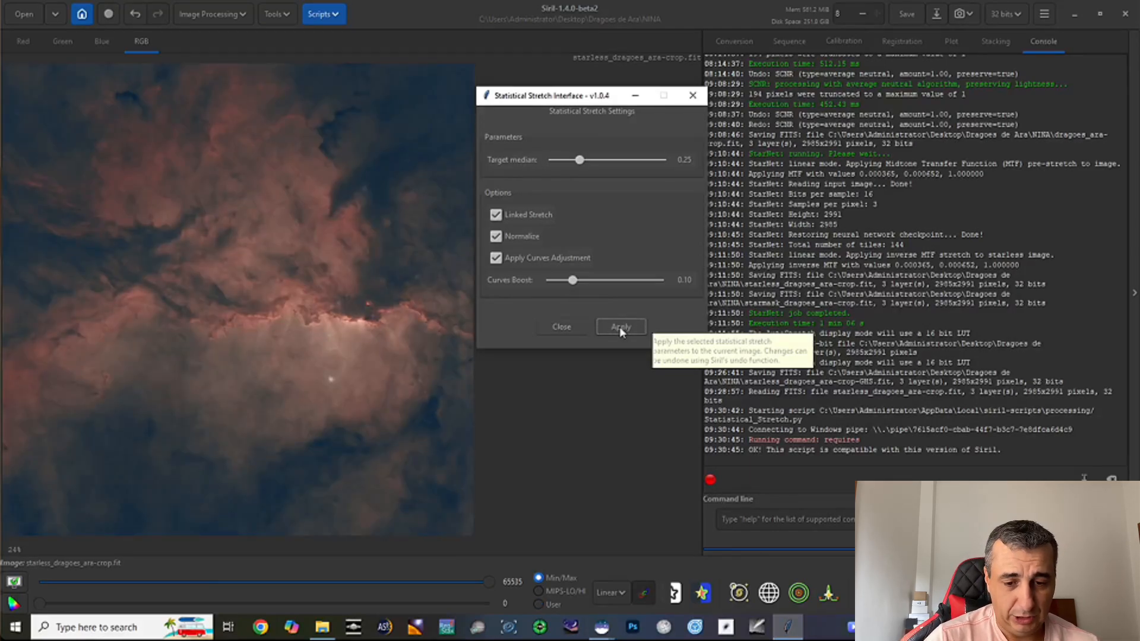
left_click(560, 328)
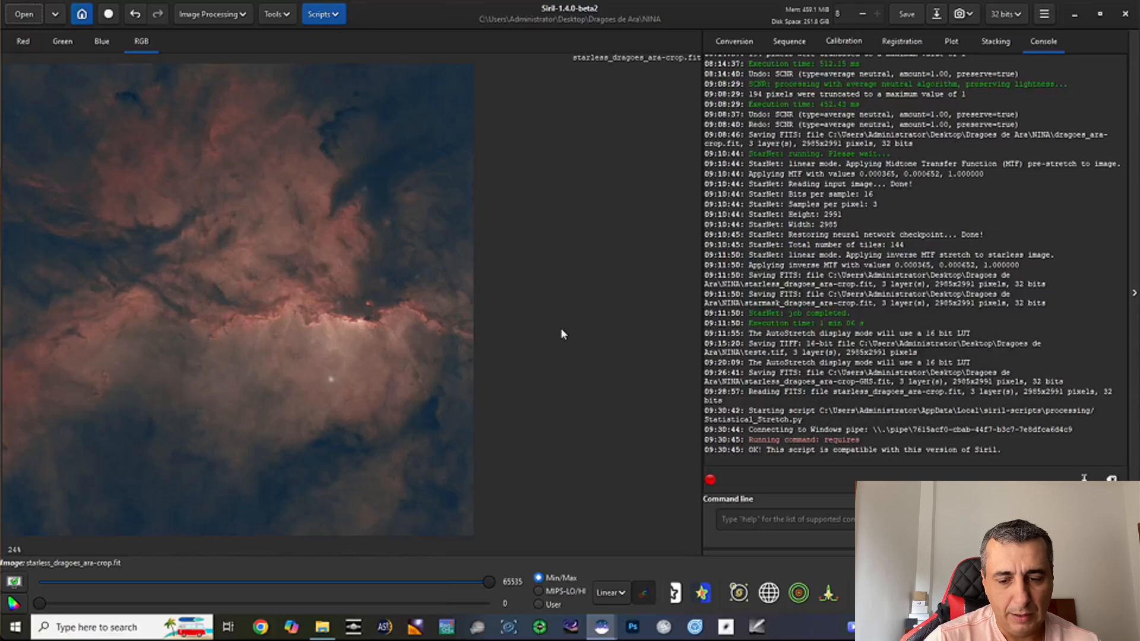
Step: Open the Curves Transformation for the stretched image and place its window clear of the nebula
left_click(241, 15)
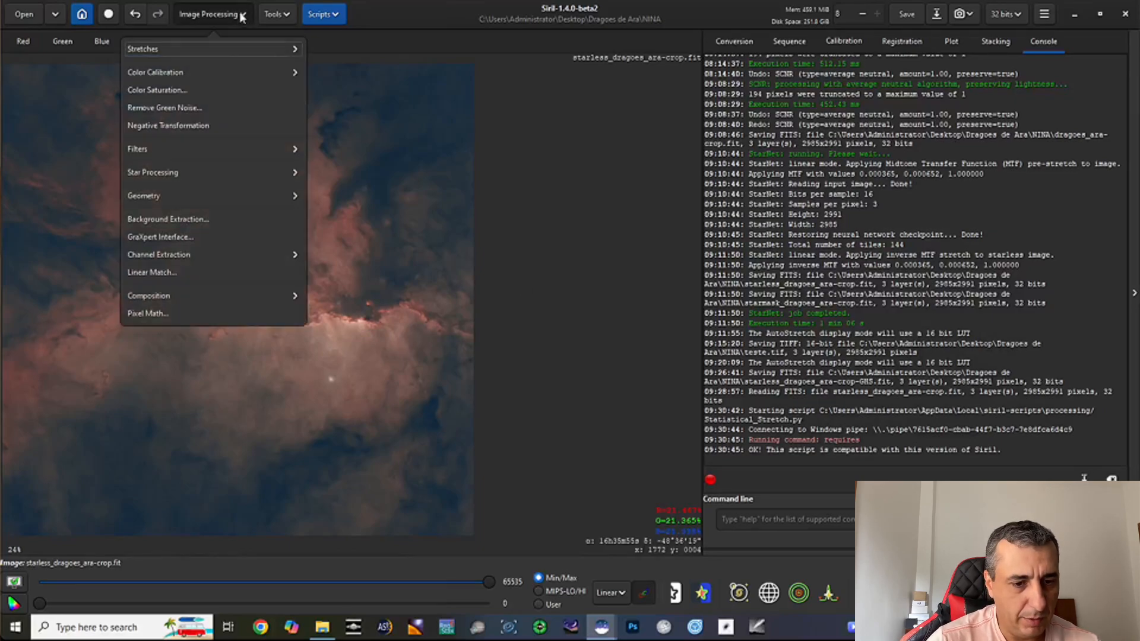
left_click(236, 49)
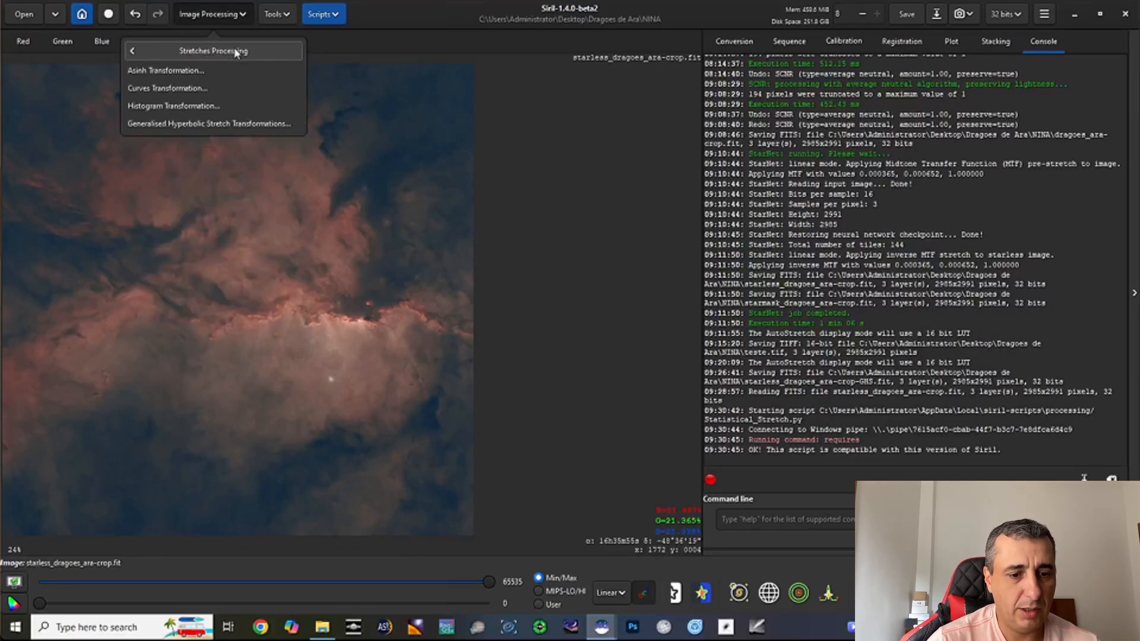
left_click(194, 91)
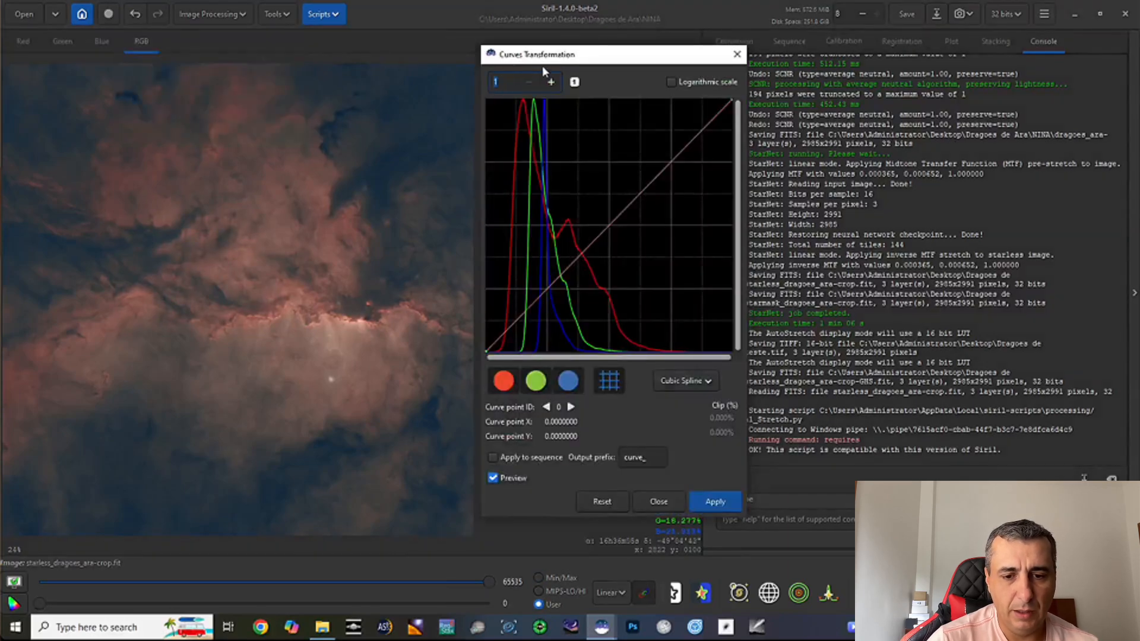
left_click_drag(557, 59, 657, 56)
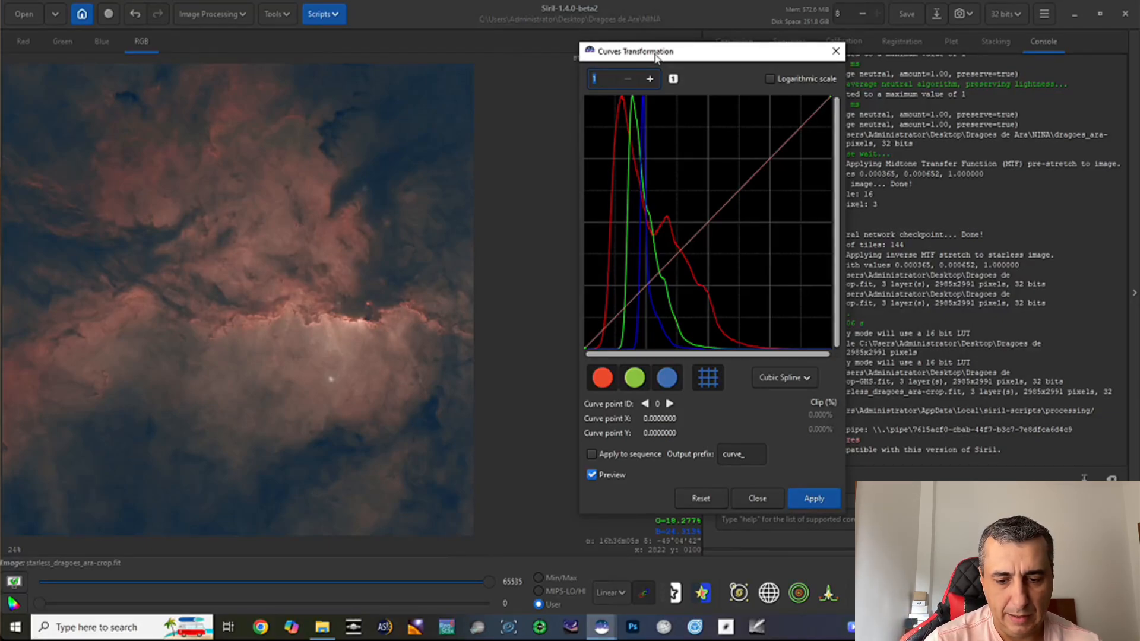
left_click(600, 332)
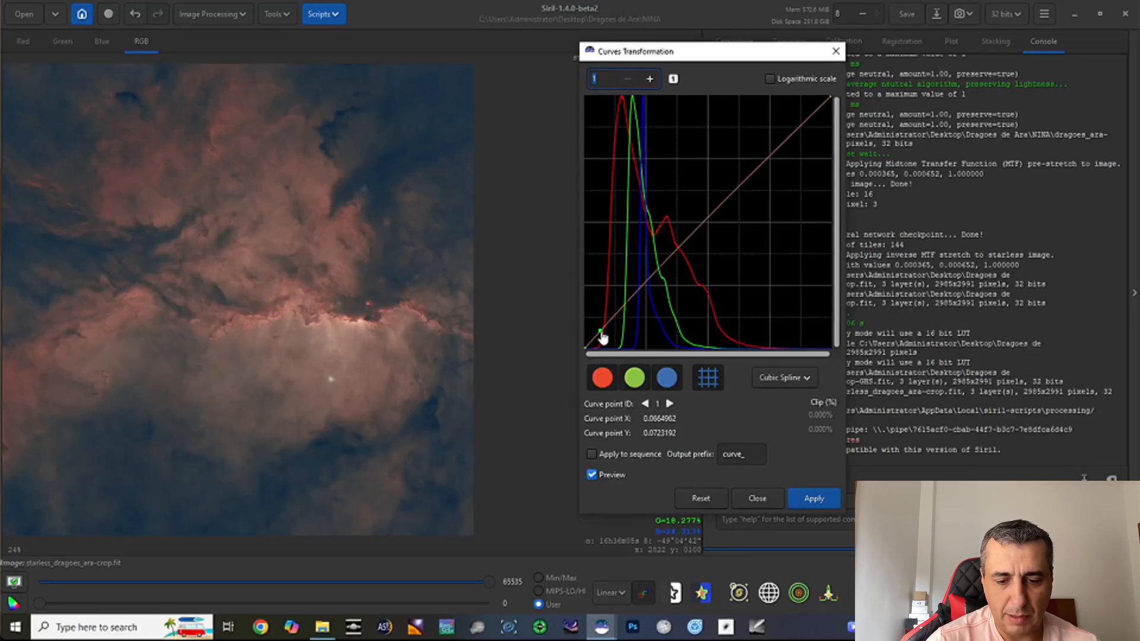
left_click_drag(602, 333, 604, 338)
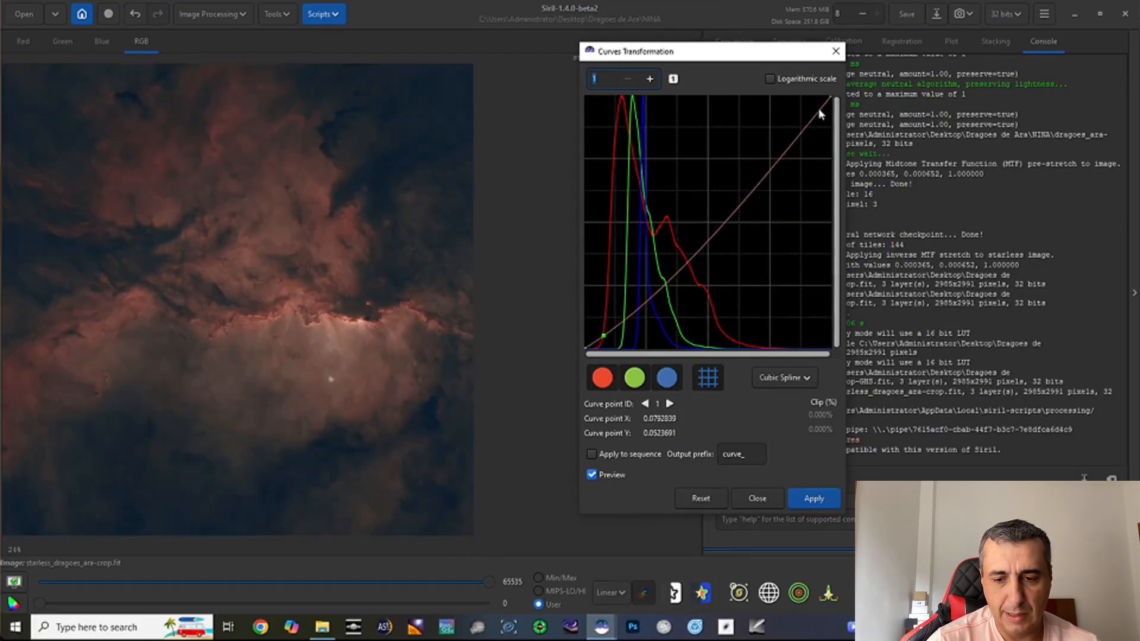
left_click_drag(819, 111, 808, 109)
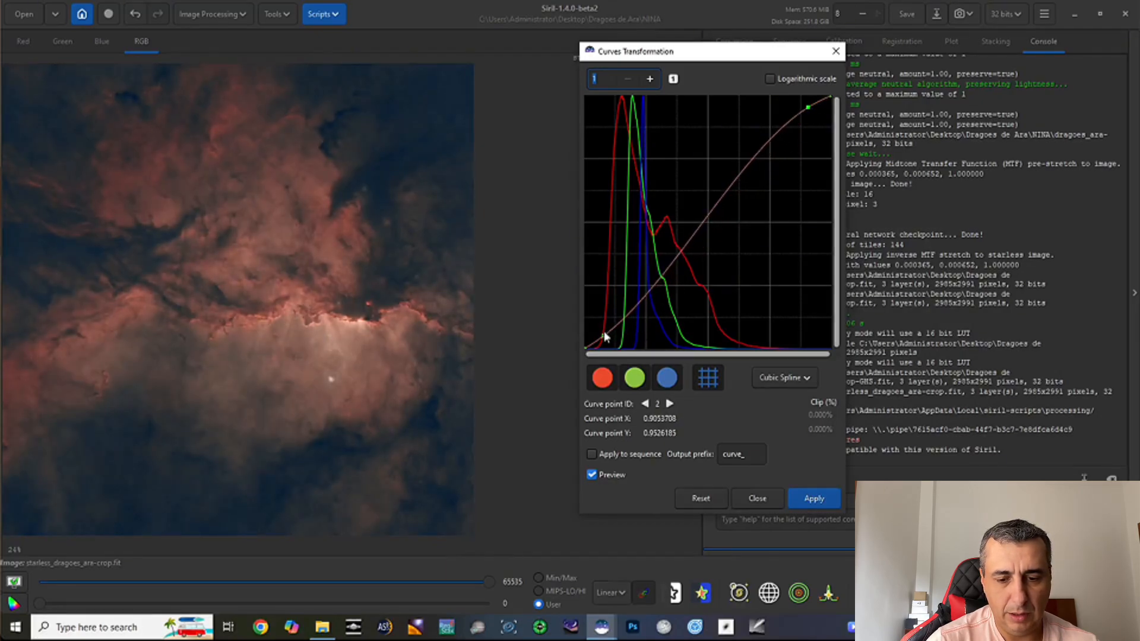
left_click_drag(605, 333, 610, 337)
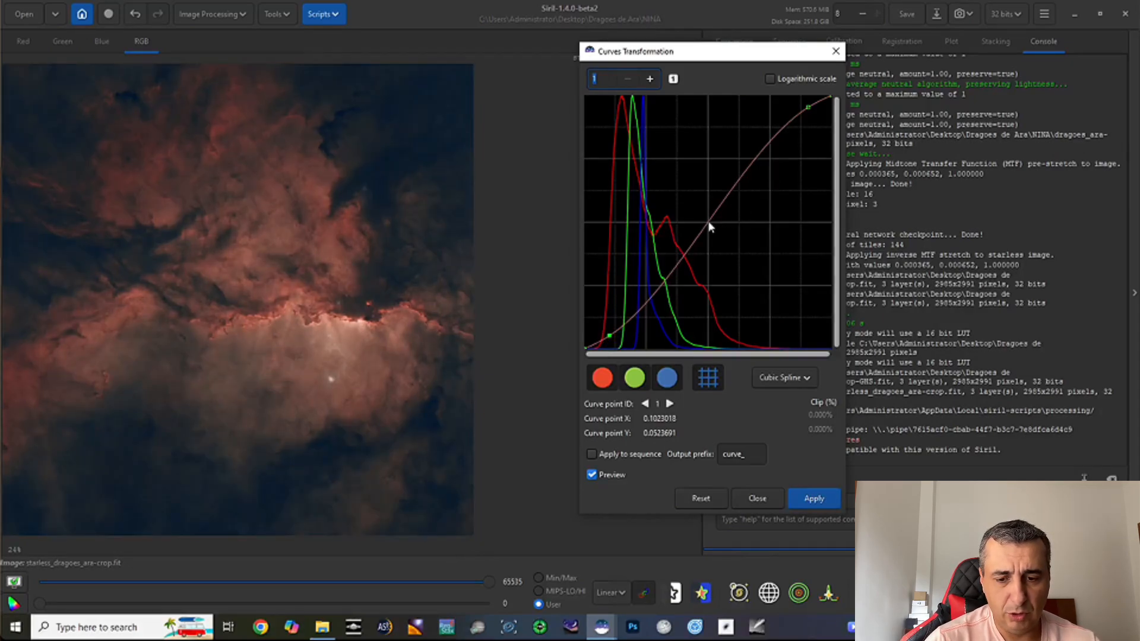
left_click_drag(710, 227, 747, 252)
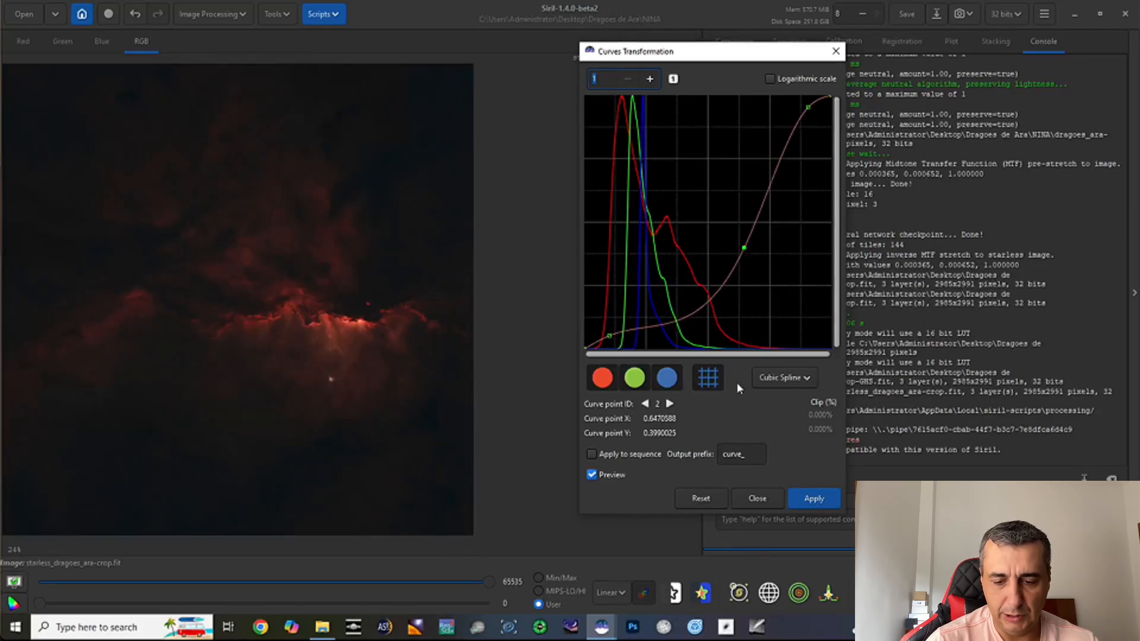
left_click(702, 499)
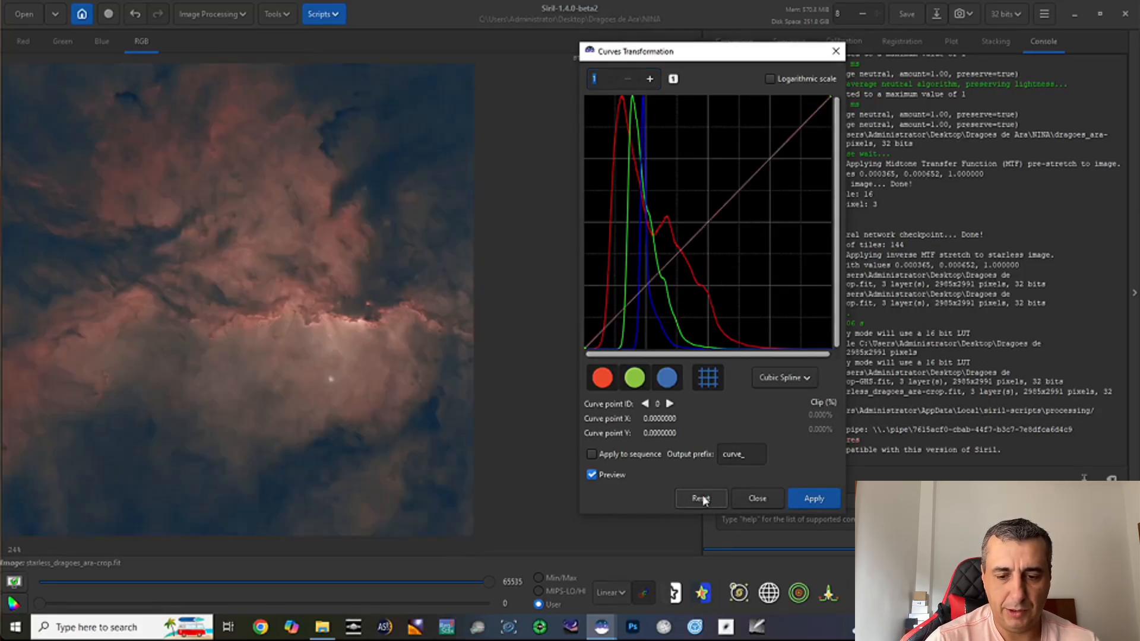
Step: Apply a gentle S-curve with a shadow point at about X 0.077, Y 0.055 and a highlight point at about X 0.895, Y 0.935
left_click(600, 332)
left_click_drag(601, 336, 604, 338)
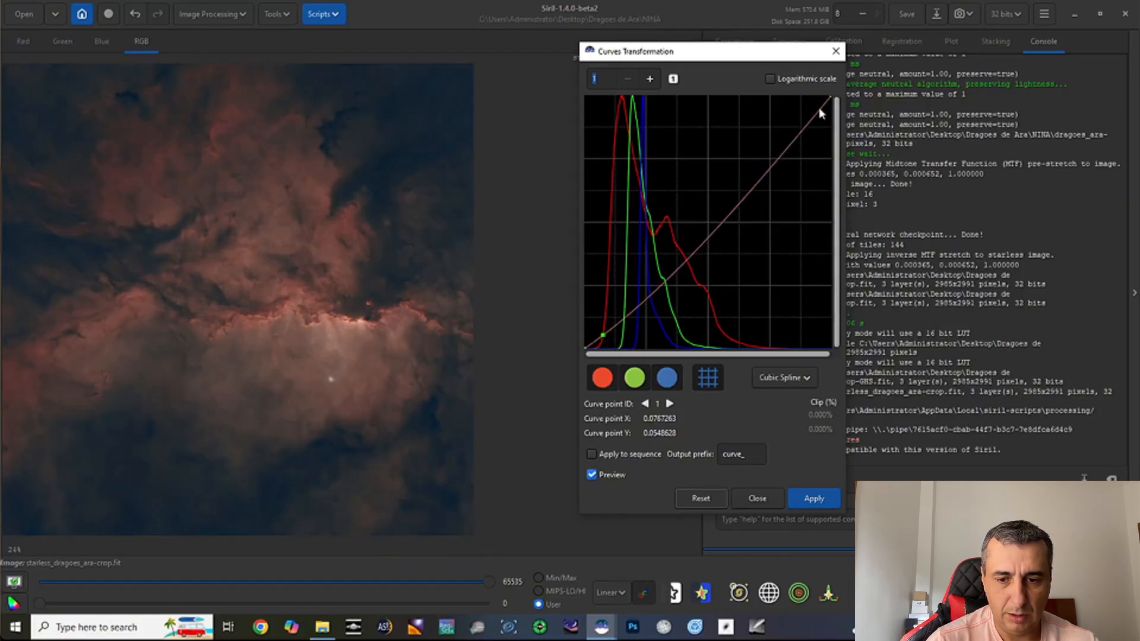
left_click_drag(820, 110, 808, 117)
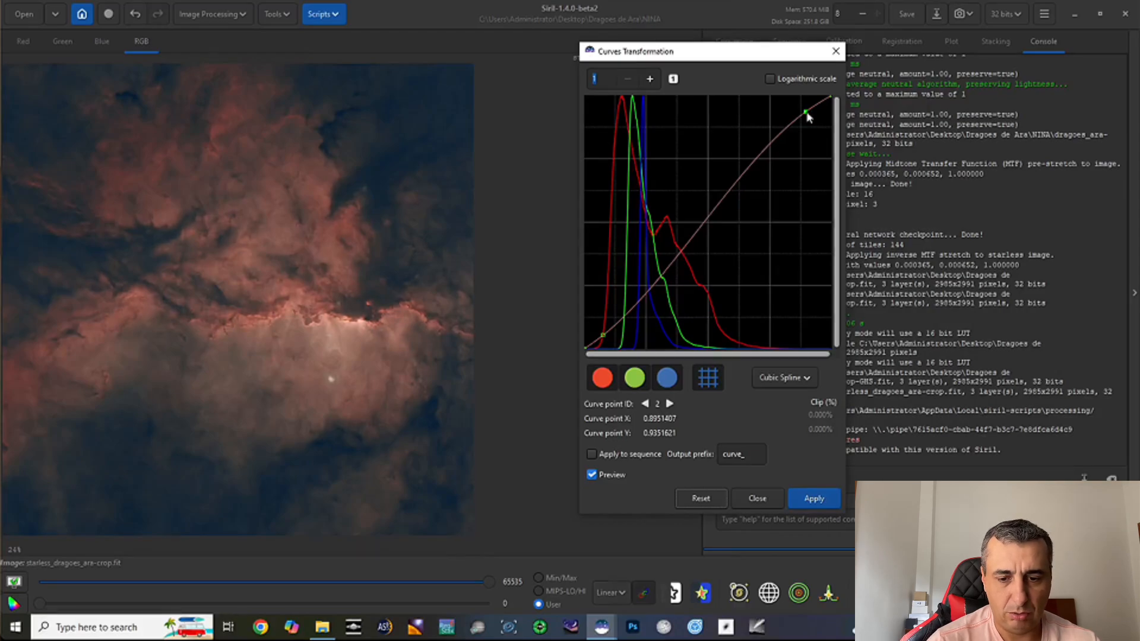
left_click(811, 499)
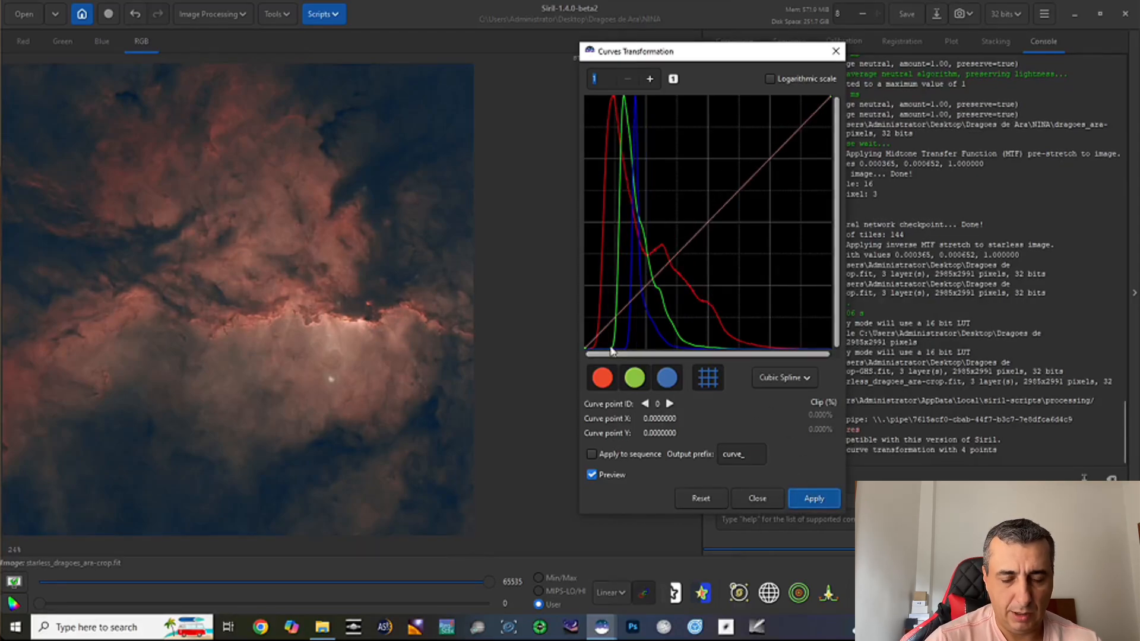
Step: Apply a second curve with points at about (0.074, 0.042), (0.338, 0.367) and (0.916, 0.960), and close the Curves Transformation
left_click(596, 337)
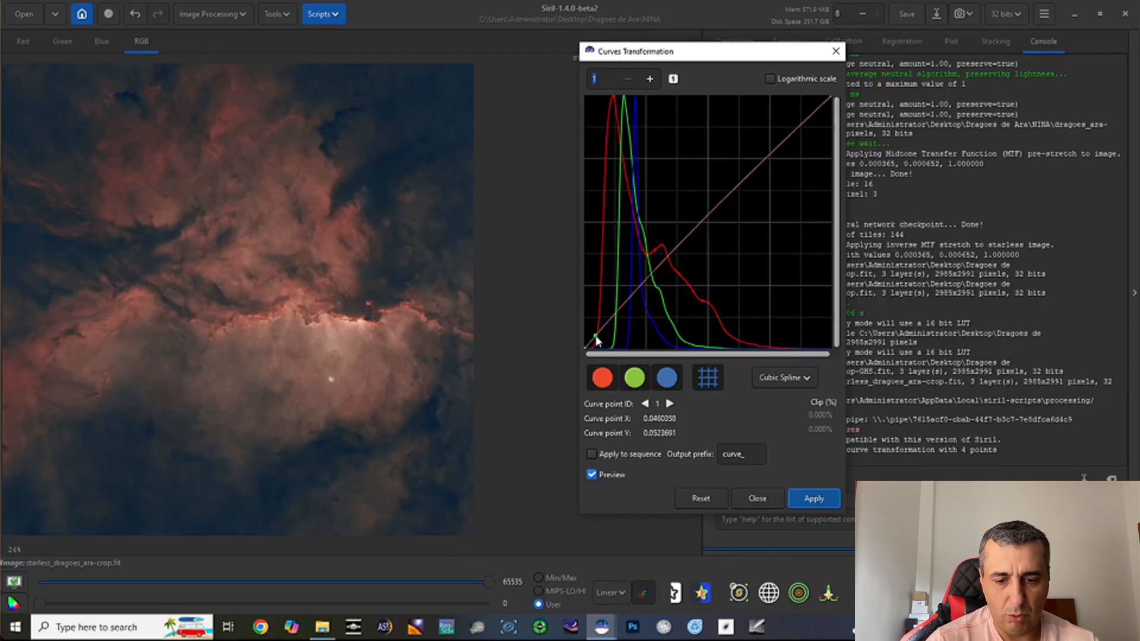
left_click(667, 256)
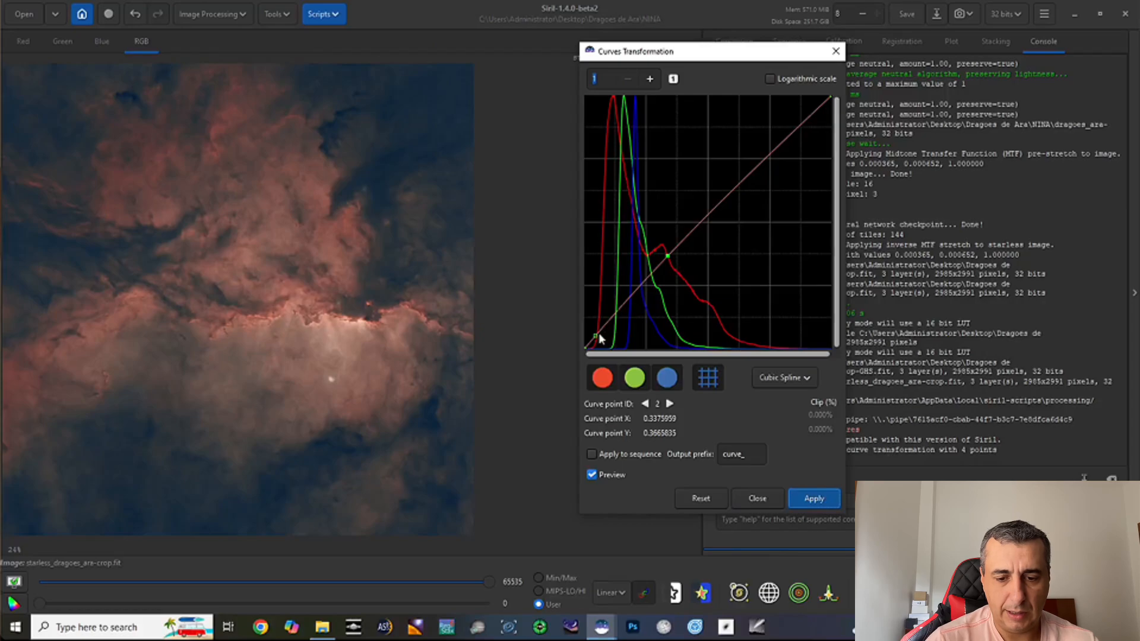
left_click_drag(596, 339, 605, 342)
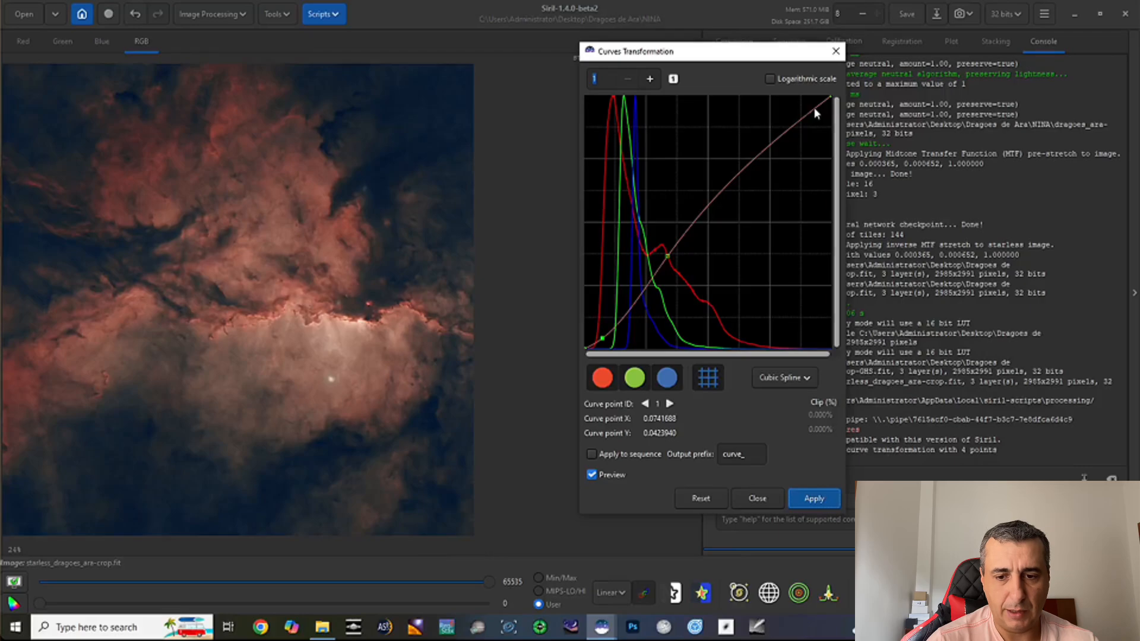
left_click_drag(814, 113, 812, 107)
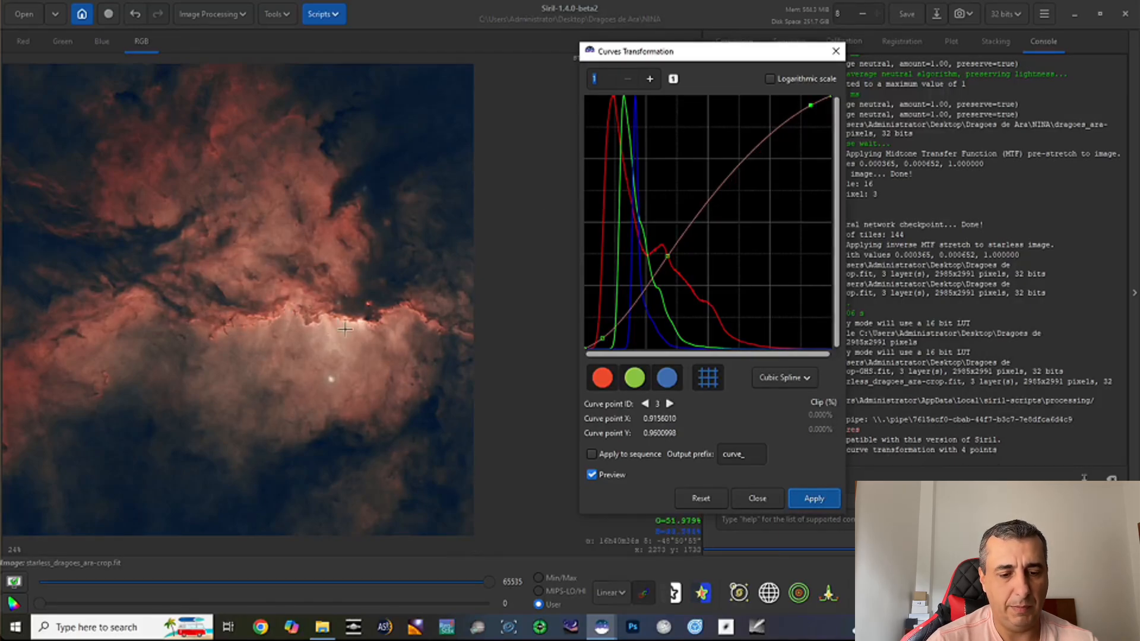
left_click(825, 501)
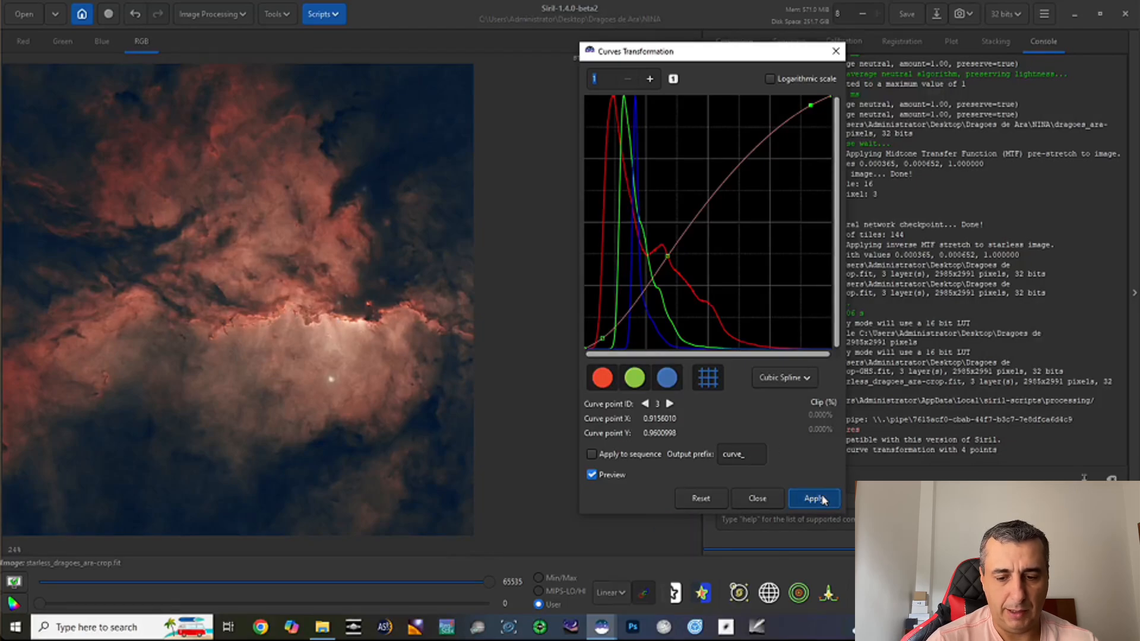
left_click(769, 500)
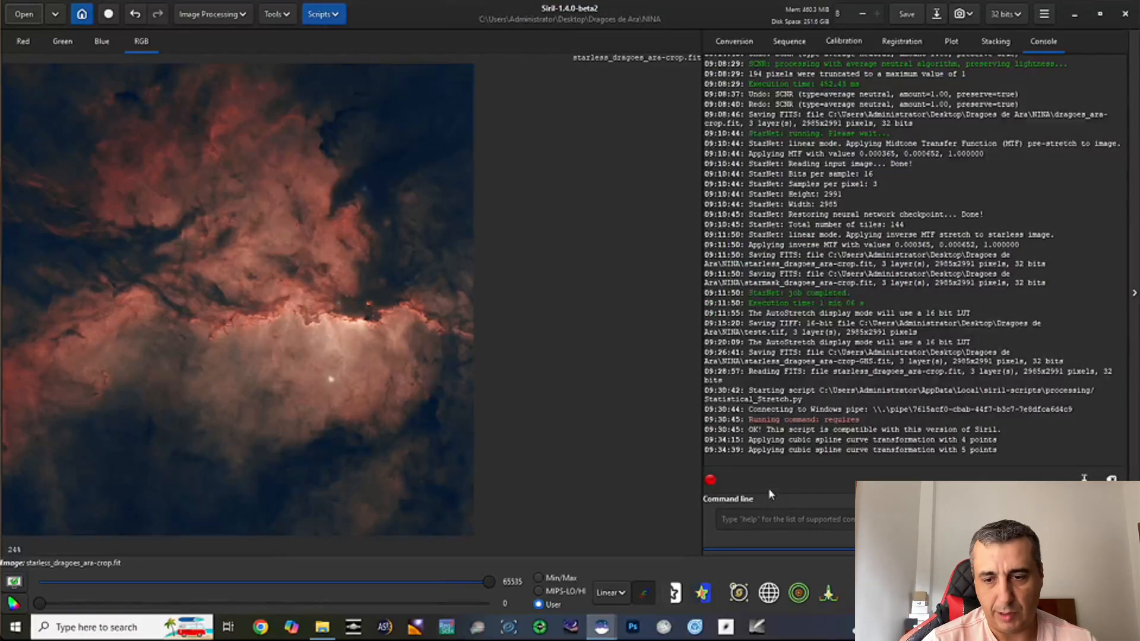
Step: Save the curve-adjusted image over starless_dragoes_ara-crop.fit
left_click(906, 15)
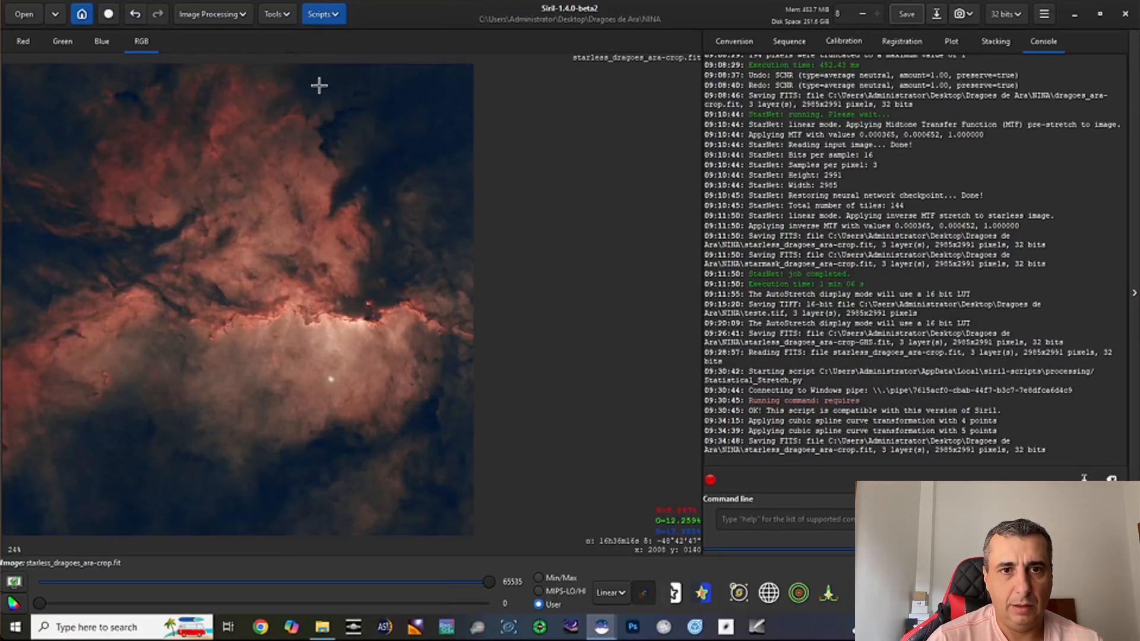
left_click(242, 16)
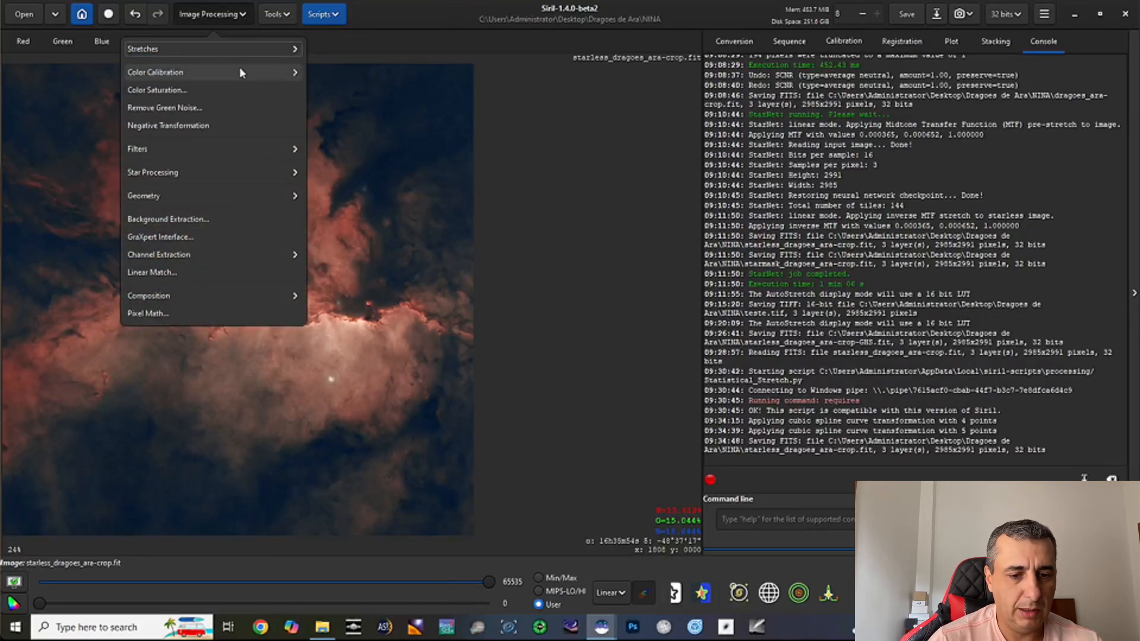
left_click(240, 70)
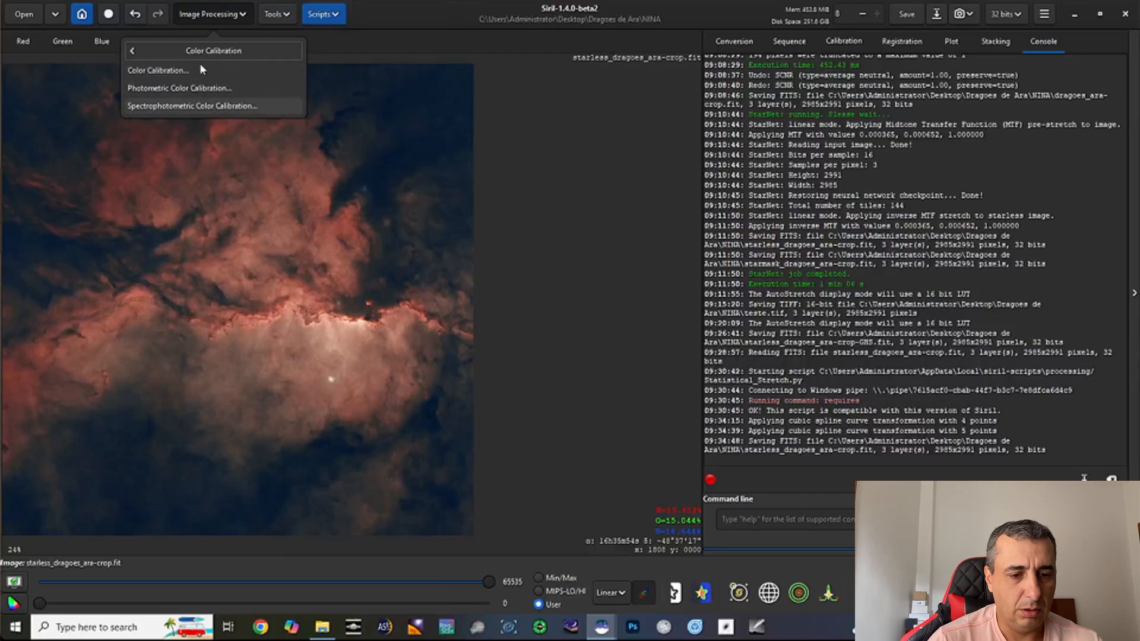
left_click(132, 51)
left_click(201, 47)
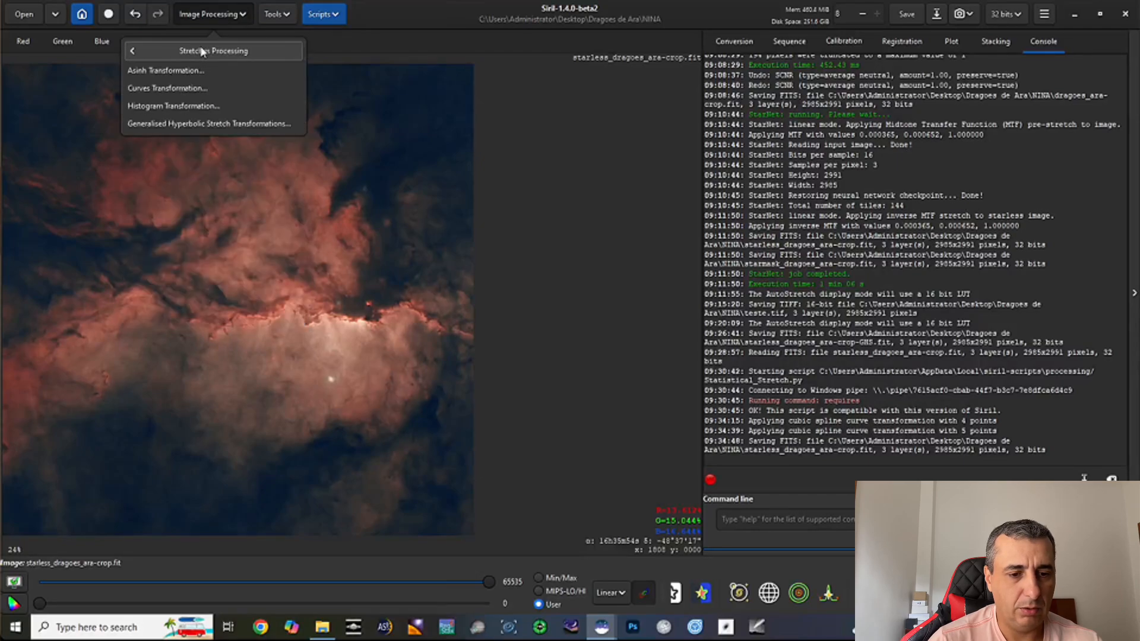
left_click(183, 124)
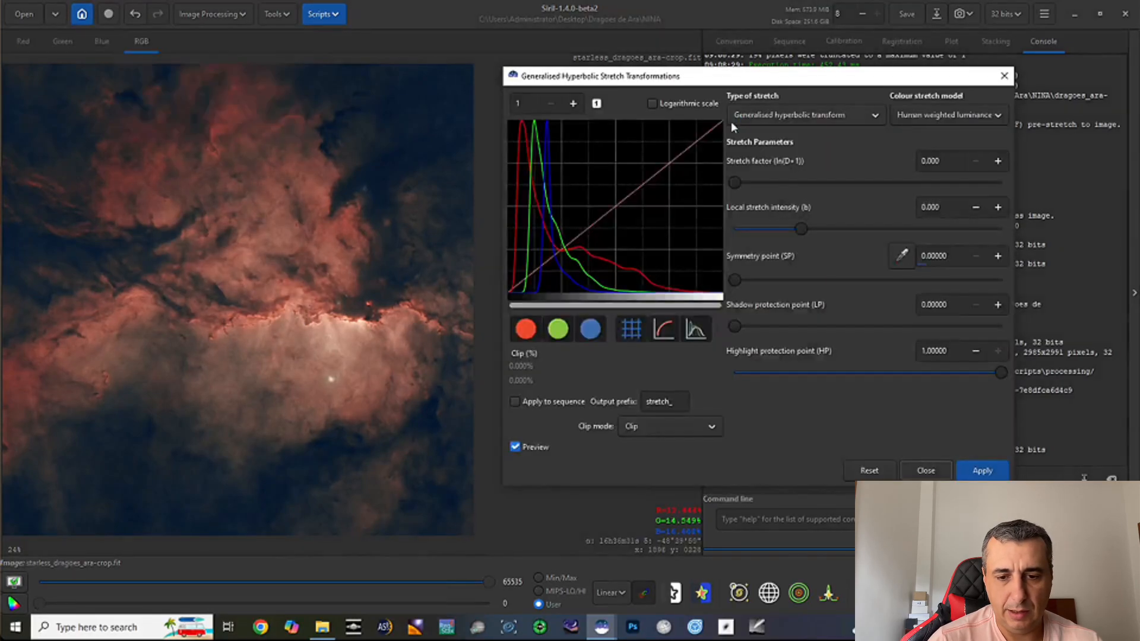
left_click_drag(689, 77, 725, 84)
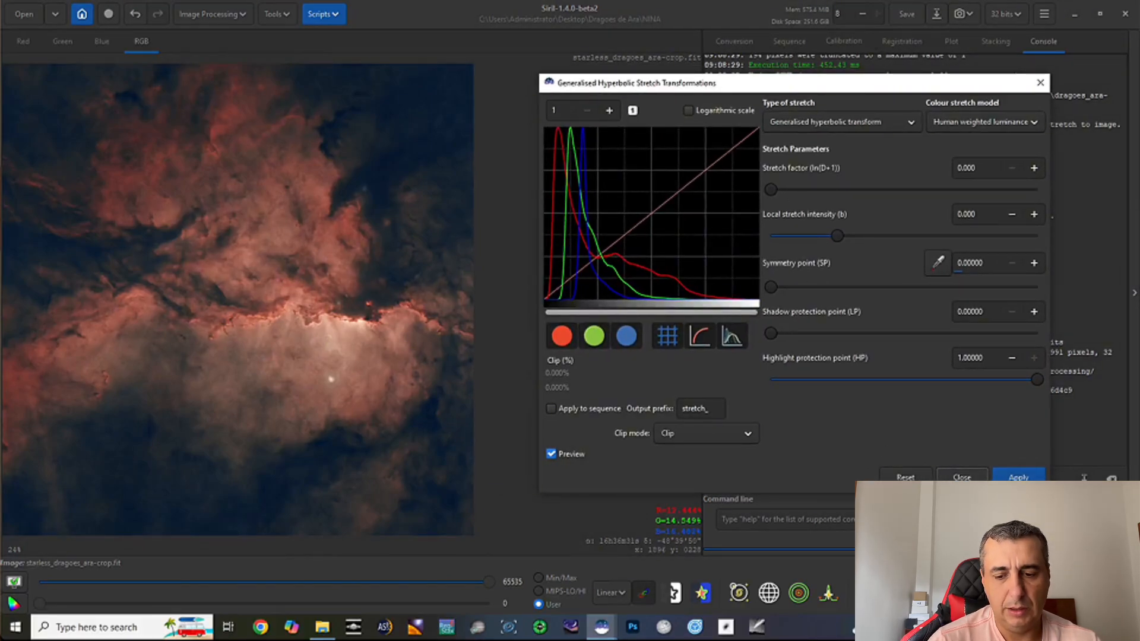
left_click(961, 477)
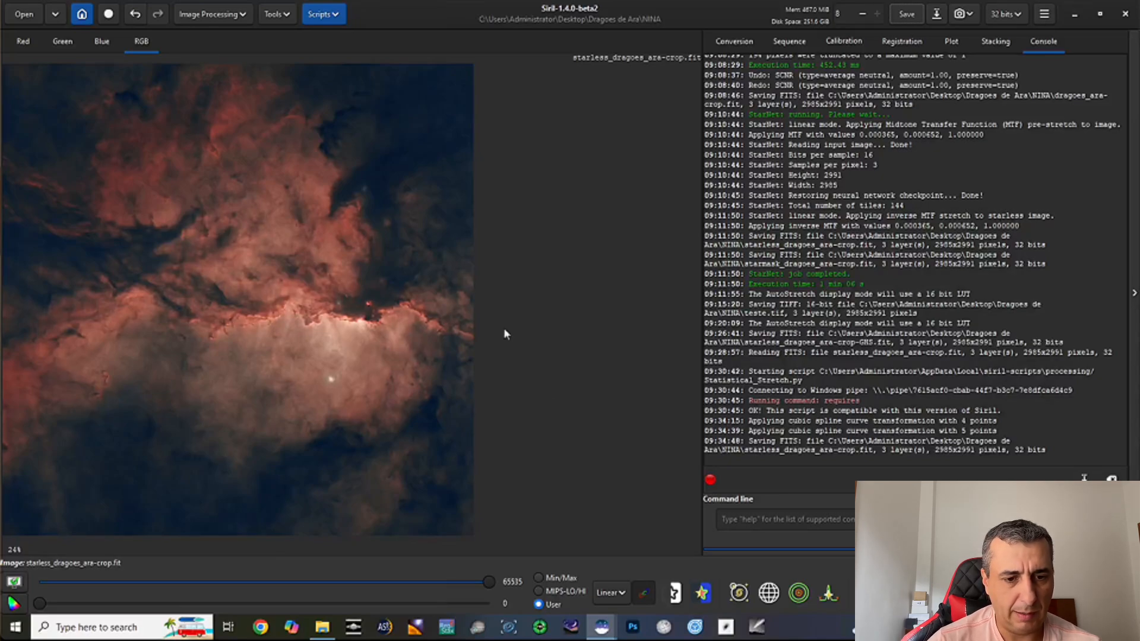
Step: Try a Generalised Hyperbolic Stretch on saturation with stretch factors of about 0.501 and 2.124, and reset the parameters
left_click(242, 17)
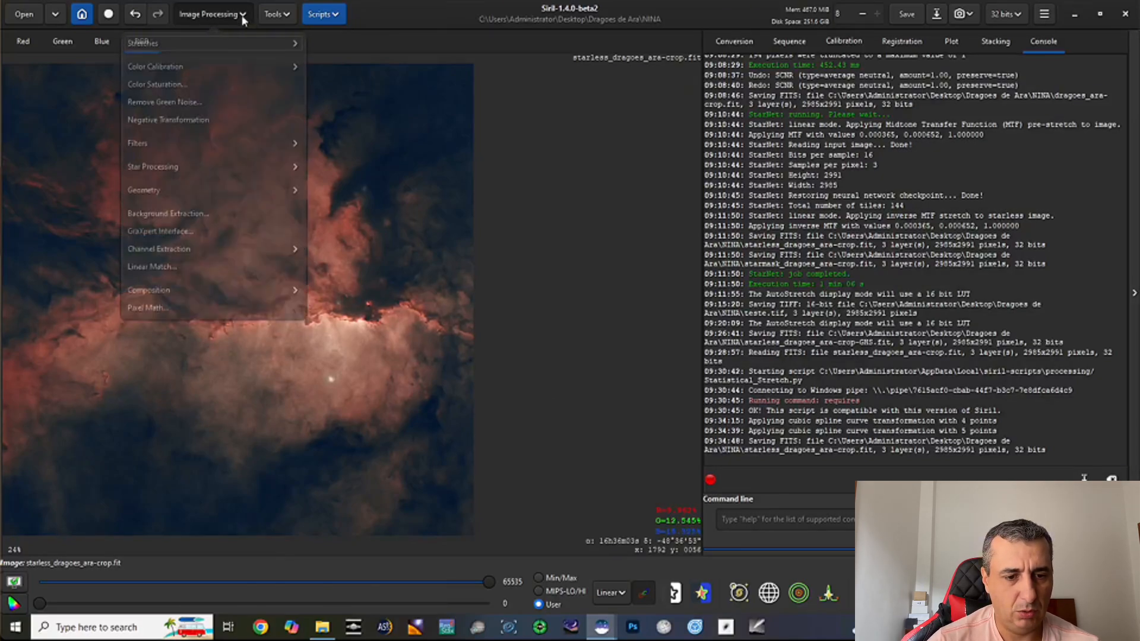
left_click(241, 47)
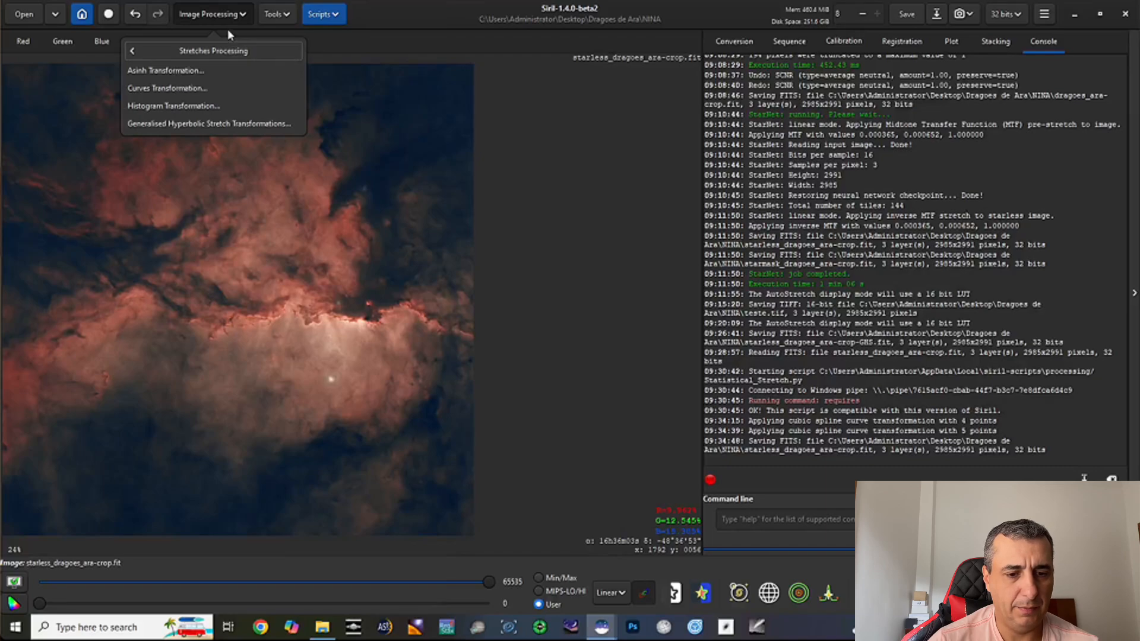
left_click(181, 125)
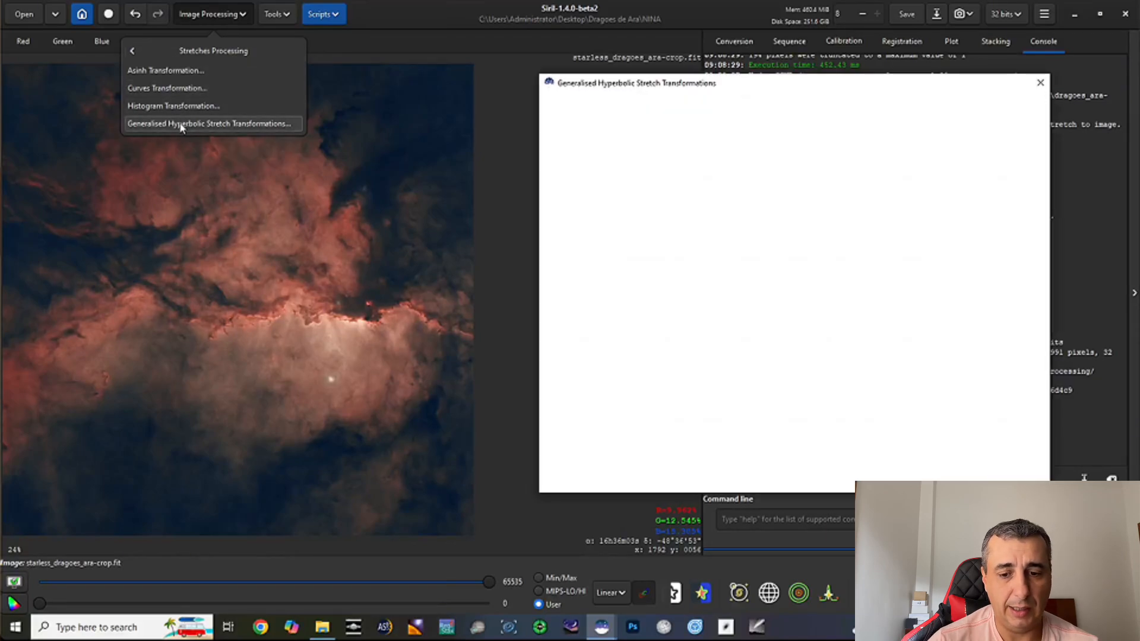
left_click_drag(628, 88, 614, 87)
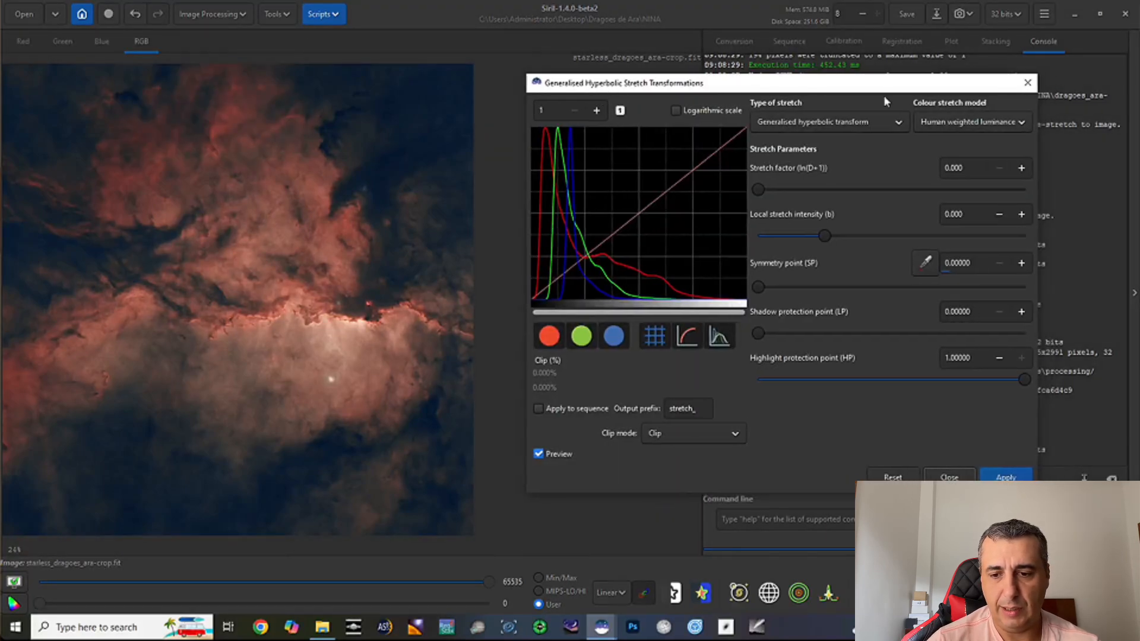
left_click(960, 119)
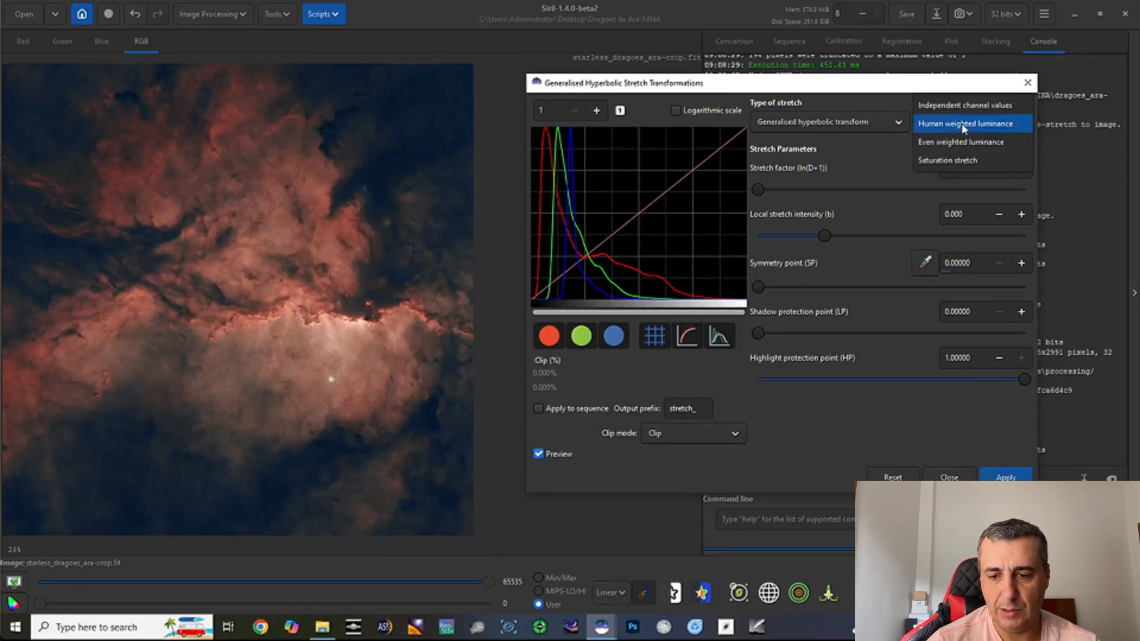
left_click(956, 160)
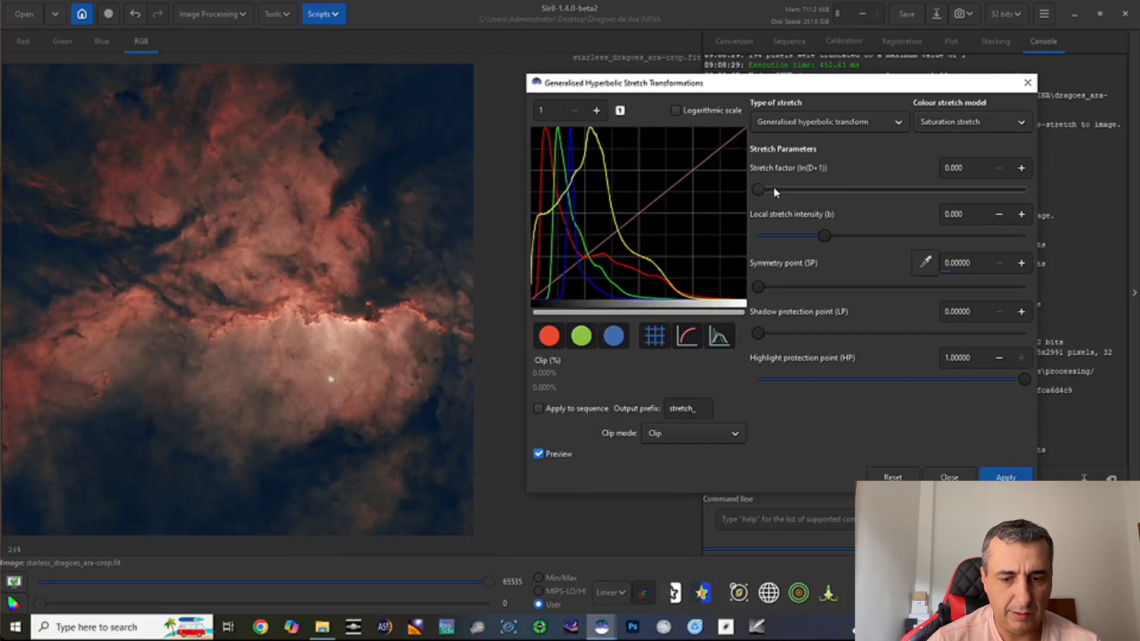
left_click_drag(760, 188, 772, 188)
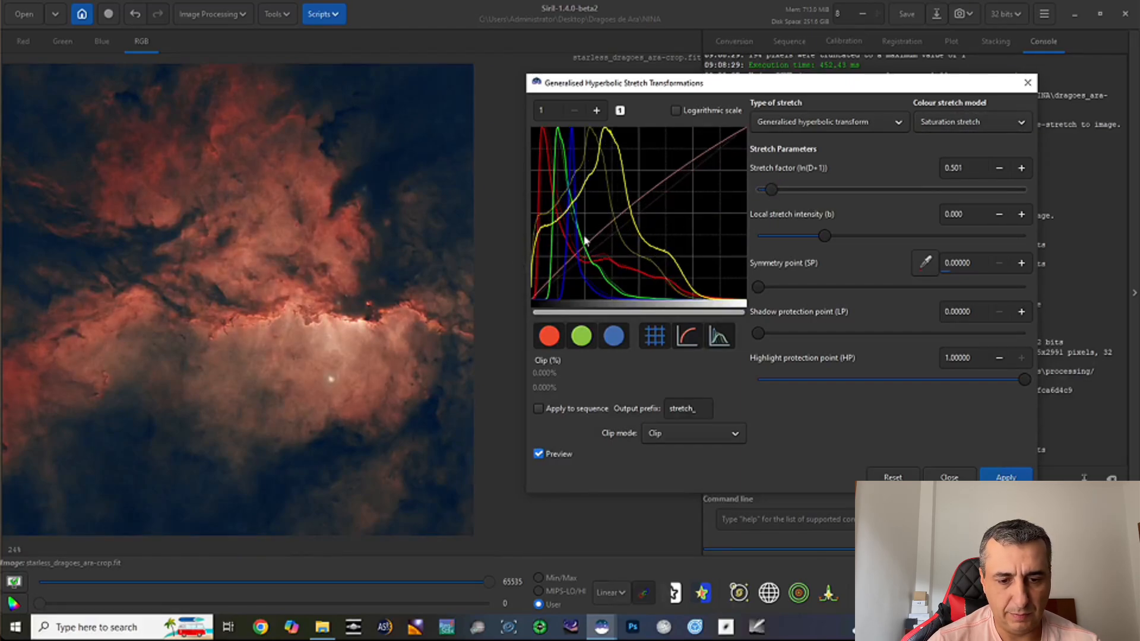
left_click_drag(772, 189, 815, 190)
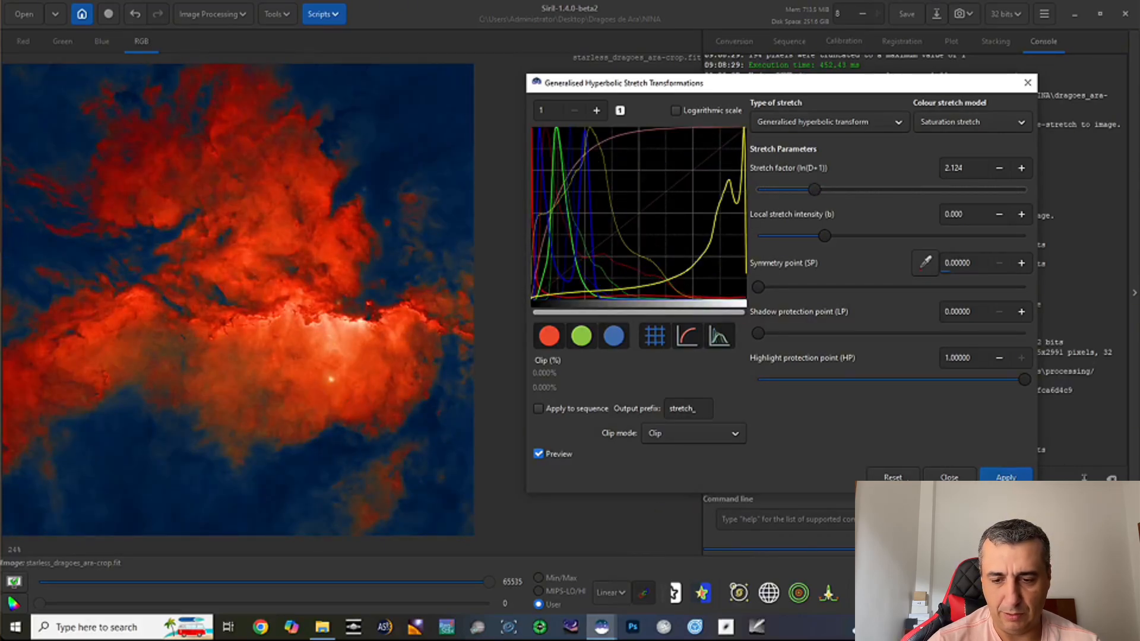
left_click(892, 477)
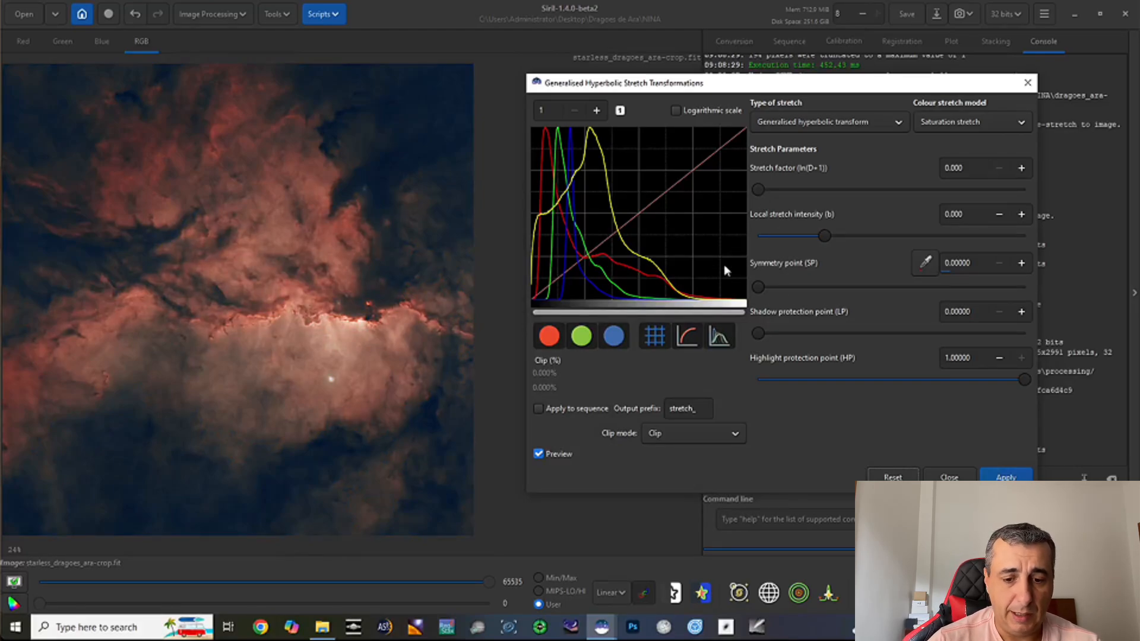
Step: Try a hyperbolic stretch on the red channel only with a stretch factor of about 0.549, and close it without applying
left_click(590, 344)
left_click(758, 338)
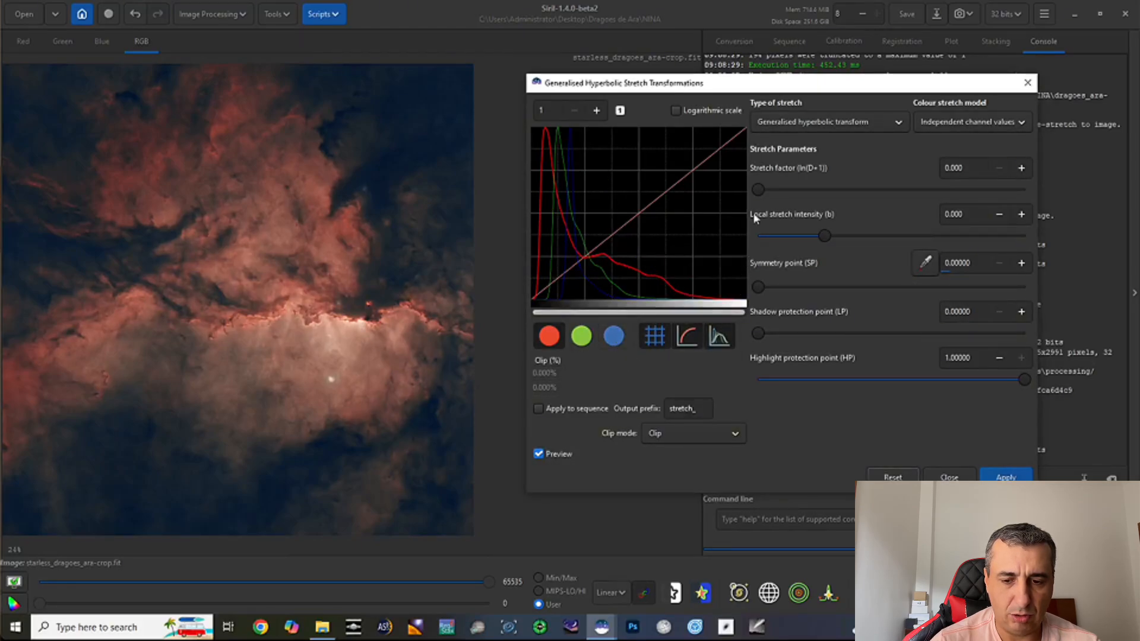
left_click_drag(760, 187, 776, 187)
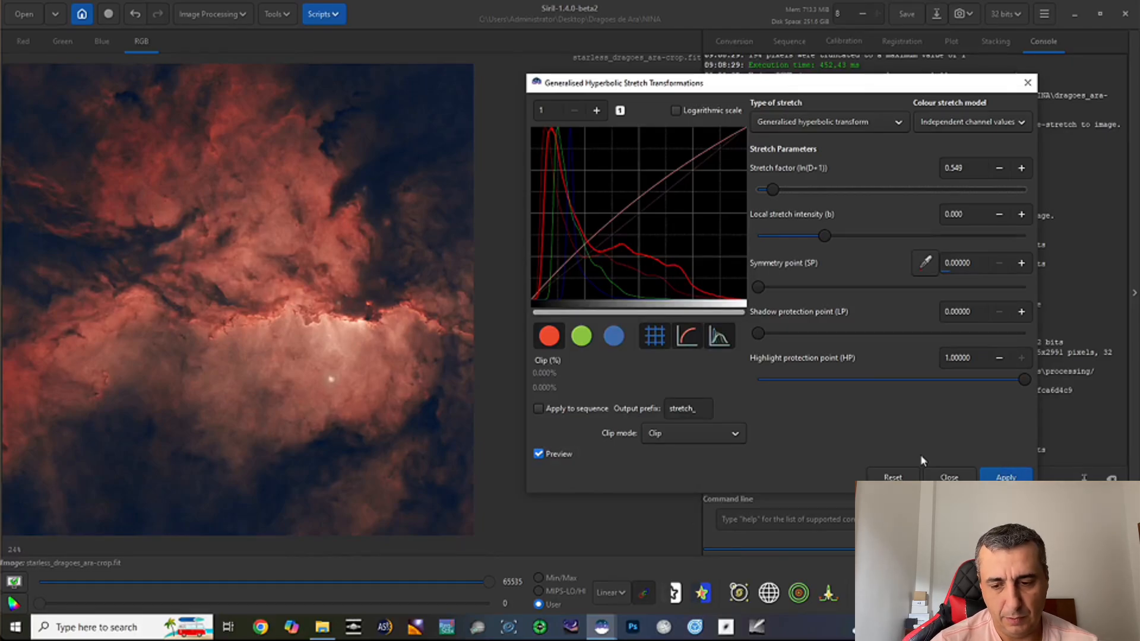
left_click(893, 477)
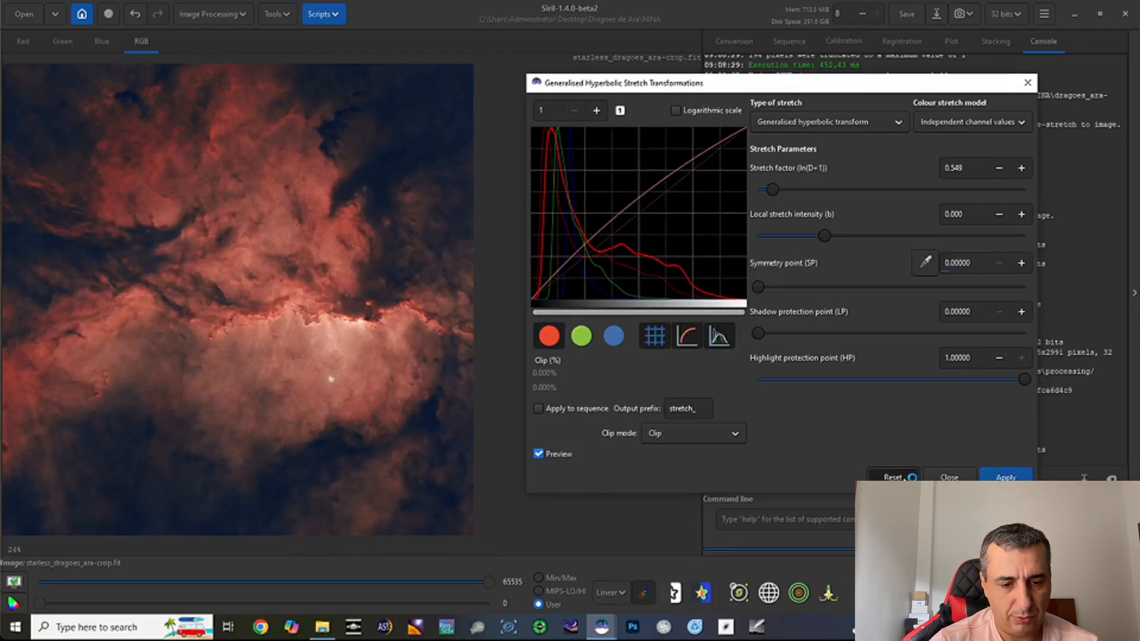
left_click(949, 477)
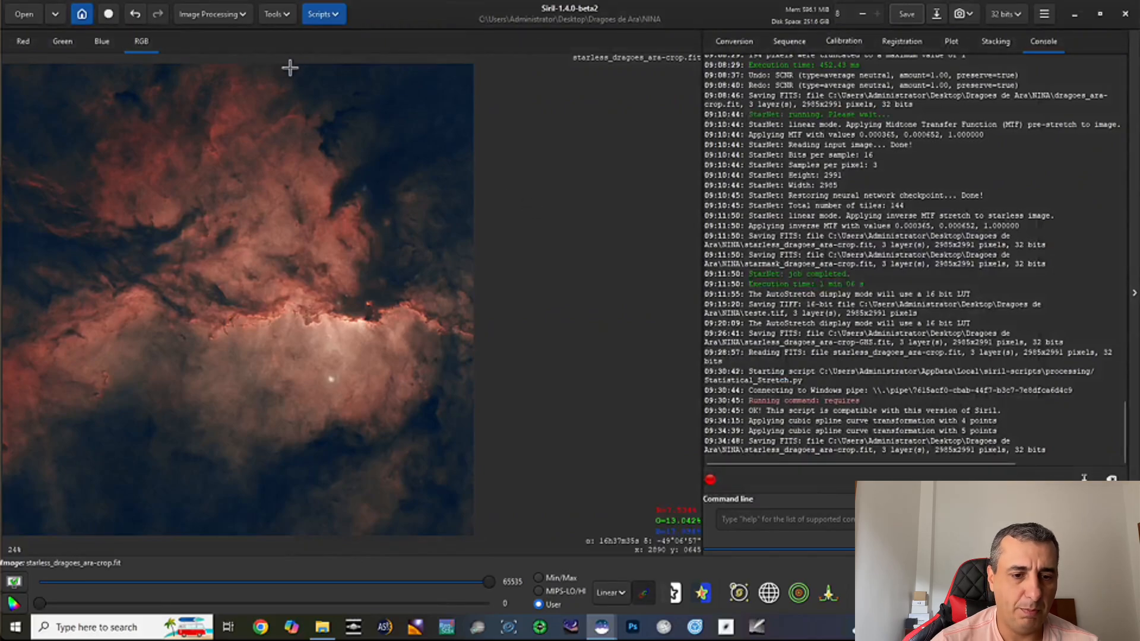
Step: Open the Color Saturation tool, place its window clear of the nebula and keep the hue on Global
left_click(242, 16)
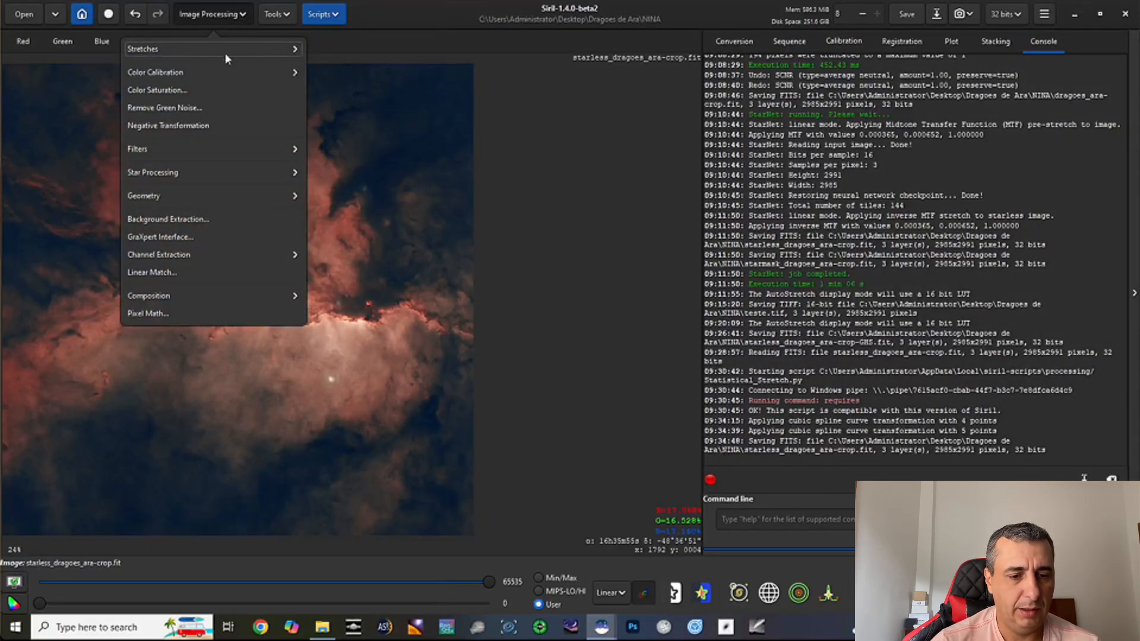
left_click(182, 91)
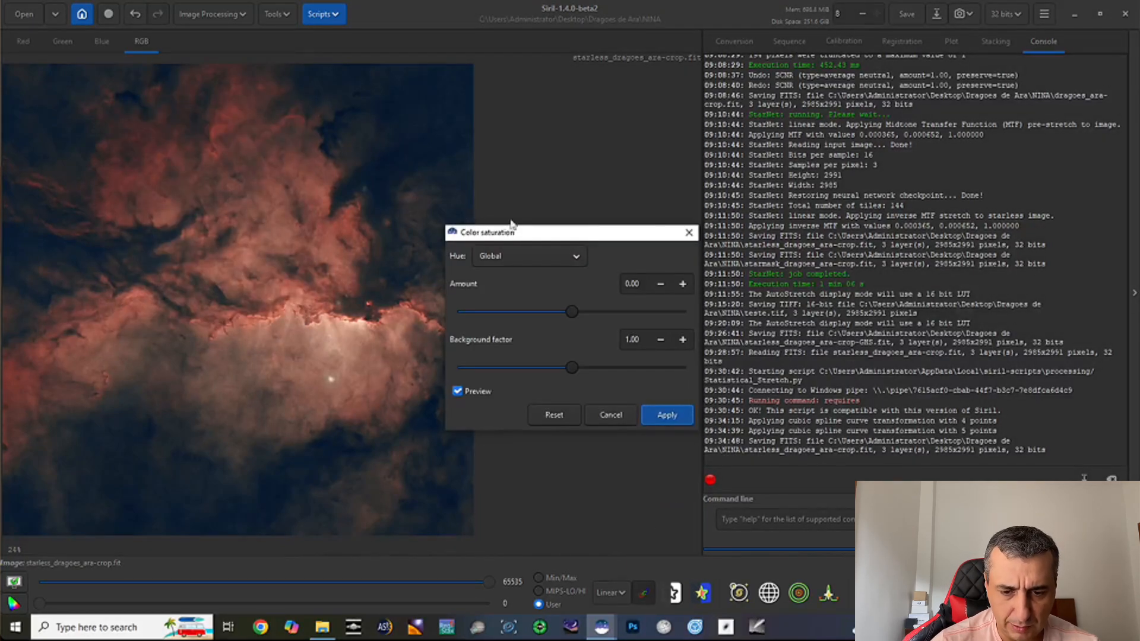
left_click_drag(508, 232, 540, 180)
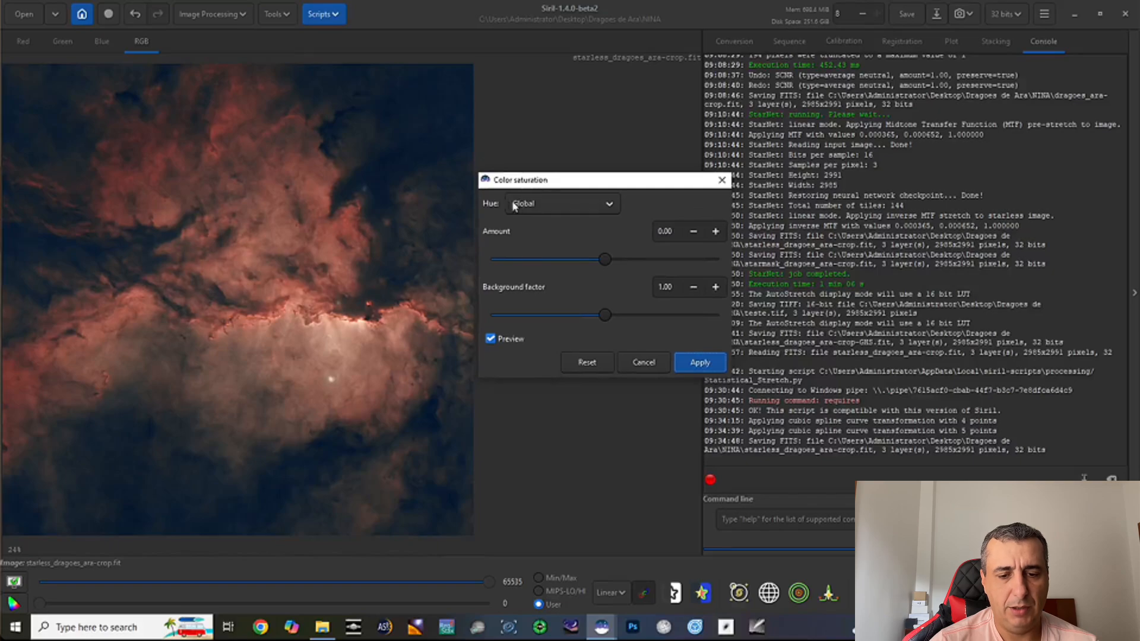
left_click(590, 205)
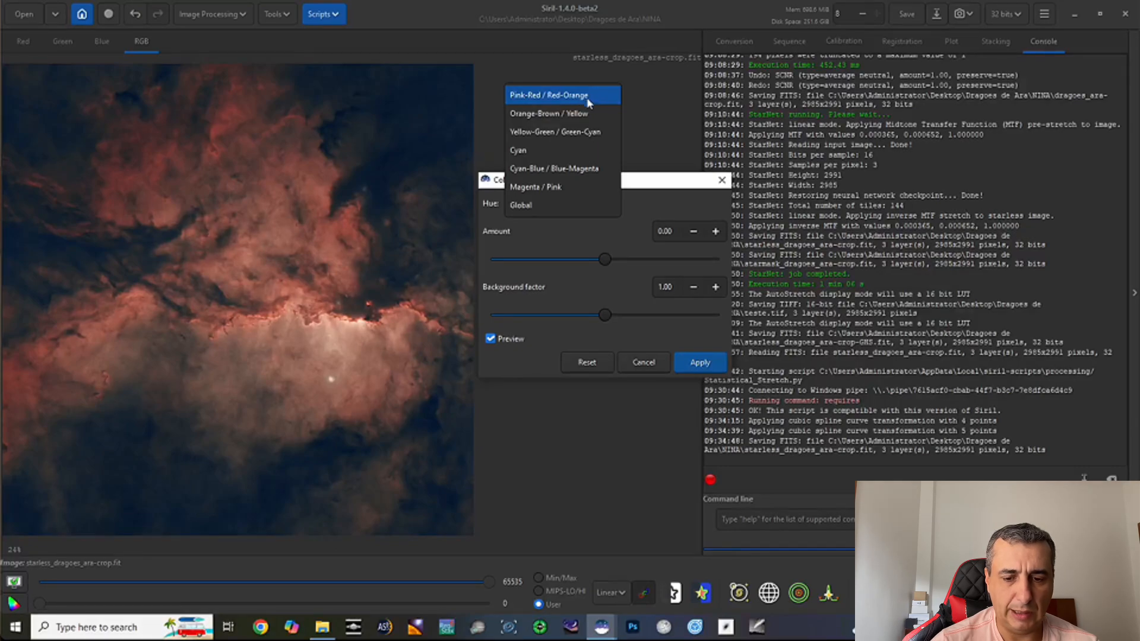
left_click(620, 222)
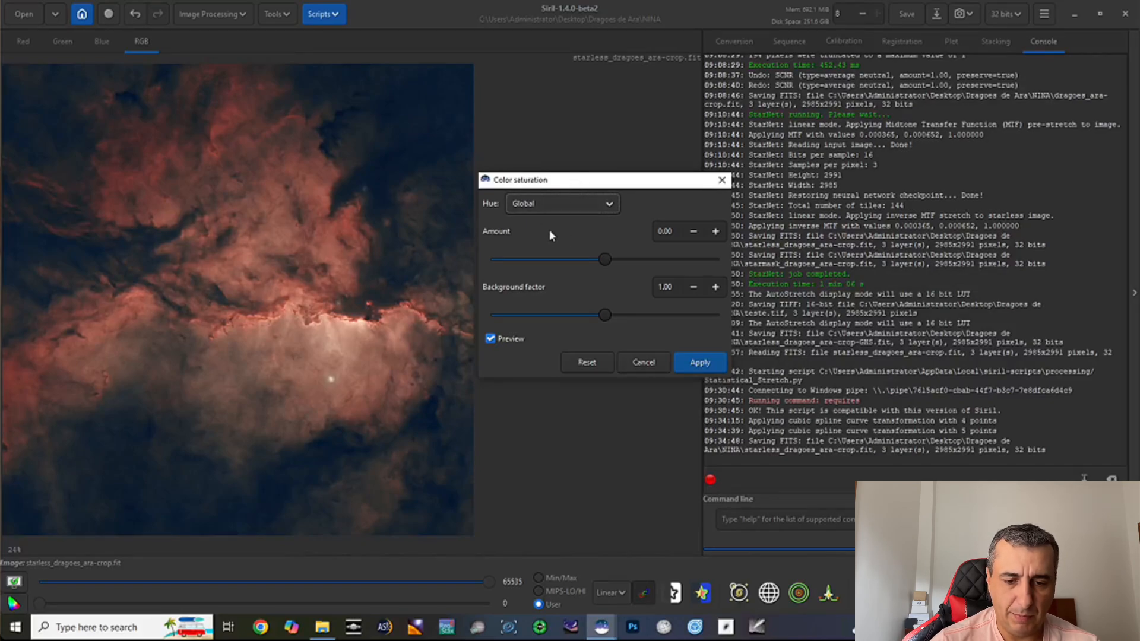
Step: Try global saturation amounts of 1.00 and 0.19 on the preview, resetting after each
left_click_drag(604, 259, 720, 260)
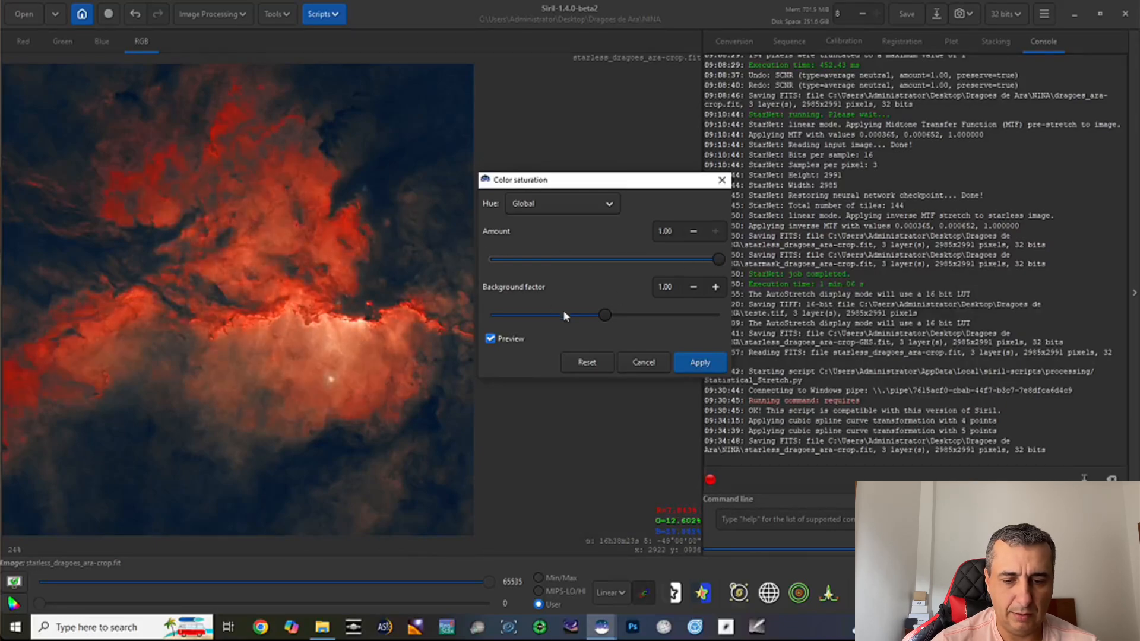
left_click(599, 362)
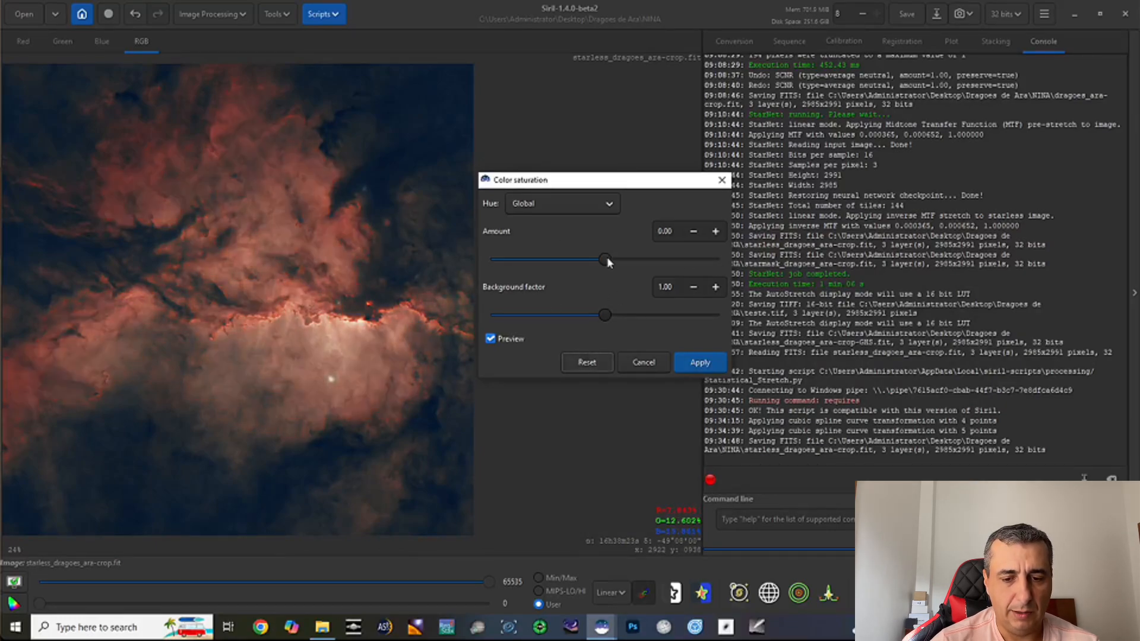
left_click_drag(607, 262, 631, 263)
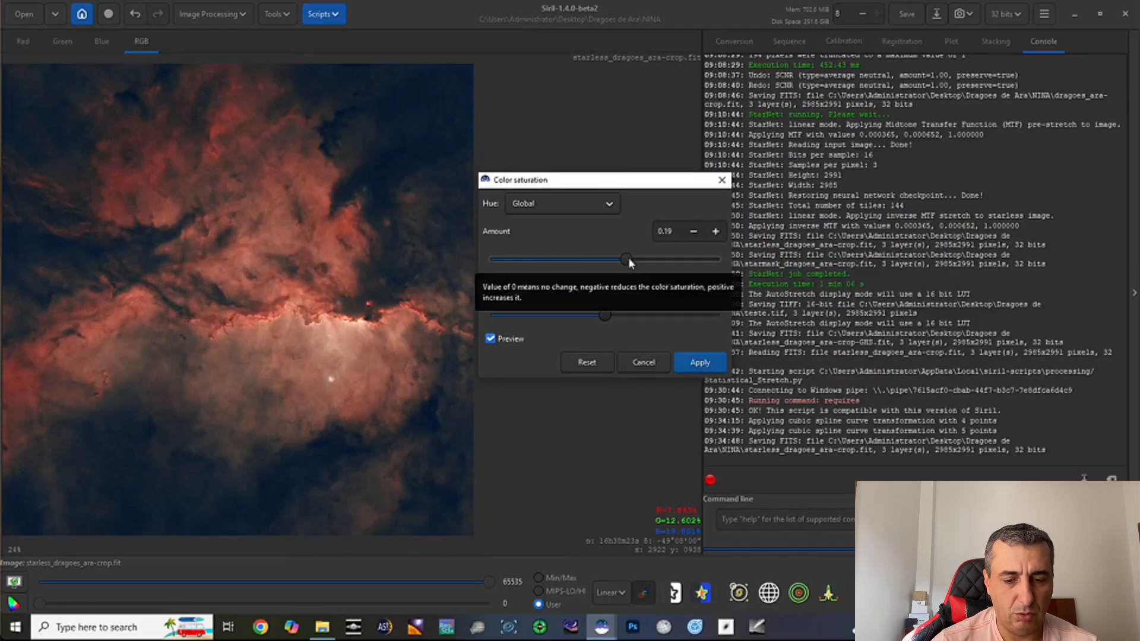
left_click(590, 363)
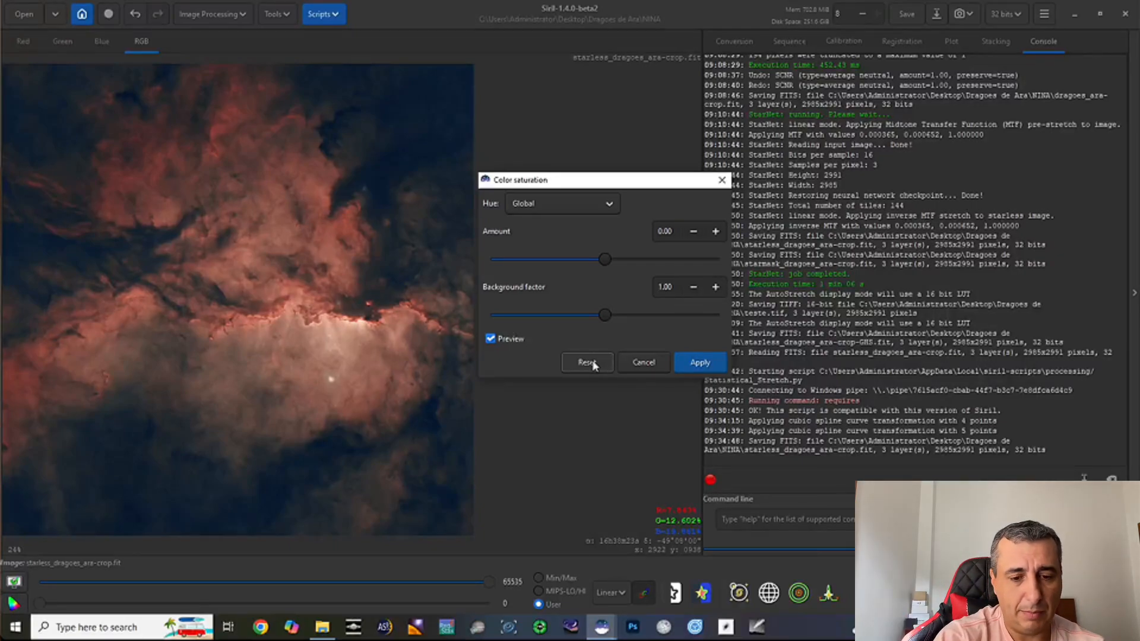
Step: Try a saturation amount of 0.48 on the Pink-Red / Red-Orange hue range and reset it
left_click(608, 204)
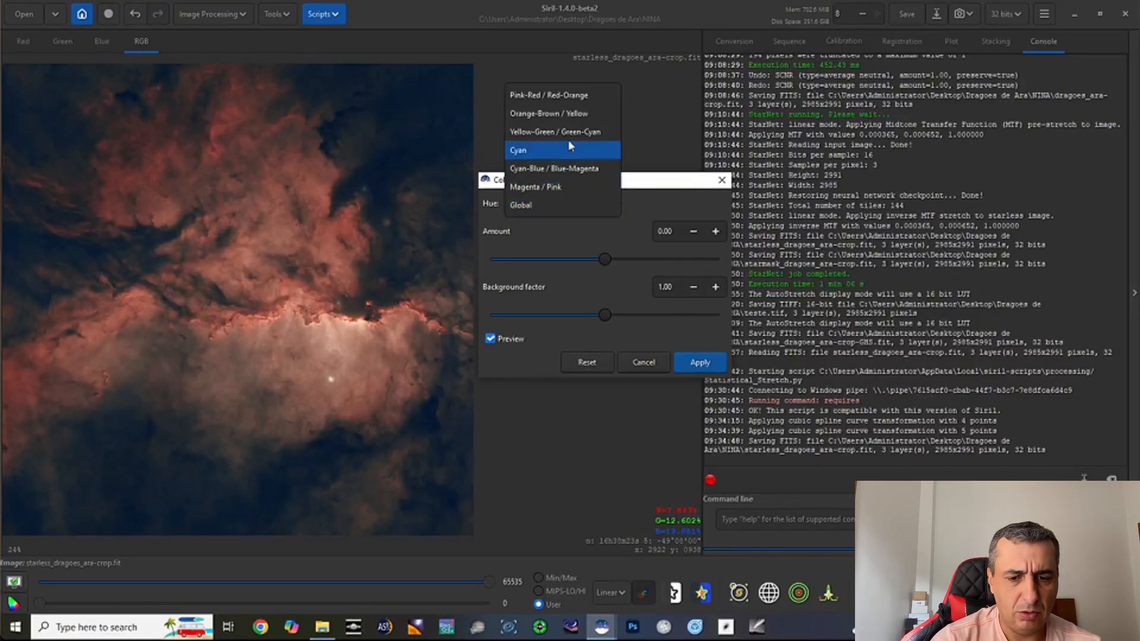
left_click(570, 95)
left_click_drag(604, 259, 659, 259)
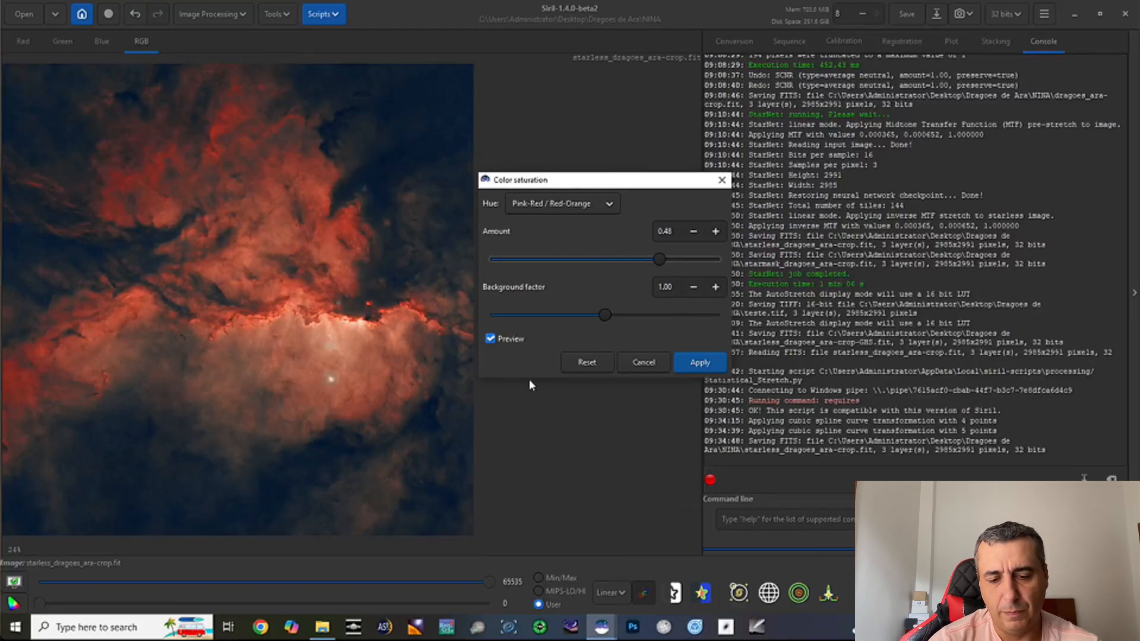
left_click(585, 363)
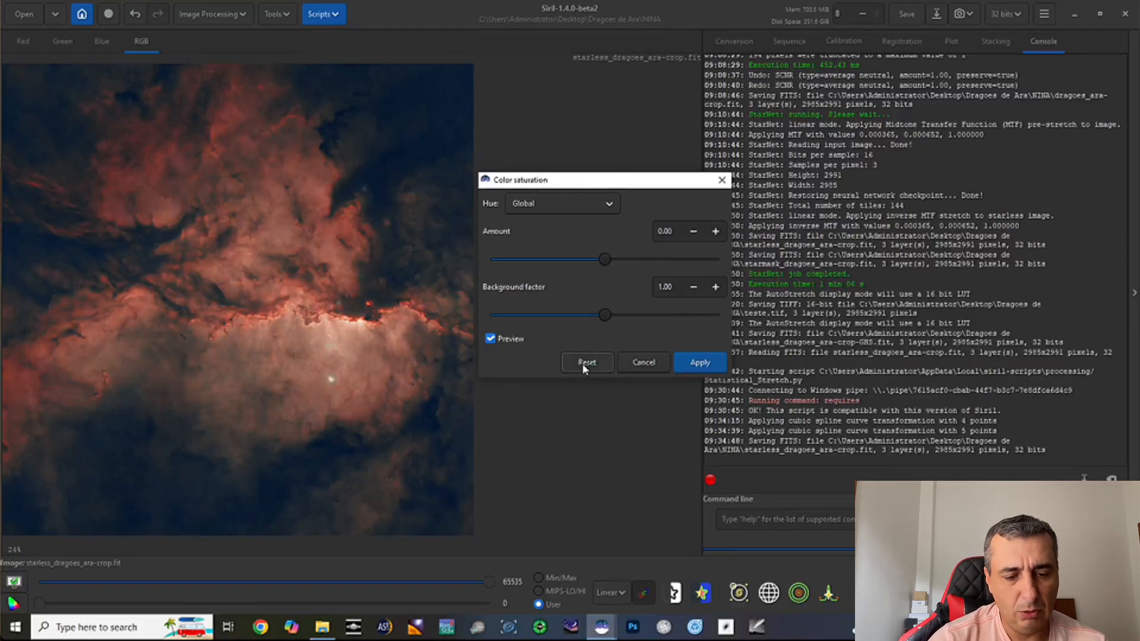
Step: Try a global saturation amount of 0.60 on the preview and reset it
left_click(599, 205)
left_click(598, 205)
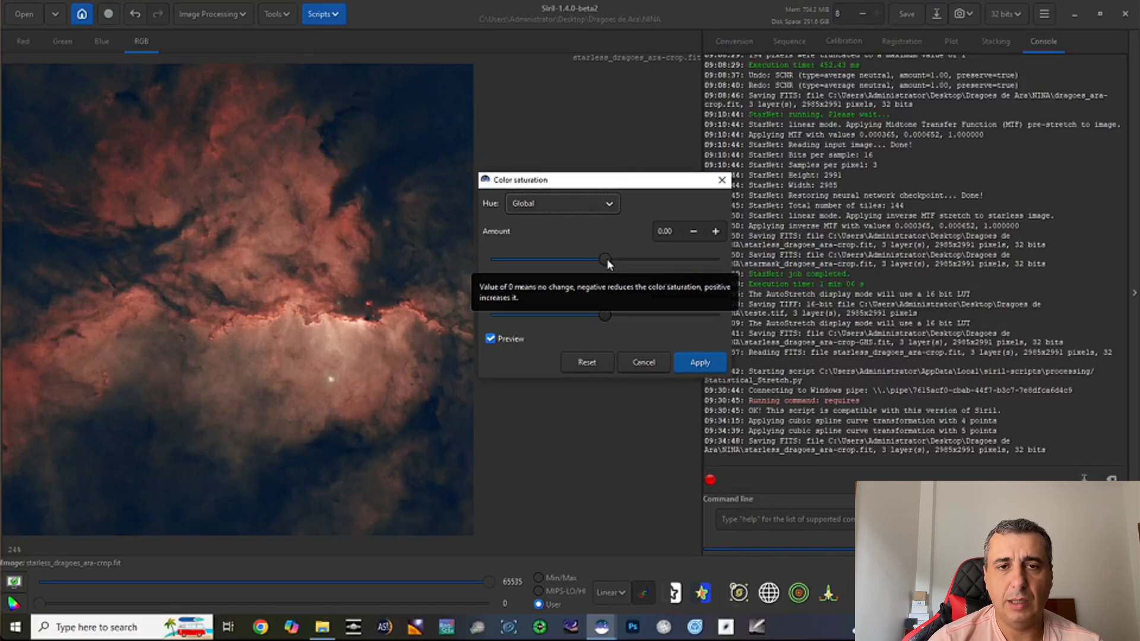
left_click_drag(607, 259, 675, 257)
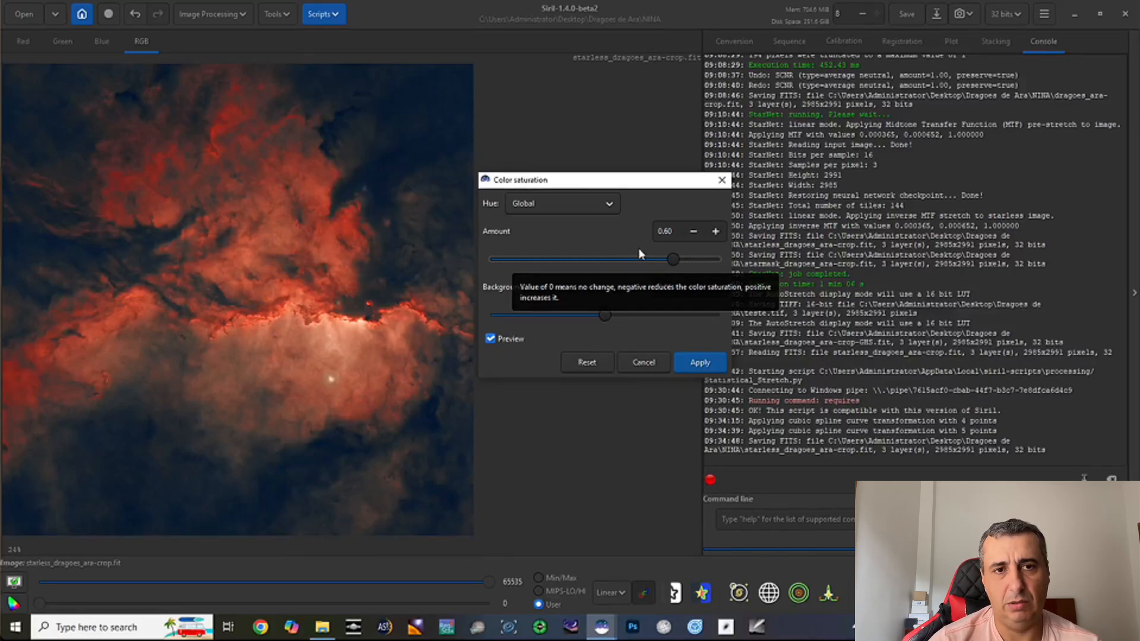
left_click(599, 358)
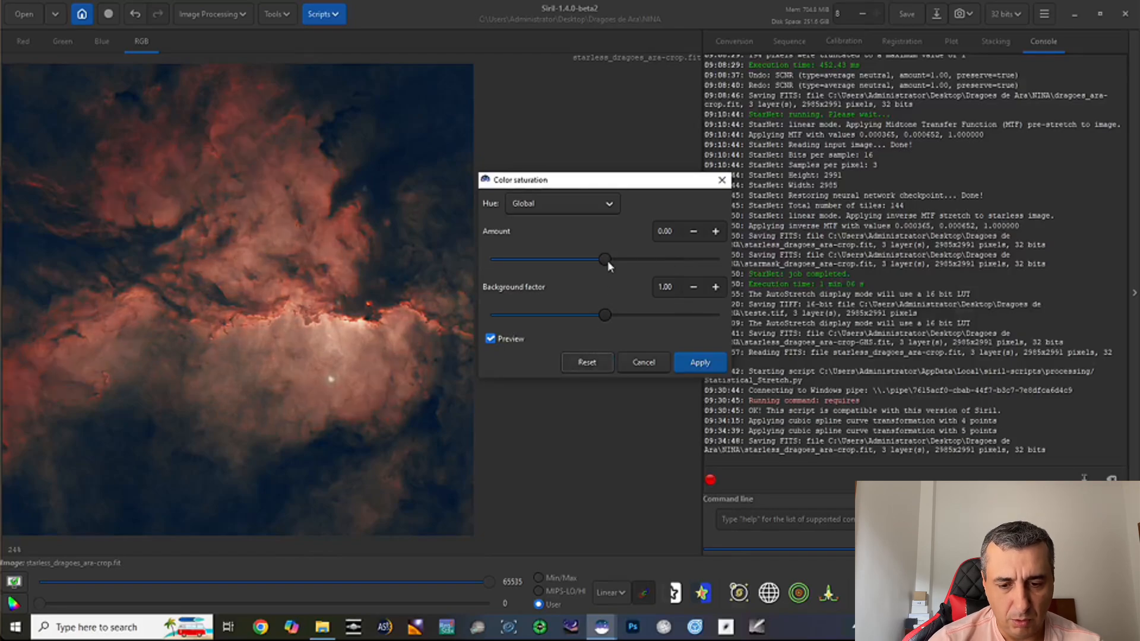
Step: Apply a global saturation amount of 0.14 and save the image over starless_dragoes_ara-crop.fit
left_click_drag(607, 261, 624, 262)
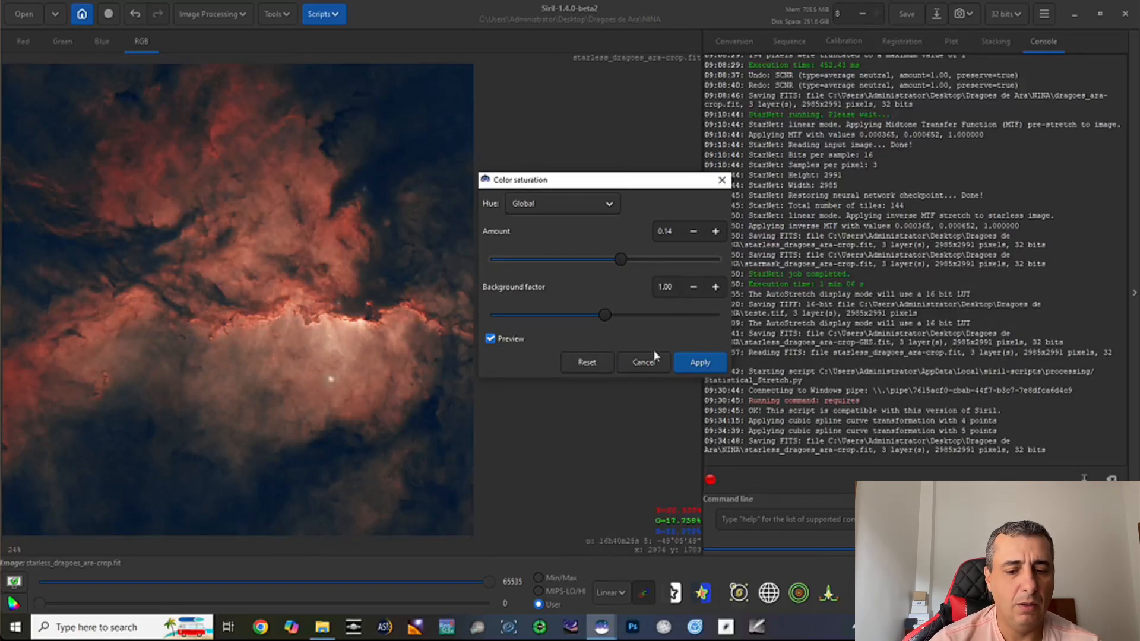
left_click(684, 360)
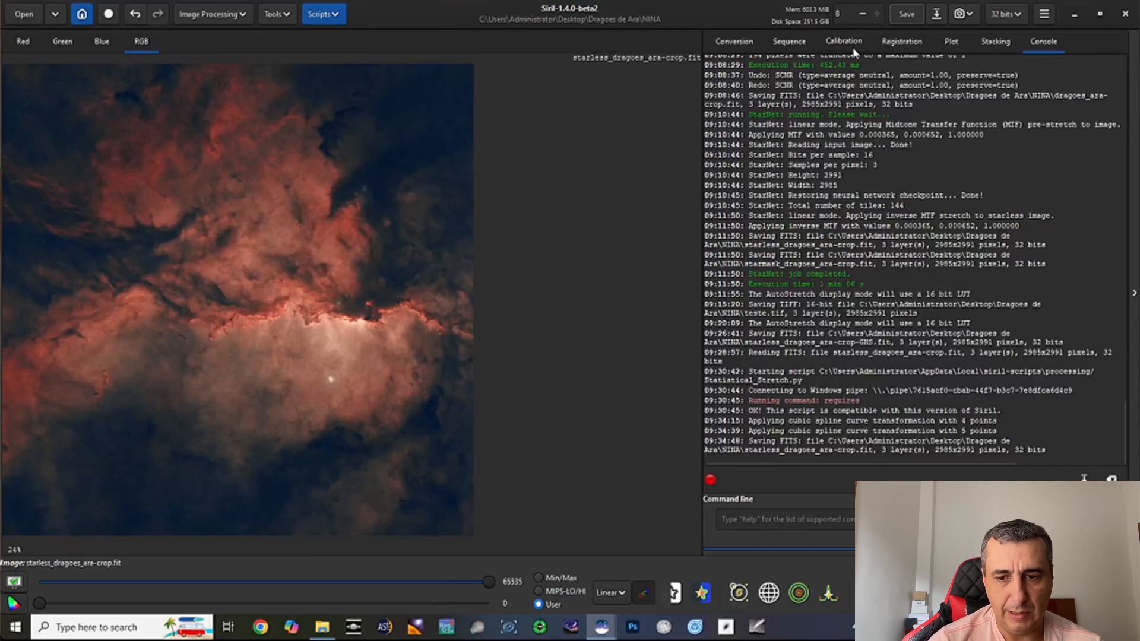
left_click(907, 14)
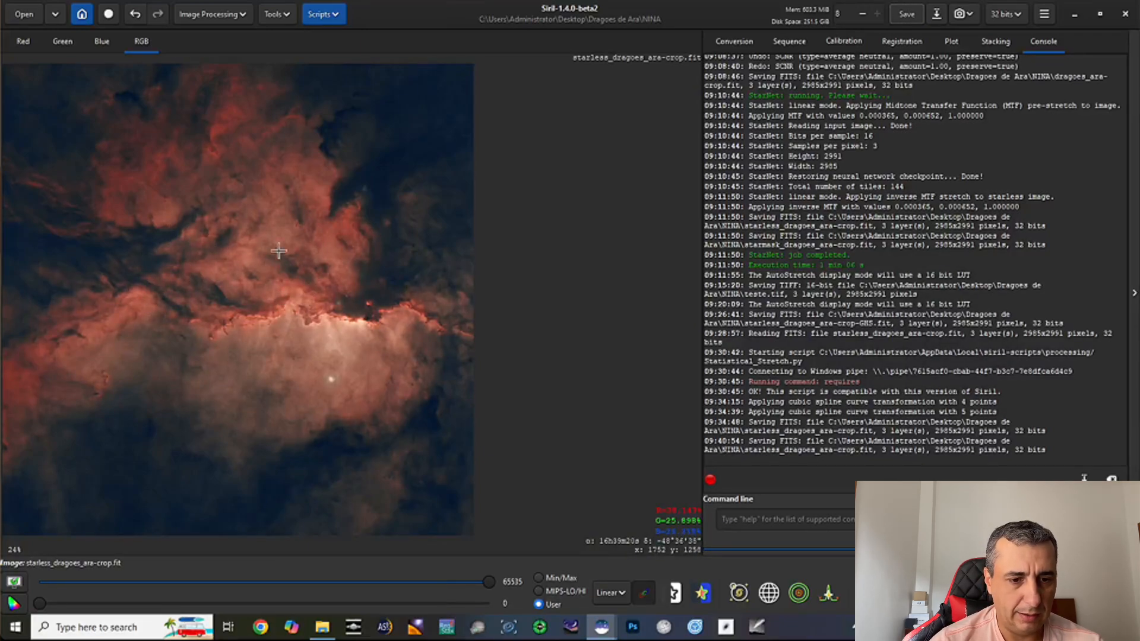
Step: Open the Contrast-Limited Adaptive Histogram Equalization filter and place its window clear of the nebula
left_click(244, 15)
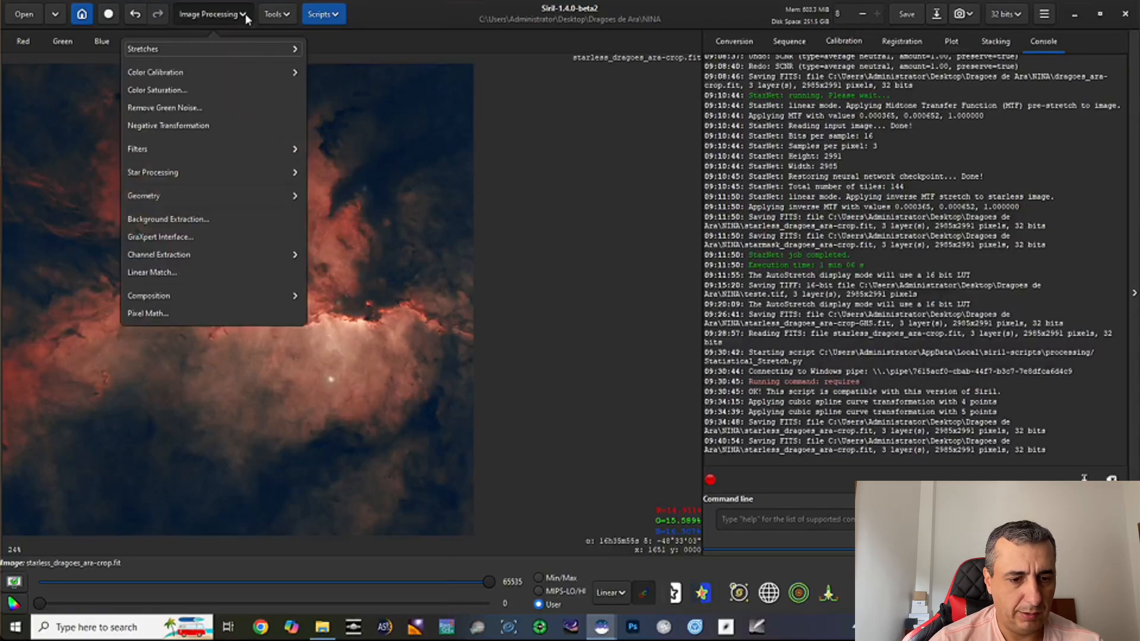
left_click(244, 149)
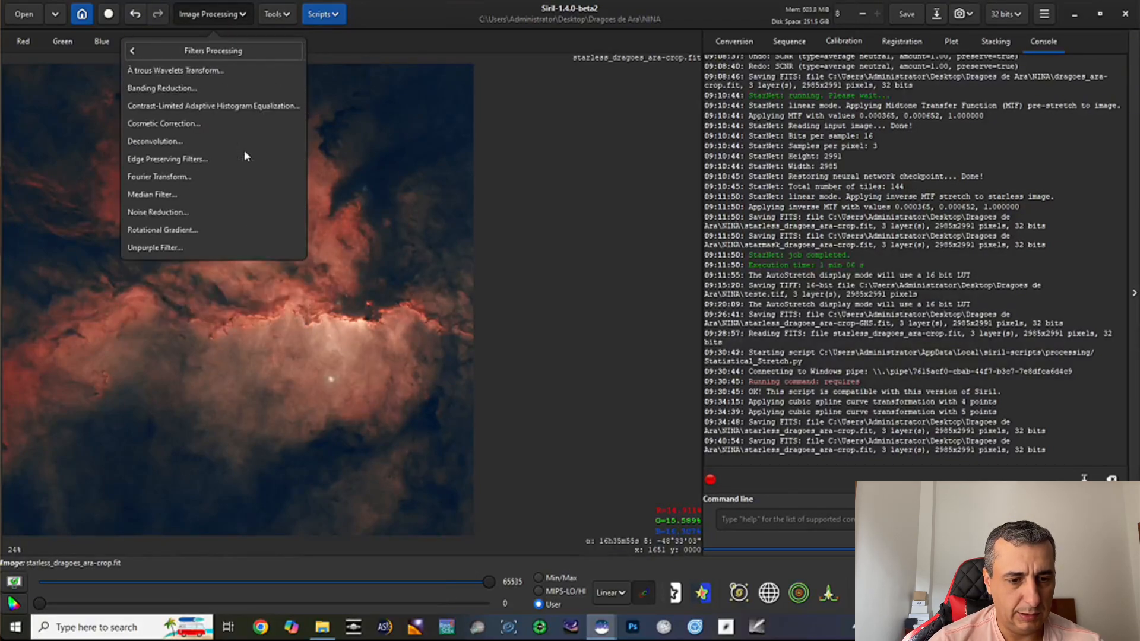
left_click(178, 108)
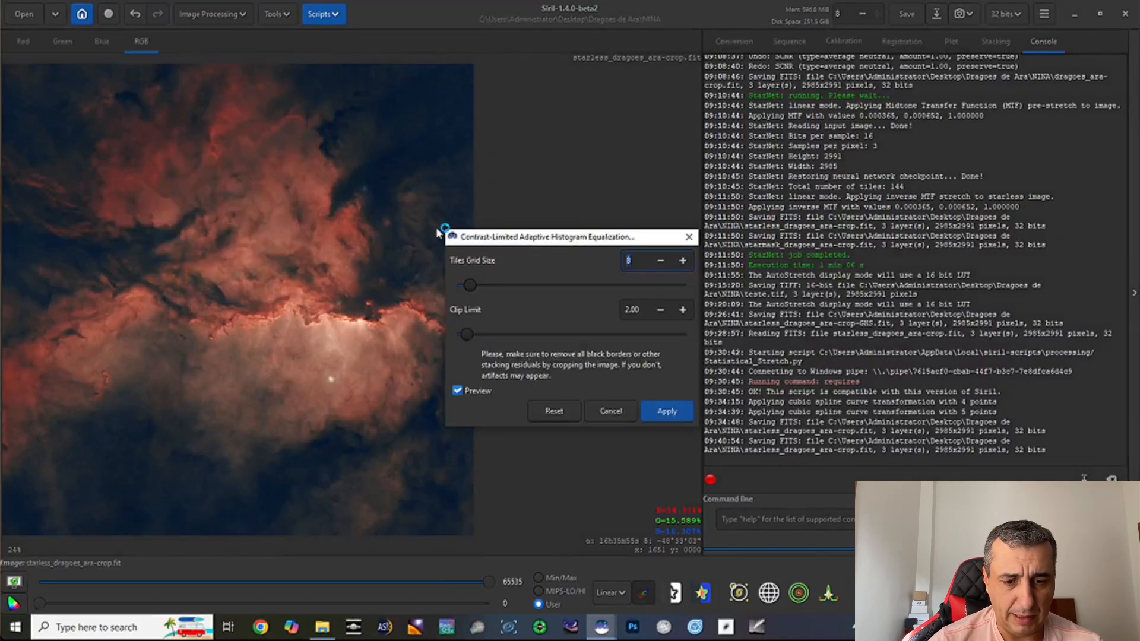
left_click_drag(498, 242, 552, 165)
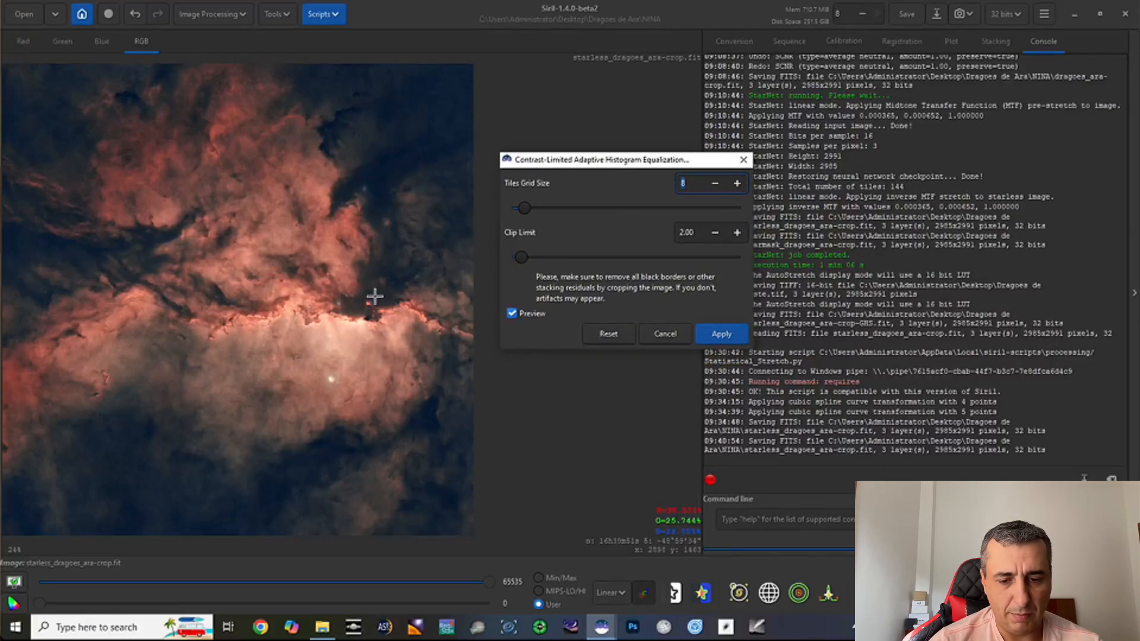
Step: Compare the nebula with and without the CLAHE preview at the default settings
left_click(514, 314)
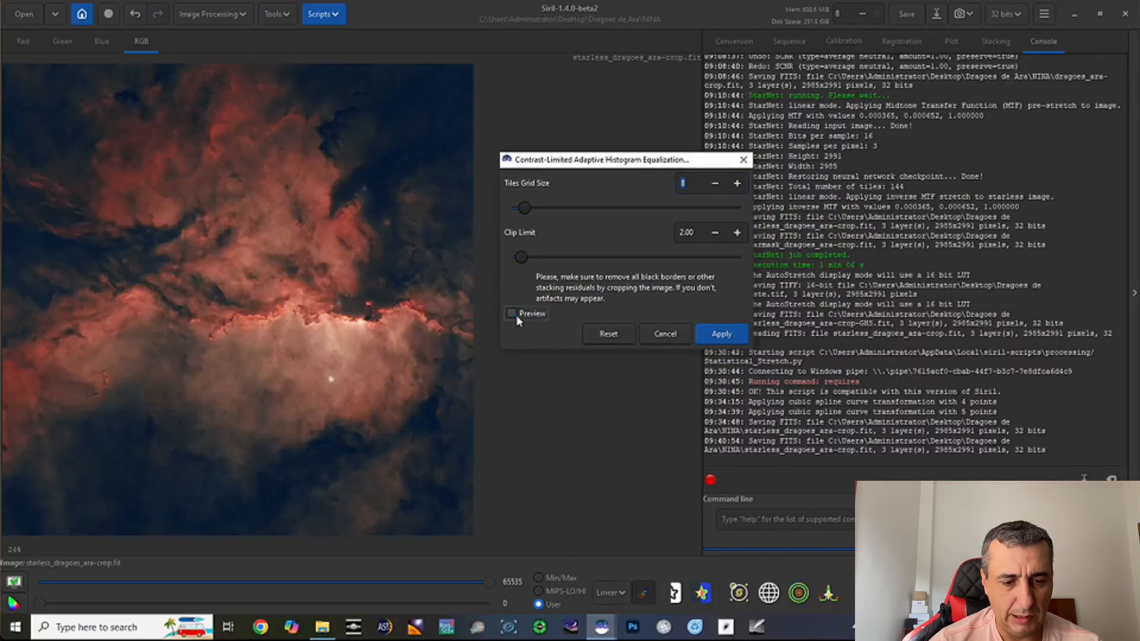
left_click(514, 314)
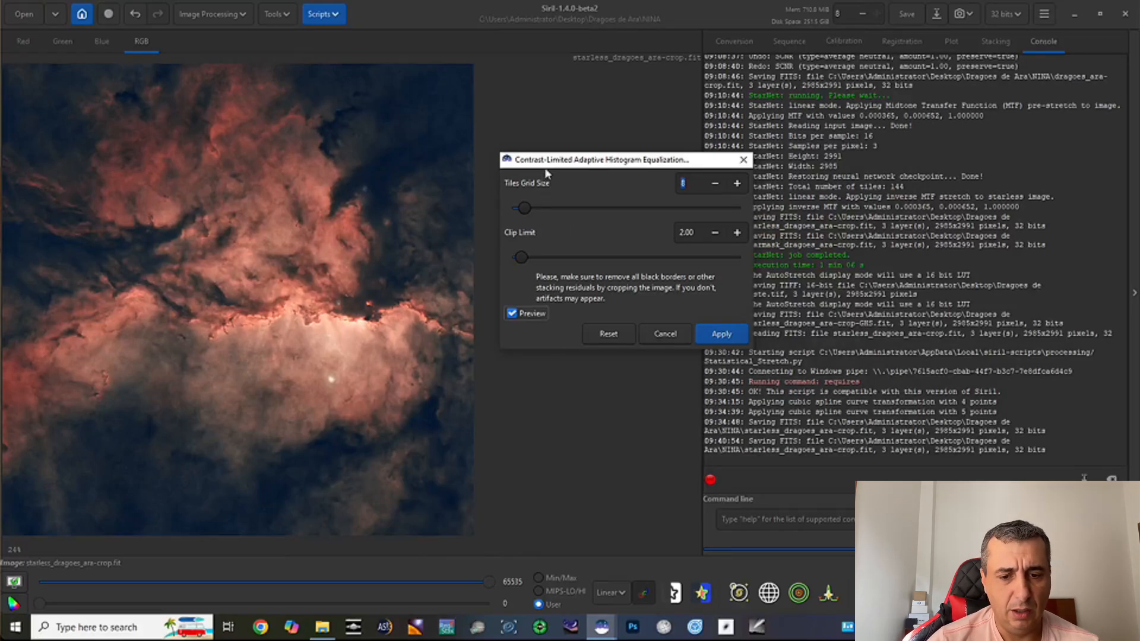
left_click_drag(547, 162, 547, 150)
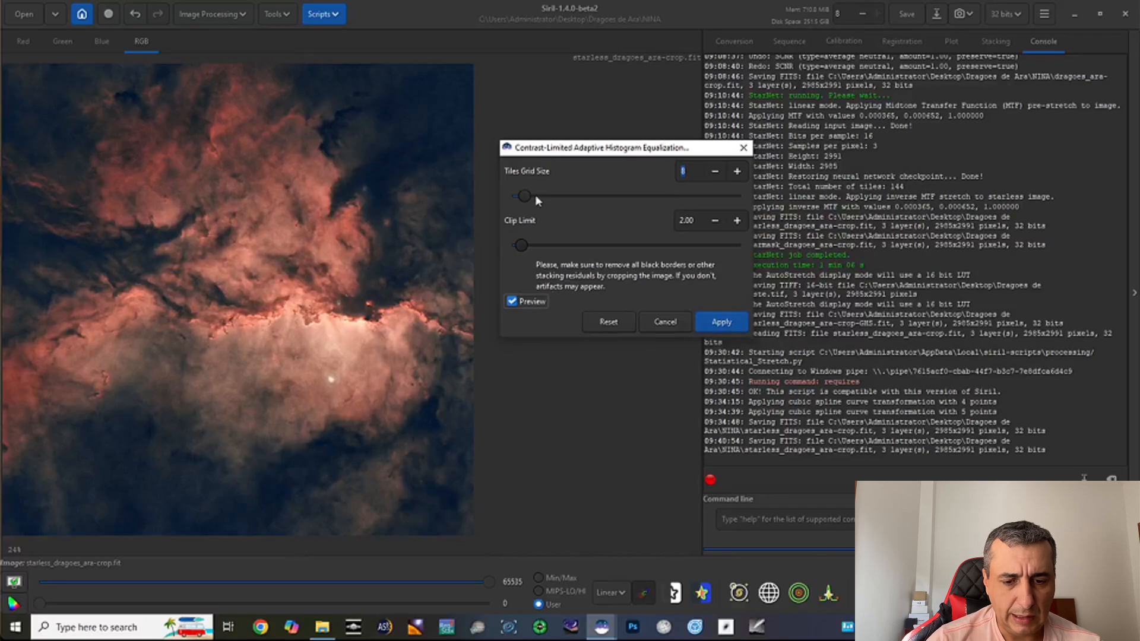
Step: Apply CLAHE with a tiles grid size of 12 and a clip limit of 2.00, and compare it by undoing and redoing it
left_click(740, 176)
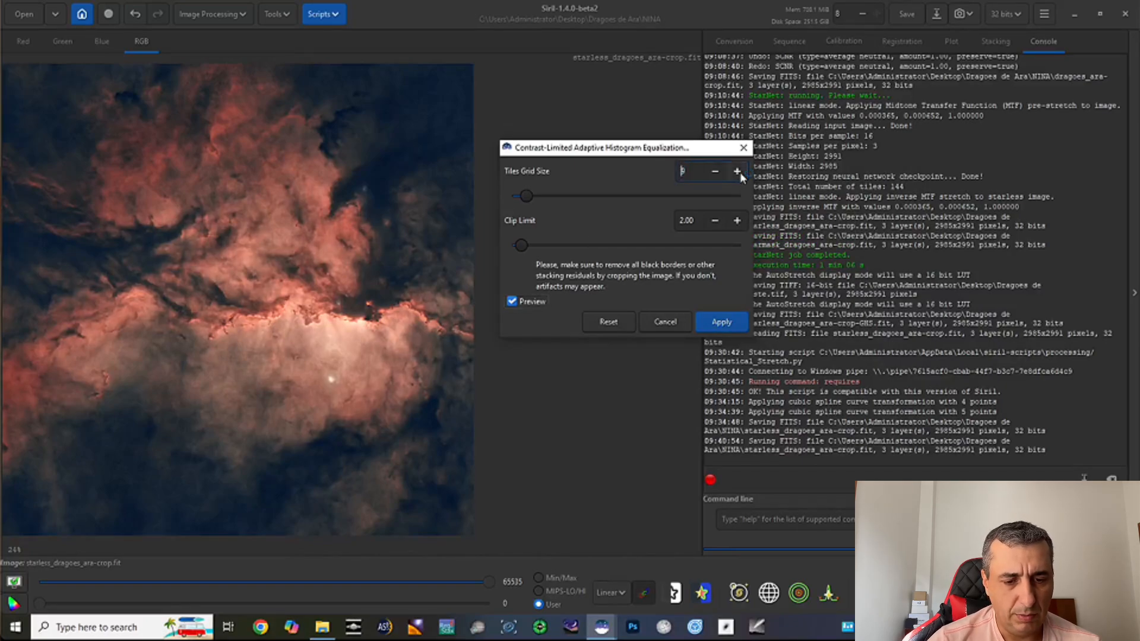
left_click(740, 176)
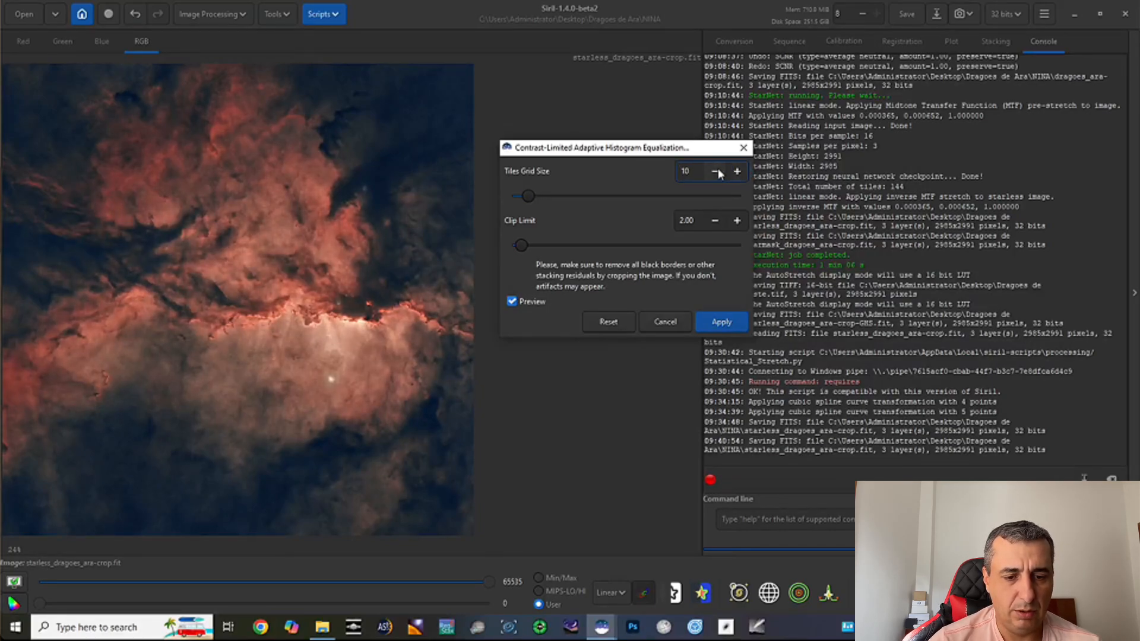
left_click(716, 172)
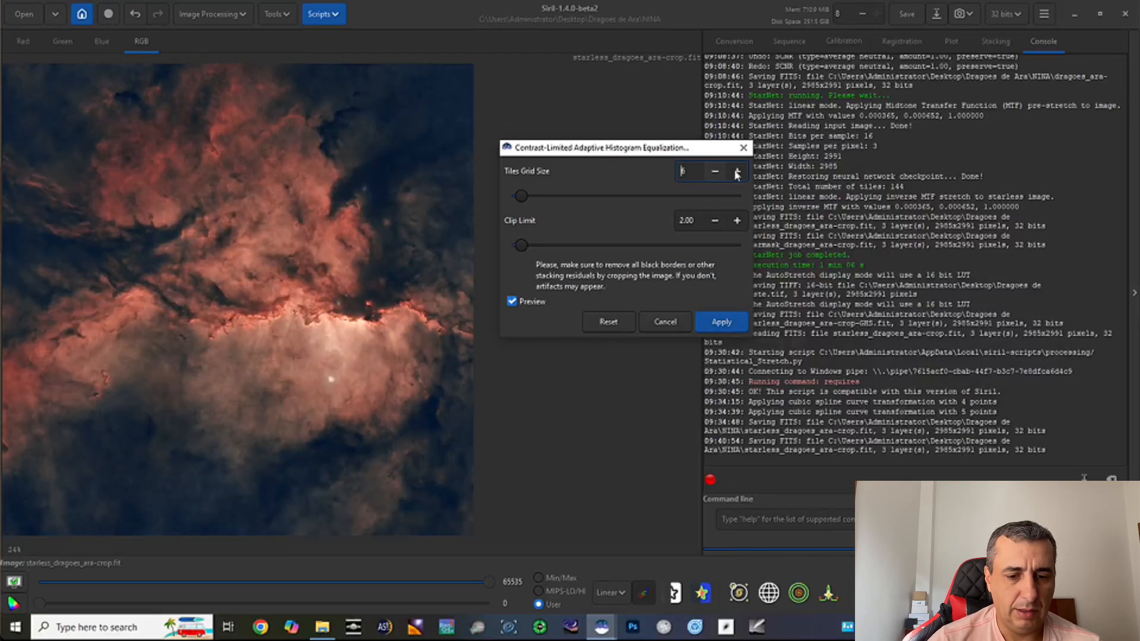
left_click(738, 172)
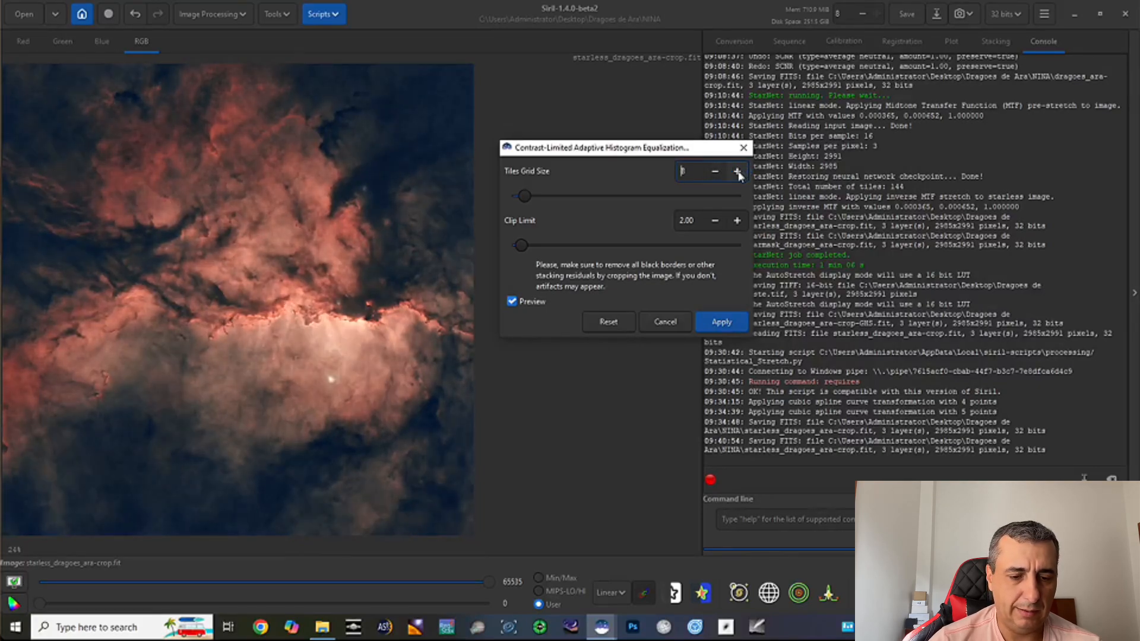
left_click(738, 173)
left_click(738, 173)
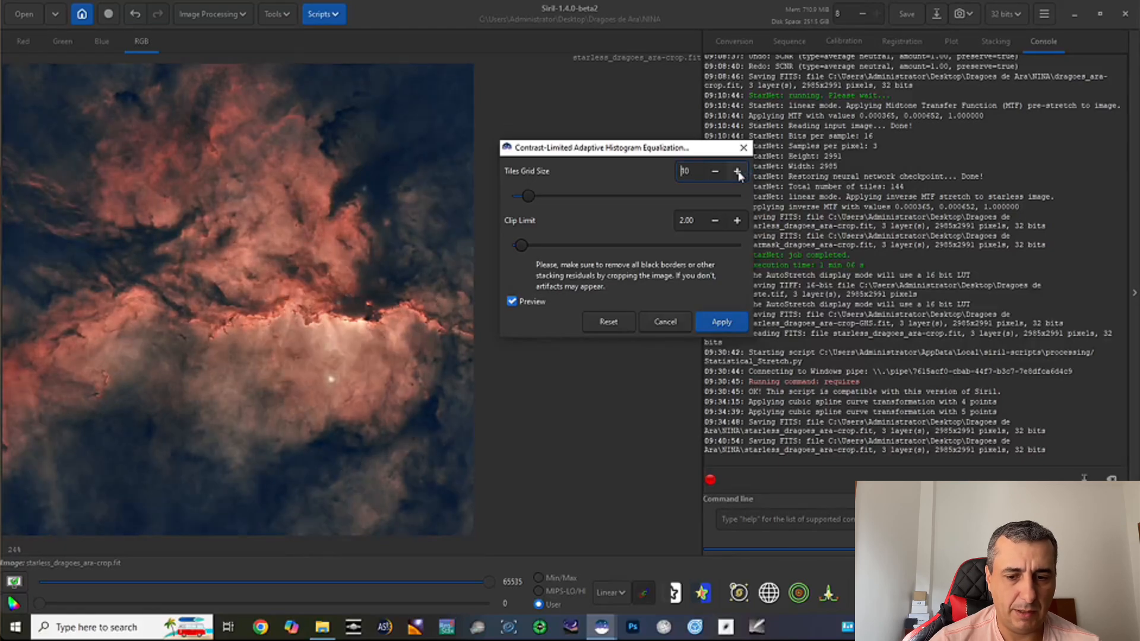
left_click(738, 173)
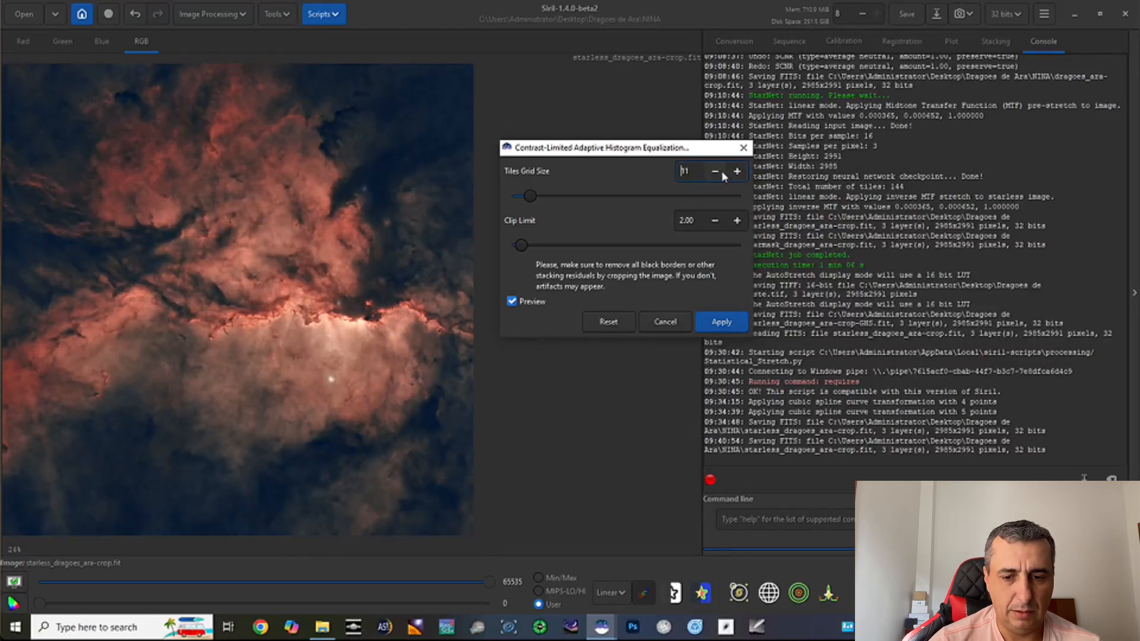
left_click(736, 172)
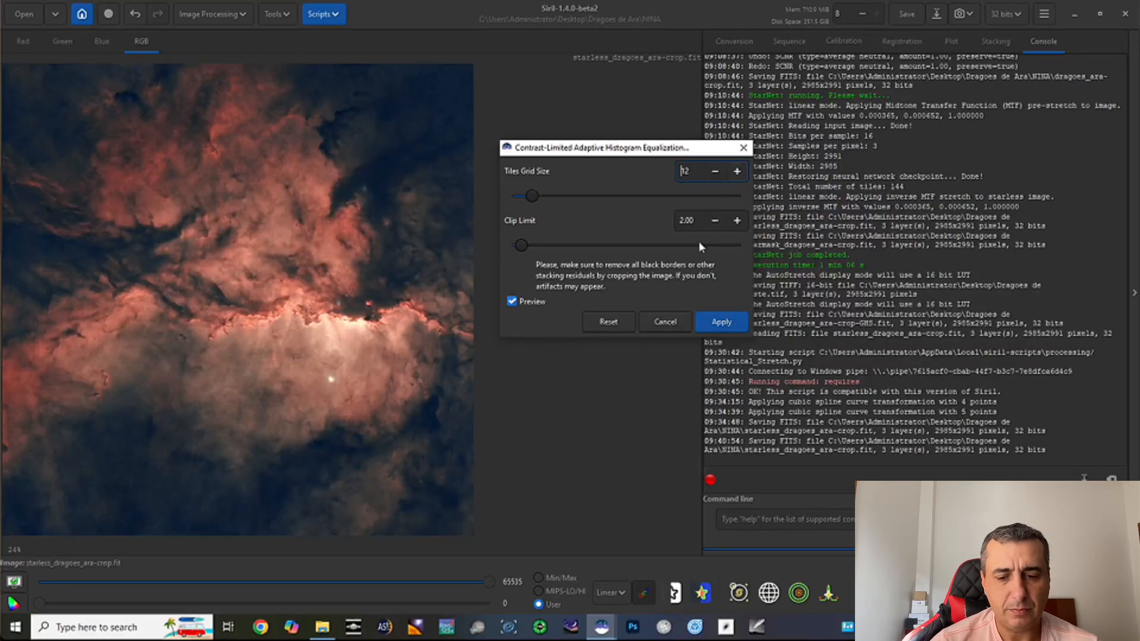
left_click(711, 320)
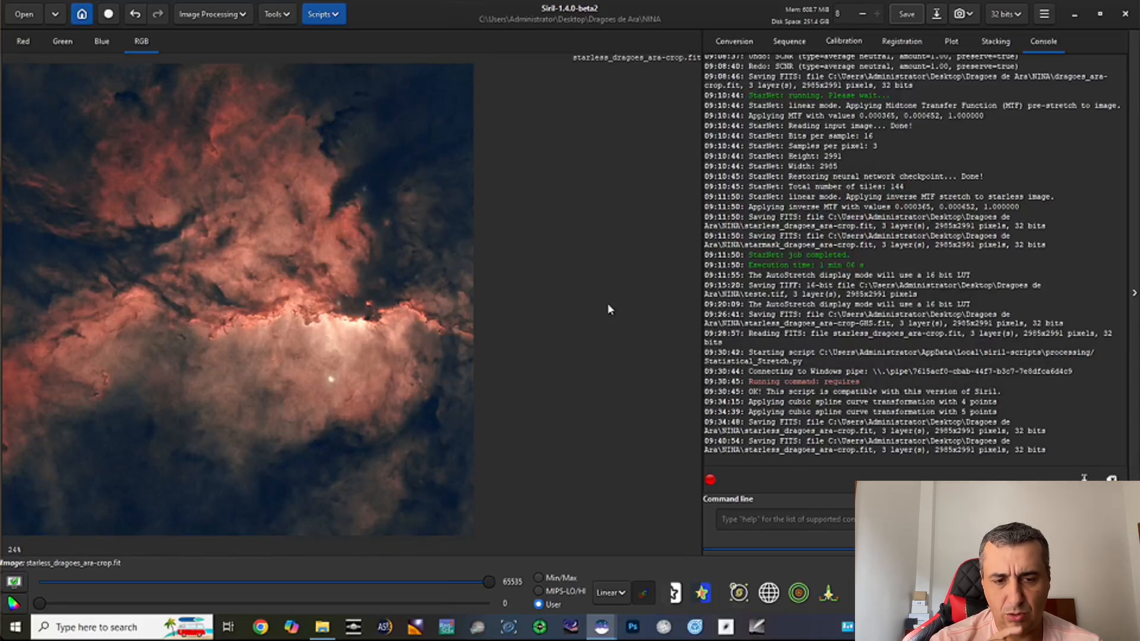
left_click(134, 14)
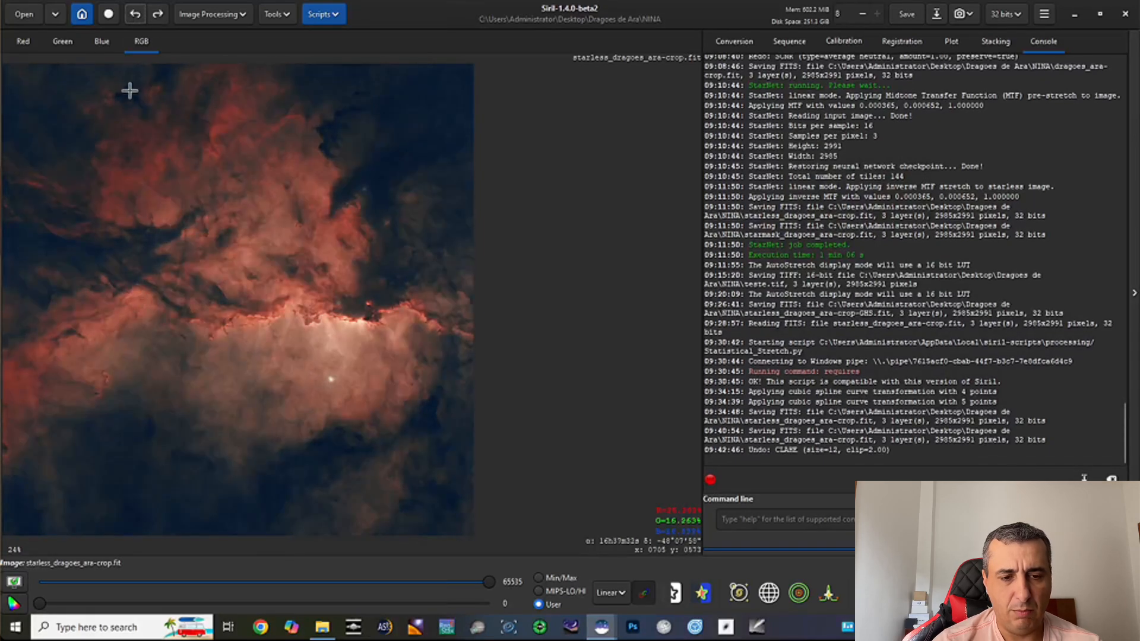
left_click(158, 15)
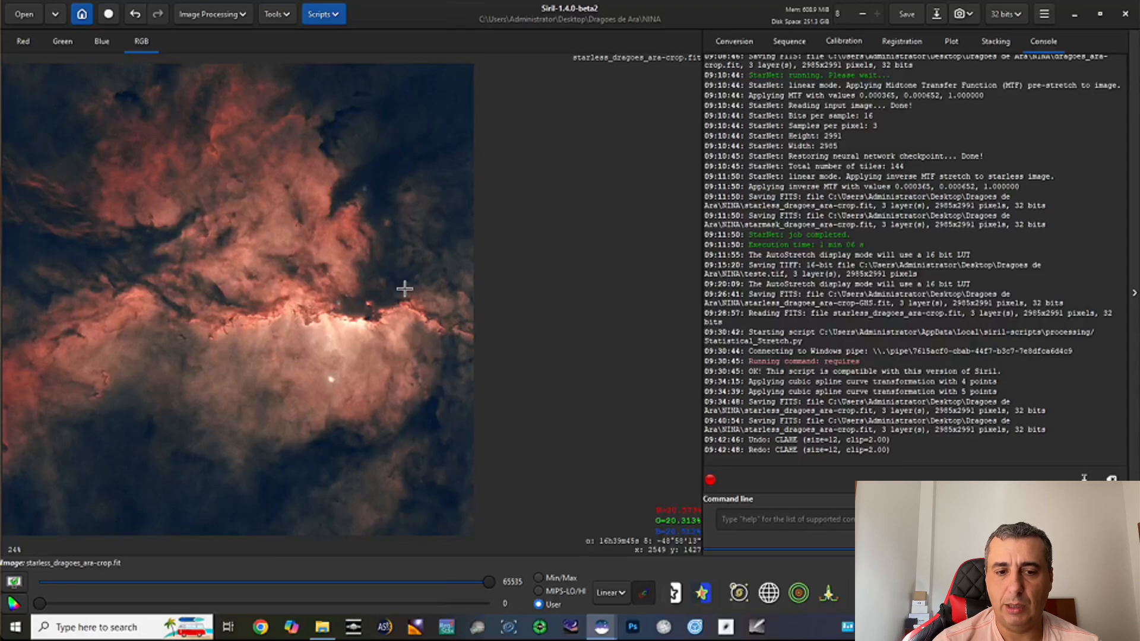
Step: Open Curves Transformation and shape a curve with a point near 0.29, 0.30 and a darkening shadow point near 0.046, 0.030
left_click(239, 15)
left_click(236, 44)
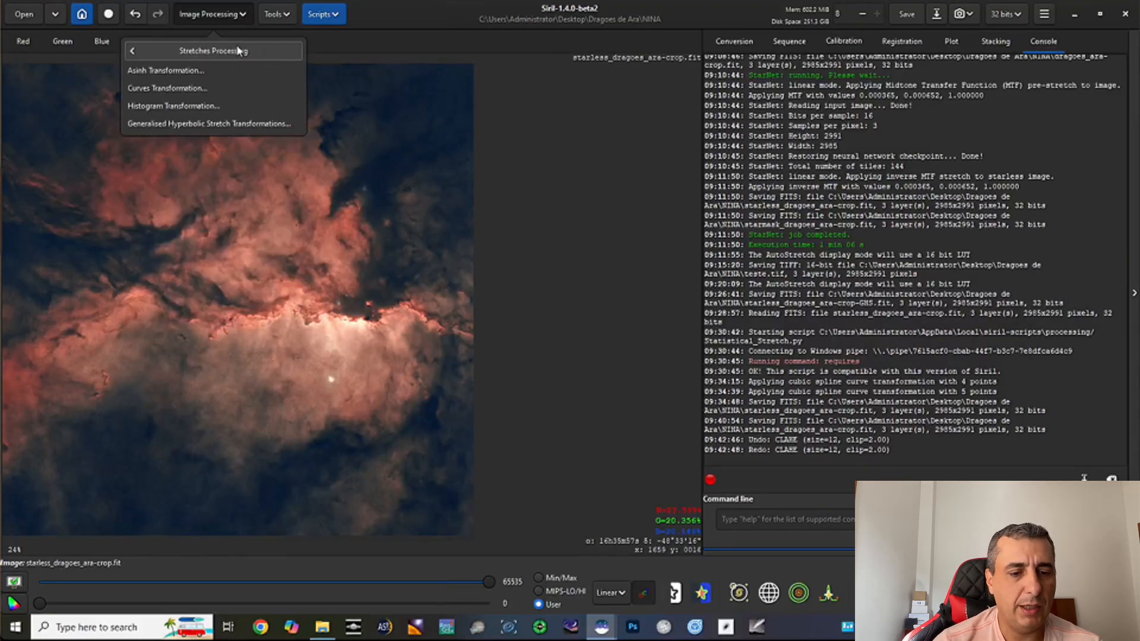
left_click(190, 88)
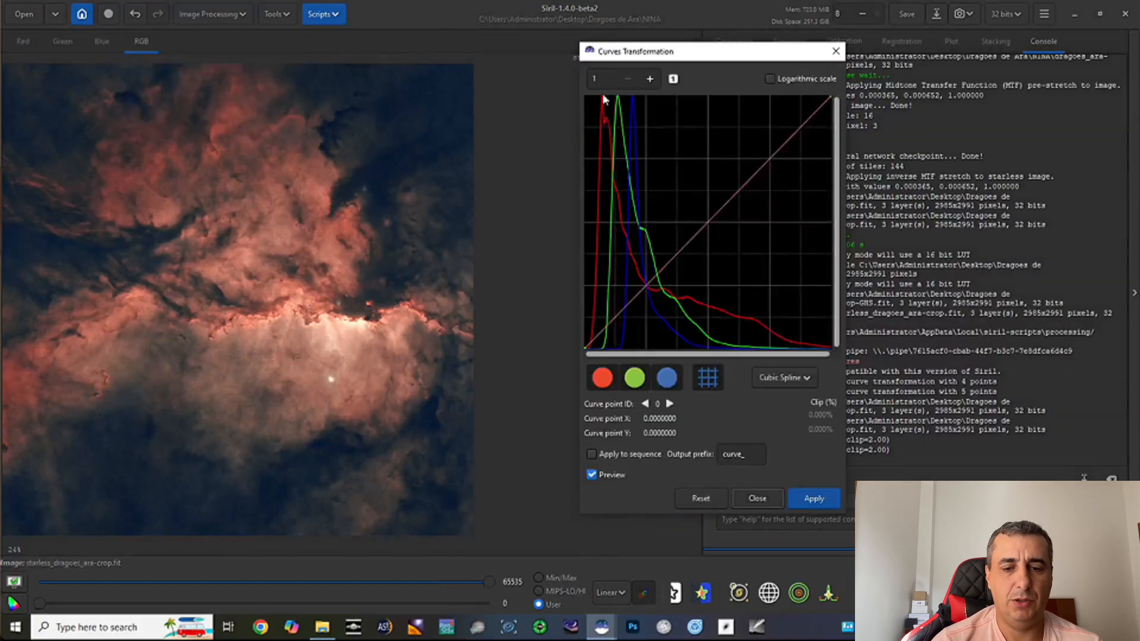
left_click_drag(640, 54, 631, 56)
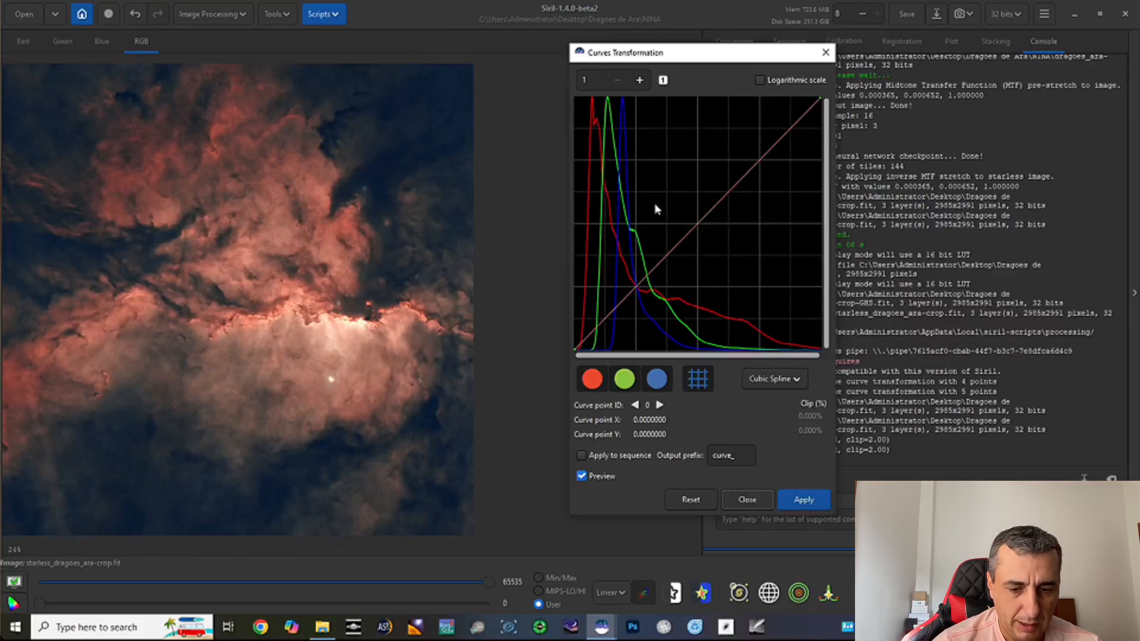
left_click(646, 276)
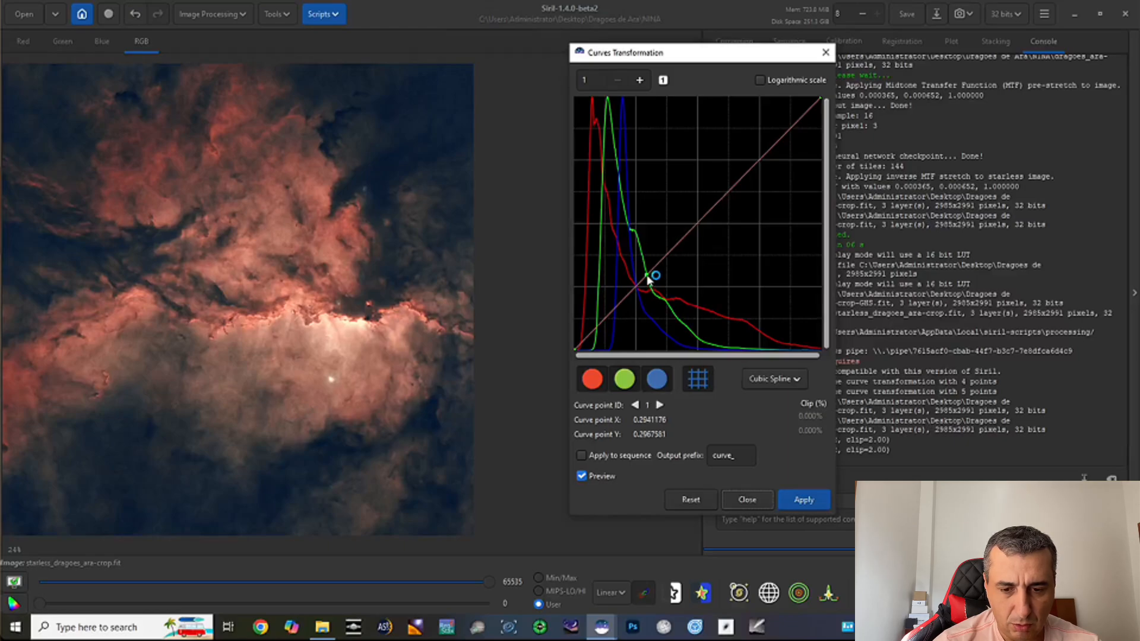
left_click(584, 344)
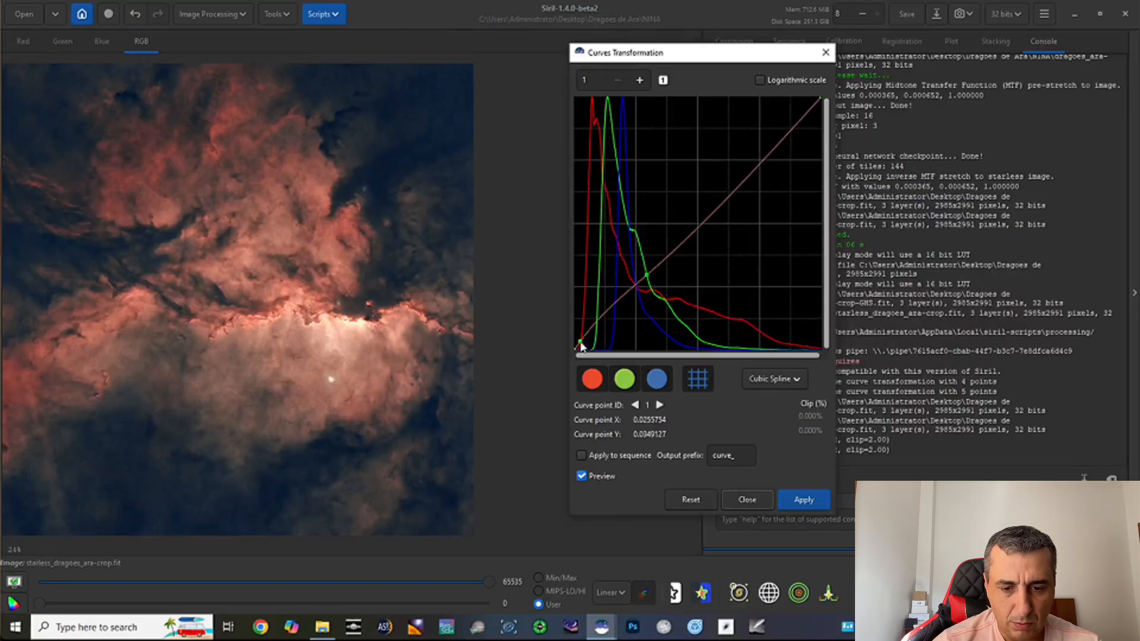
left_click_drag(585, 348, 586, 348)
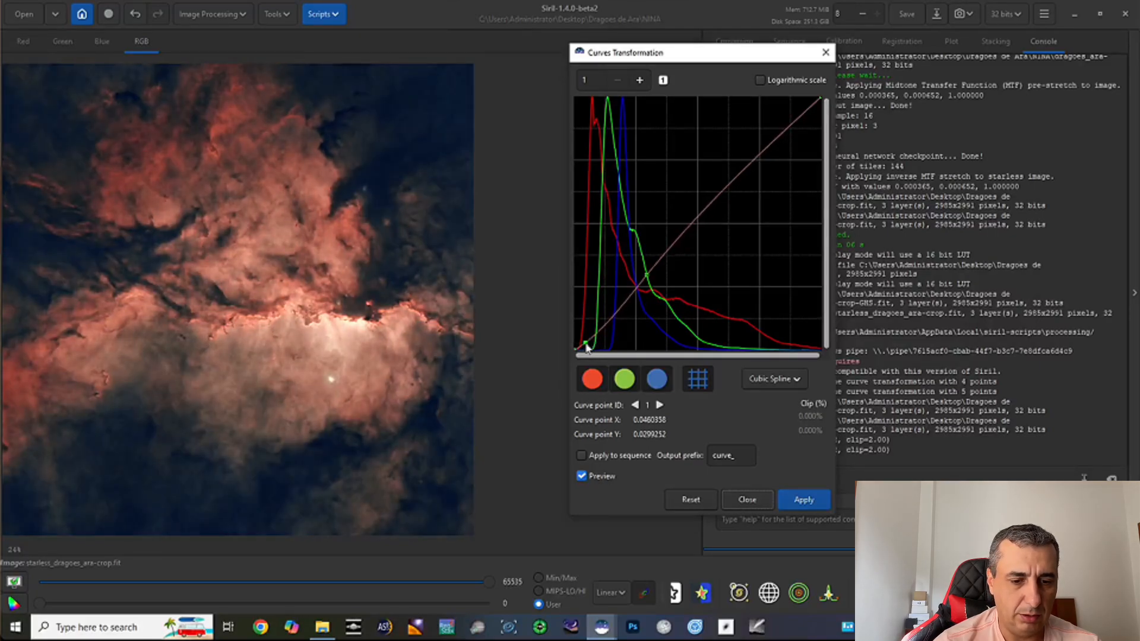
Step: Compare the image with and without the curve preview, then apply the curve and close Curves Transformation
left_click(582, 476)
left_click(582, 476)
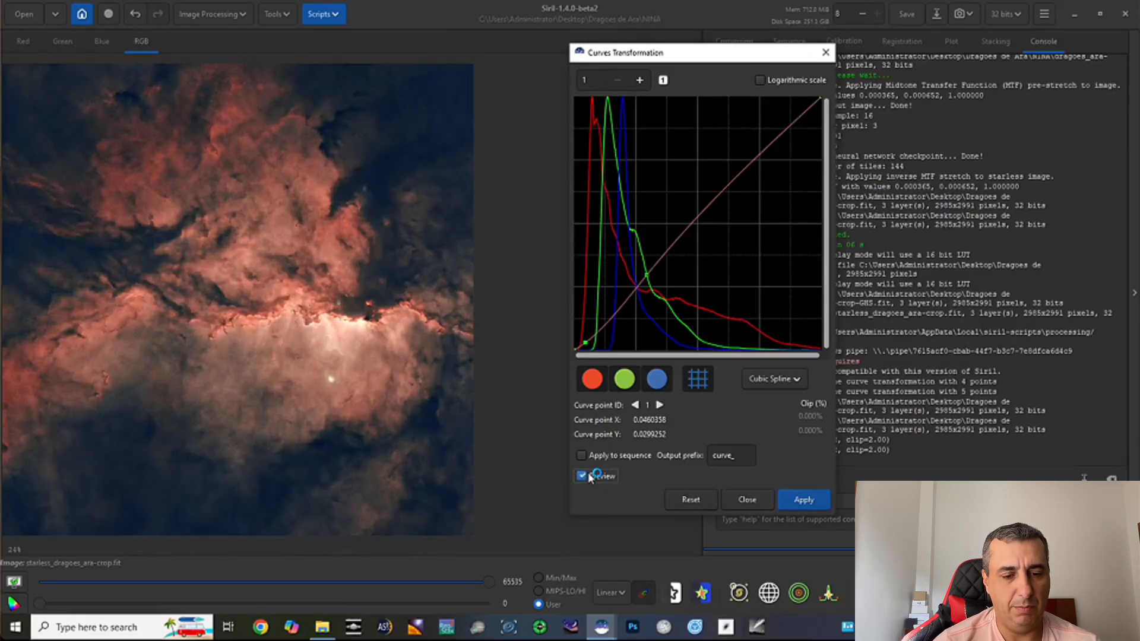
left_click(803, 501)
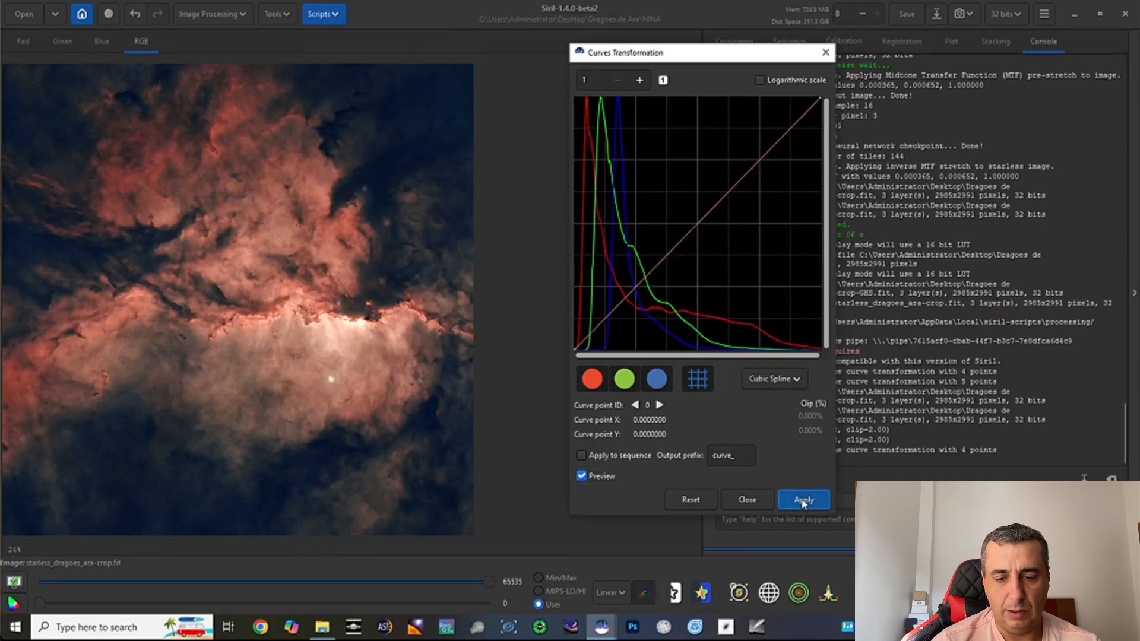
left_click(759, 498)
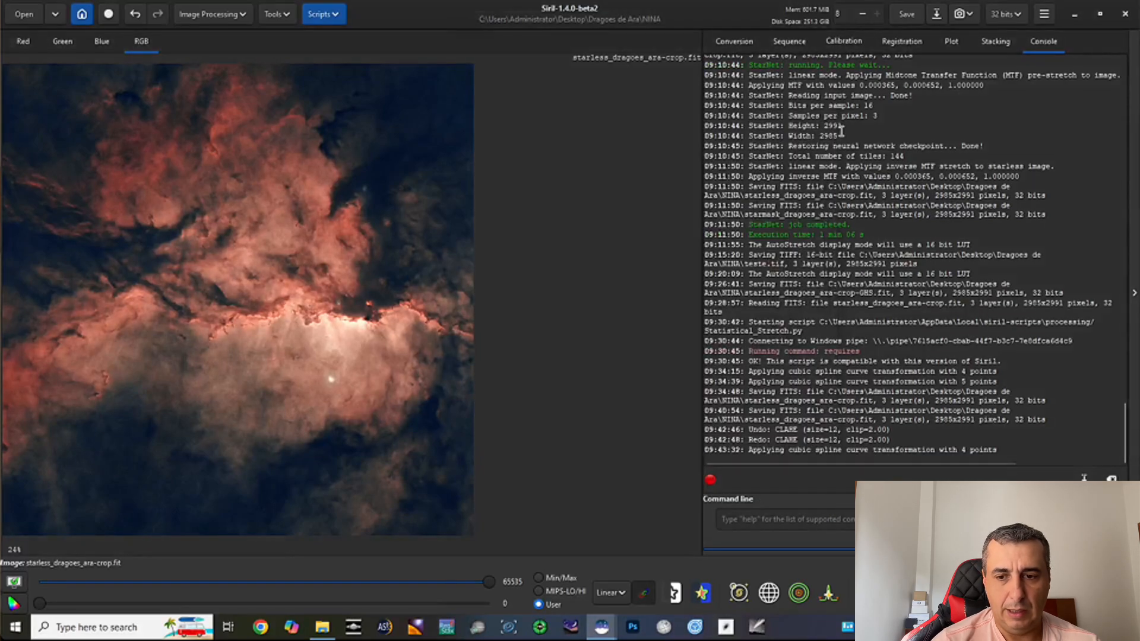
Step: Save the contrast-enhanced image over starless_dragoes_ara-crop.fit
left_click(906, 19)
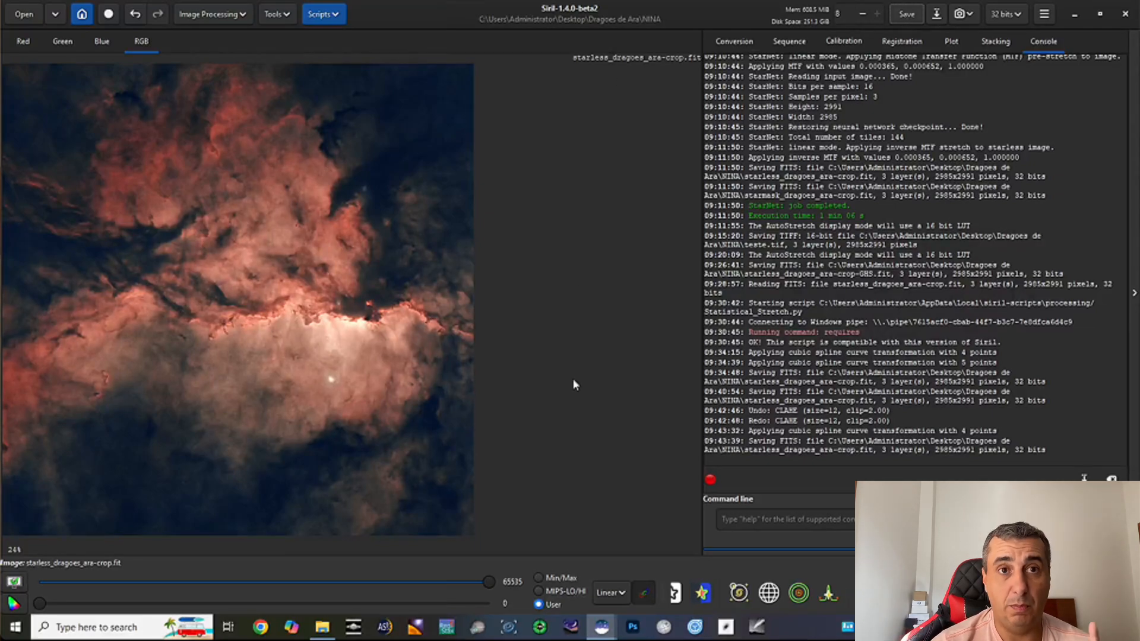
mouse_move(601, 627)
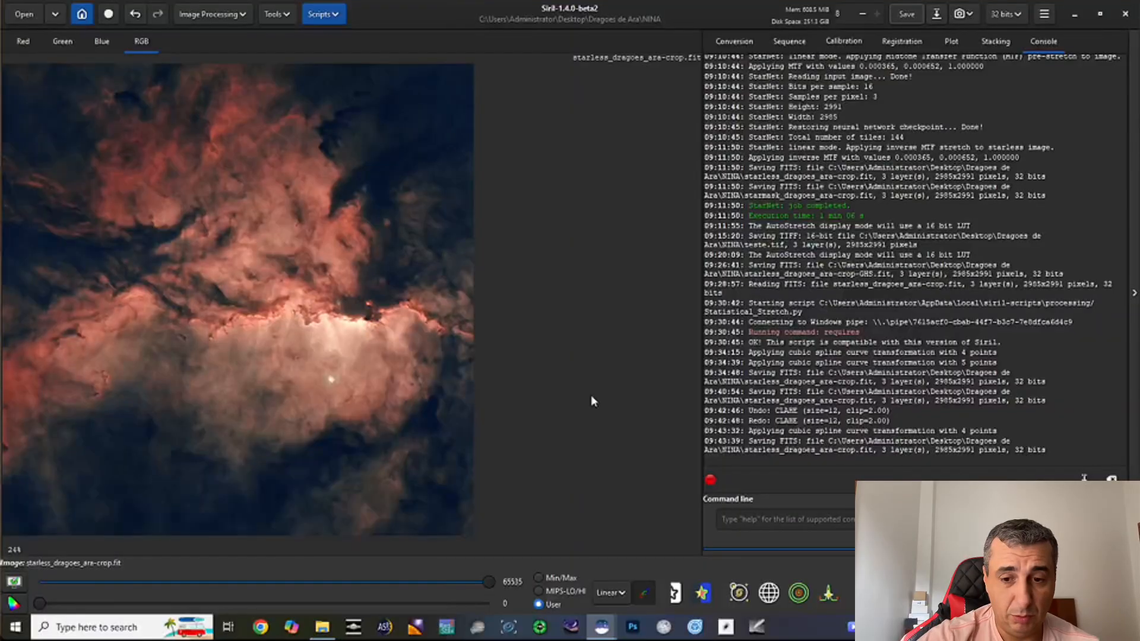
left_click(915, 21)
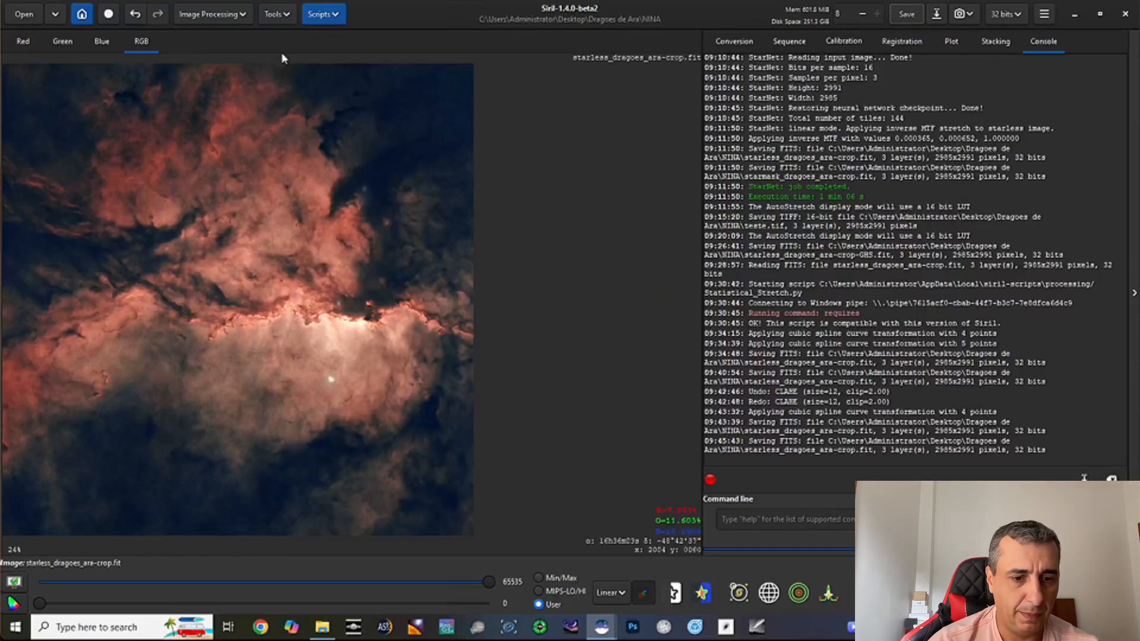
Step: Open Star Recomposition, accept closing the current image, and reposition the dialog
left_click(242, 14)
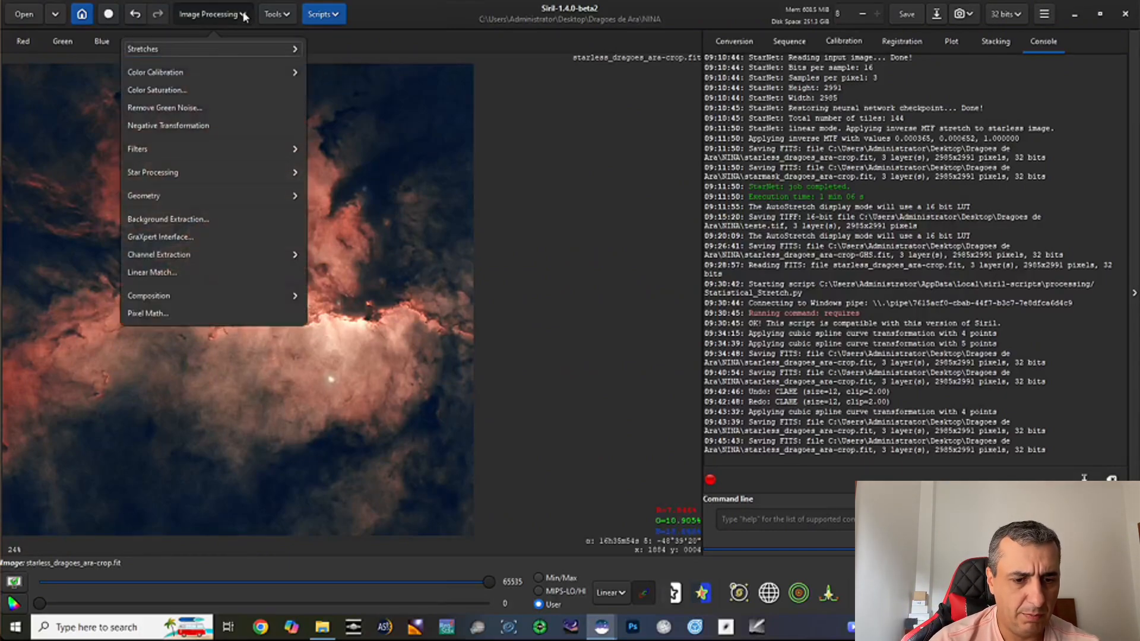
left_click(258, 174)
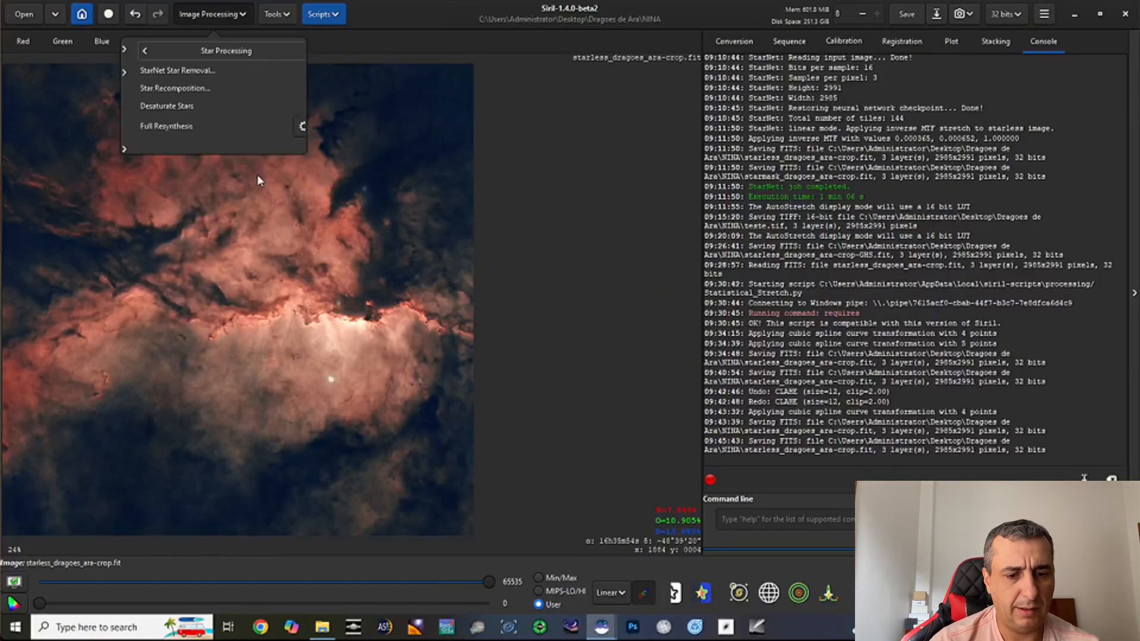
left_click(196, 90)
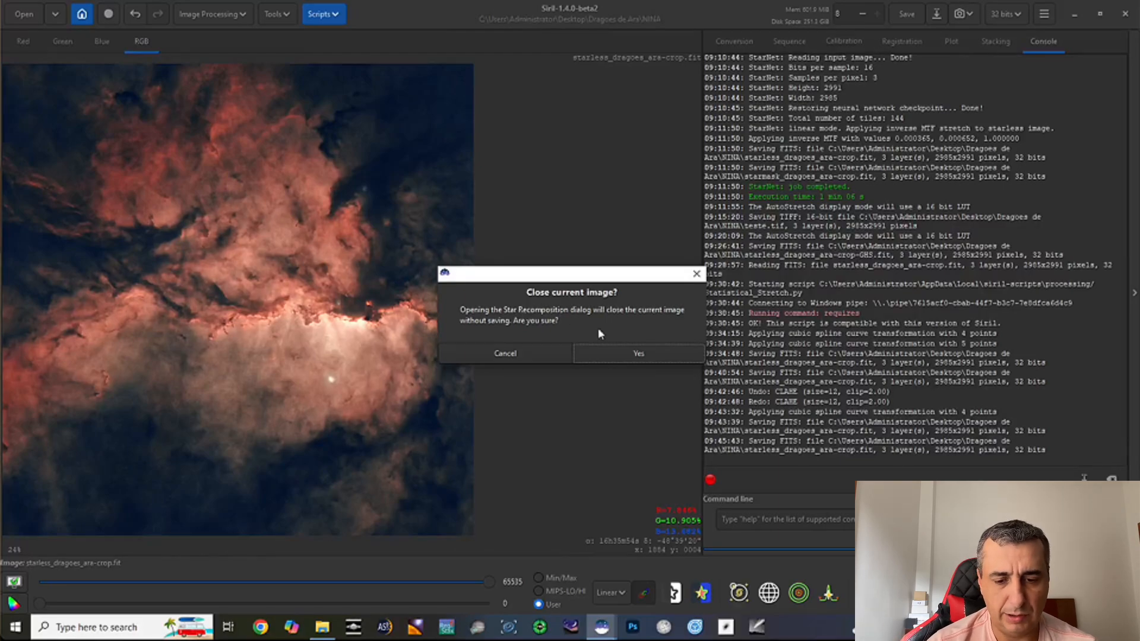
left_click(619, 357)
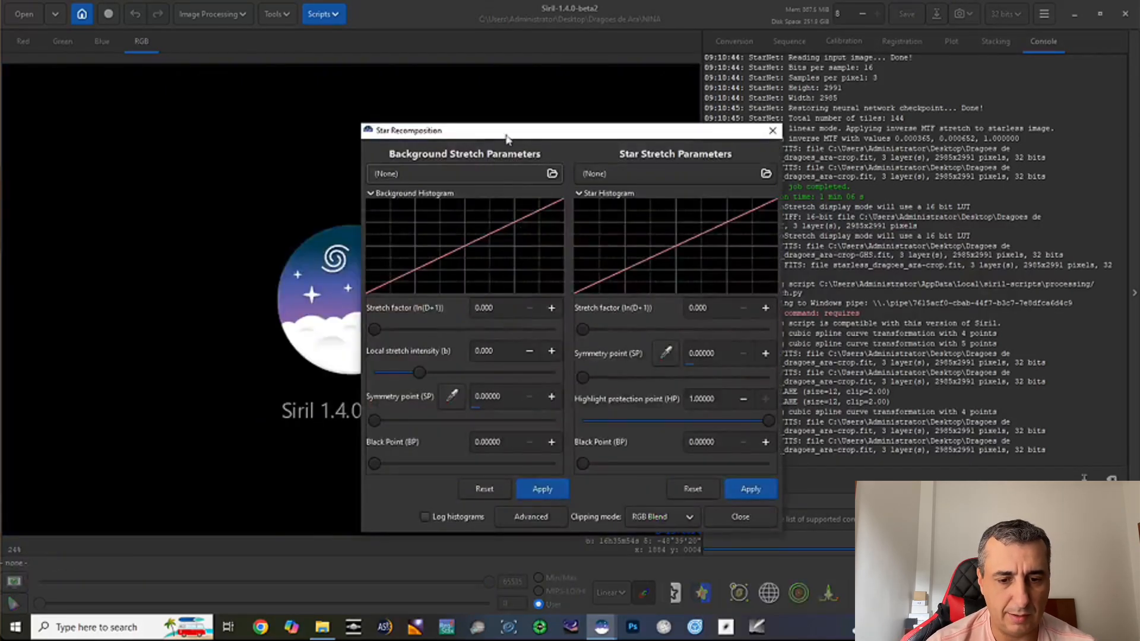
left_click_drag(515, 131, 475, 96)
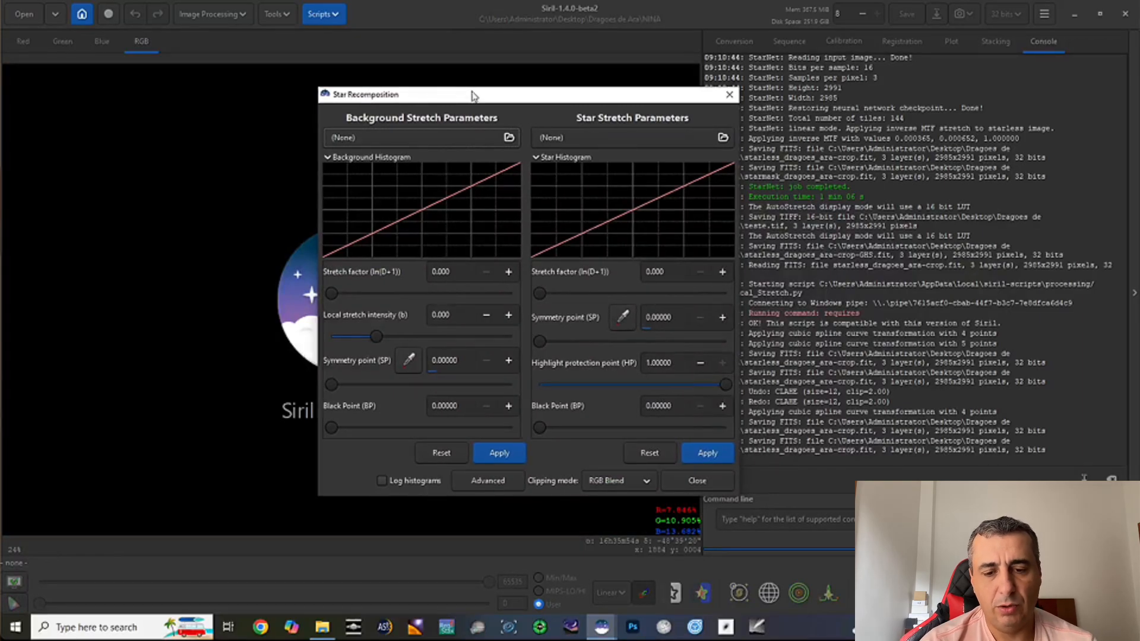
Step: Load starless_dragoes_ara-crop.fit as the background image for Star Recomposition
left_click(421, 139)
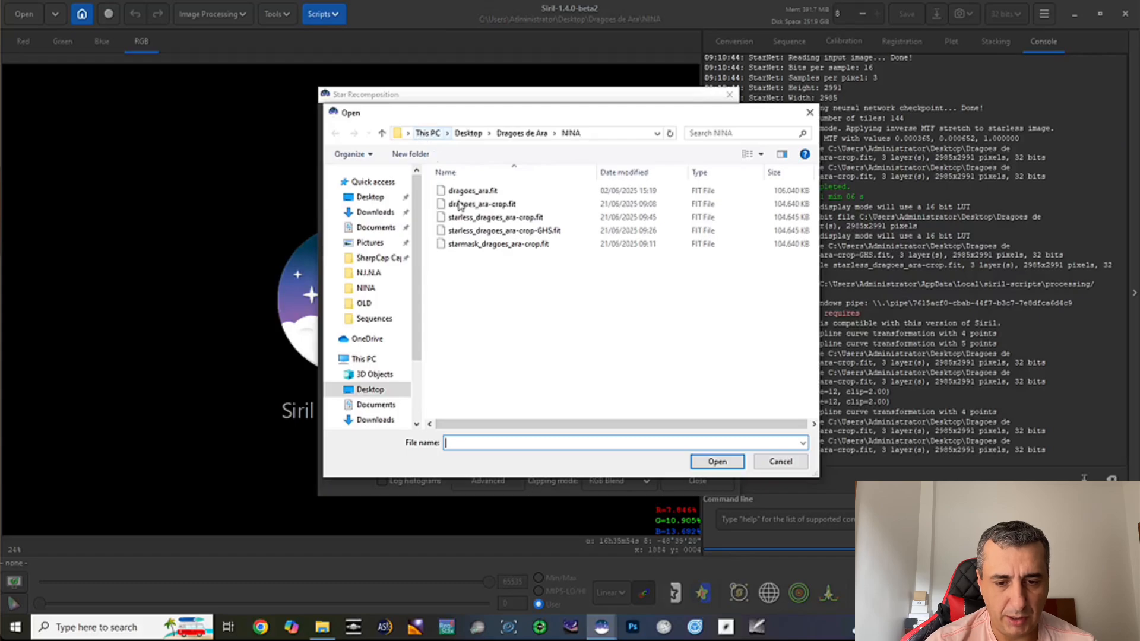
left_click(514, 219)
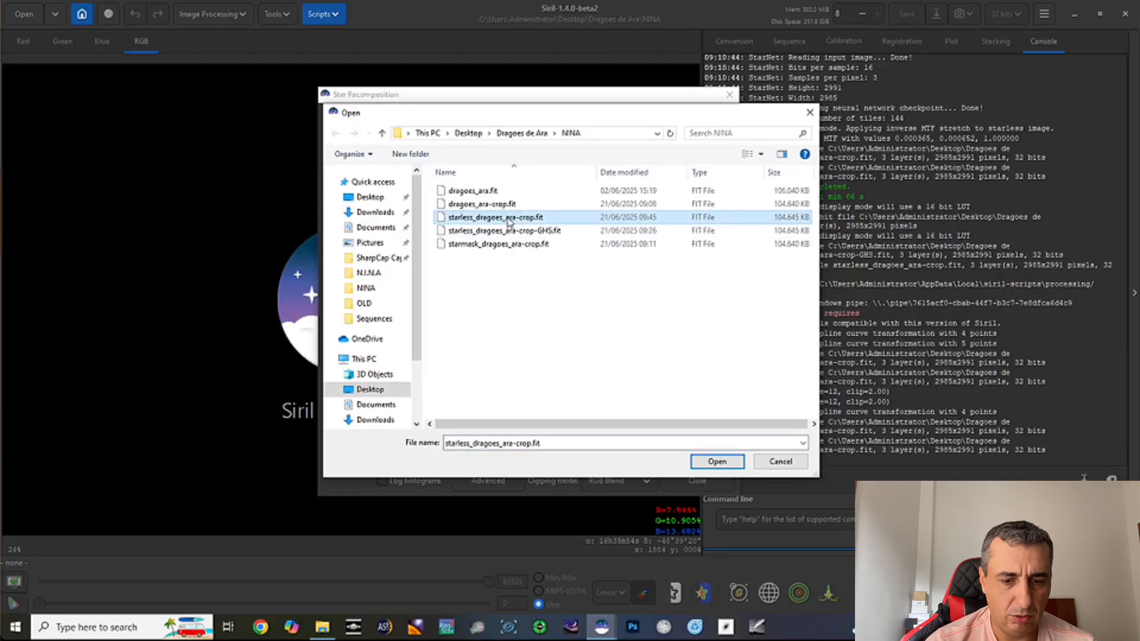
left_click(703, 463)
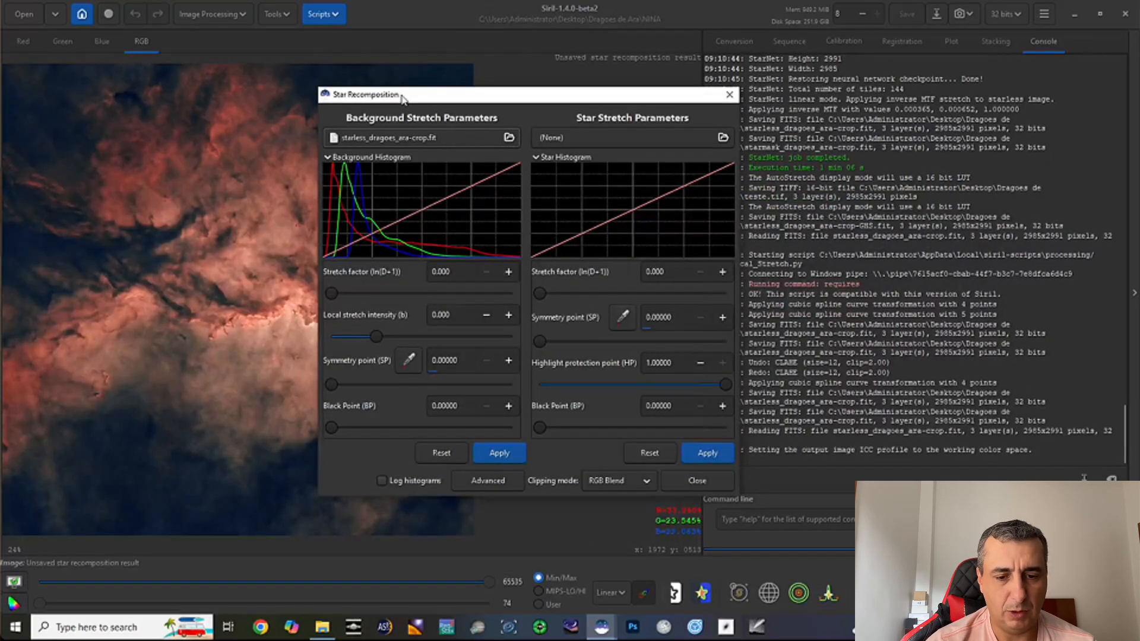
Step: Load starmask_dragoes_ara-crop.fit as the star image for Star Recomposition and reposition the dialog clear of the nebula
left_click_drag(402, 98, 442, 95)
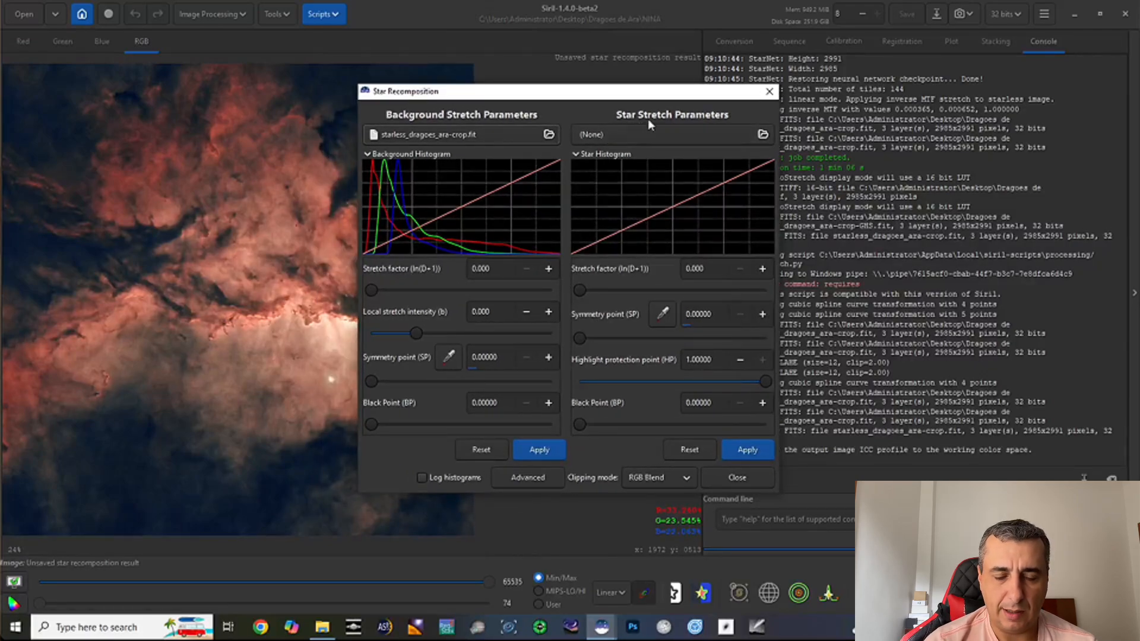
left_click(646, 136)
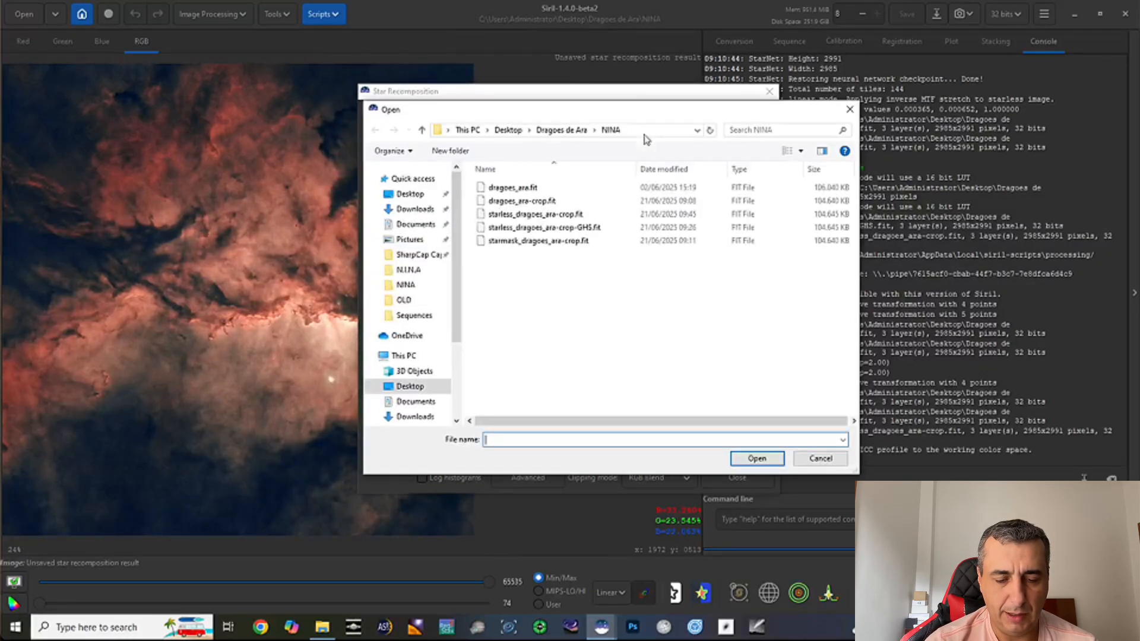
left_click(537, 243)
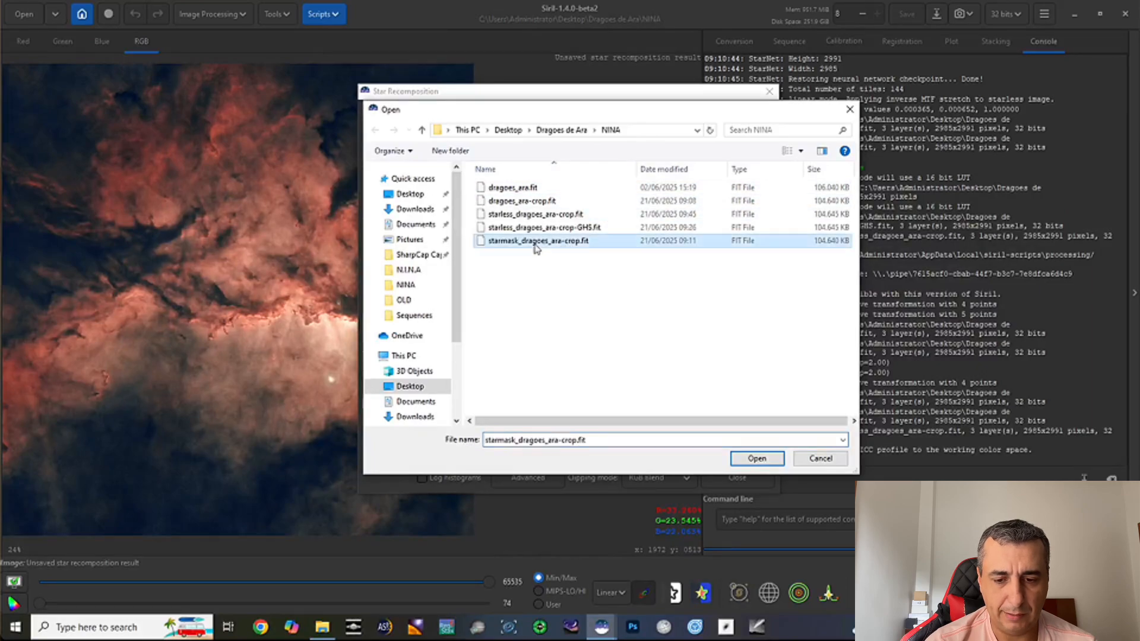
left_click(763, 462)
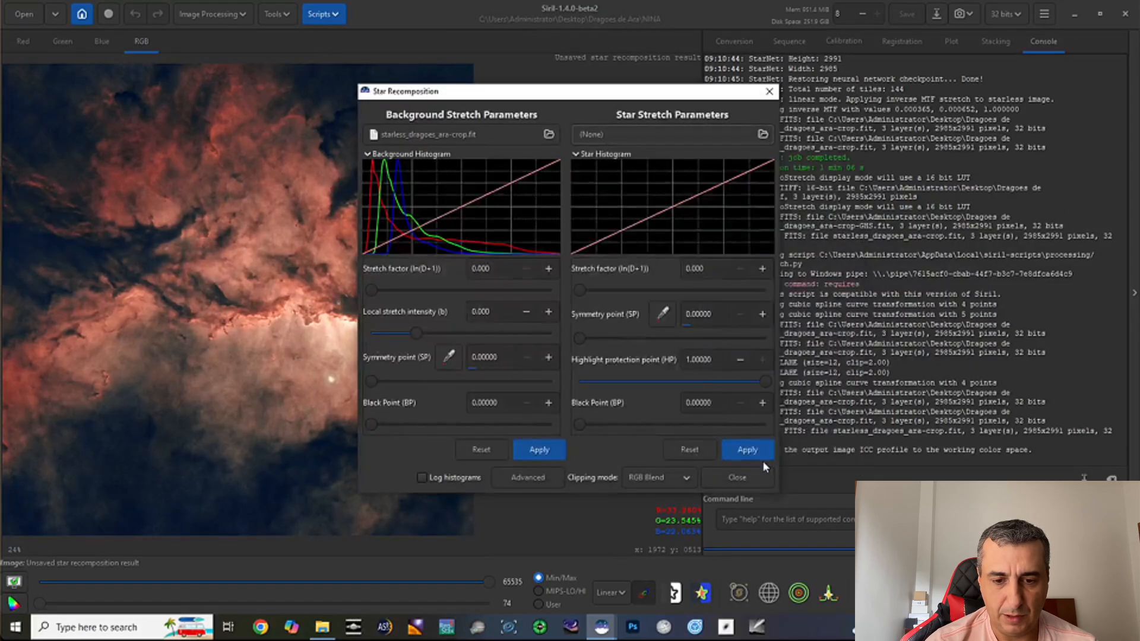
left_click_drag(521, 95, 672, 85)
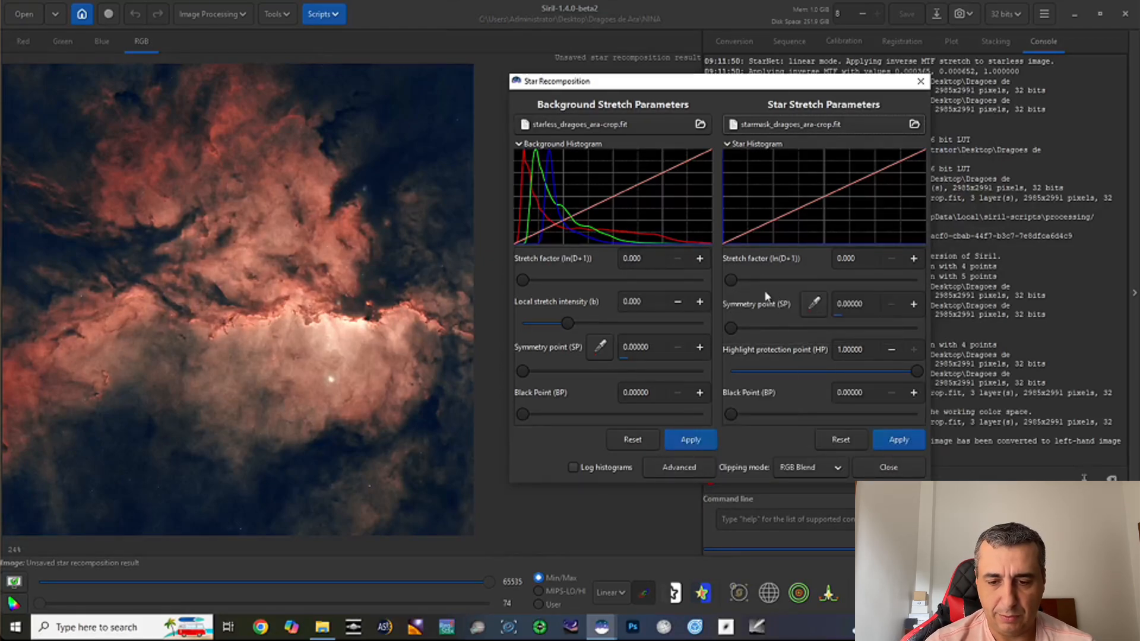
Step: Try raising the star stretch factor to 5.753 and return it to 0
left_click_drag(732, 280, 792, 282)
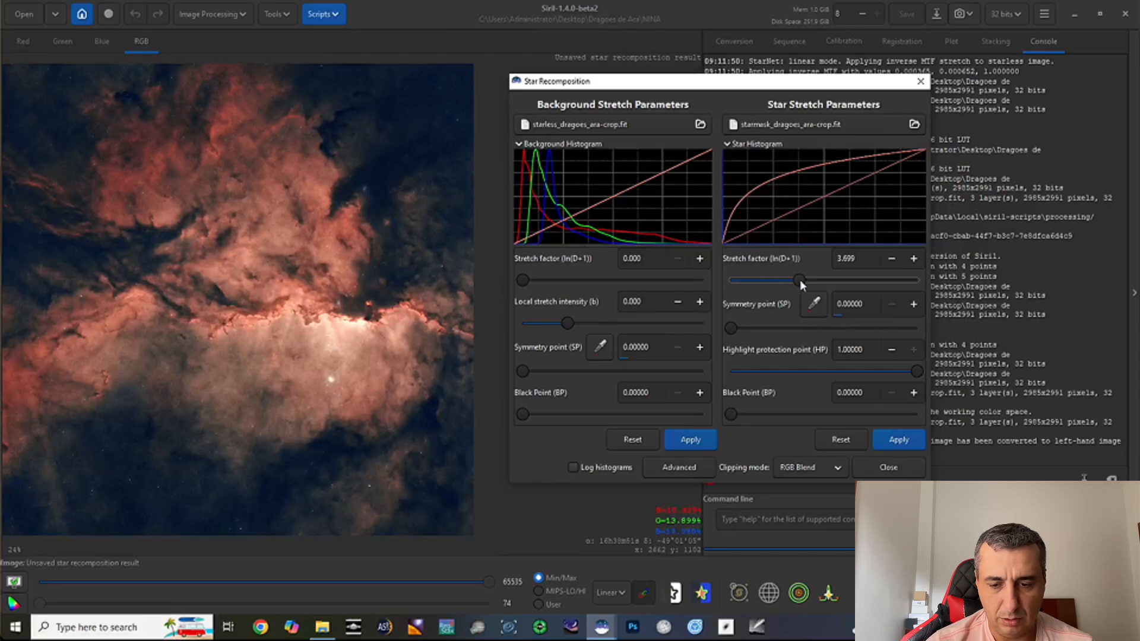
left_click_drag(799, 279, 840, 281)
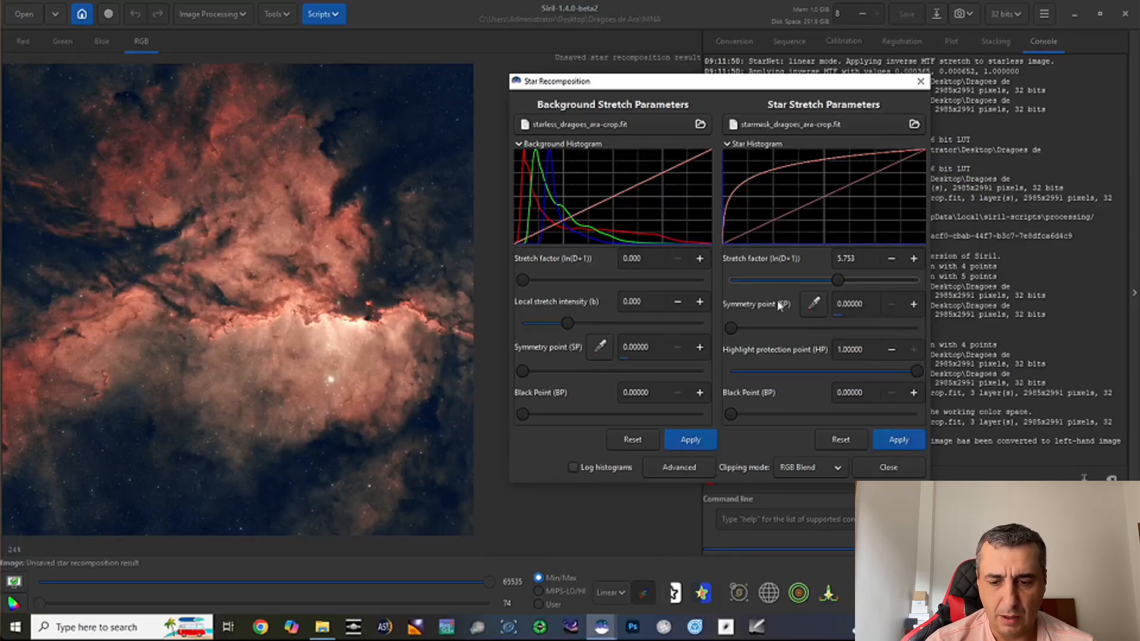
left_click_drag(837, 283, 726, 284)
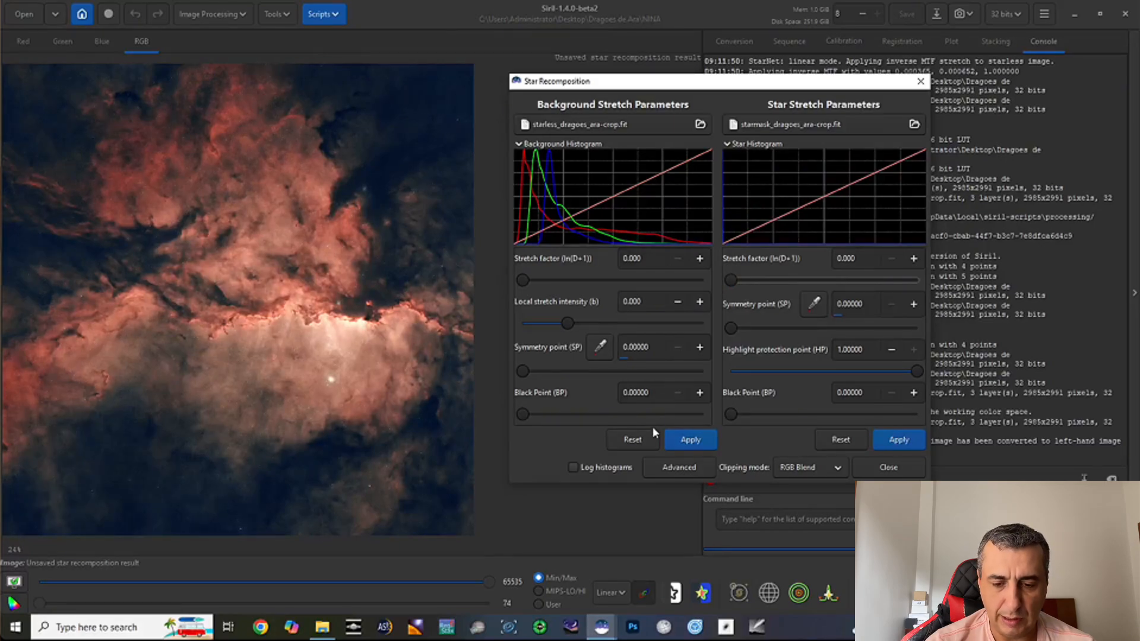
Step: Review the stretch types in the advanced star parameters, keep Modified arcsinh transform, and return to the simple parameters
left_click(656, 468)
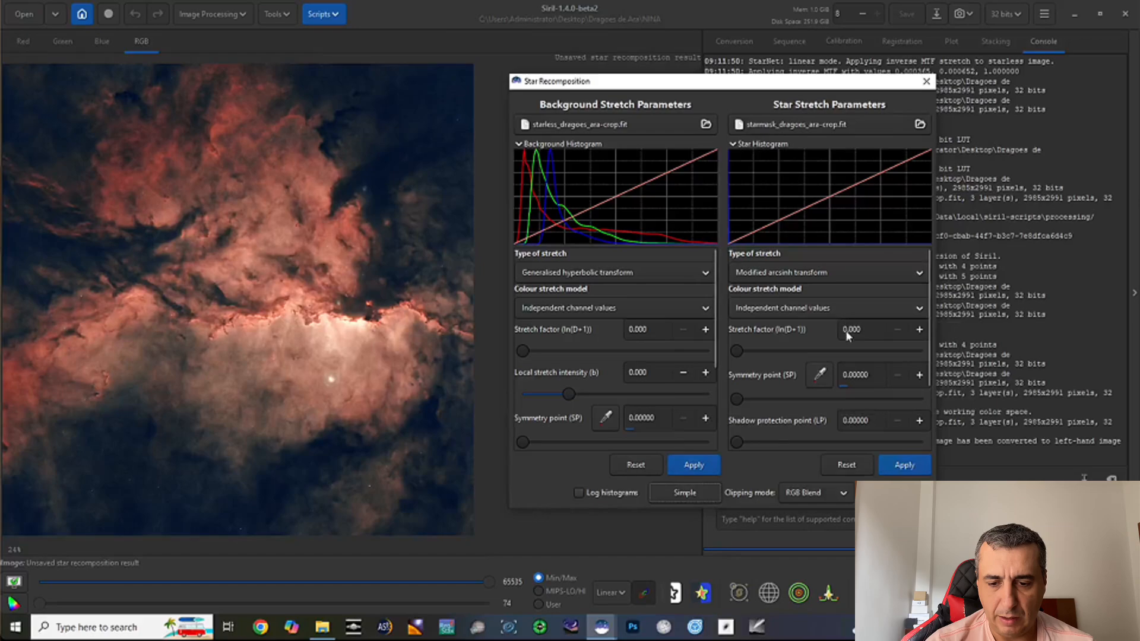
left_click(889, 273)
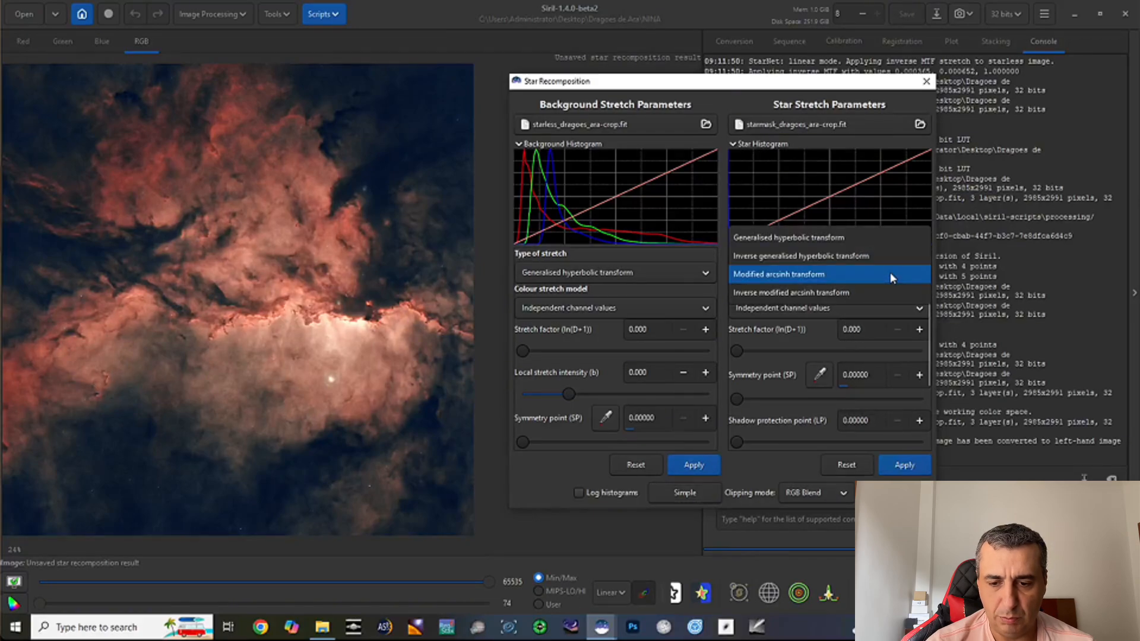
left_click(890, 274)
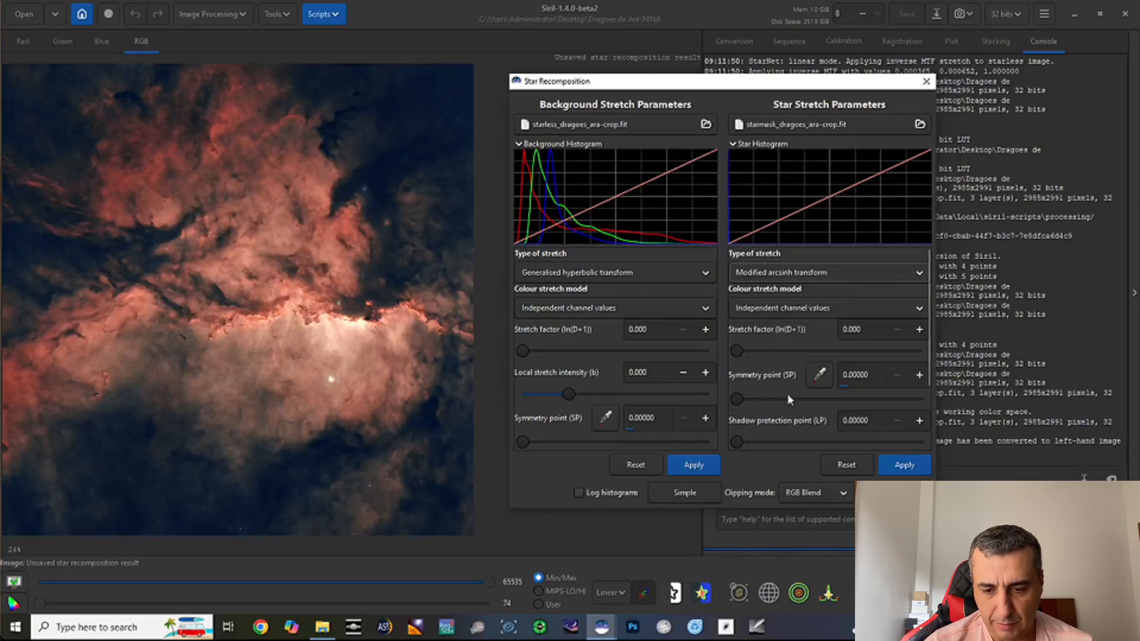
left_click(684, 492)
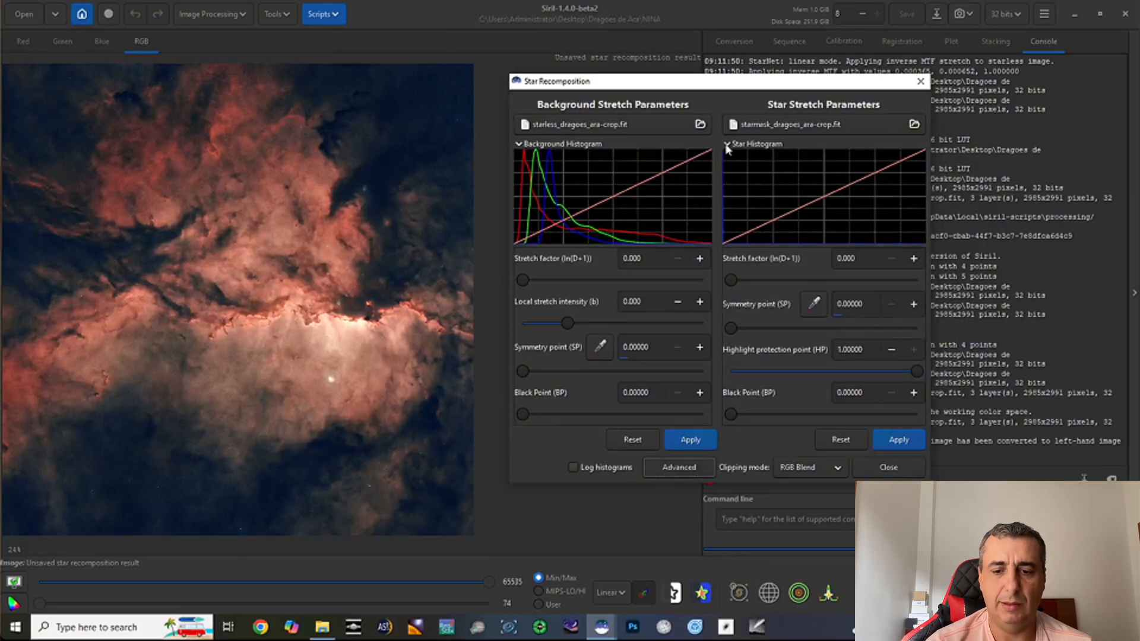
Step: Set the star stretch factor to 6.301 and inspect the stars around the nebula's bright core
left_click_drag(721, 80, 711, 72)
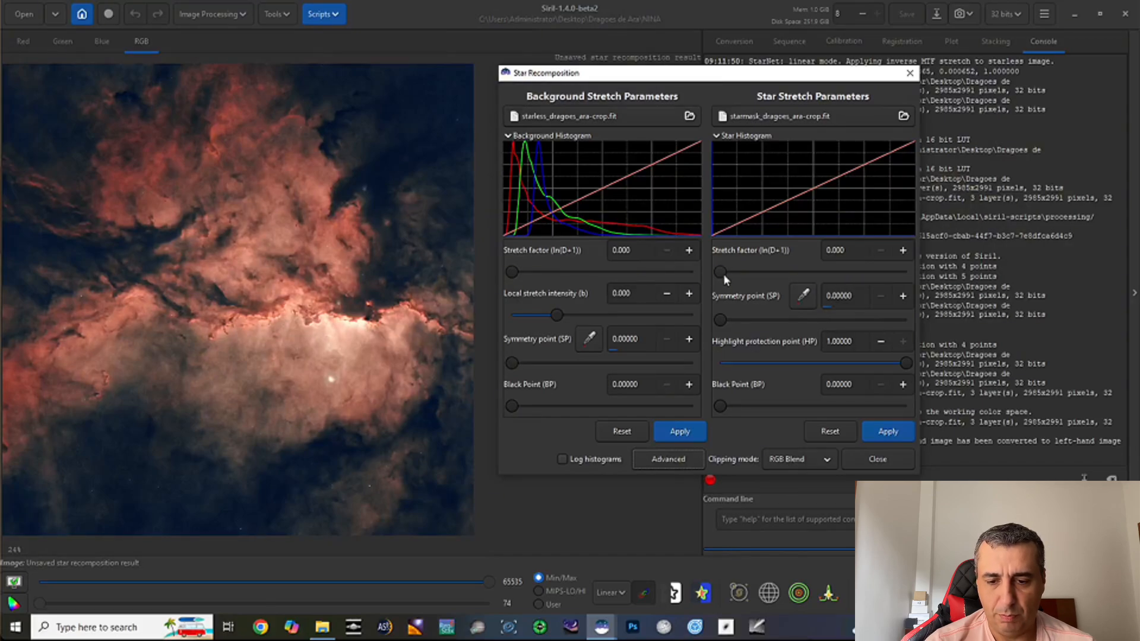
left_click_drag(721, 269, 837, 271)
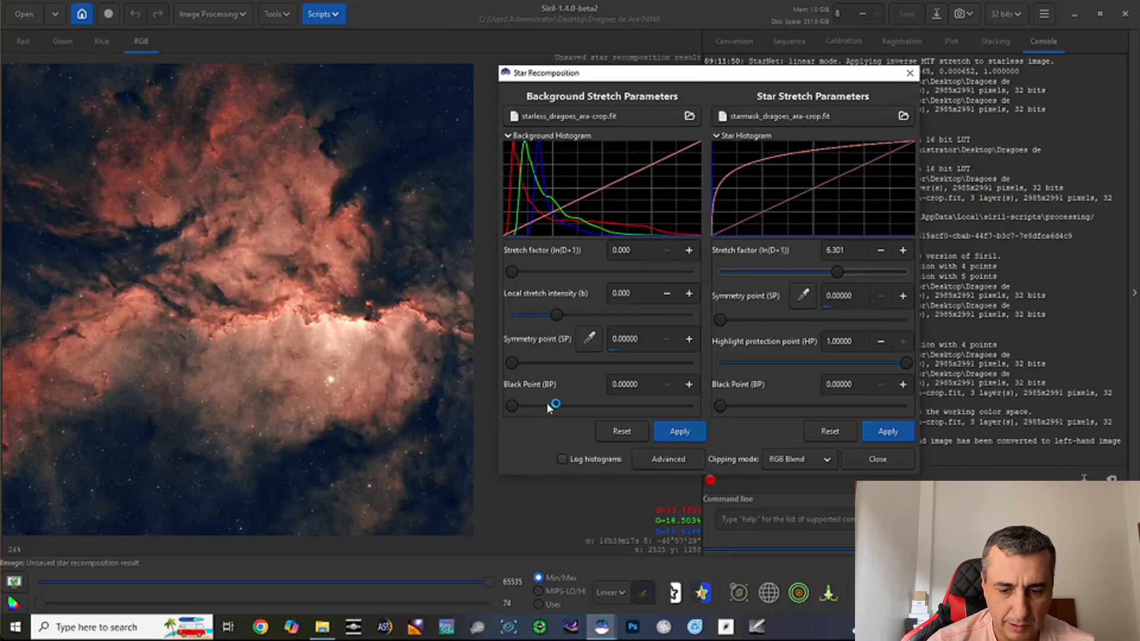
left_click(352, 299)
scroll(352, 299, "up", 3)
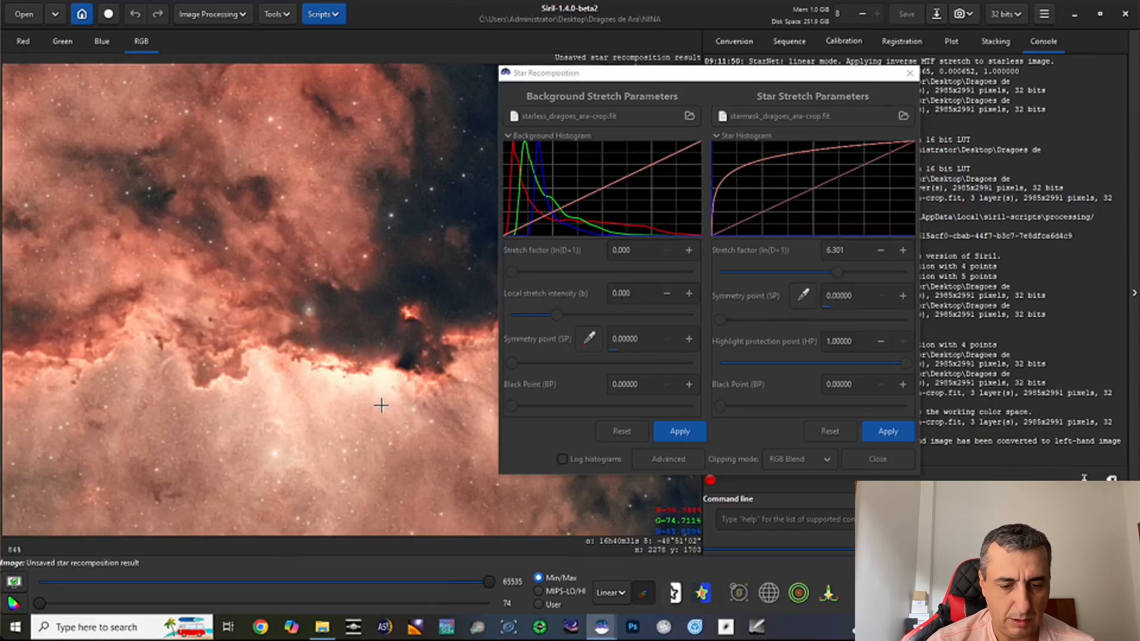
key("super")
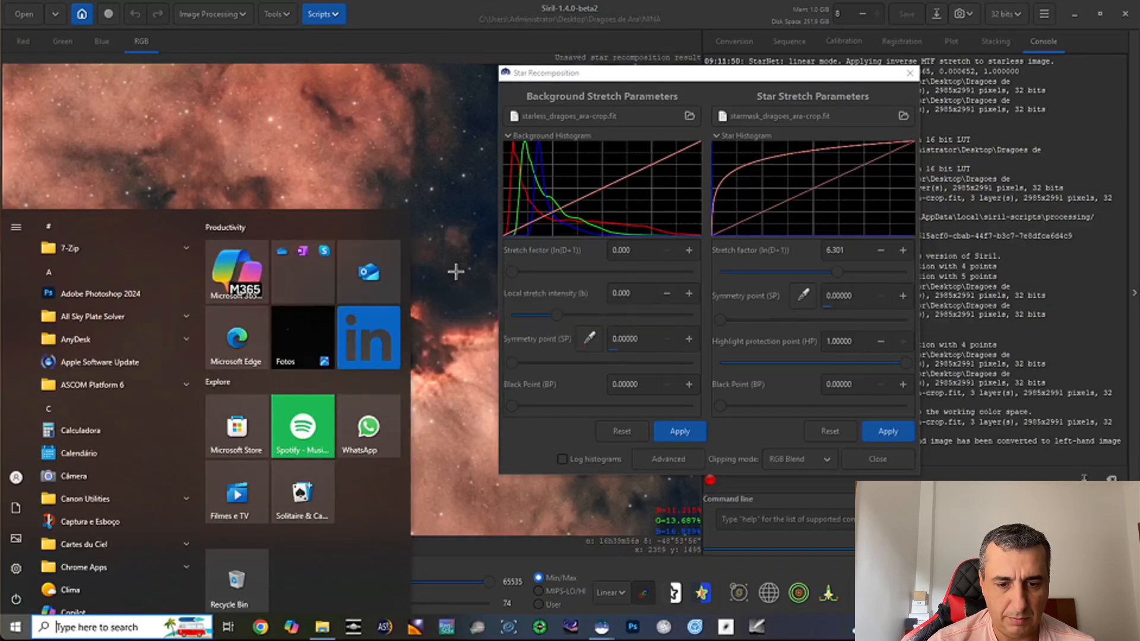
key("Escape")
scroll(279, 359, "up", 2)
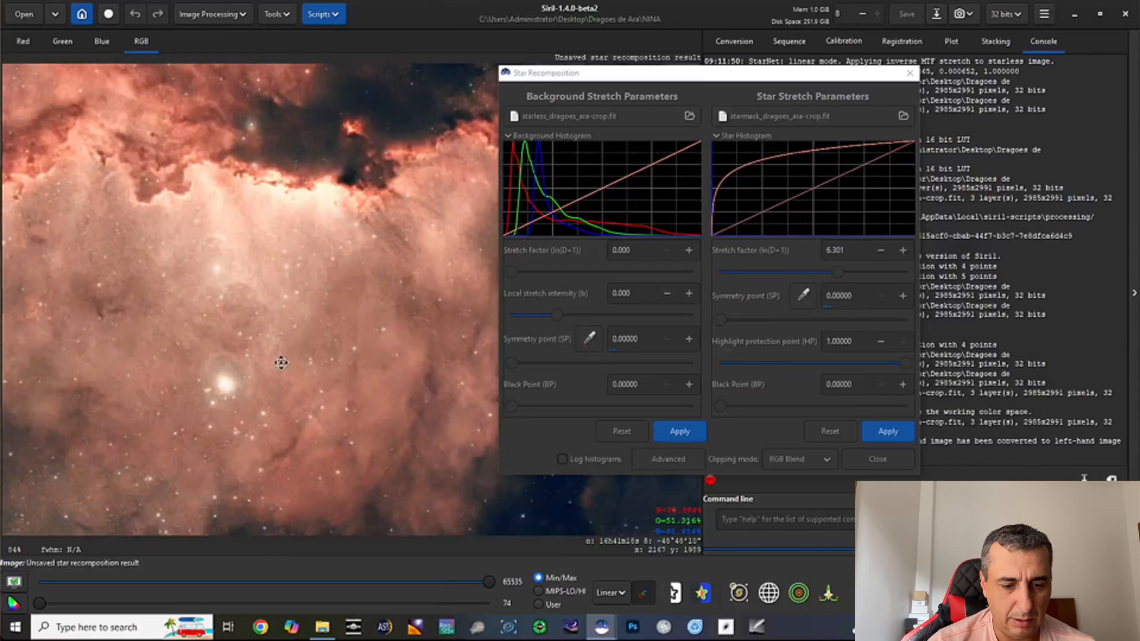
left_click_drag(281, 362, 368, 247)
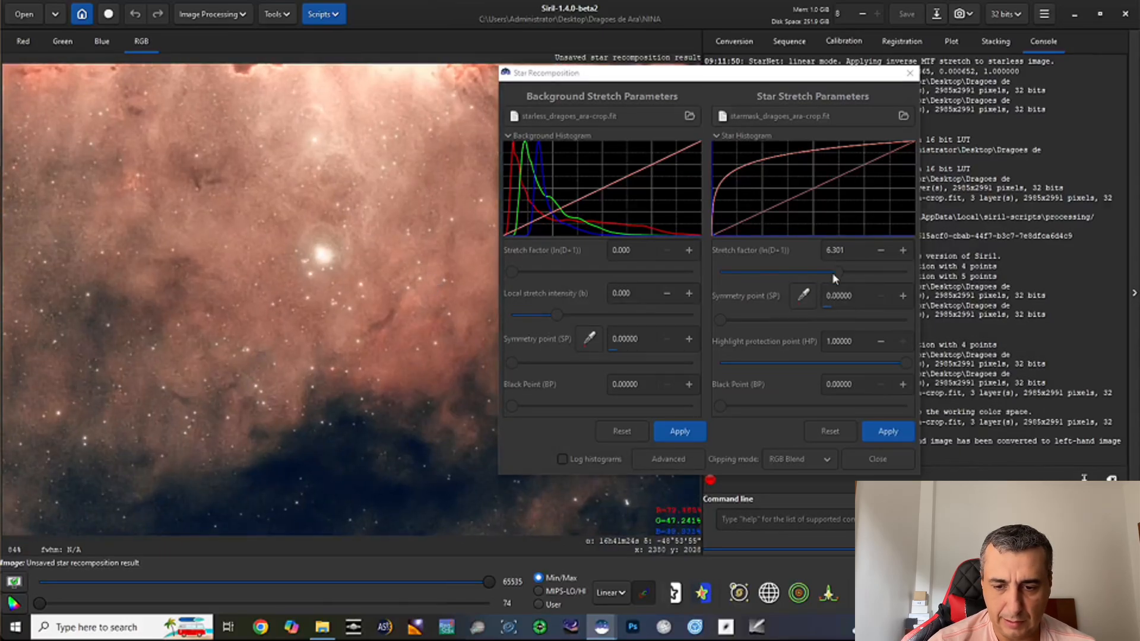
Step: Raise the star stretch factor to 7.568 and examine the stars across the different regions of the nebula
left_click_drag(837, 273, 861, 272)
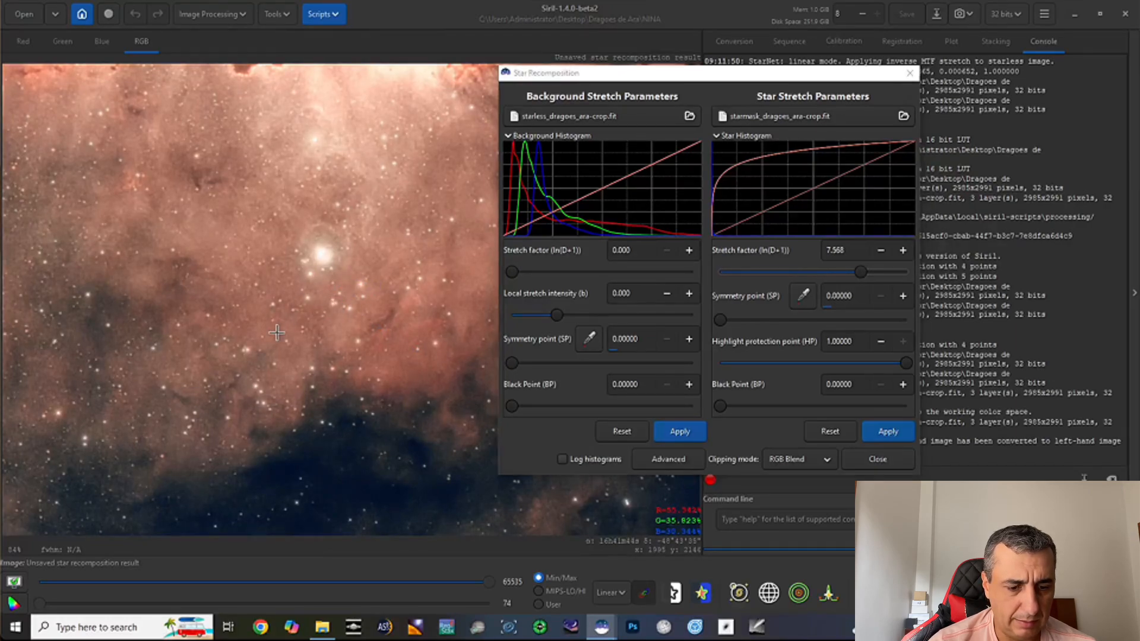
left_click_drag(276, 333, 394, 215)
left_click(330, 186)
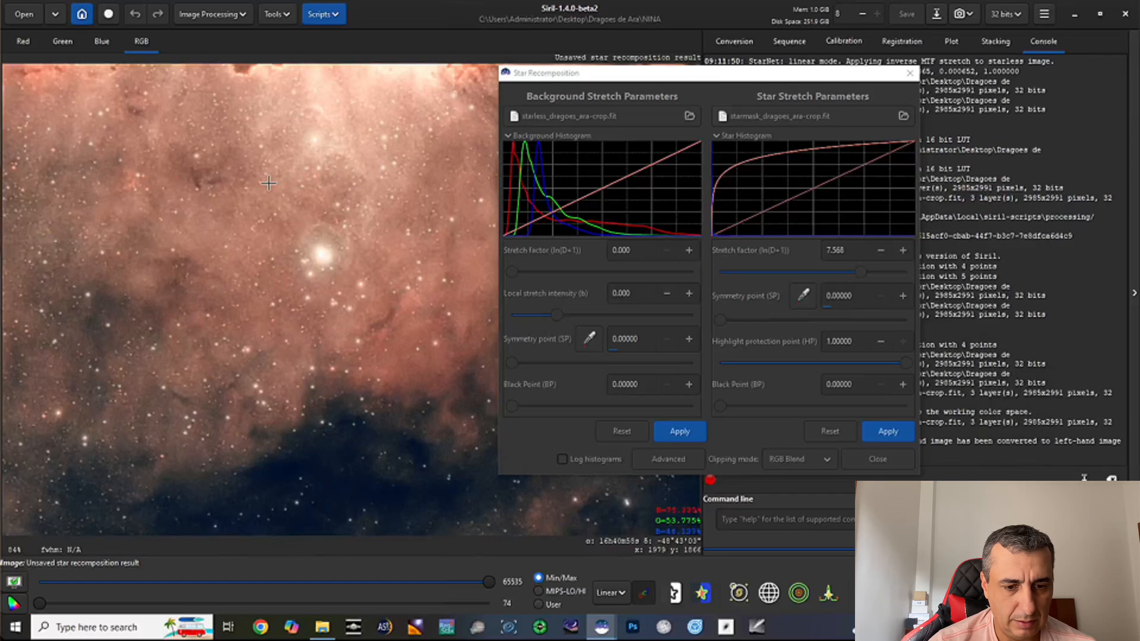
left_click_drag(276, 183, 425, 453)
left_click_drag(181, 249, 358, 475)
left_click_drag(232, 180, 436, 419)
left_click_drag(267, 190, 303, 265)
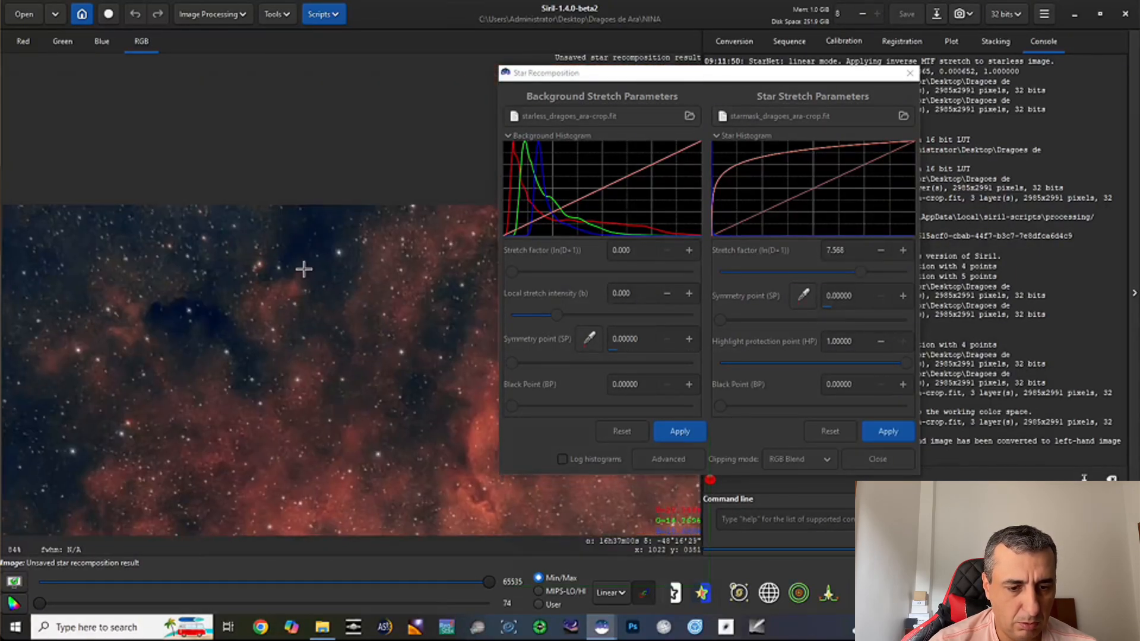
left_click_drag(229, 413, 273, 262)
left_click_drag(243, 298, 205, 199)
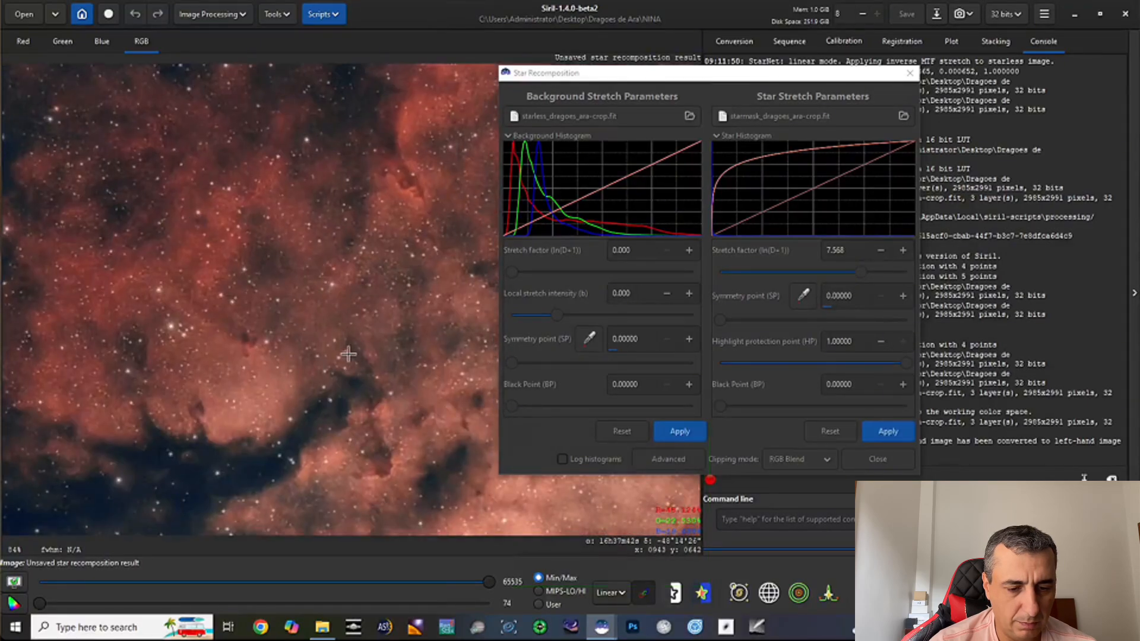
left_click_drag(321, 334, 168, 212)
left_click_drag(357, 323, 223, 244)
left_click_drag(286, 290, 223, 173)
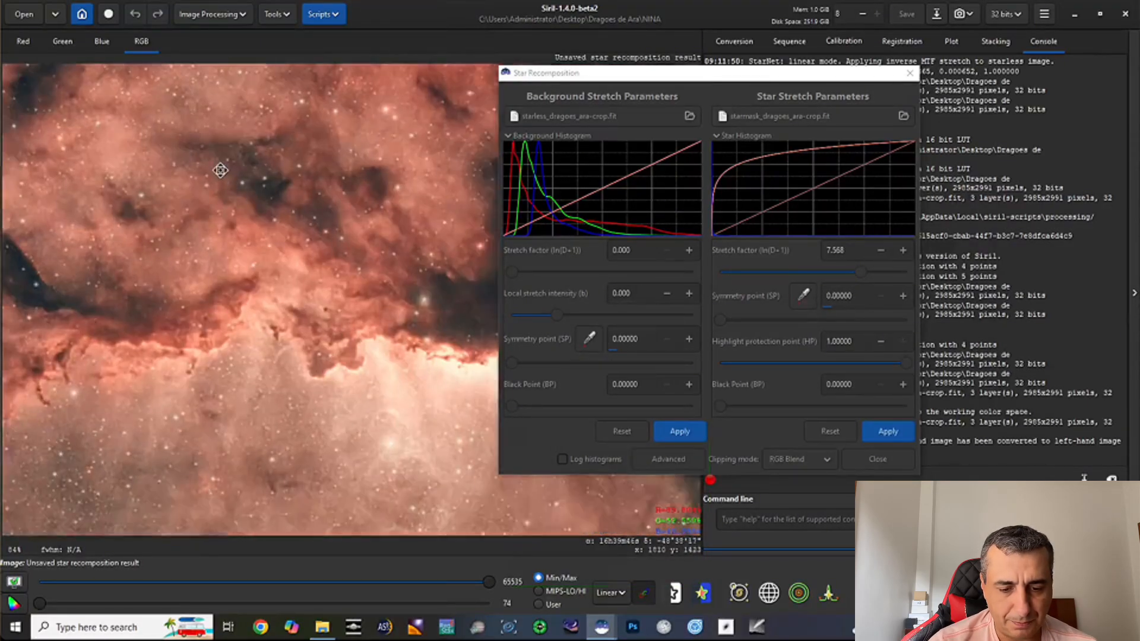
left_click_drag(330, 340, 229, 180)
left_click_drag(296, 283, 240, 272)
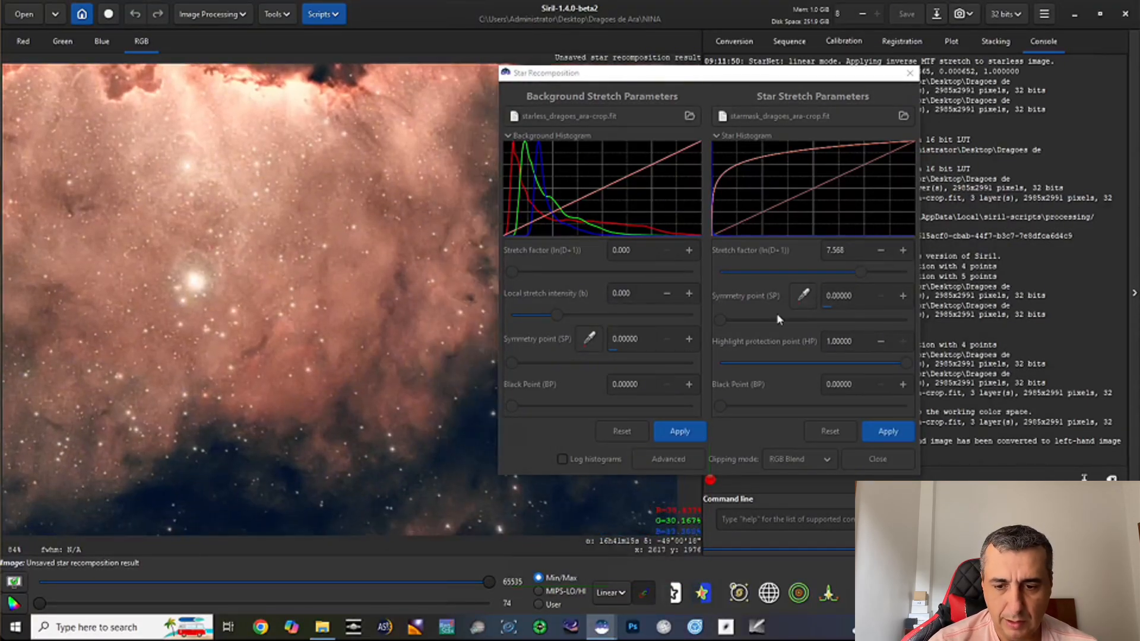
Step: Try a star stretch factor of exactly 8
left_click(865, 254)
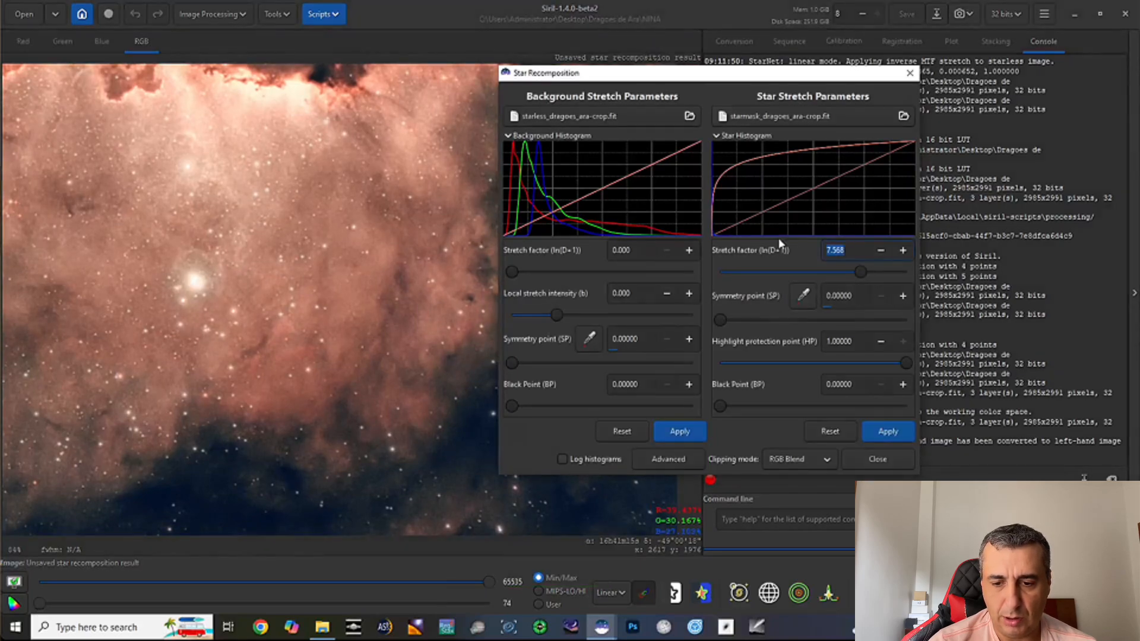
type("8")
key("Return")
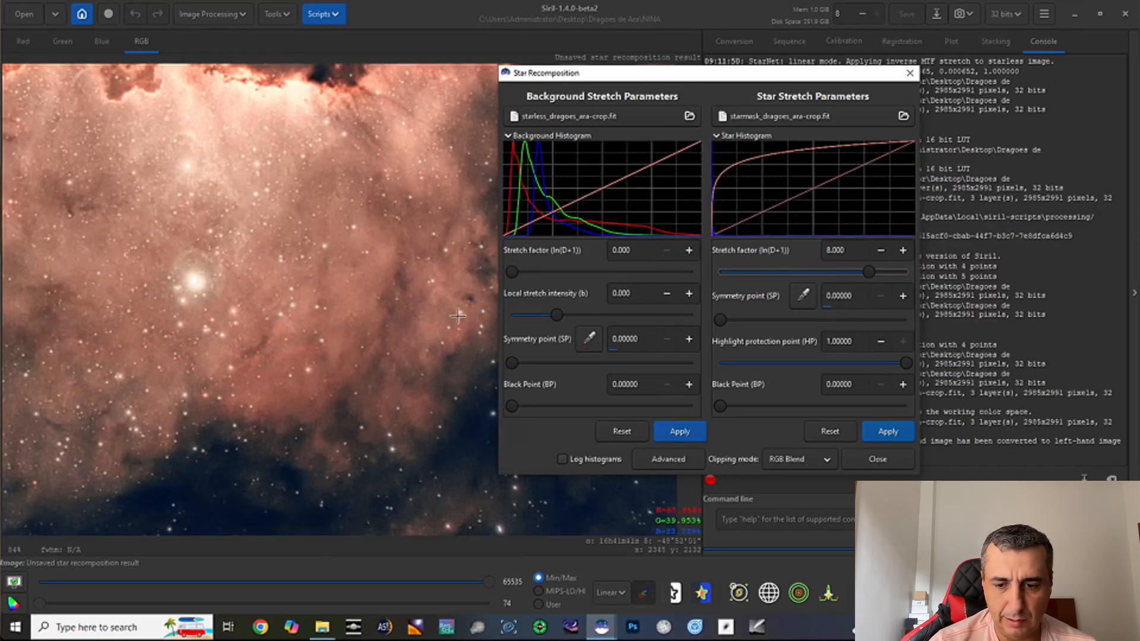
Step: Set the star stretch factor to 7 and check the stars close up and across the whole image
left_click_drag(845, 254, 798, 255)
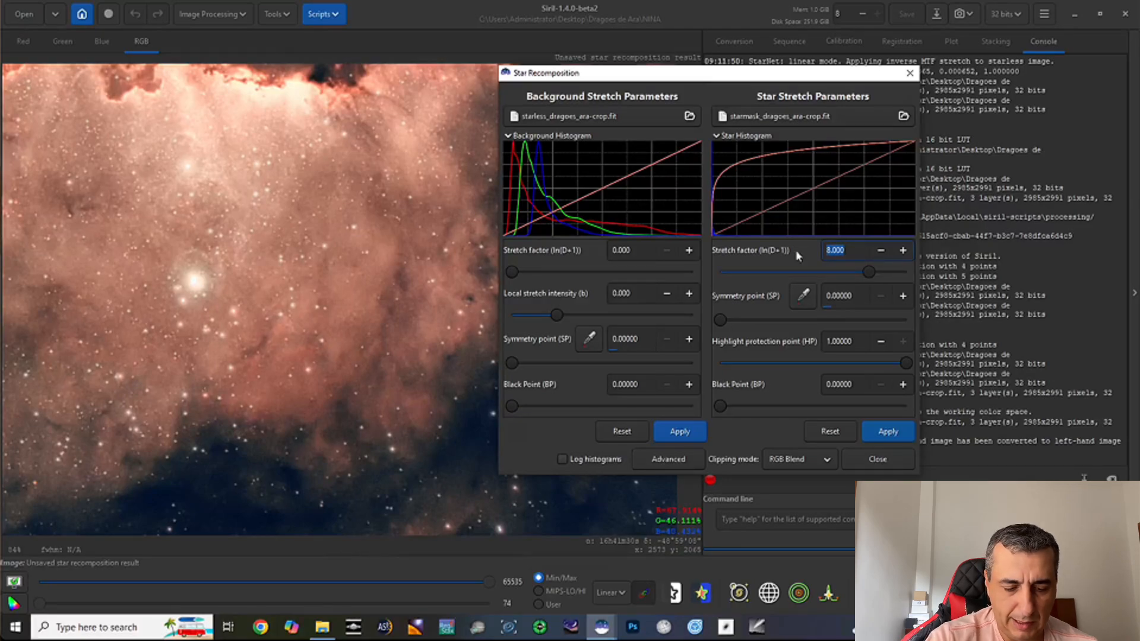
type("7")
key("Return")
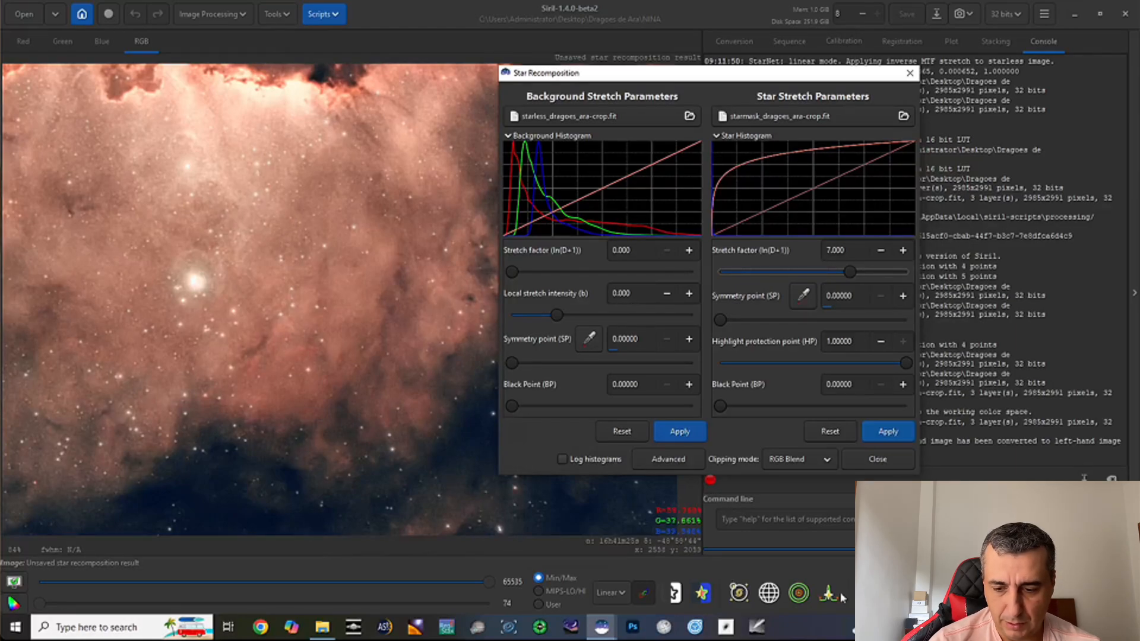
left_click(1022, 592)
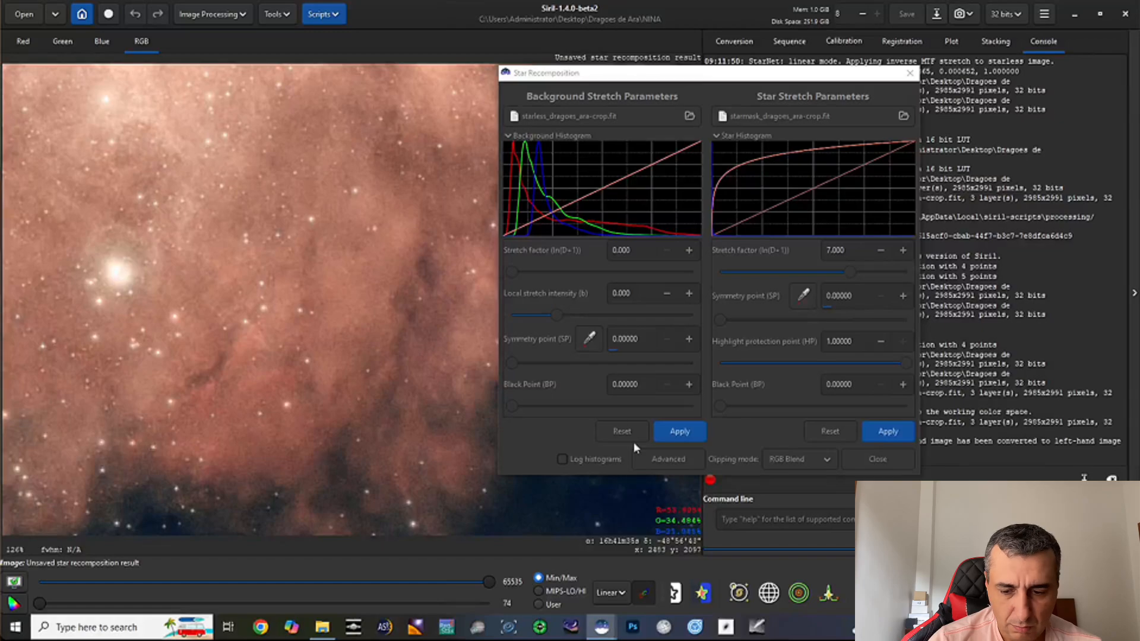
left_click(1051, 593)
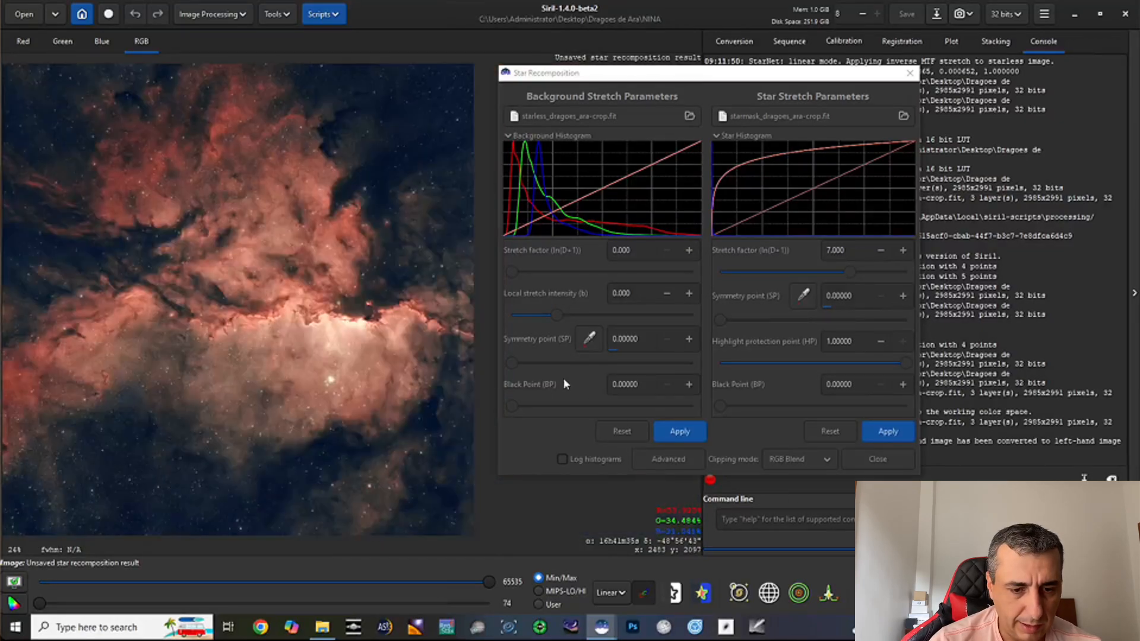
Step: Apply the background and star stretch parameters and close Star Recomposition
left_click(687, 432)
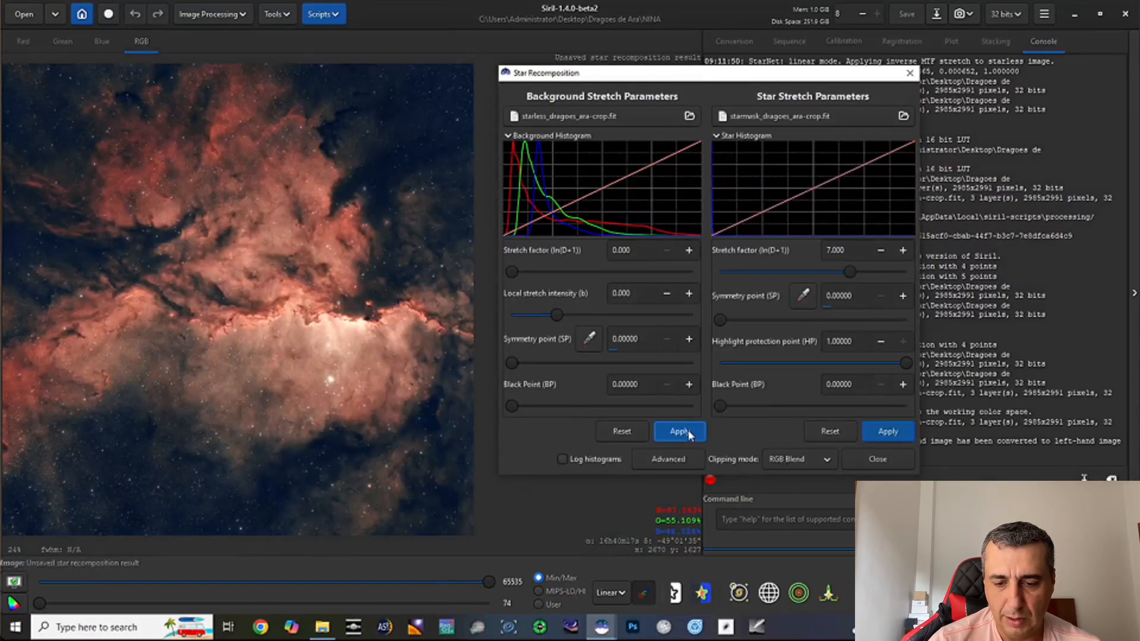
left_click(902, 434)
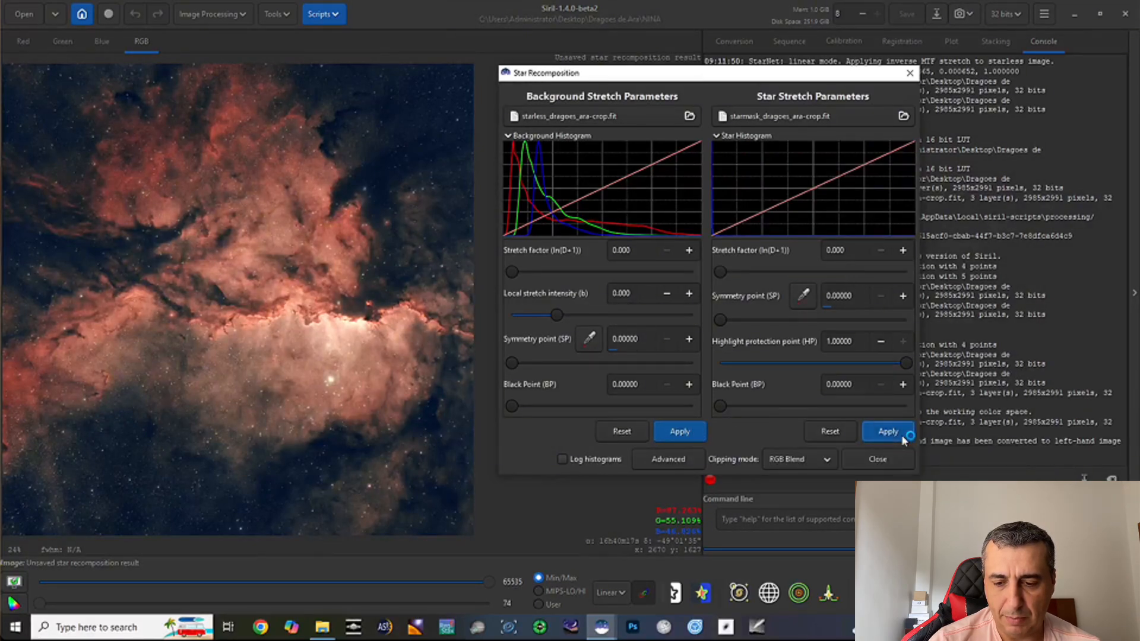
left_click(878, 459)
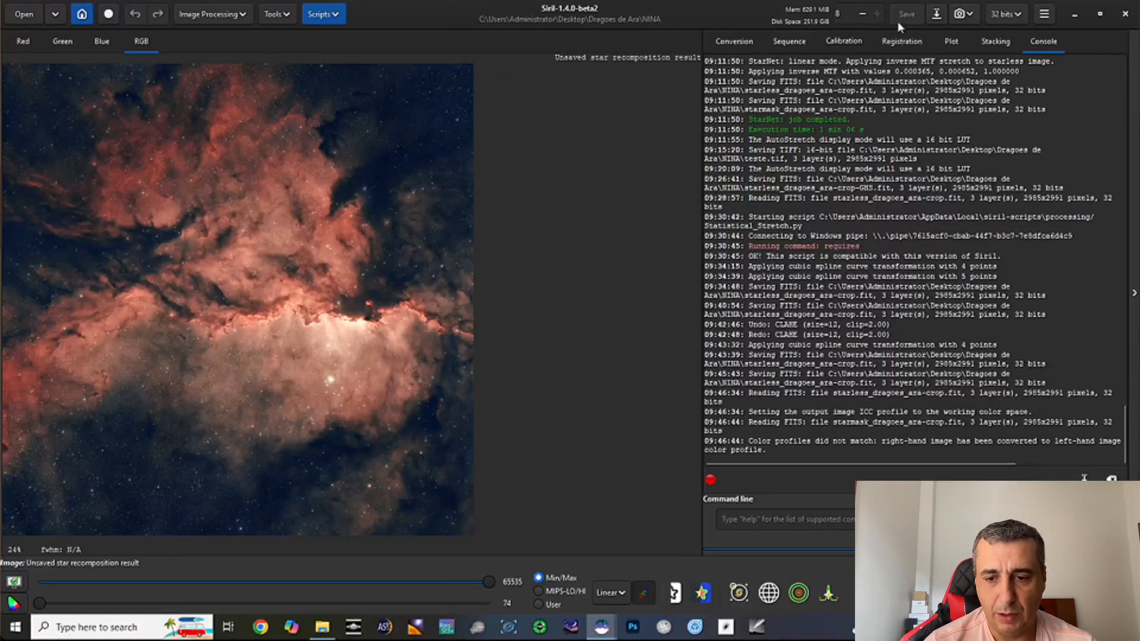
Step: Save the recomposed image in the NINA folder as result.fit in 32-bit floating point format
left_click(936, 15)
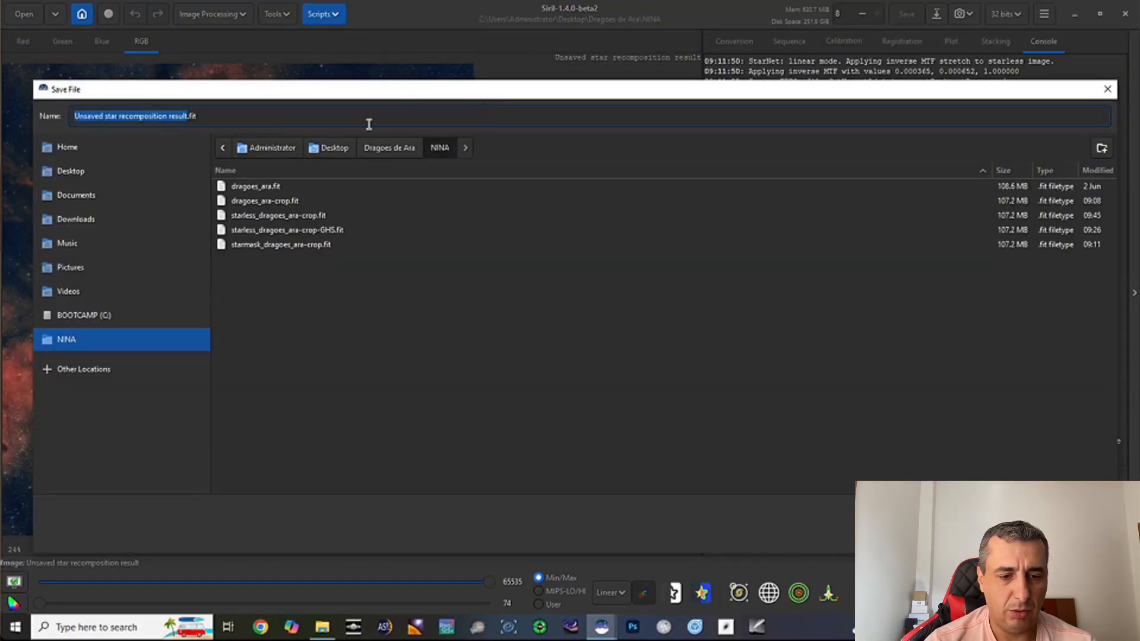
type("re")
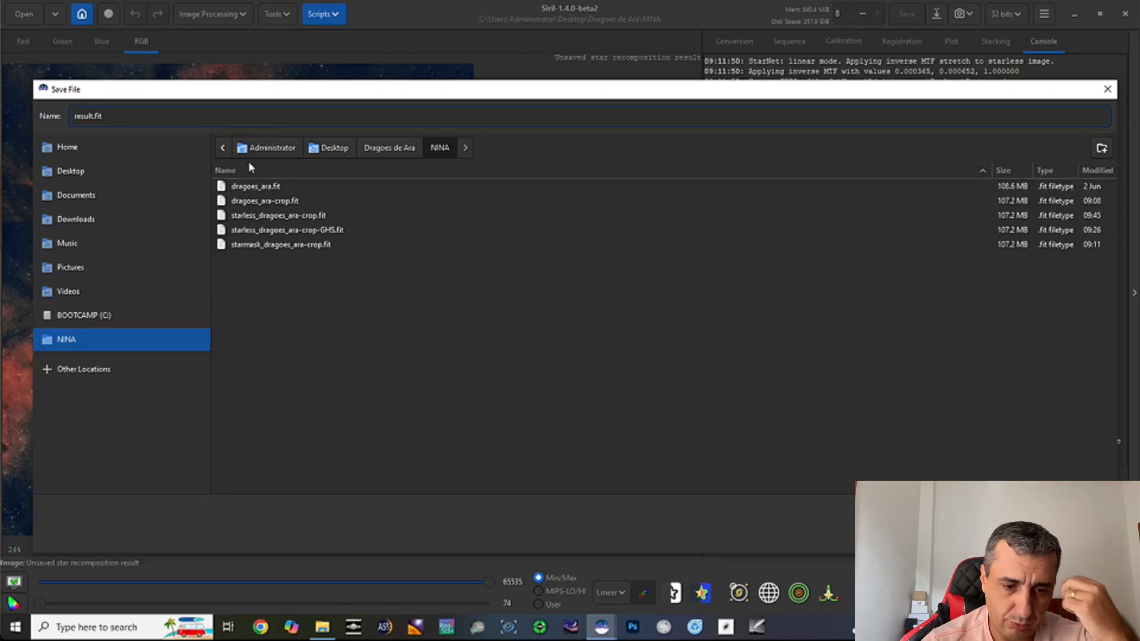
key("Return")
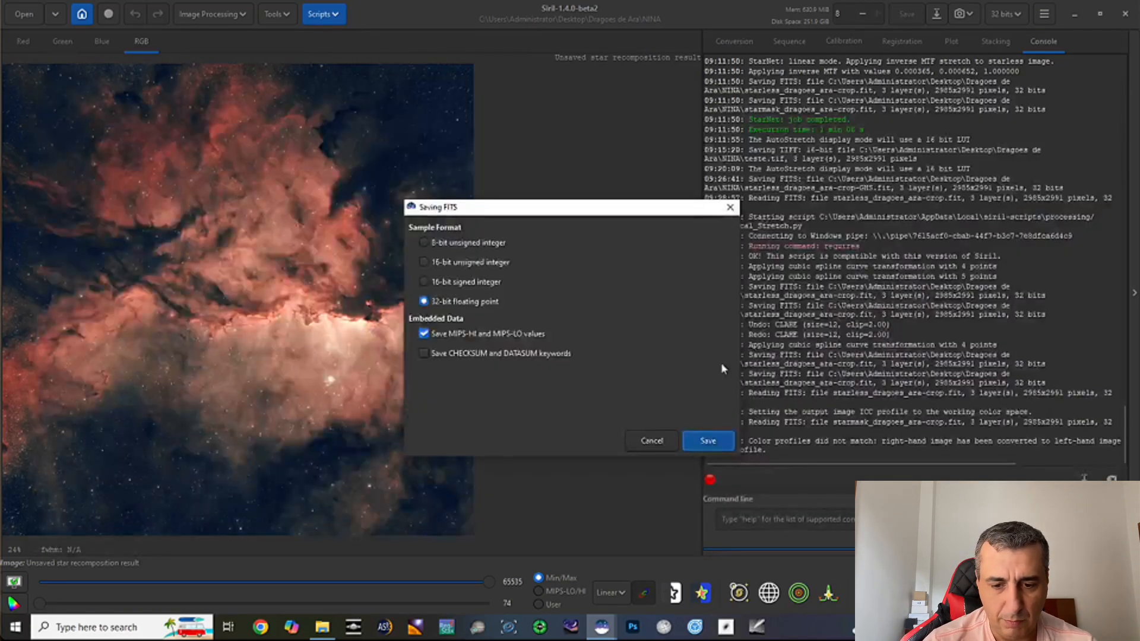
left_click(707, 440)
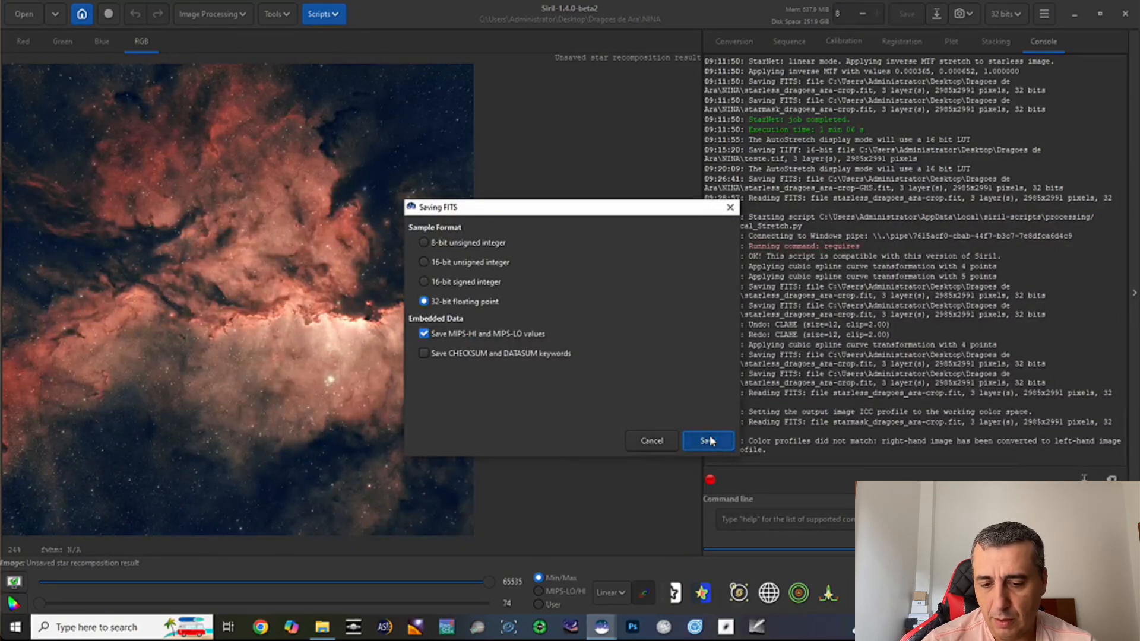
Step: Save a copy of the recomposed image as result.tif in 16-bit unsigned integer format without compression
left_click(936, 14)
left_click(235, 114)
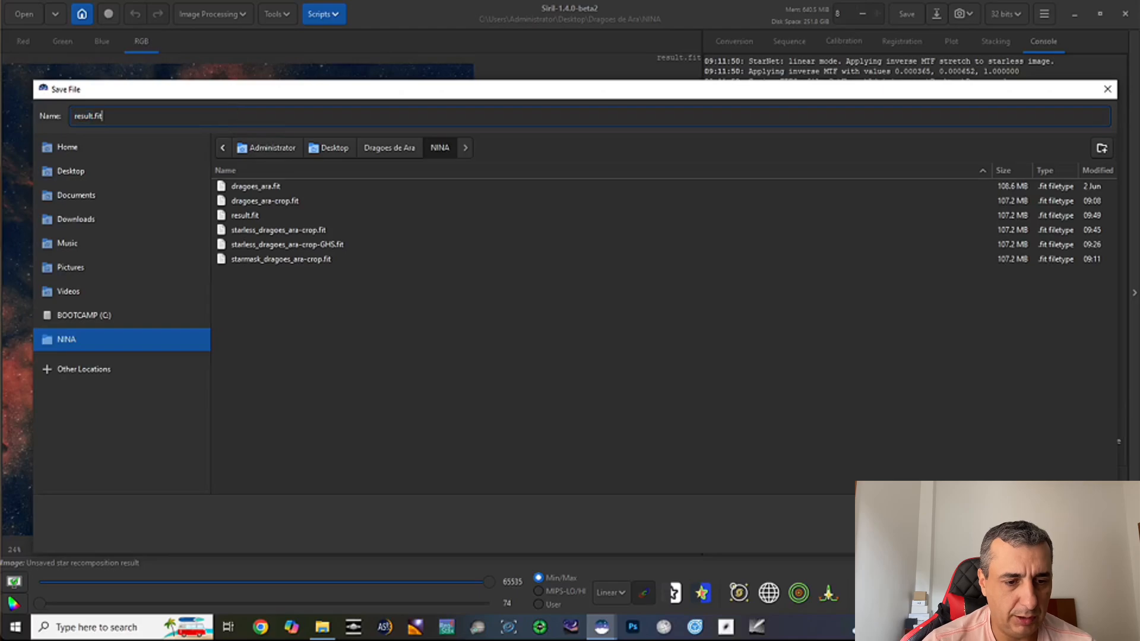
key("BackSpace")
key("BackSpace")
key("BackSpace")
type("tif")
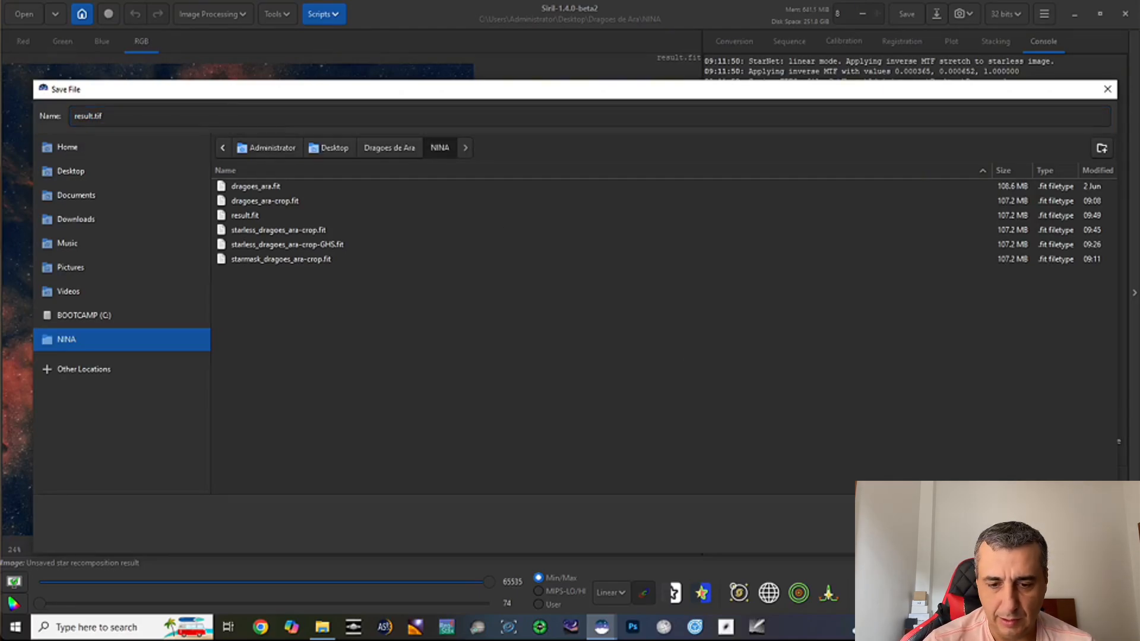
key("Return")
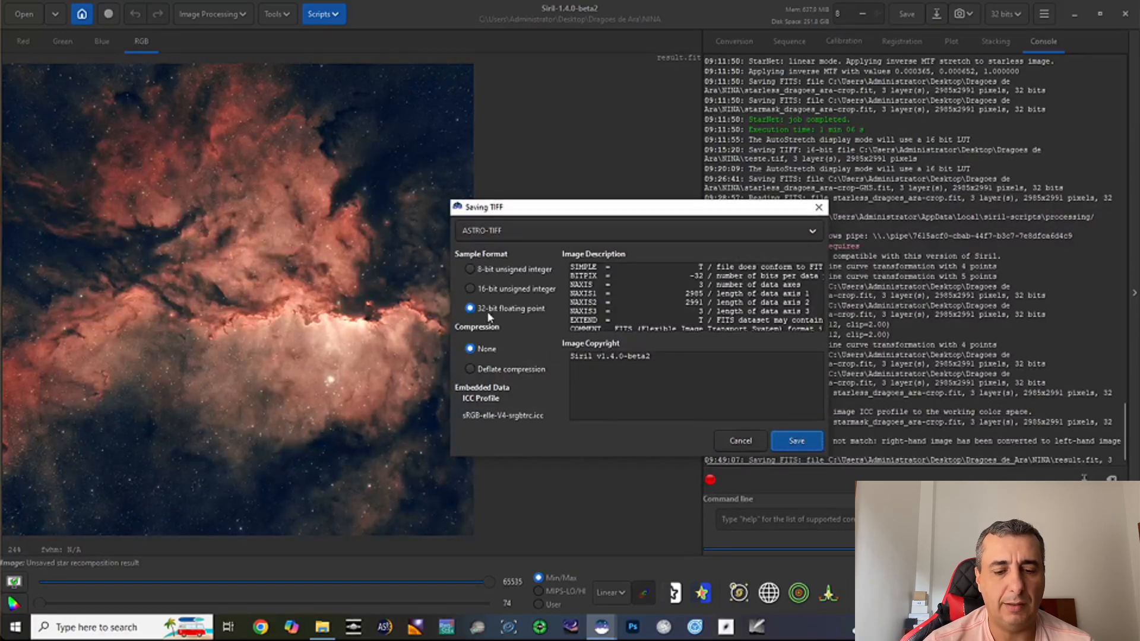
left_click(469, 289)
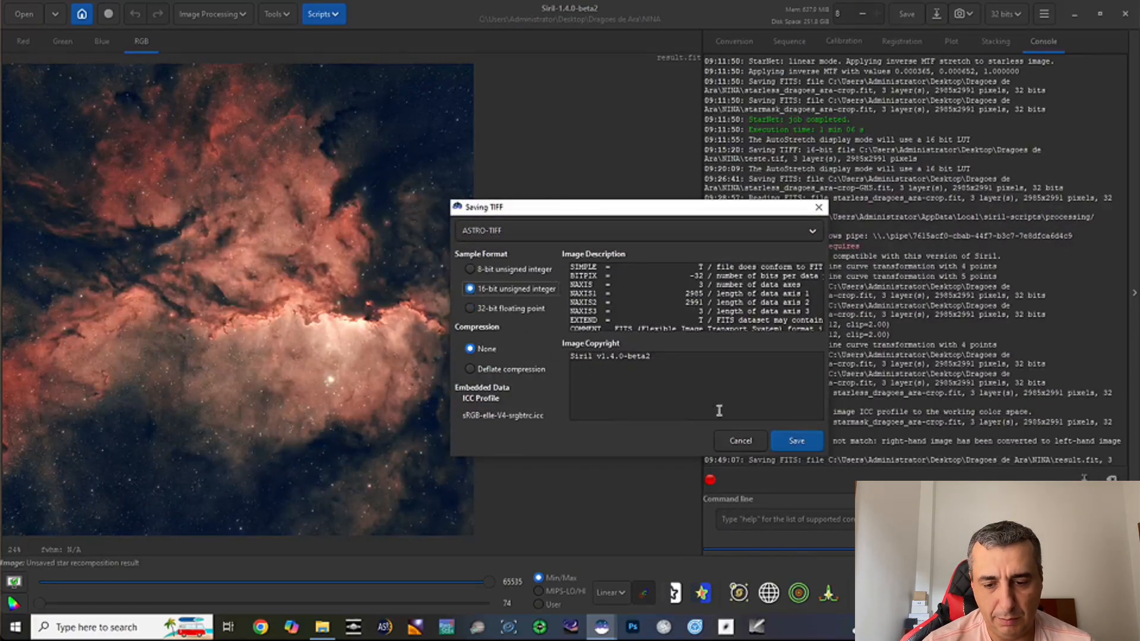
left_click(807, 442)
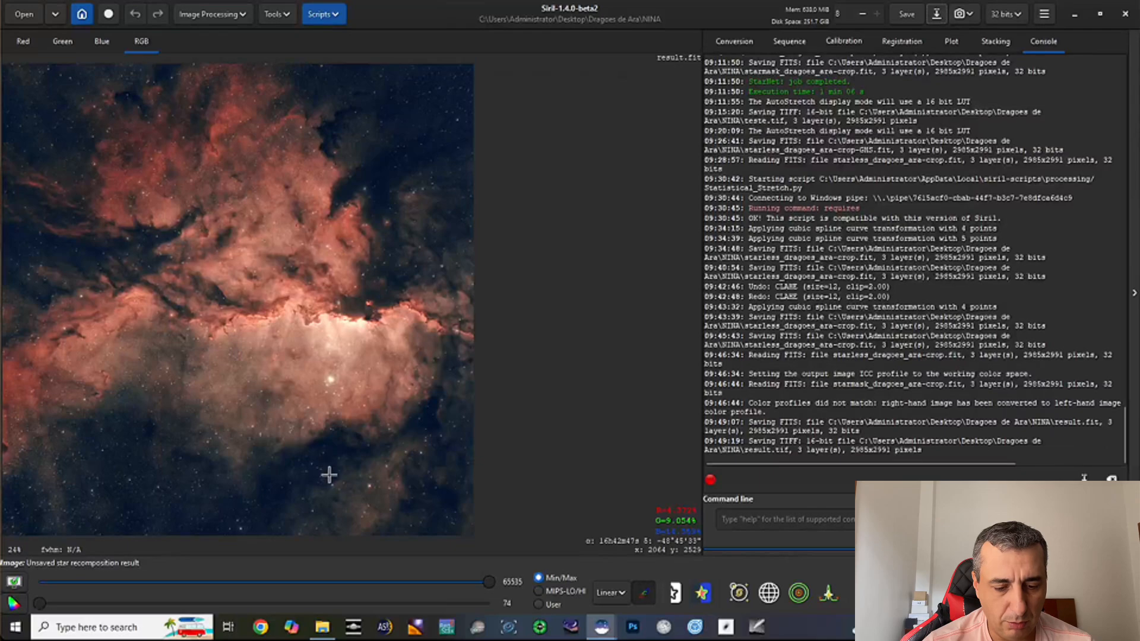
Step: Switch to File Explorer, open the result TIFF from the NINA folder in Windows Photo Viewer and view it enlarged in a maximized window
left_click(322, 627)
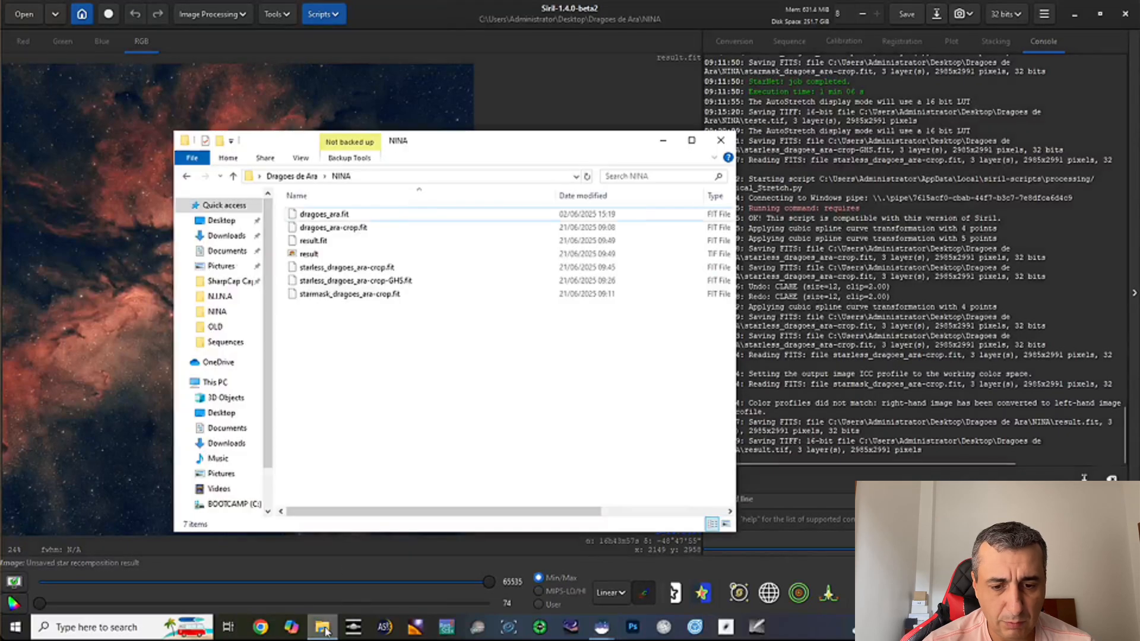
left_click(317, 257)
double_click(316, 257)
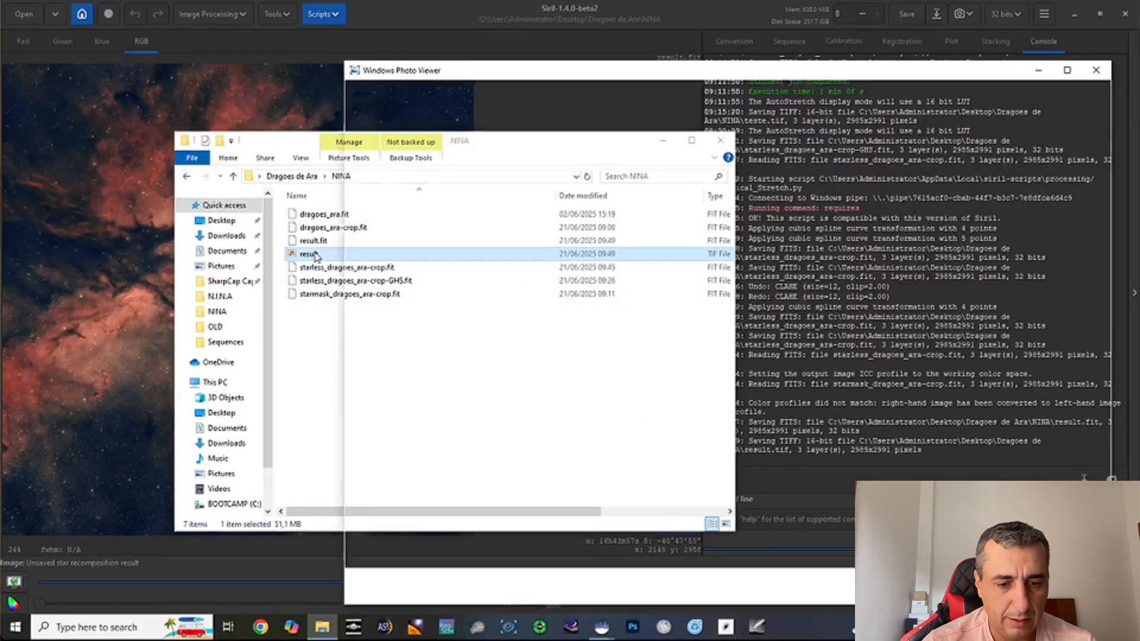
left_click_drag(552, 78, 398, 34)
left_click(482, 547)
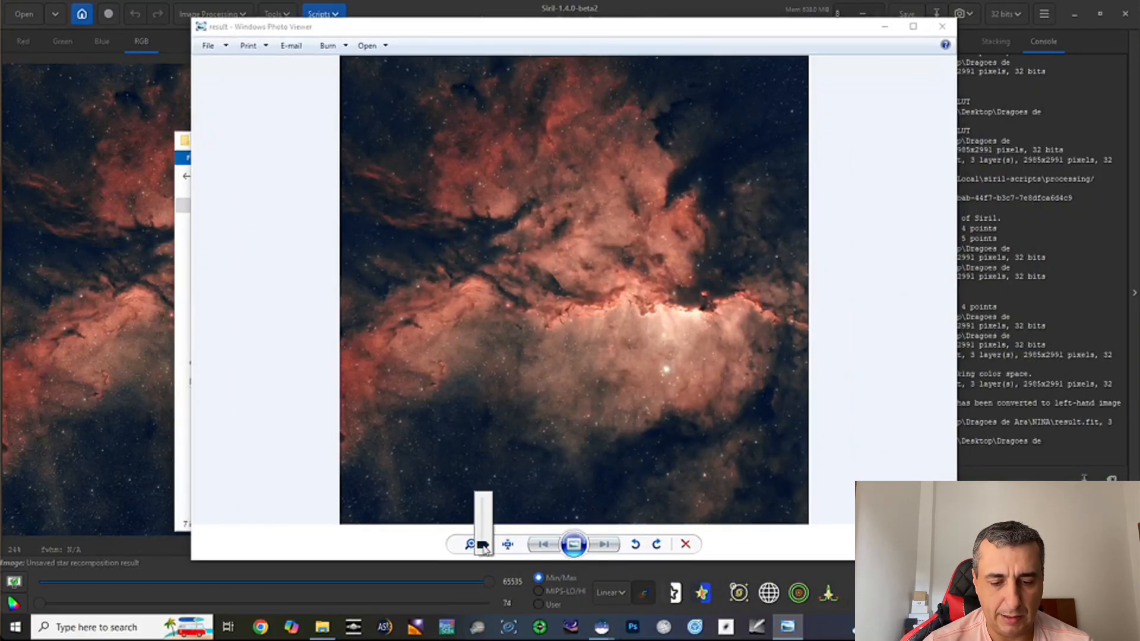
left_click_drag(483, 546, 484, 541)
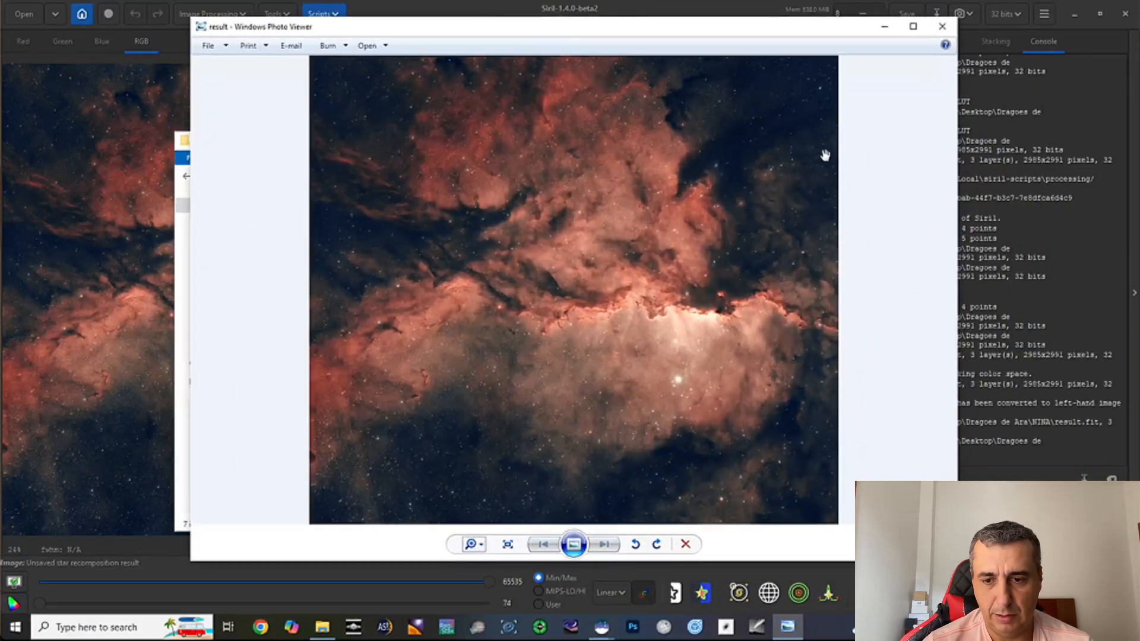
left_click(913, 27)
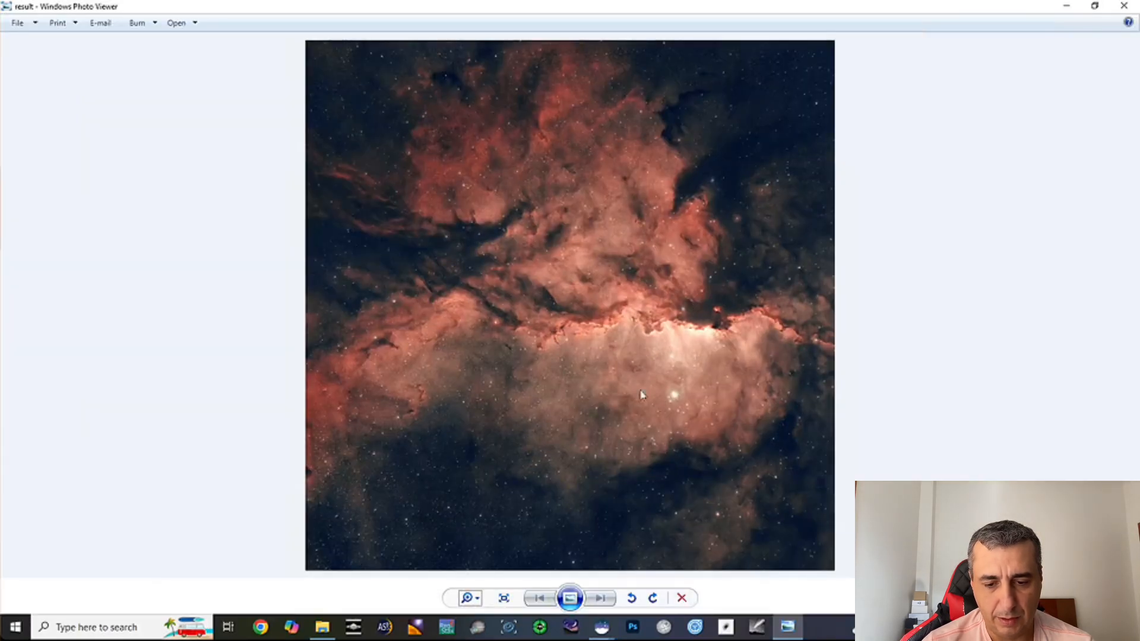